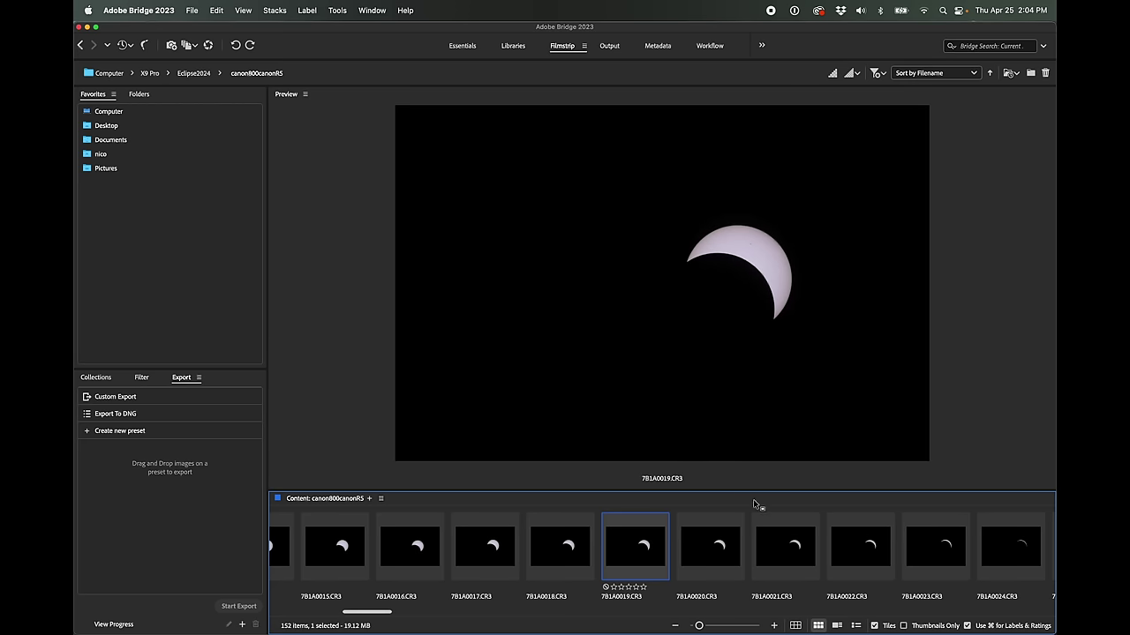
Examine frames 7B1A0079.CR3 to 7B1A0085.CR3 in the preview to find where the diamond ring sequence starts and ends
{"action": "left_click_drag", "start_coordinate": [370, 611], "coordinate": [692, 609]}
{"action": "left_click", "coordinate": [792, 547]}
{"action": "left_click", "coordinate": [623, 552]}
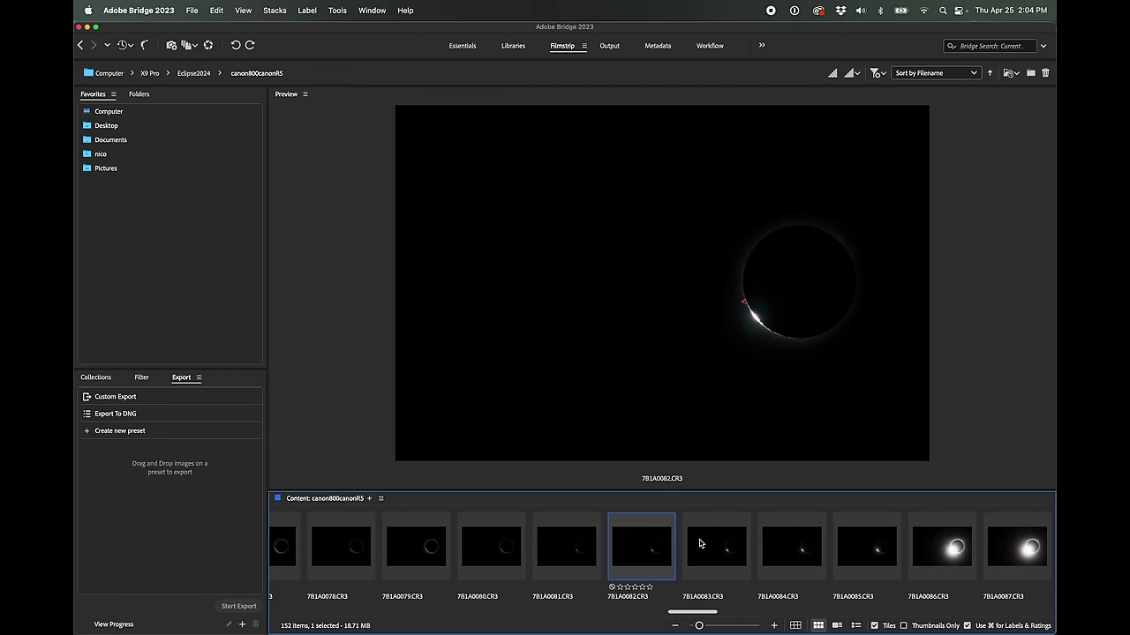
{"action": "left_click", "coordinate": [578, 549]}
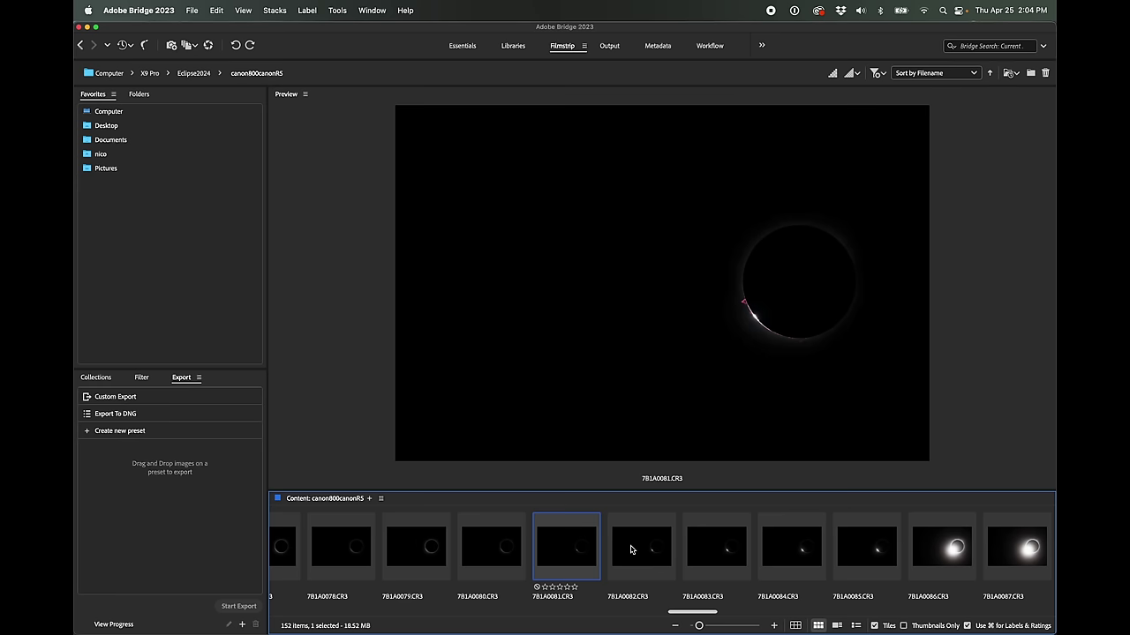
{"action": "left_click", "coordinate": [497, 559]}
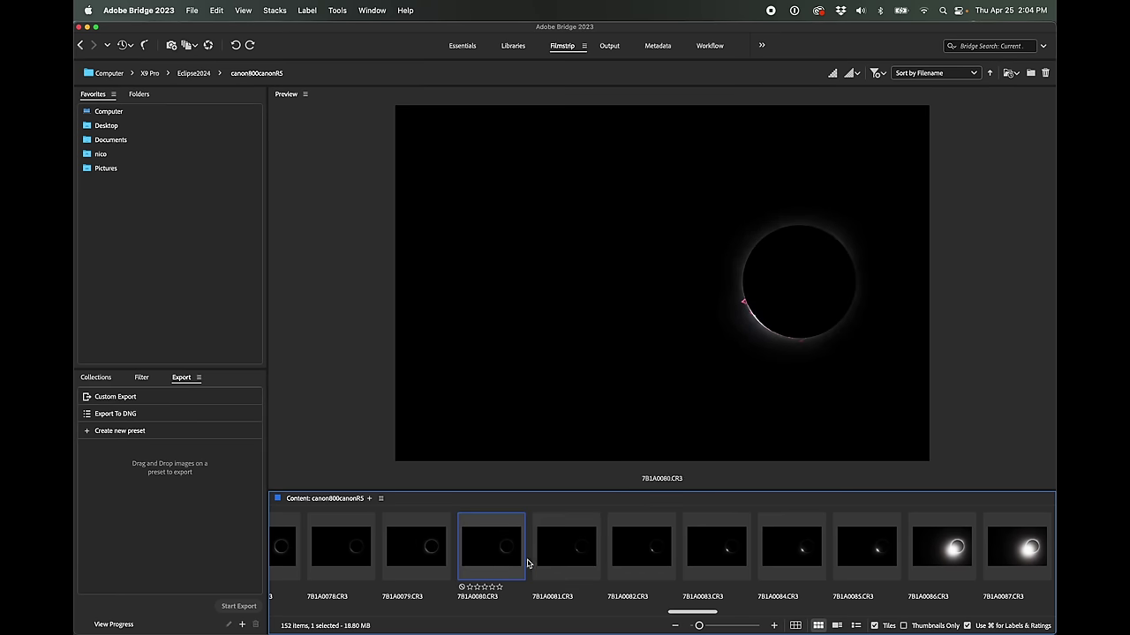
{"action": "left_click", "coordinate": [571, 559]}
{"action": "left_click", "coordinate": [647, 555]}
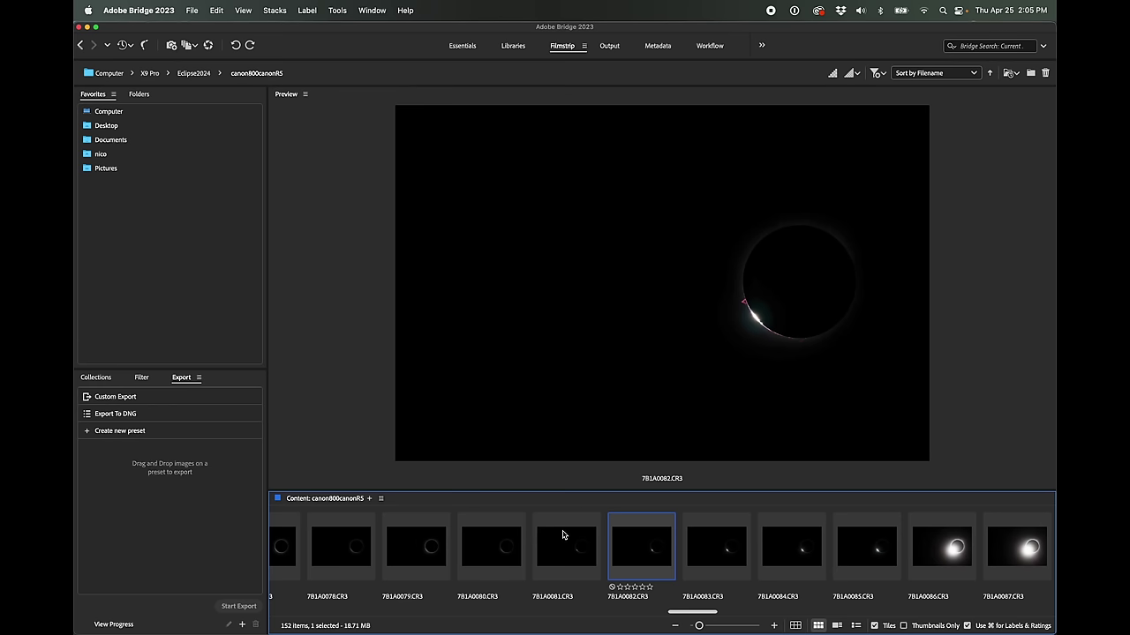
{"action": "left_click", "coordinate": [868, 540]}
{"action": "left_click", "coordinate": [578, 556]}
{"action": "left_click", "coordinate": [508, 556]}
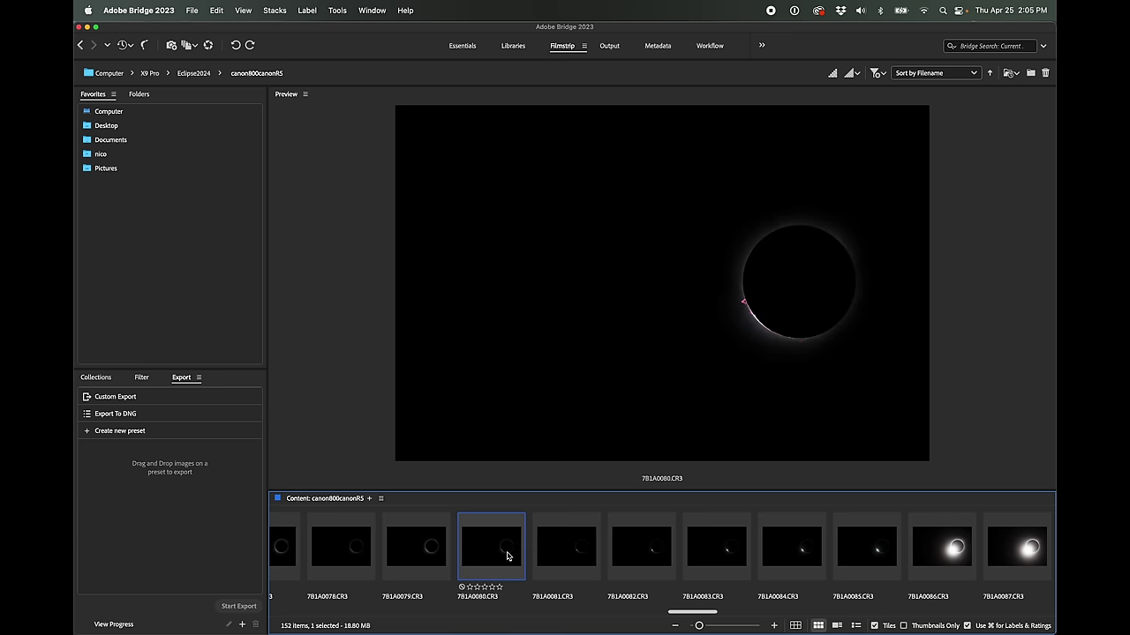
{"action": "left_click", "coordinate": [423, 552]}
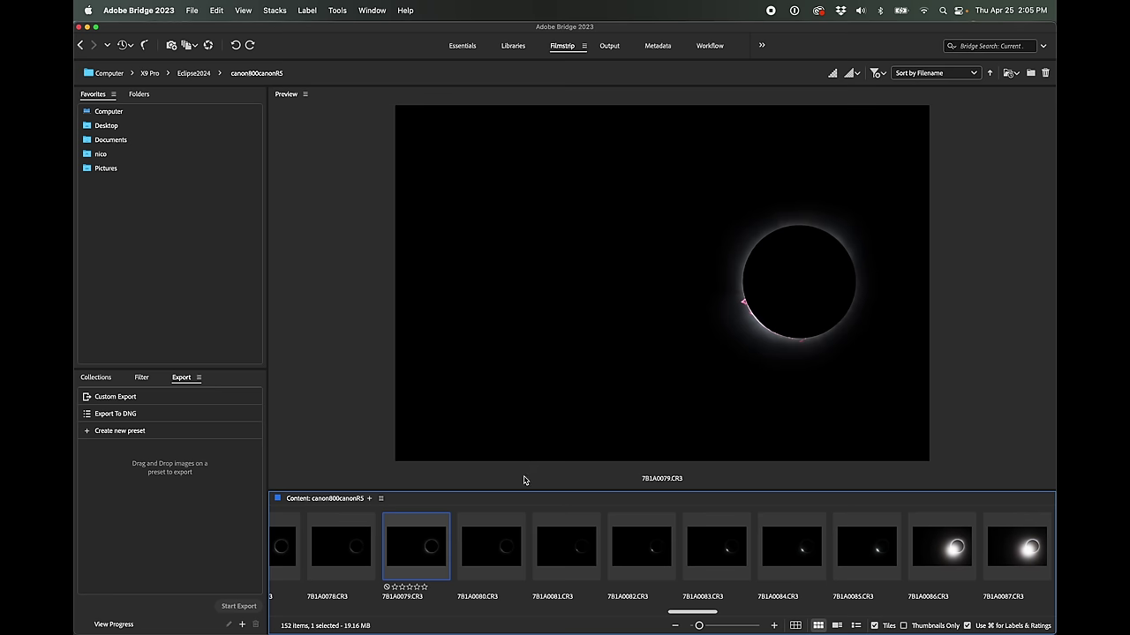
{"action": "left_click", "coordinate": [481, 560]}
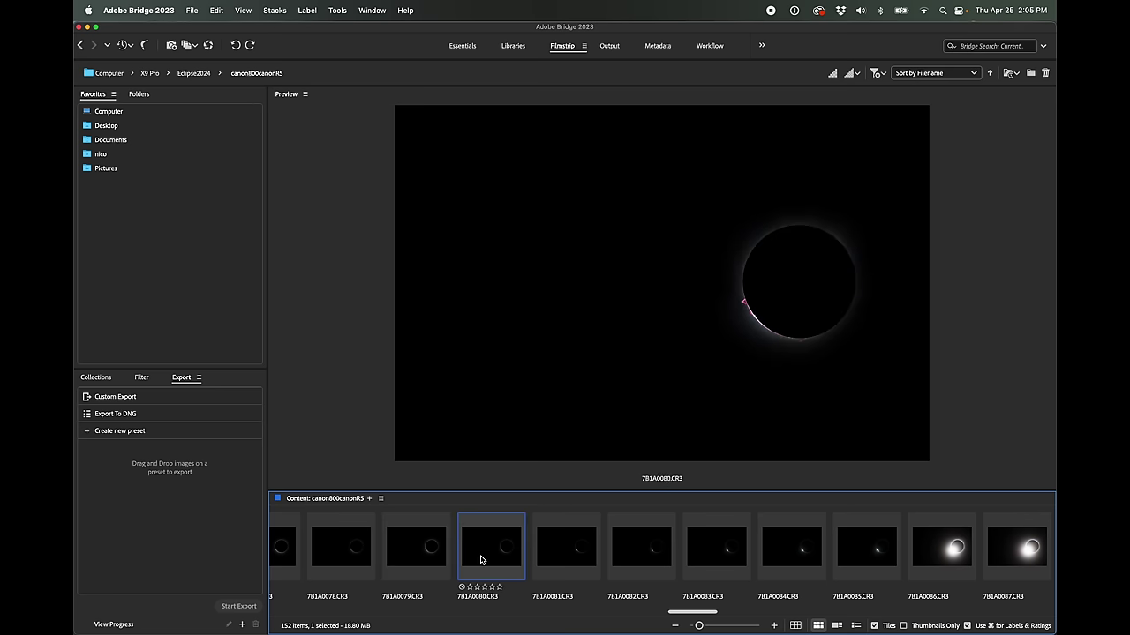
Select the seven frames 7B1A0079.CR3 through 7B1A0085.CR3 and open them in Camera Raw
{"action": "left_click", "coordinate": [423, 559]}
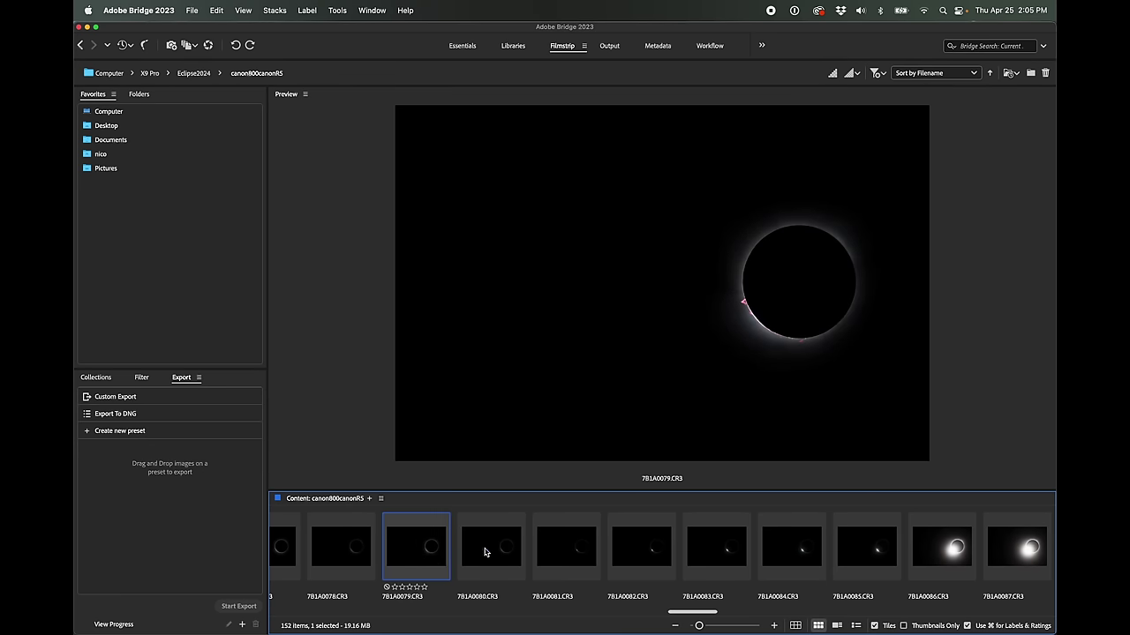
{"action": "left_click", "coordinate": [867, 554], "text": "shift"}
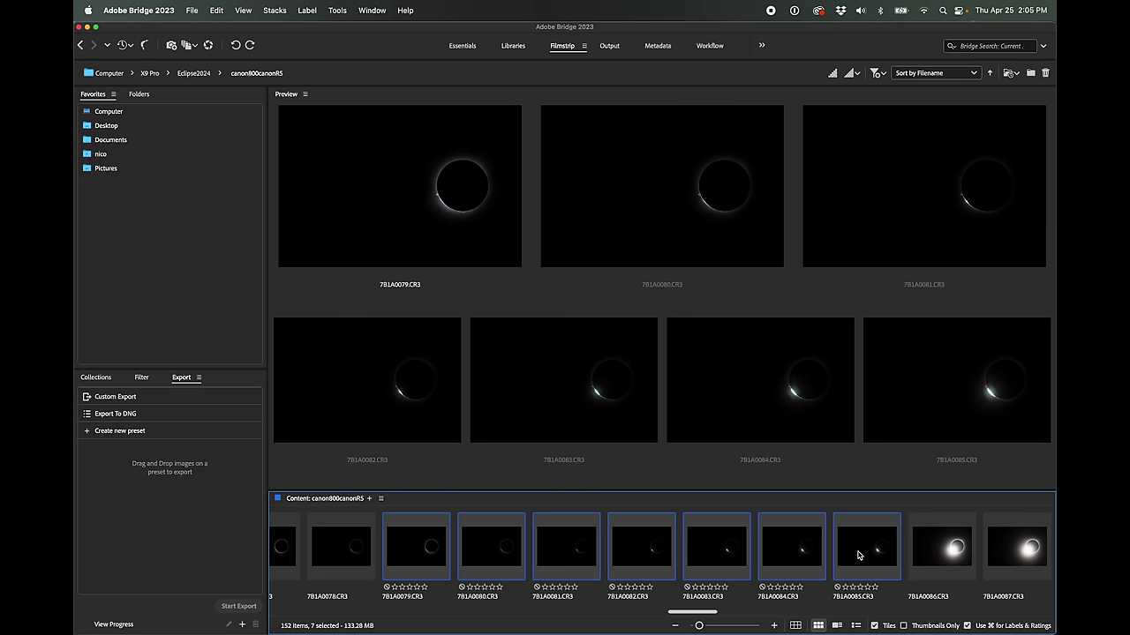
{"action": "left_click", "coordinate": [411, 546]}
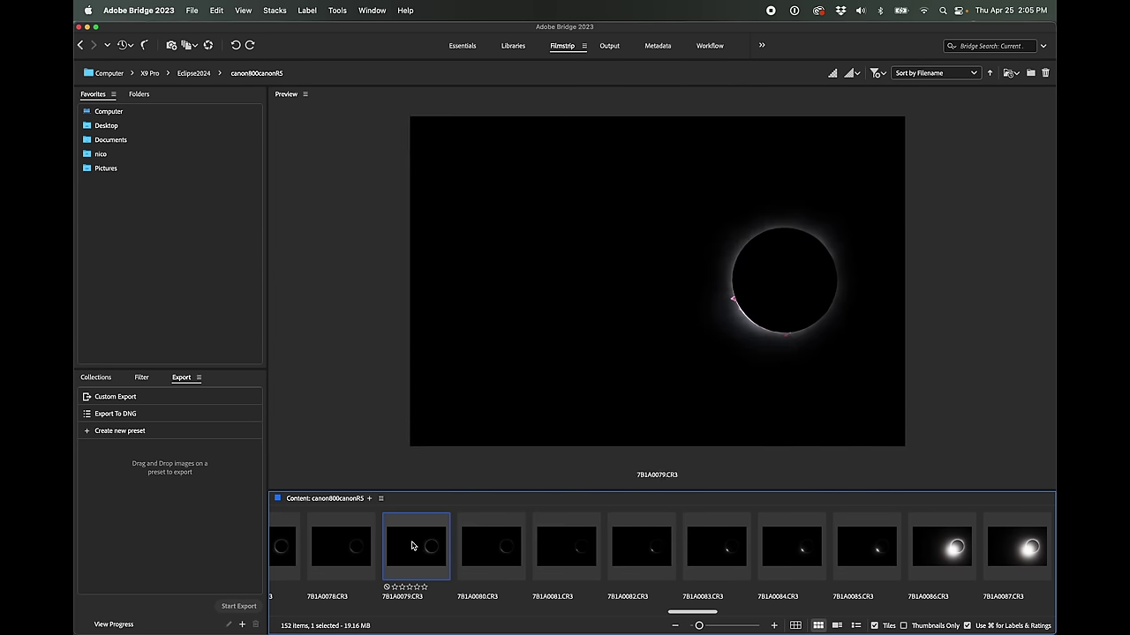
{"action": "left_click", "coordinate": [863, 551], "text": "shift"}
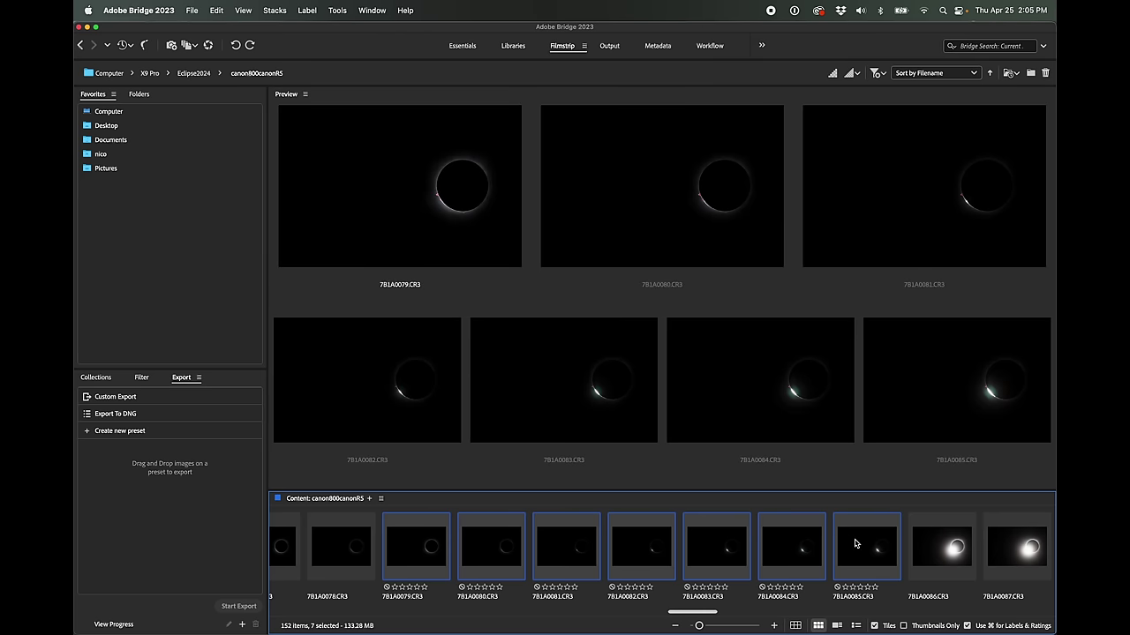
{"action": "right_click", "coordinate": [860, 547]}
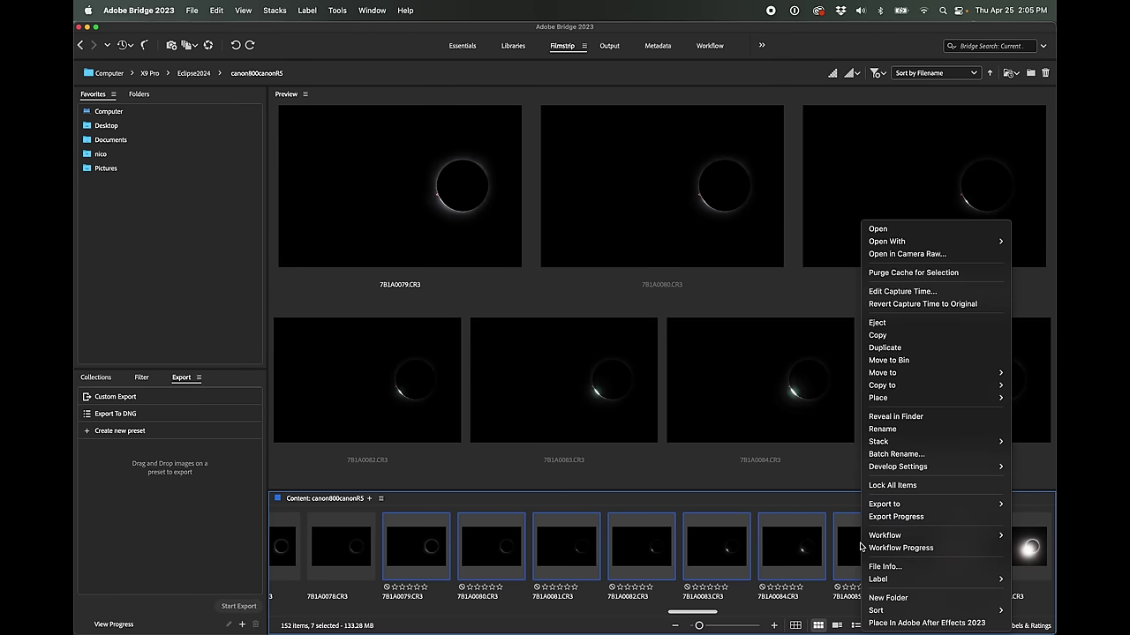
{"action": "left_click", "coordinate": [916, 256]}
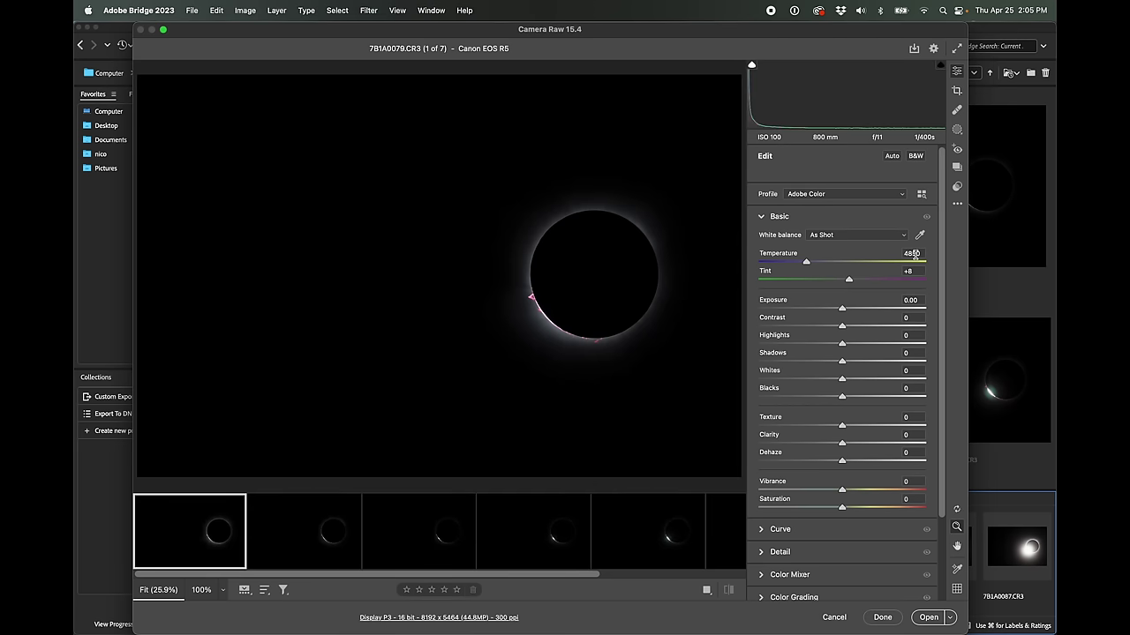
Adjust the last frame, 7B1A0085.CR3, to exposure -3.40, temperature 7800 and saturation +29
{"action": "left_click", "coordinate": [295, 526]}
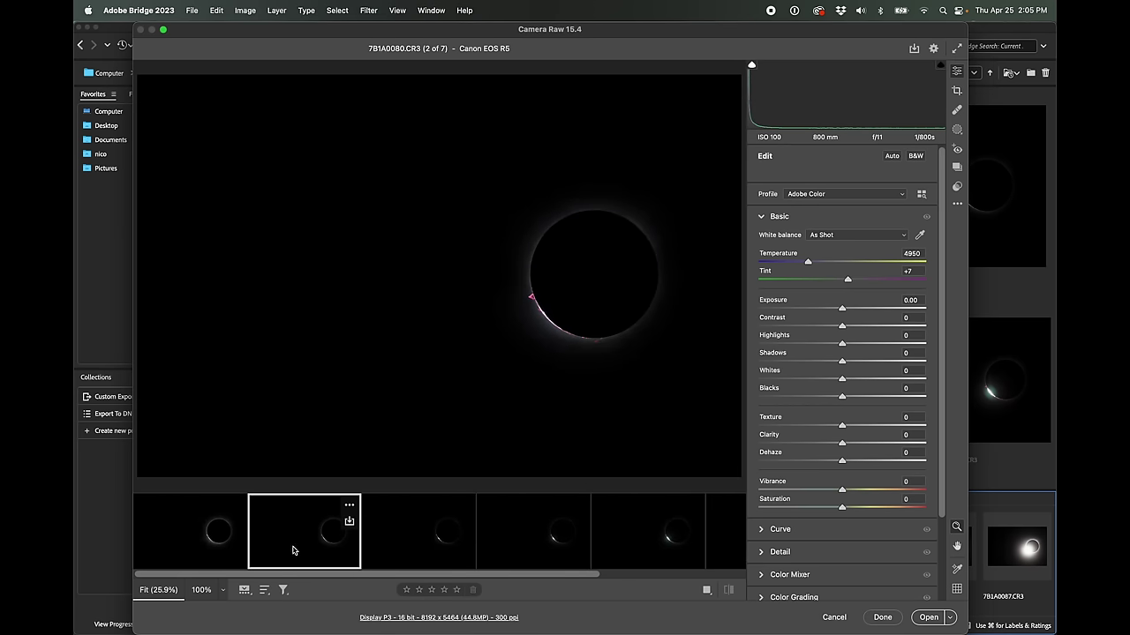
{"action": "scroll", "coordinate": [340, 587], "scroll_direction": "right", "scroll_amount": 4}
{"action": "left_click", "coordinate": [697, 542]}
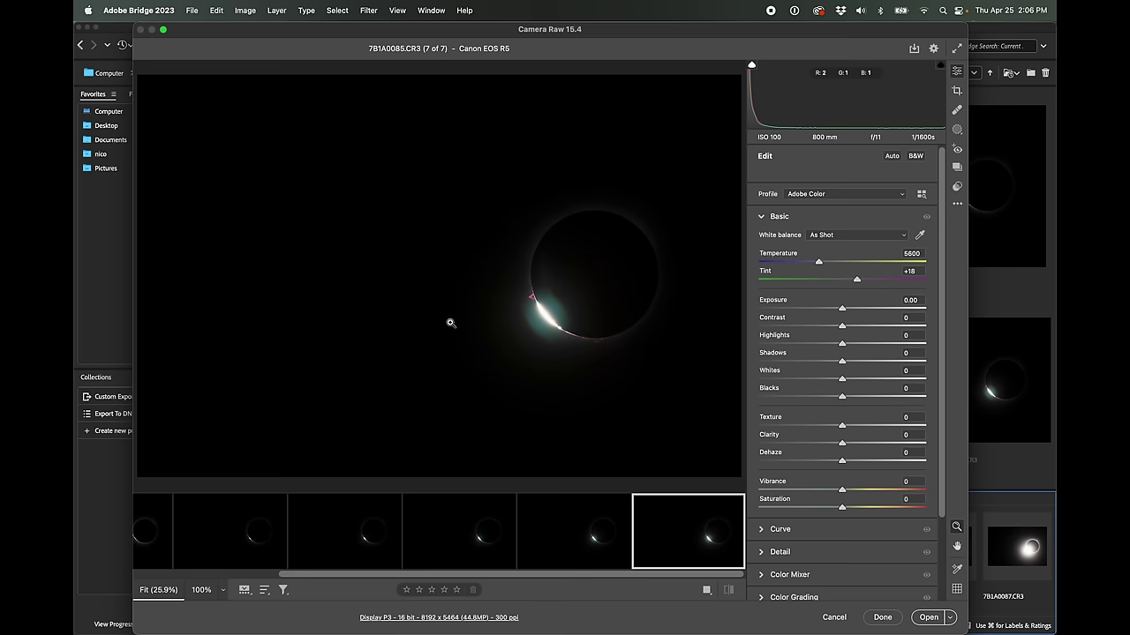
{"action": "left_click", "coordinate": [554, 315]}
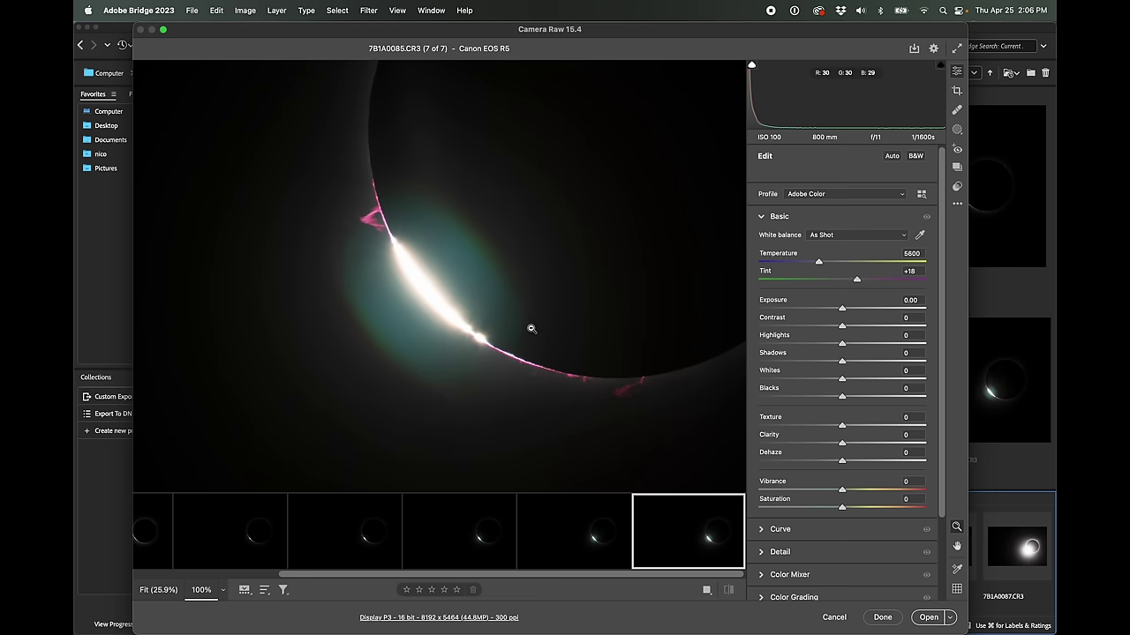
{"action": "left_click_drag", "start_coordinate": [842, 308], "coordinate": [788, 311]}
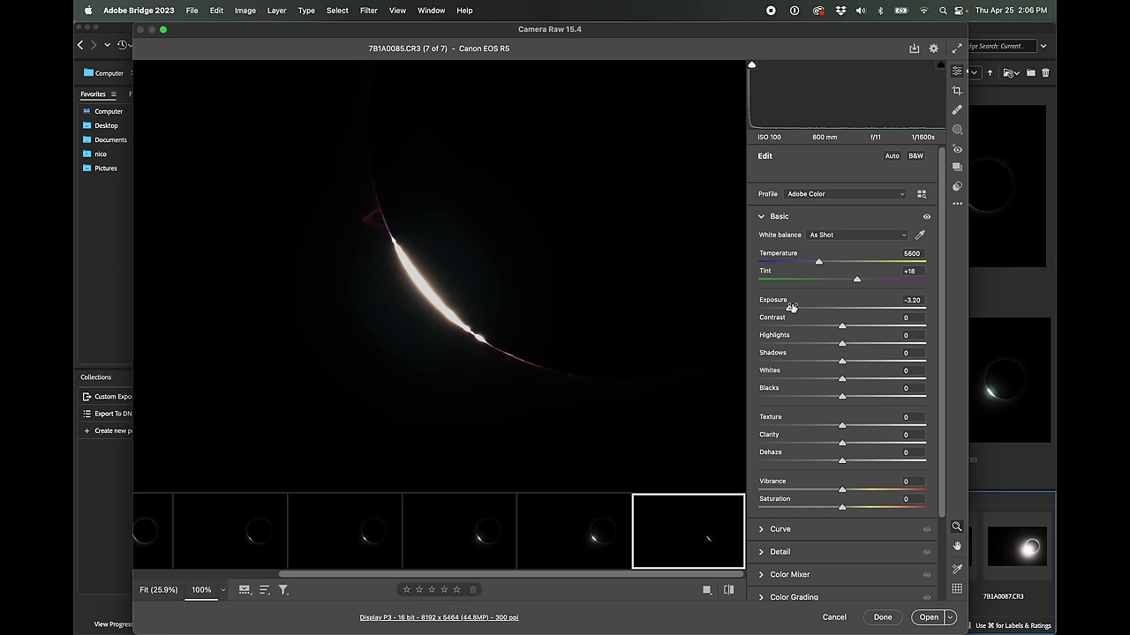
{"action": "mouse_move", "coordinate": [789, 308]}
{"action": "left_mouse_down"}
{"action": "mouse_move", "coordinate": [845, 309]}
{"action": "mouse_move", "coordinate": [786, 304]}
{"action": "left_mouse_up"}
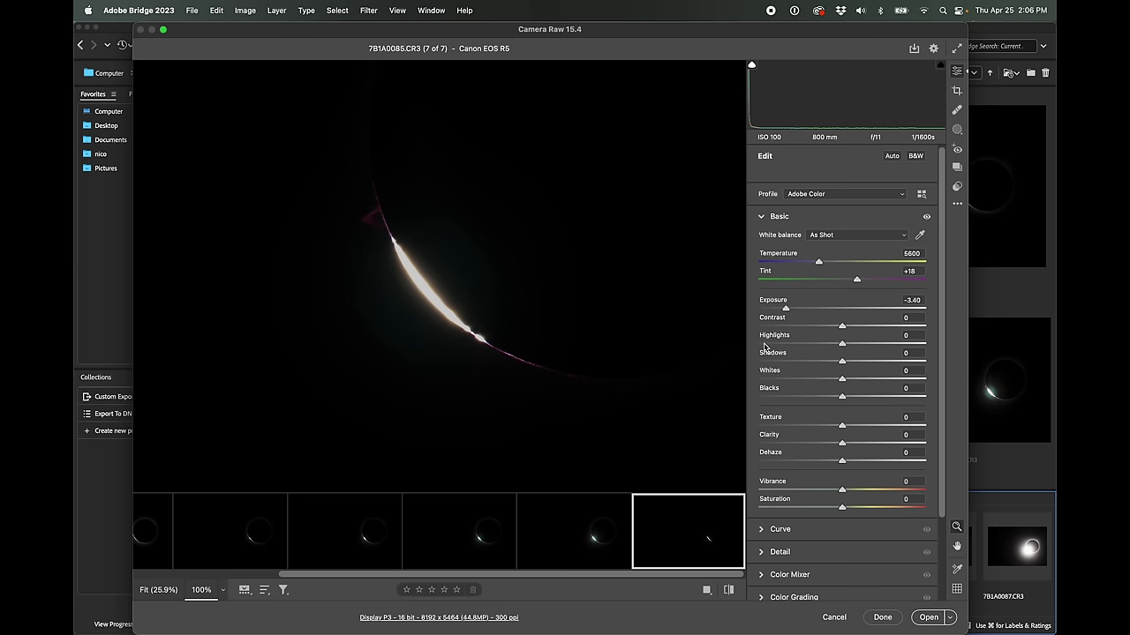
{"action": "left_click_drag", "start_coordinate": [818, 263], "coordinate": [855, 263]}
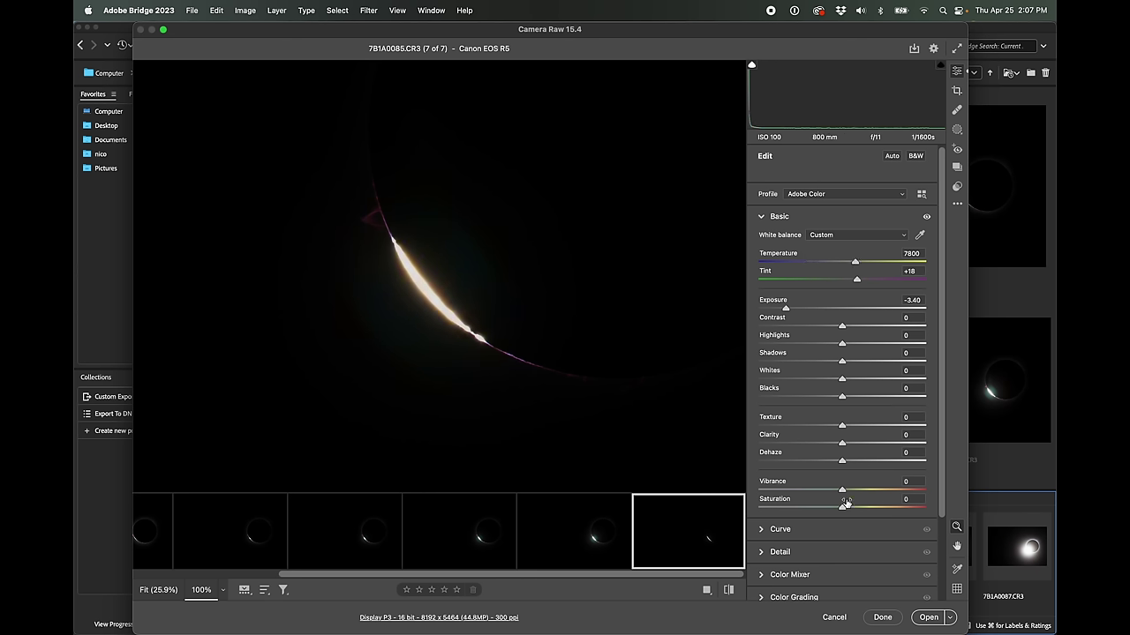
{"action": "left_click_drag", "start_coordinate": [844, 505], "coordinate": [865, 510]}
Select all seven frames and synchronize the settings of 7B1A0085.CR3 to them using the Default subset
{"action": "left_click_drag", "start_coordinate": [645, 576], "coordinate": [211, 575]}
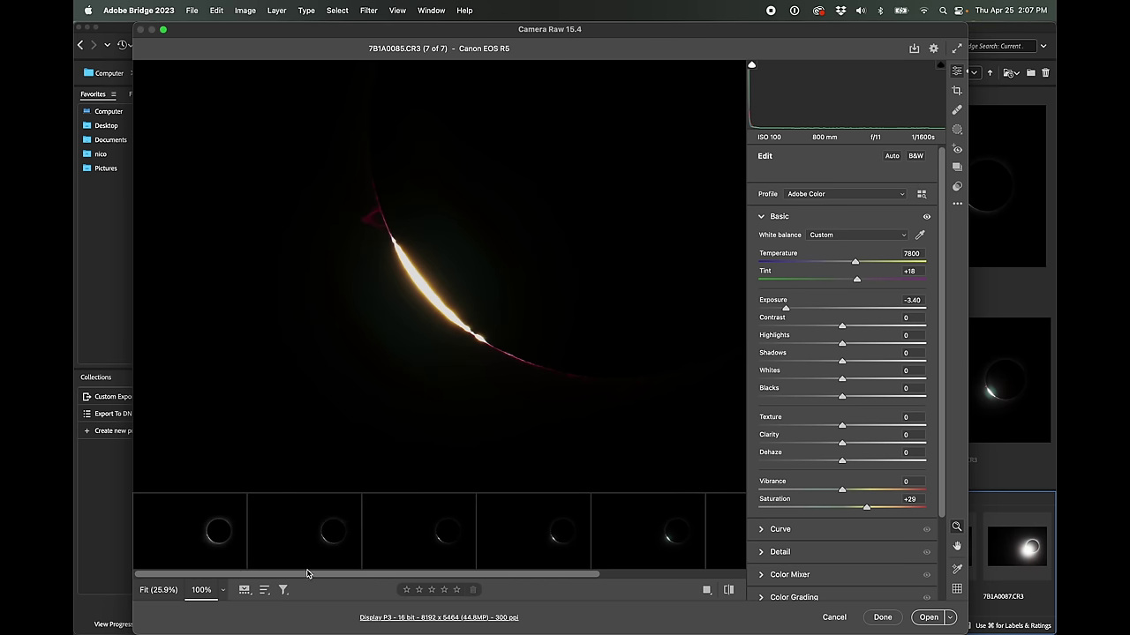
{"action": "left_click_drag", "start_coordinate": [307, 574], "coordinate": [706, 543]}
{"action": "left_click_drag", "start_coordinate": [565, 573], "coordinate": [226, 580]}
{"action": "left_click_drag", "start_coordinate": [359, 577], "coordinate": [675, 556]}
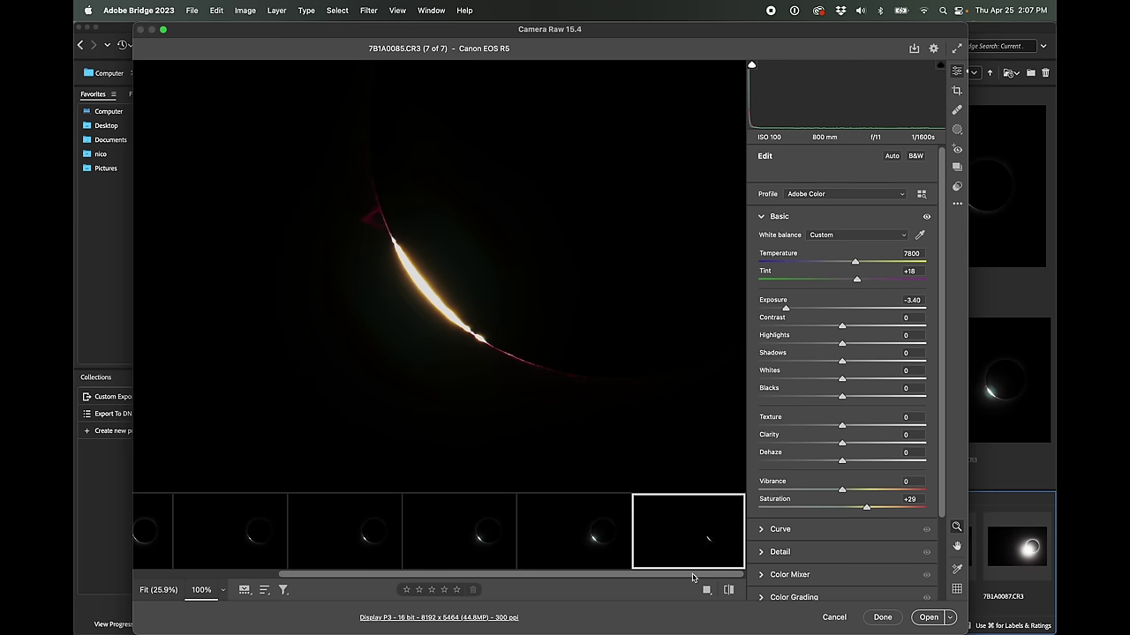
{"action": "left_click_drag", "start_coordinate": [693, 574], "coordinate": [549, 574]}
{"action": "key", "text": "shift"}
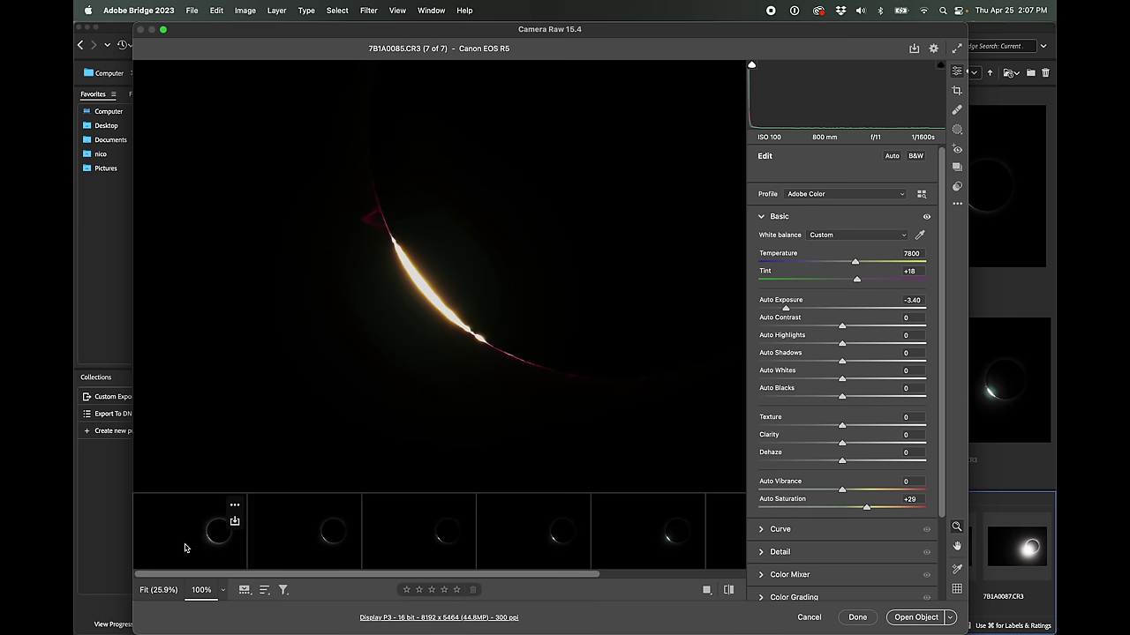
{"action": "left_click", "coordinate": [185, 548], "text": "shift"}
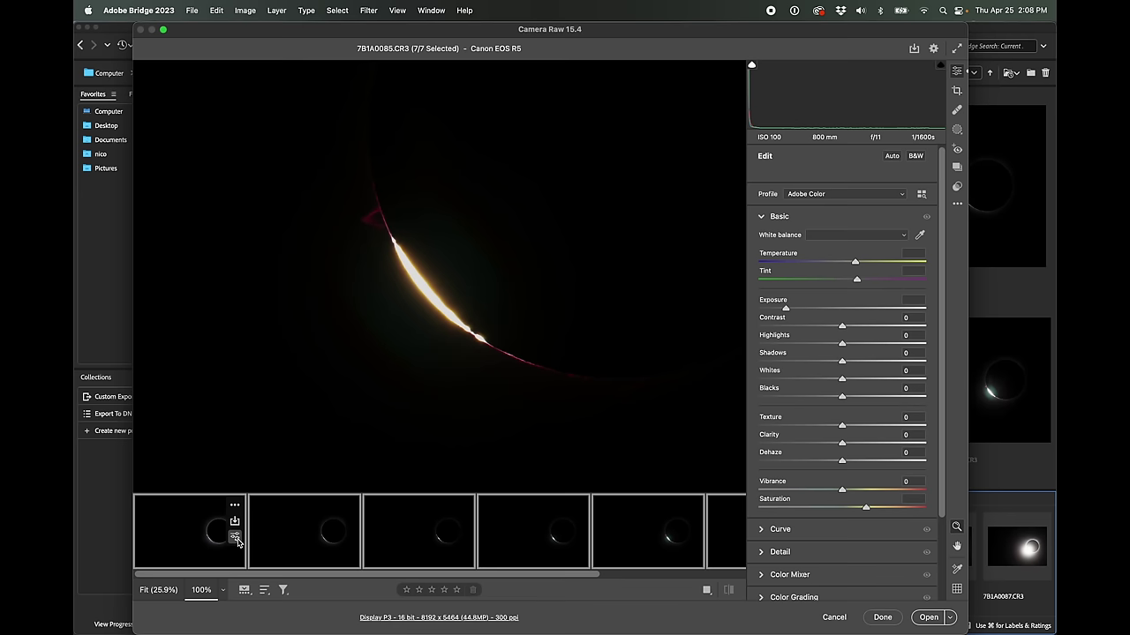
{"action": "left_click", "coordinate": [235, 539]}
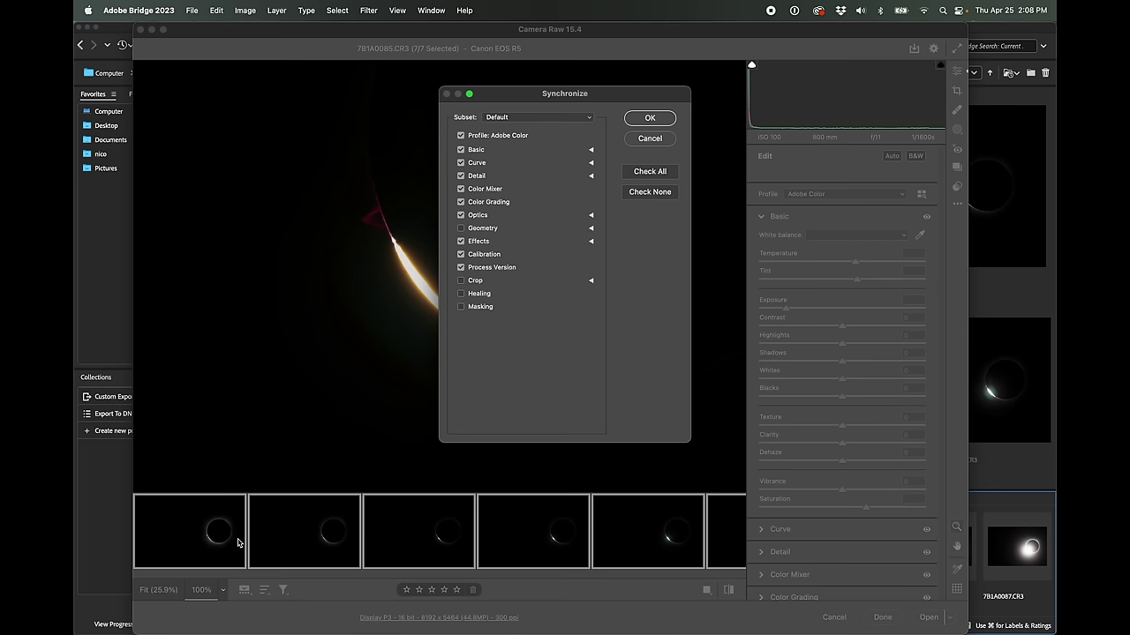
{"action": "left_click", "coordinate": [649, 119]}
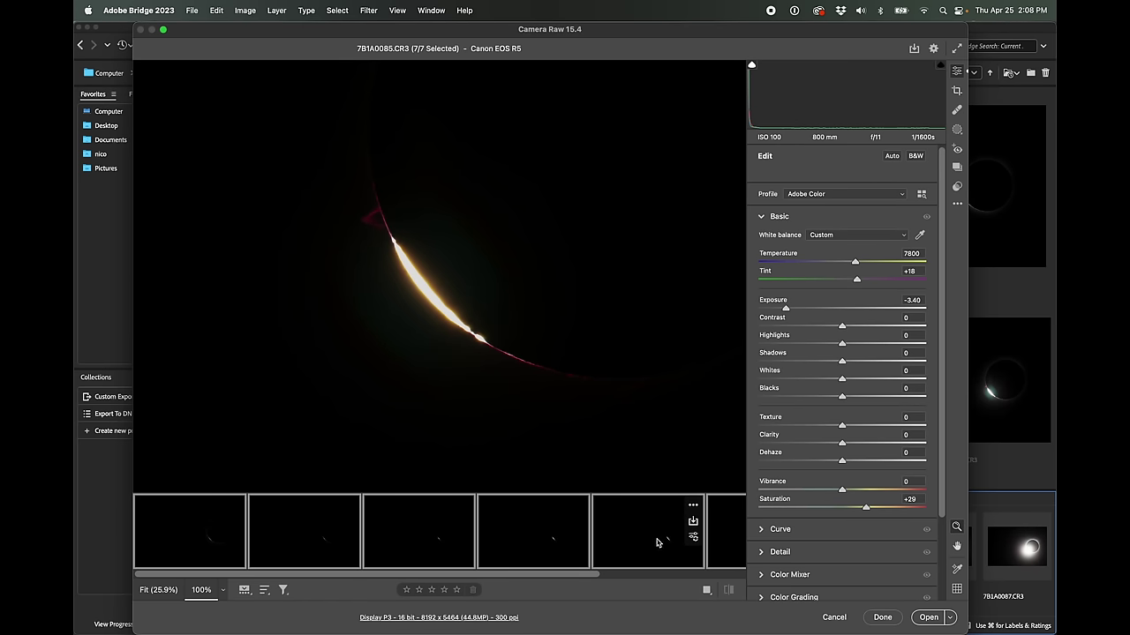
Review the synchronized adjustments on frames 7B1A0081.CR3 to 7B1A0084.CR3
{"action": "left_click", "coordinate": [626, 552]}
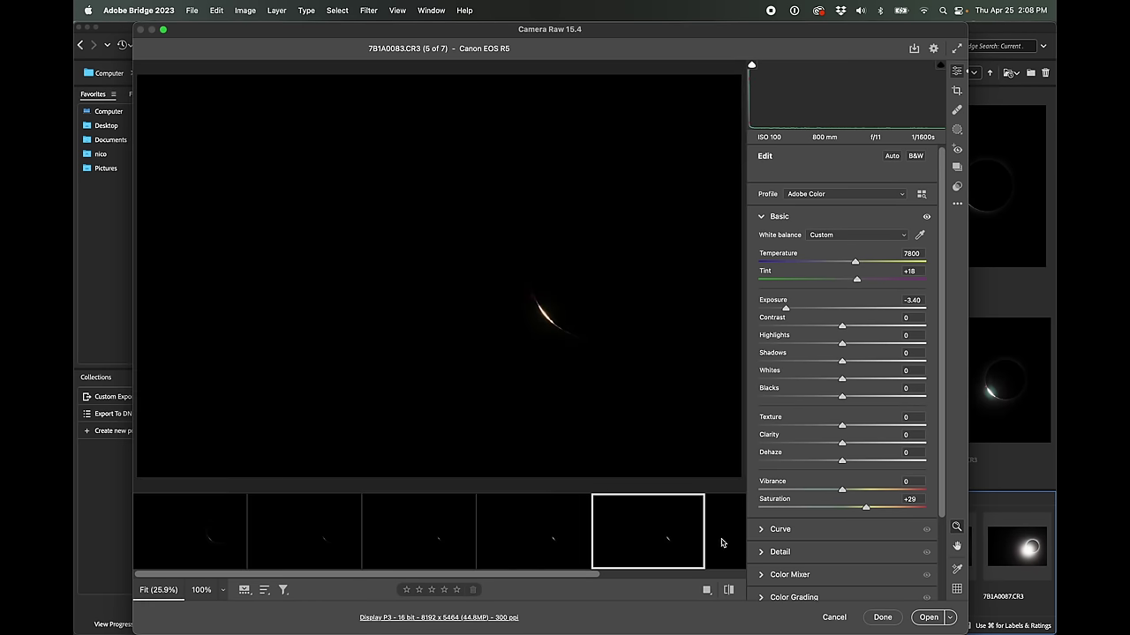
{"action": "key", "text": "Right"}
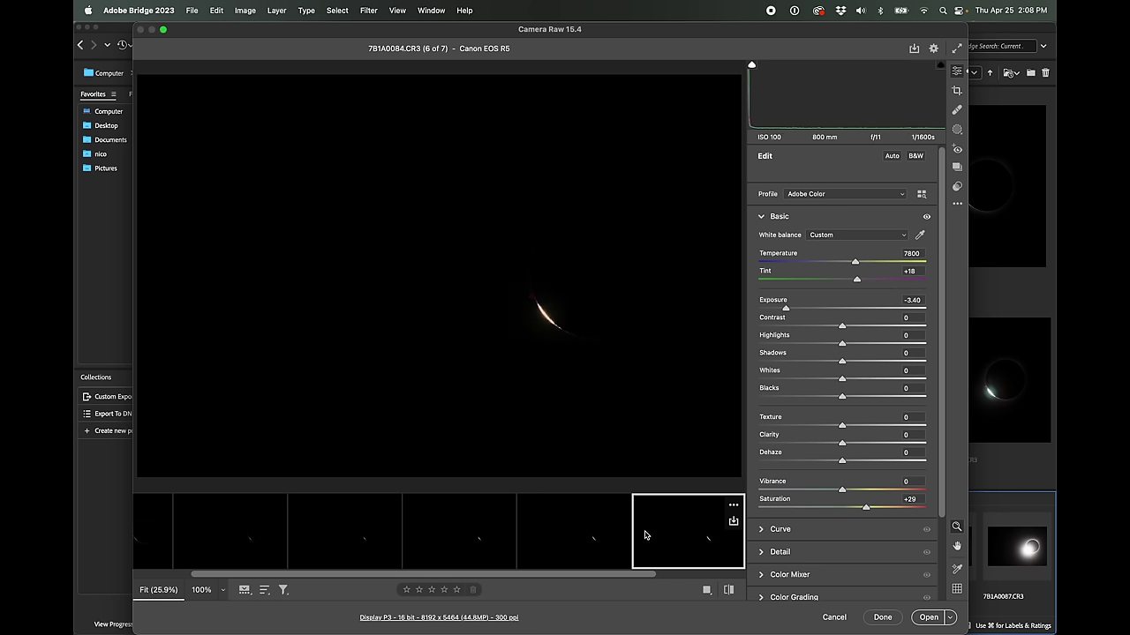
{"action": "left_click", "coordinate": [559, 534]}
{"action": "left_click", "coordinate": [490, 554]}
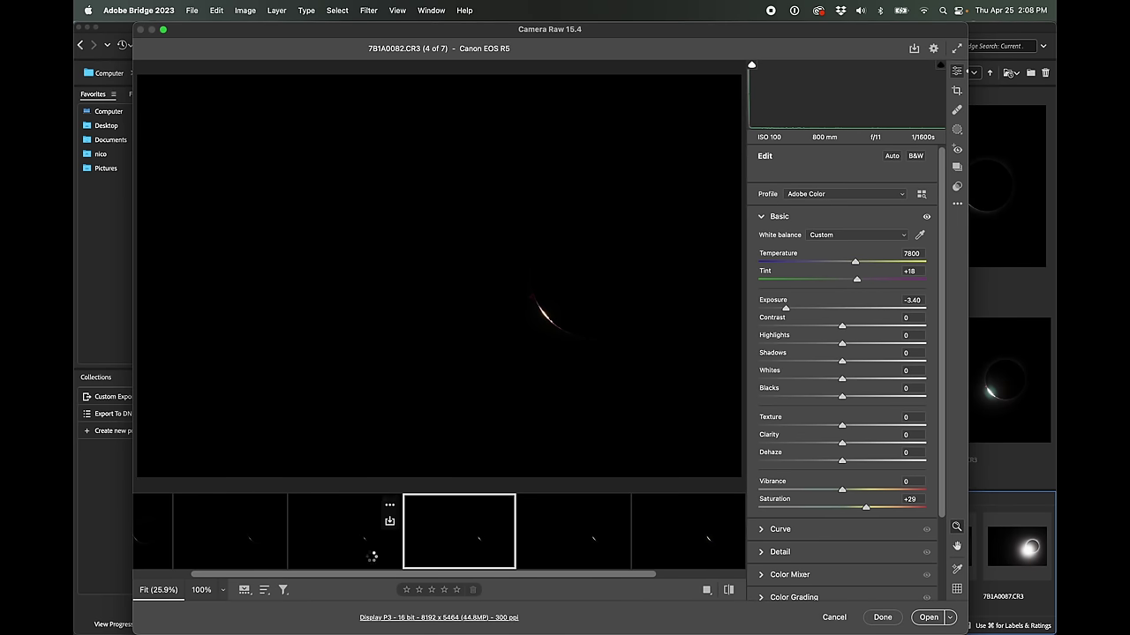
{"action": "left_click", "coordinate": [362, 561]}
{"action": "left_click", "coordinate": [662, 552]}
{"action": "left_click", "coordinate": [598, 541]}
{"action": "left_click", "coordinate": [476, 551]}
{"action": "left_click", "coordinate": [386, 520]}
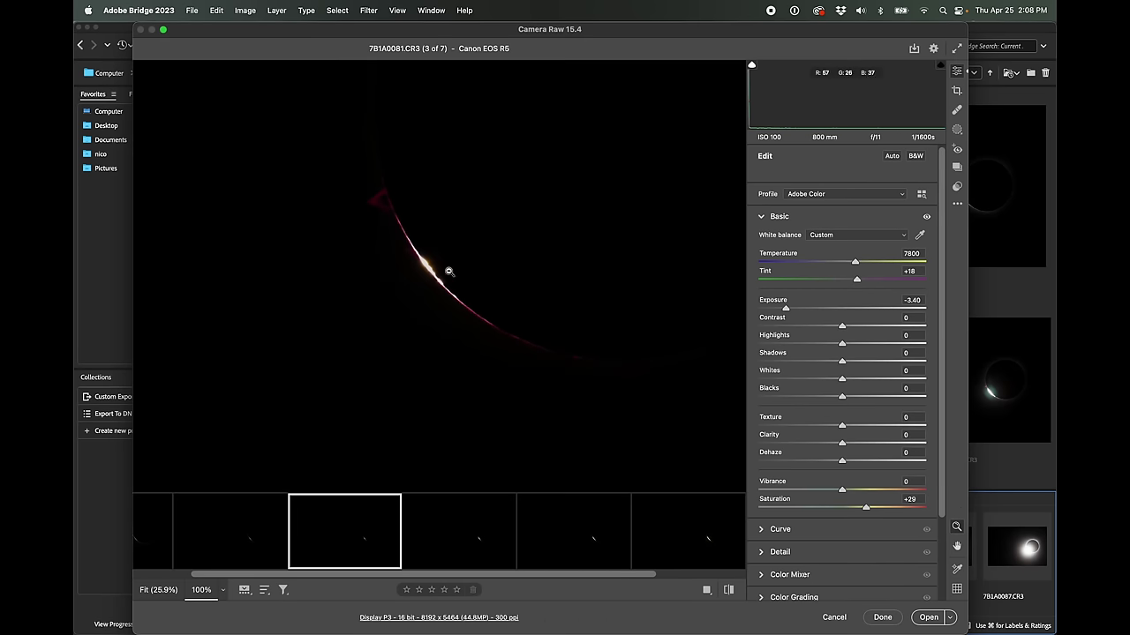
Compare the diamond ring's size and shape among frames 7B1A0081.CR3 to 7B1A0084.CR3, examining the bright limb at 100%
{"action": "left_click", "coordinate": [463, 504]}
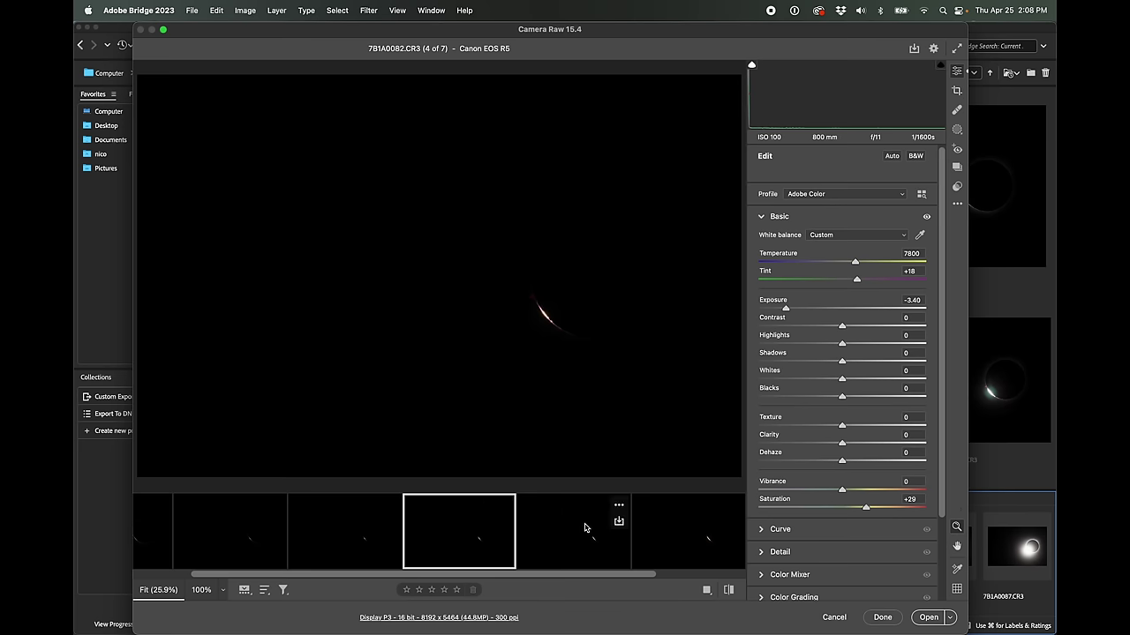
{"action": "left_click", "coordinate": [584, 524]}
{"action": "left_click", "coordinate": [394, 536]}
{"action": "left_click", "coordinate": [436, 538]}
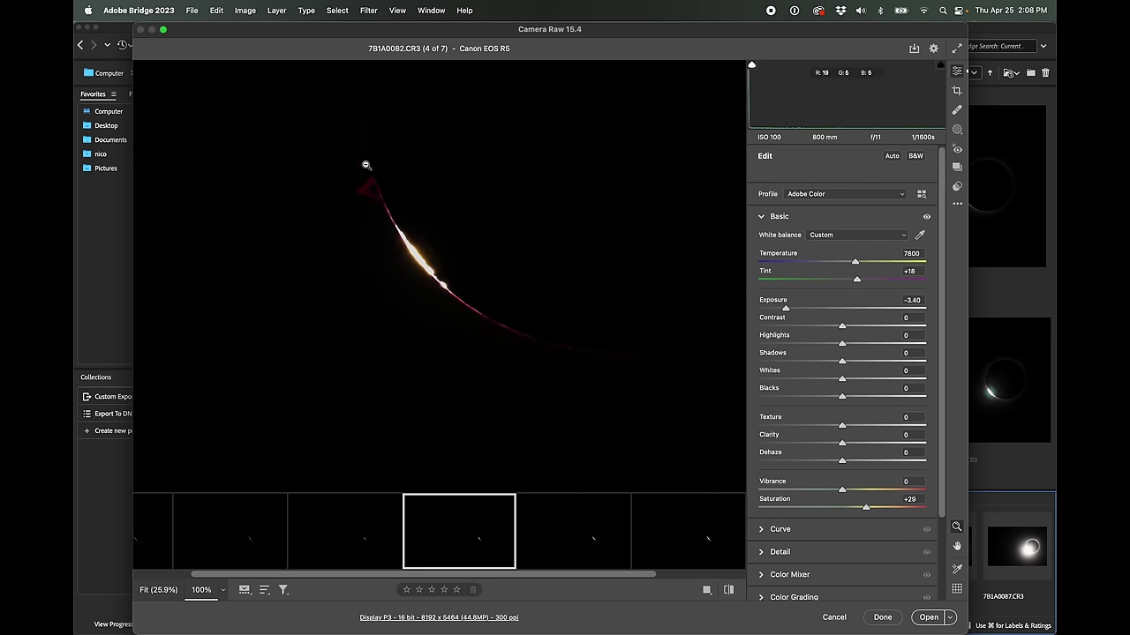
{"action": "left_click", "coordinate": [358, 534]}
{"action": "left_click", "coordinate": [424, 527]}
{"action": "left_click", "coordinate": [381, 538]}
{"action": "left_click", "coordinate": [426, 539]}
{"action": "left_click", "coordinate": [576, 533]}
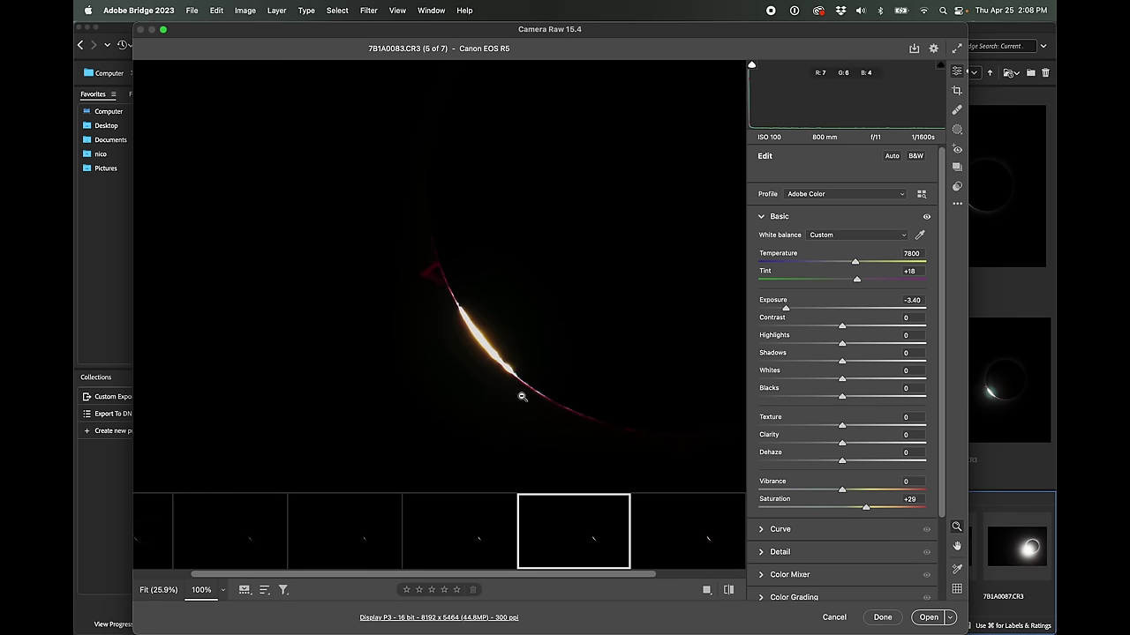
{"action": "left_click", "coordinate": [688, 508]}
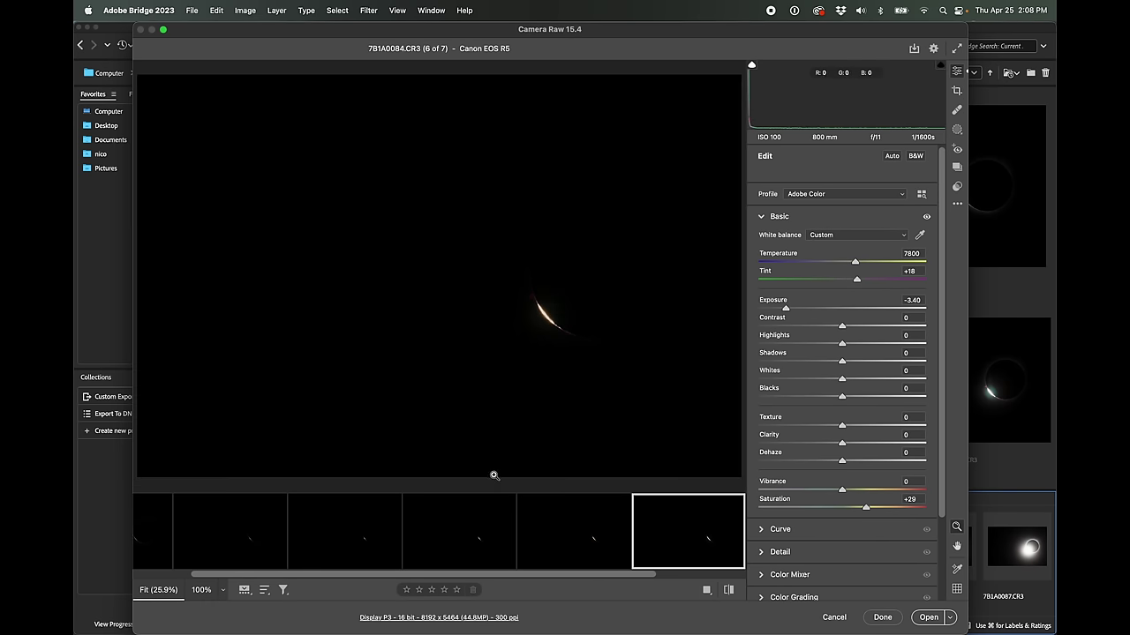
{"action": "left_click", "coordinate": [584, 547]}
{"action": "left_click", "coordinate": [457, 547]}
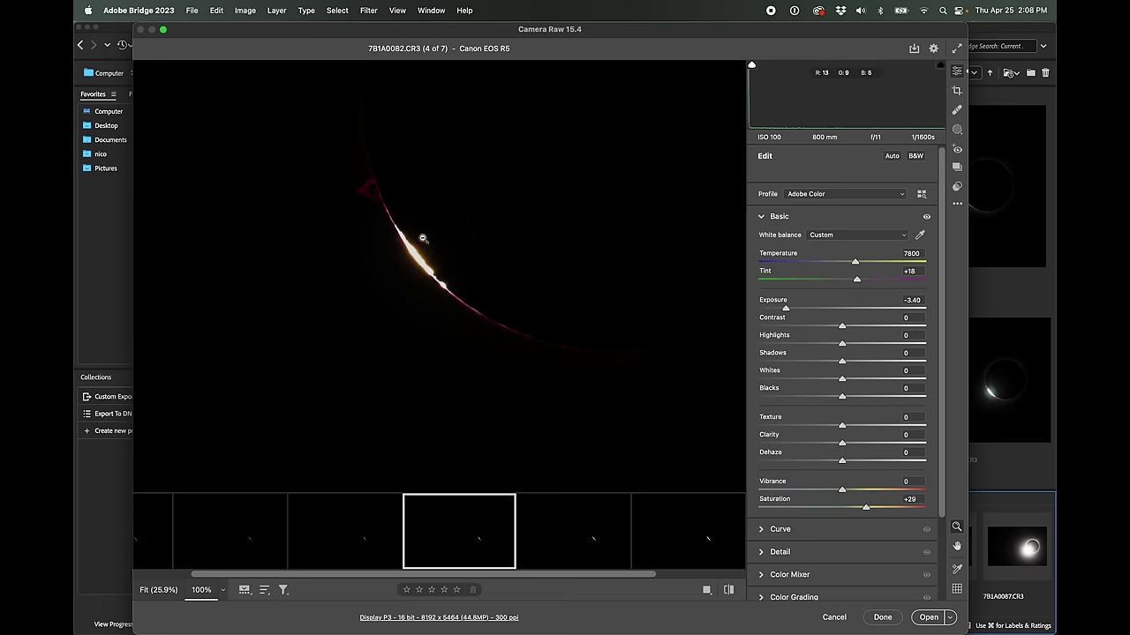
{"action": "left_click", "coordinate": [344, 514]}
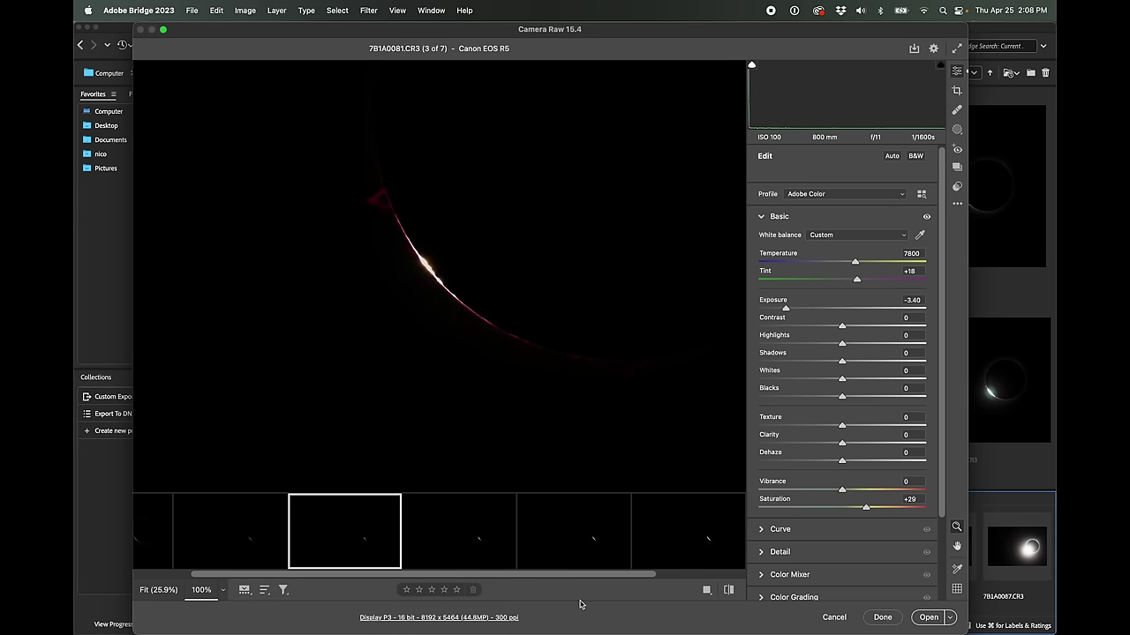
Compare frames 7B1A0079.CR3 to 7B1A0082.CR3 at full view and close up, and accept the Camera Raw settings for all seven frames
{"action": "key", "text": "super+0"}
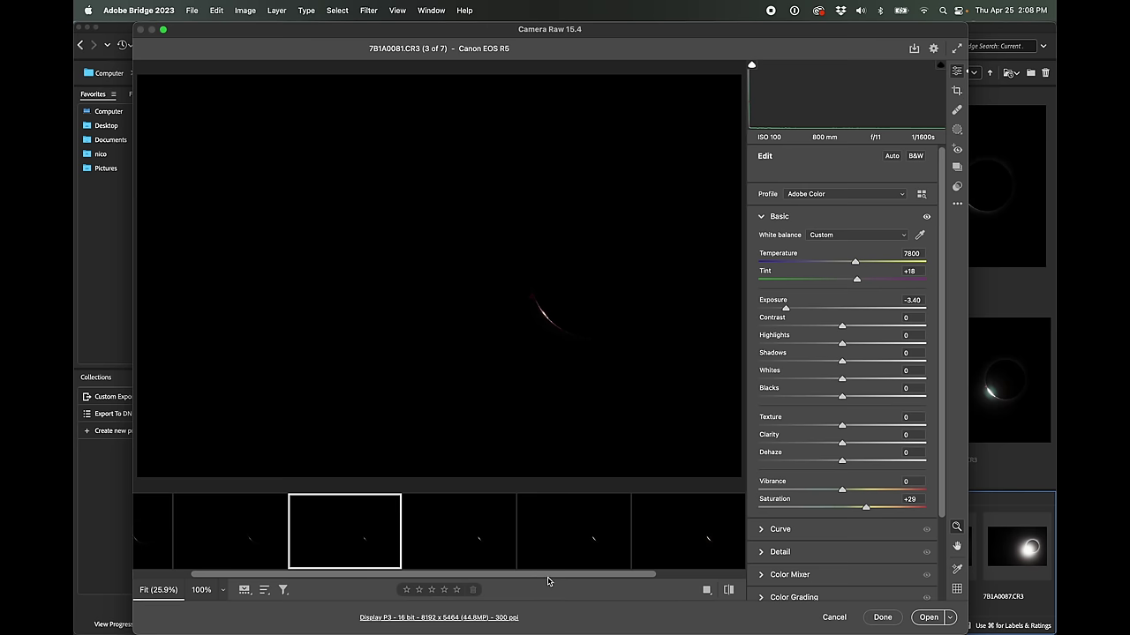
{"action": "left_click_drag", "start_coordinate": [547, 580], "coordinate": [408, 581]}
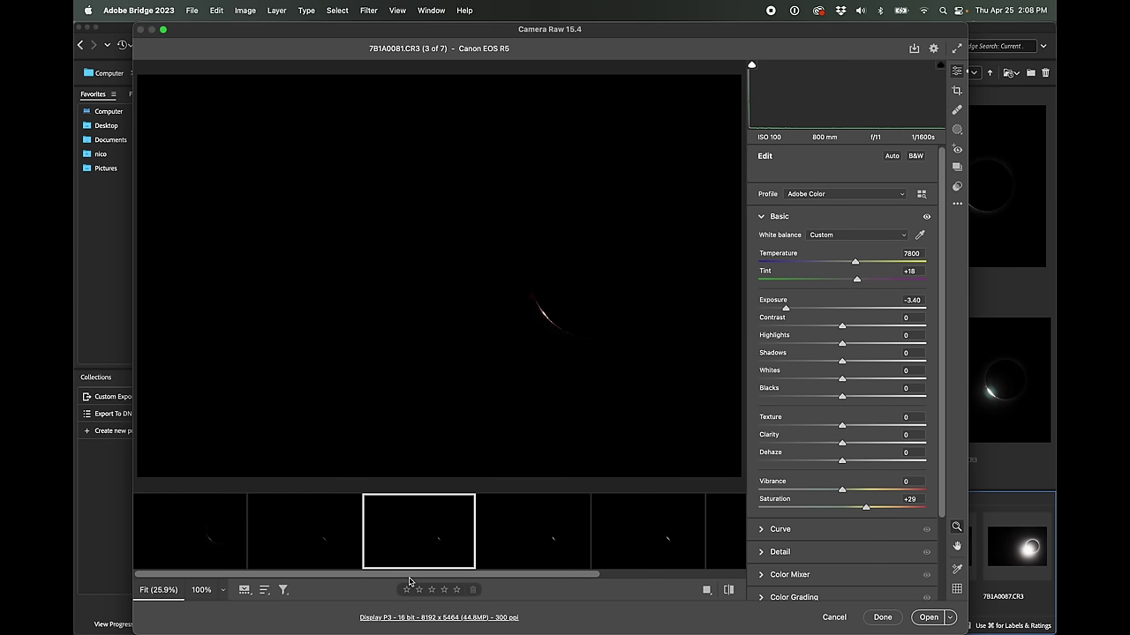
{"action": "left_click", "coordinate": [225, 552]}
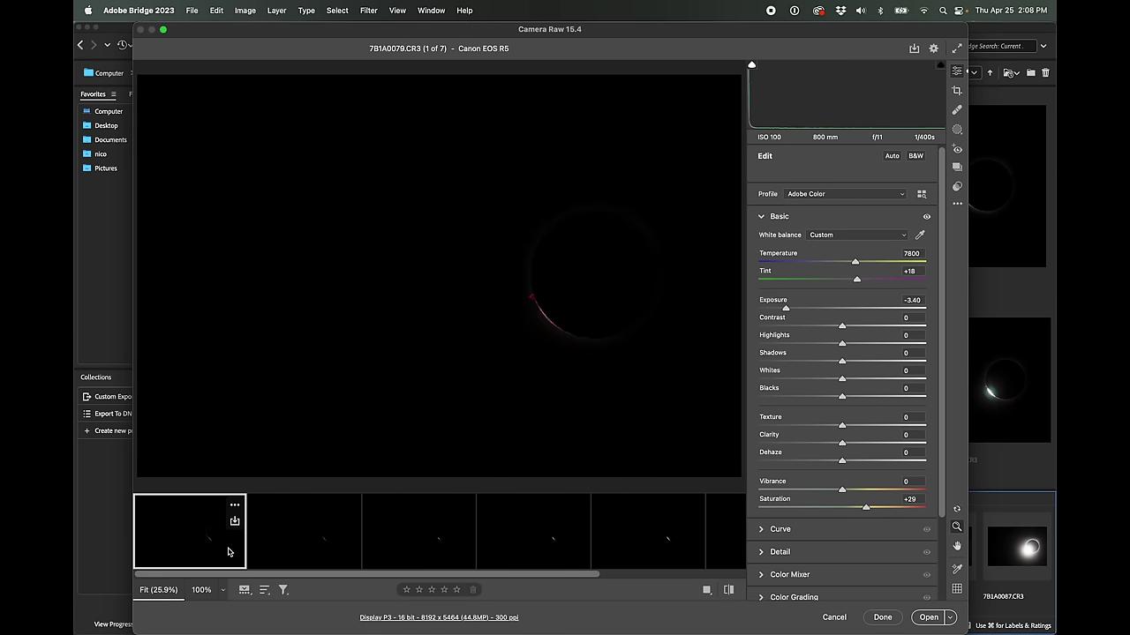
{"action": "left_click", "coordinate": [285, 539]}
{"action": "left_click", "coordinate": [429, 541]}
{"action": "left_click", "coordinate": [540, 542]}
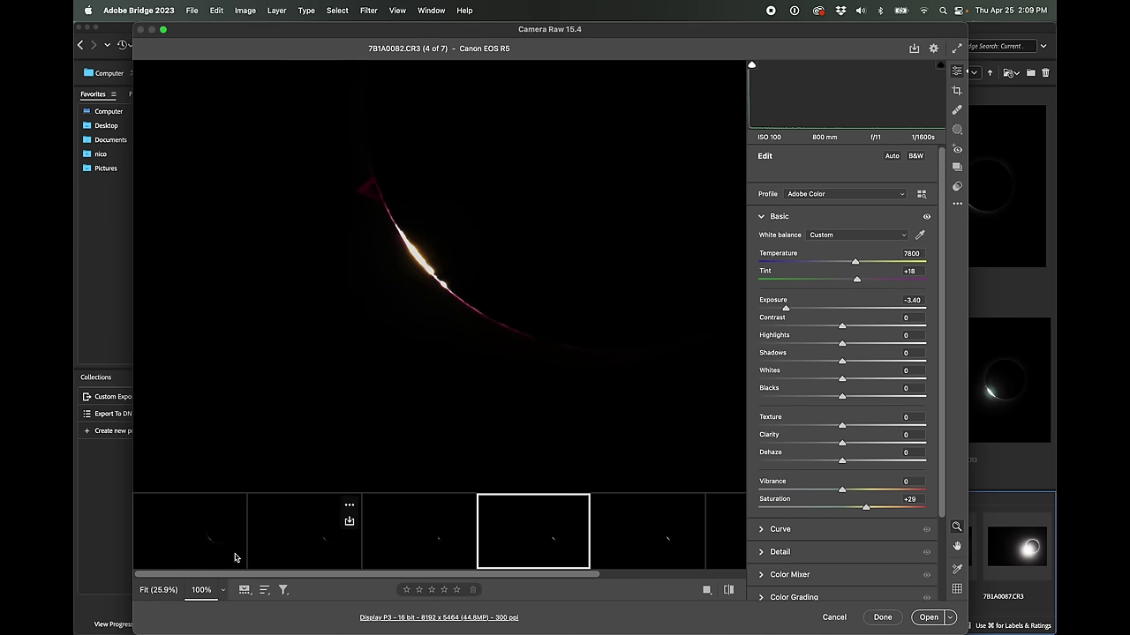
{"action": "left_click", "coordinate": [182, 542]}
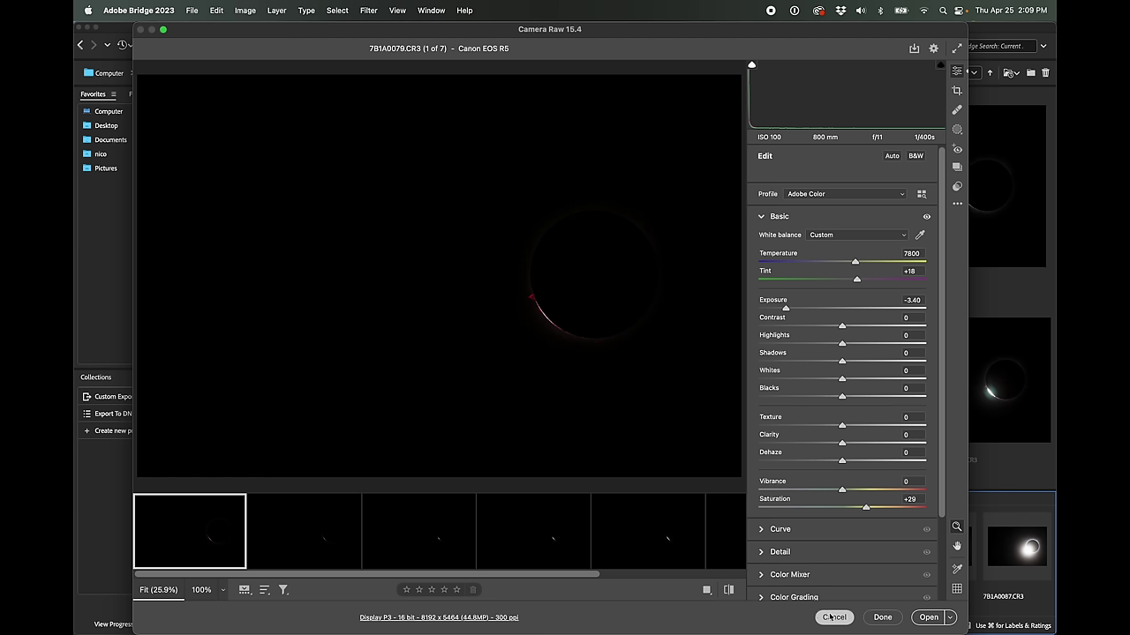
{"action": "left_click", "coordinate": [881, 618]}
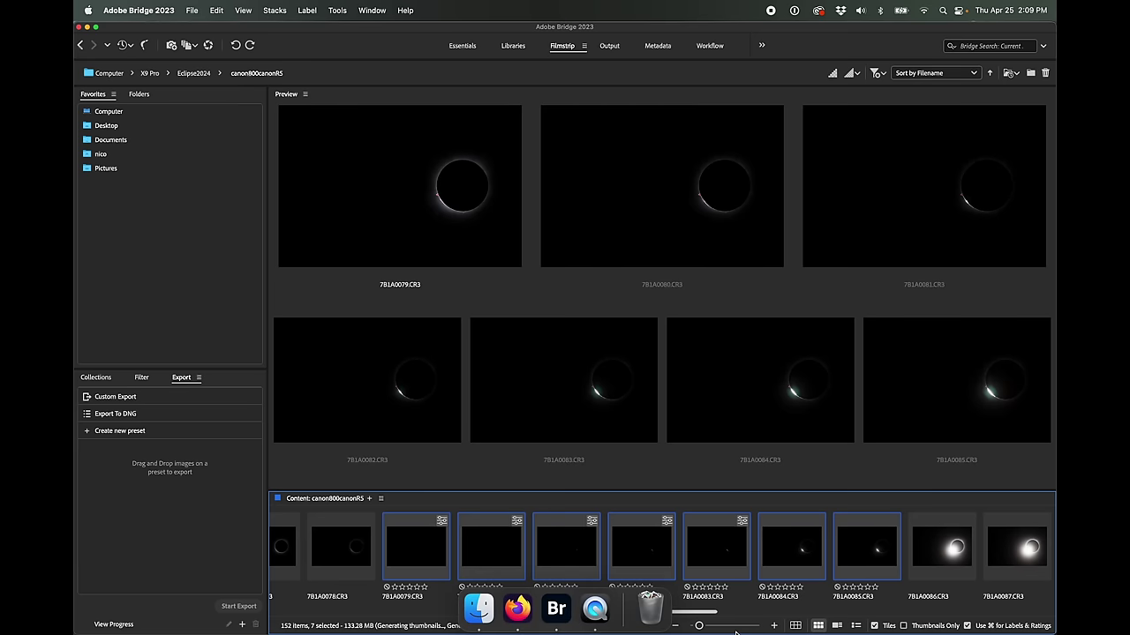
Switch to Finder, close the eclipse6 window and add 7B1A0079.CR3 to the selected frames in canon800canonR5
{"action": "key", "text": "super+Tab"}
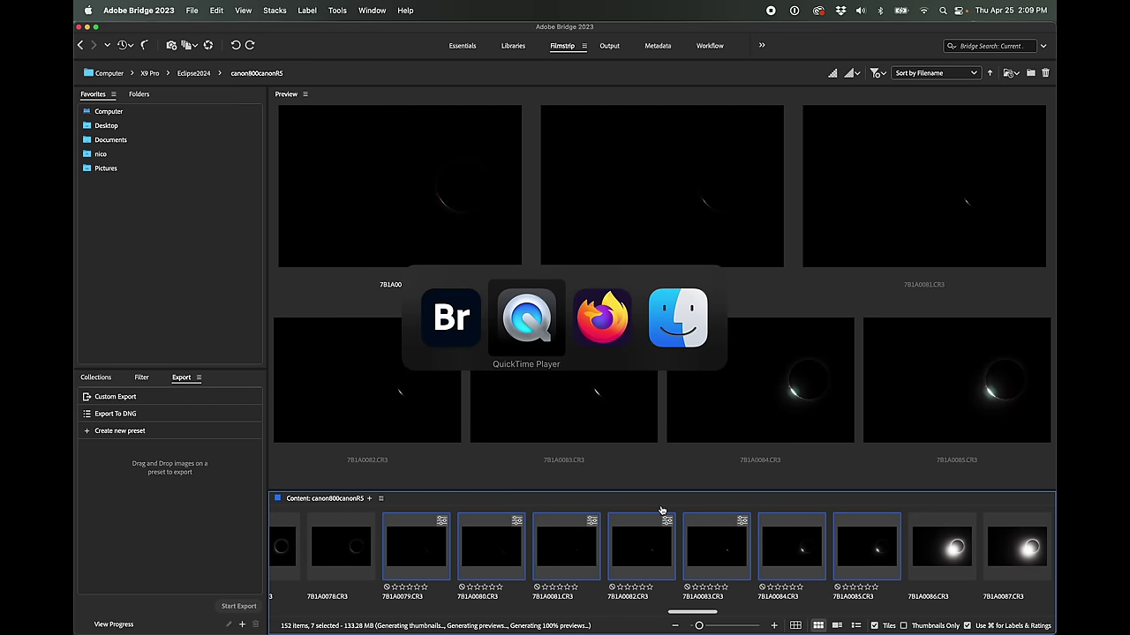
{"action": "key", "text": "super+Tab"}
{"action": "key", "text": "super+Tab"}
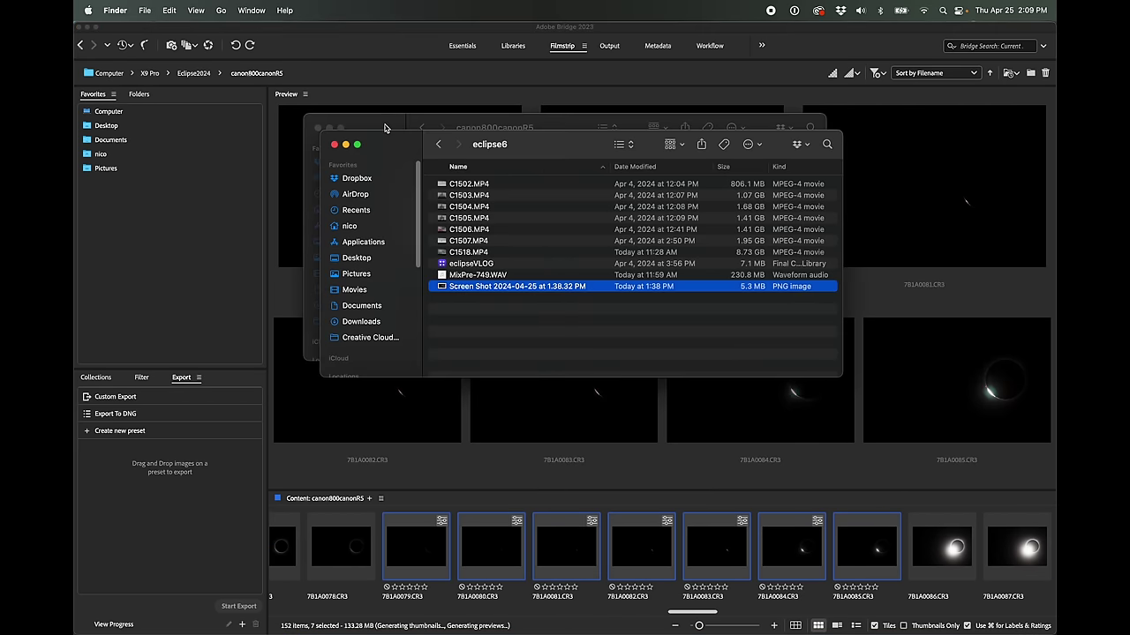
{"action": "left_click", "coordinate": [335, 143]}
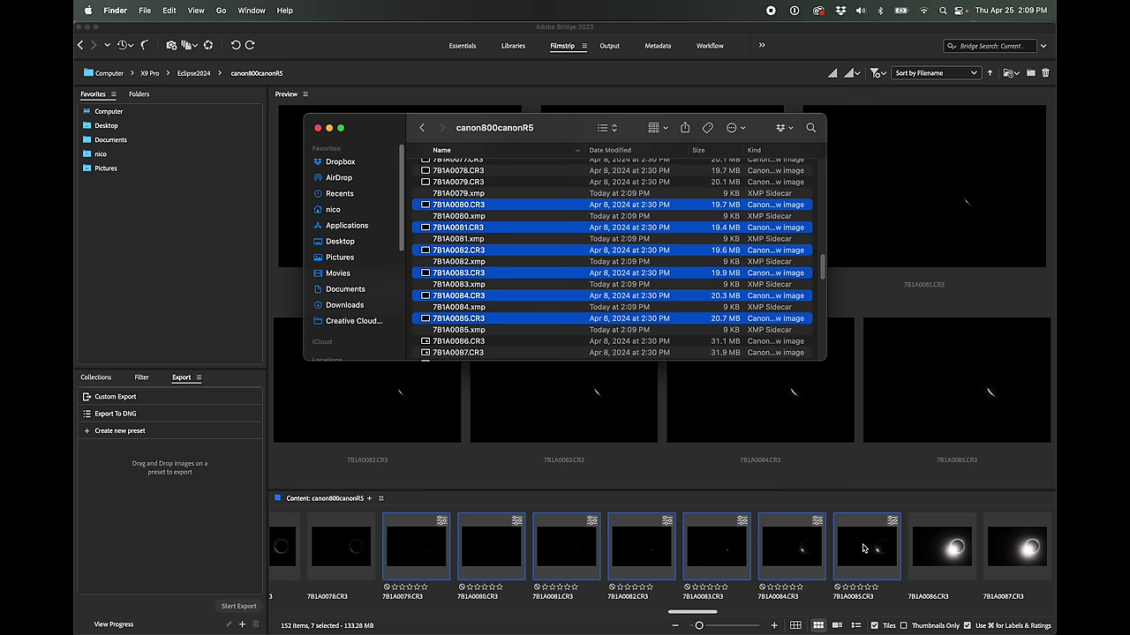
{"action": "left_click", "coordinate": [463, 183], "text": "super"}
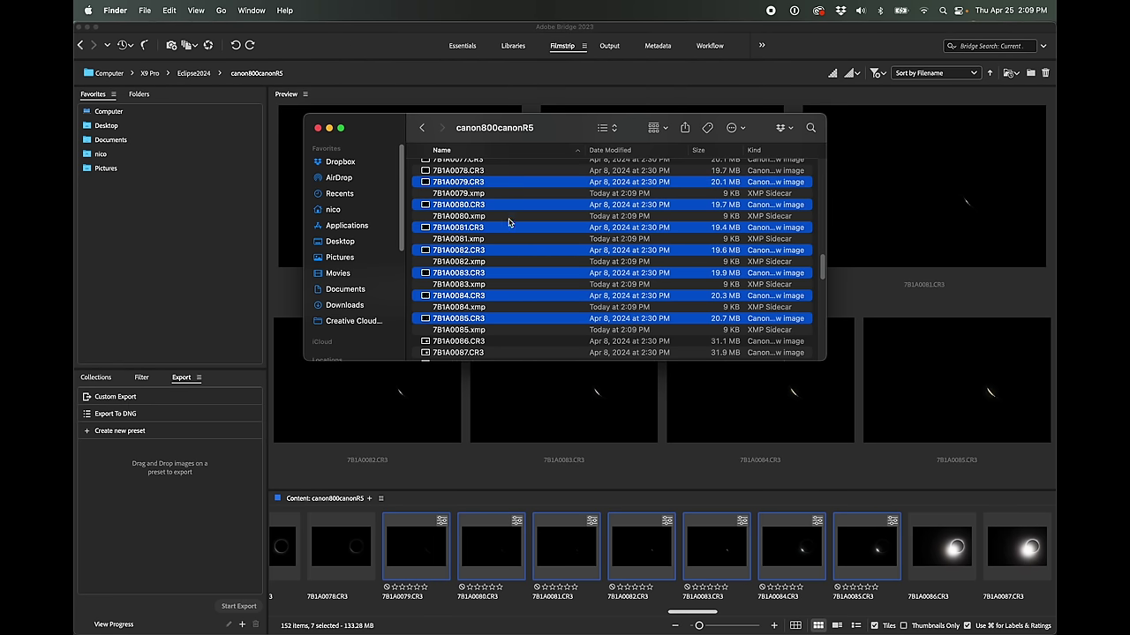
Switch to Photoshop and load frames 7B1A0079.CR3 to 7B1A0085.CR3 from canon800canonR5 into a stack as separate layers
{"action": "double_click", "coordinate": [475, 204]}
{"action": "left_click", "coordinate": [166, 10]}
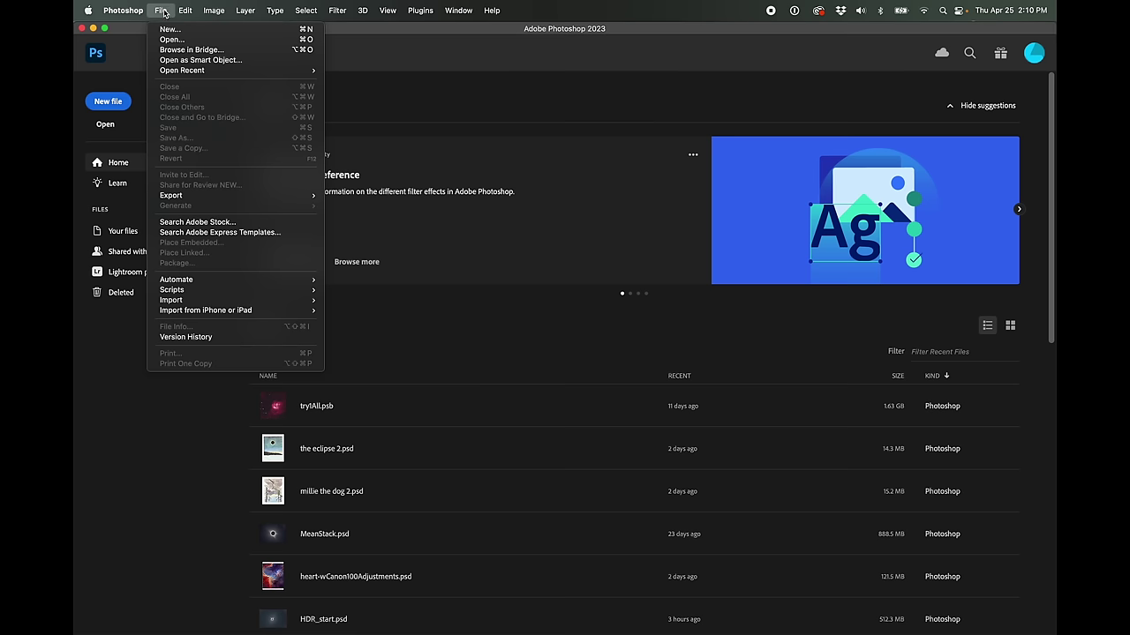
{"action": "left_click", "coordinate": [163, 10]}
{"action": "left_click", "coordinate": [159, 11]}
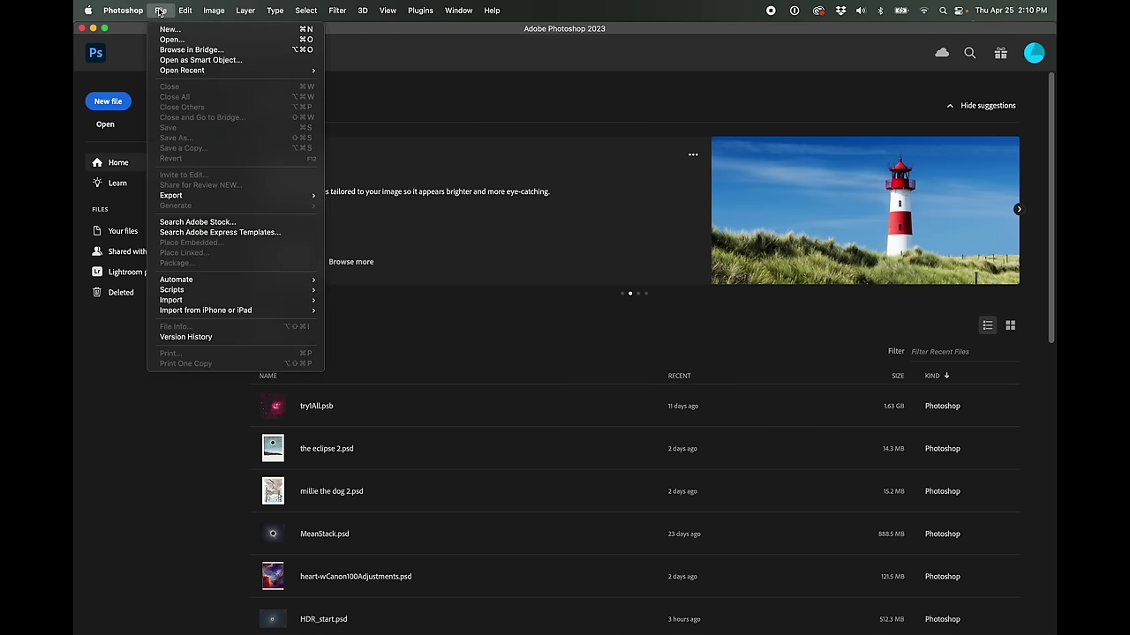
{"action": "mouse_move", "coordinate": [180, 295]}
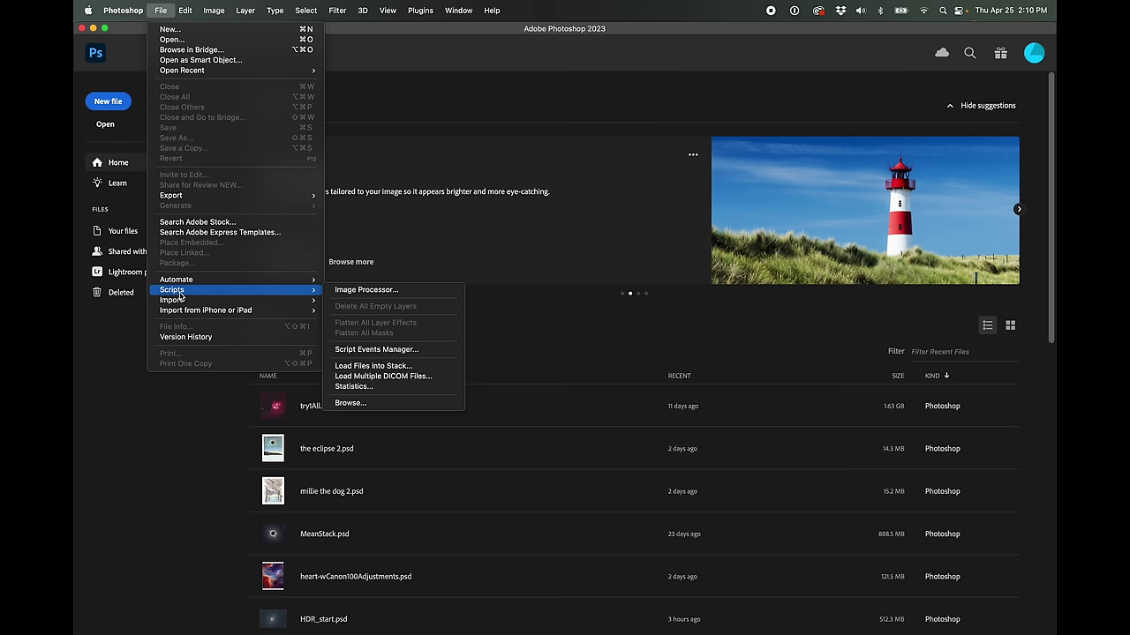
{"action": "left_click", "coordinate": [386, 369]}
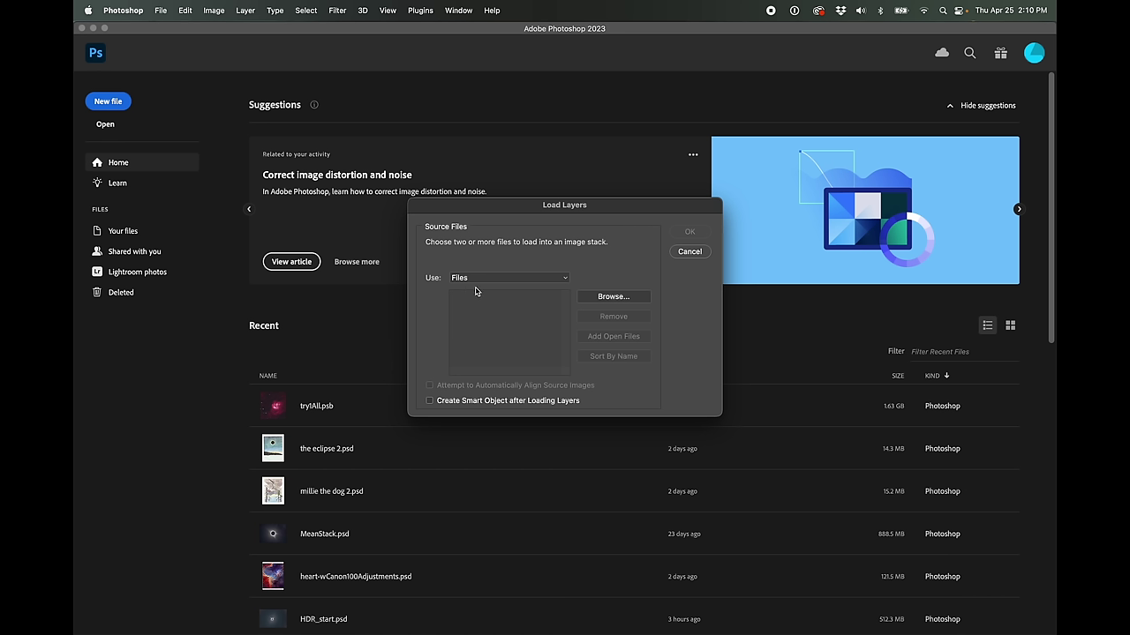
{"action": "left_click", "coordinate": [613, 297]}
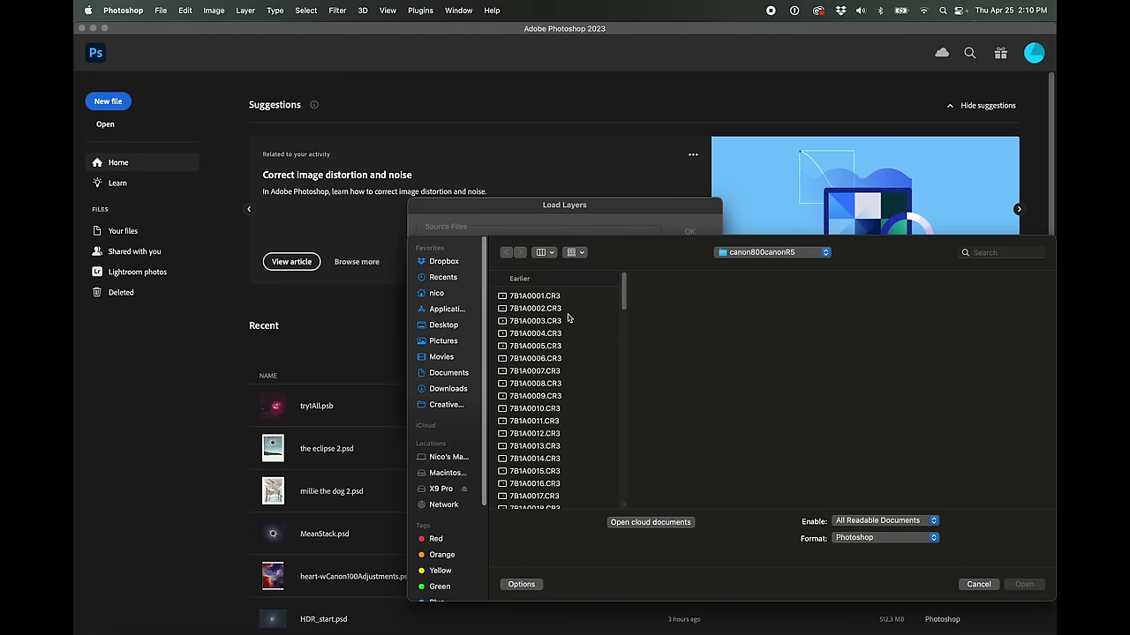
{"action": "left_click_drag", "start_coordinate": [625, 303], "coordinate": [625, 405]}
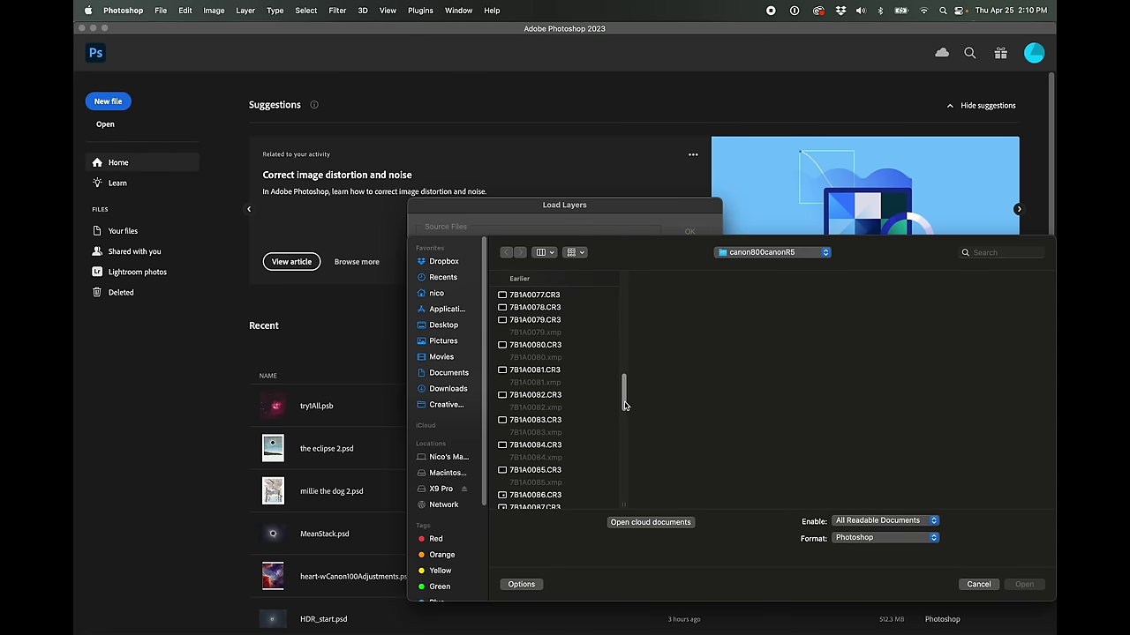
{"action": "left_click", "coordinate": [541, 322]}
{"action": "left_click", "coordinate": [555, 469], "text": "shift"}
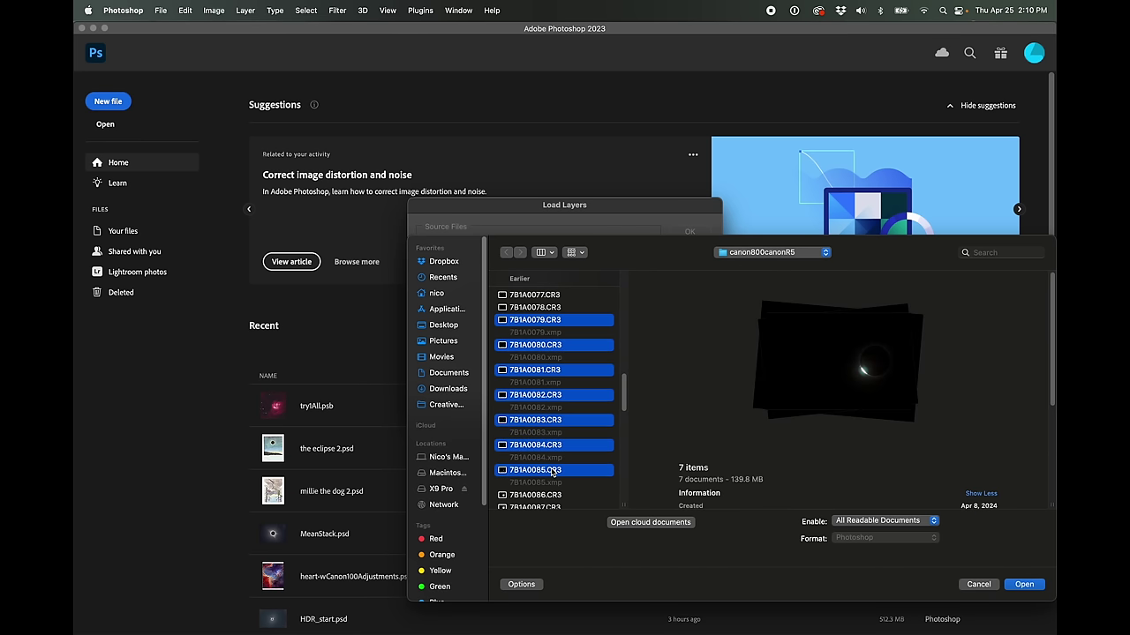
{"action": "left_click", "coordinate": [1023, 584]}
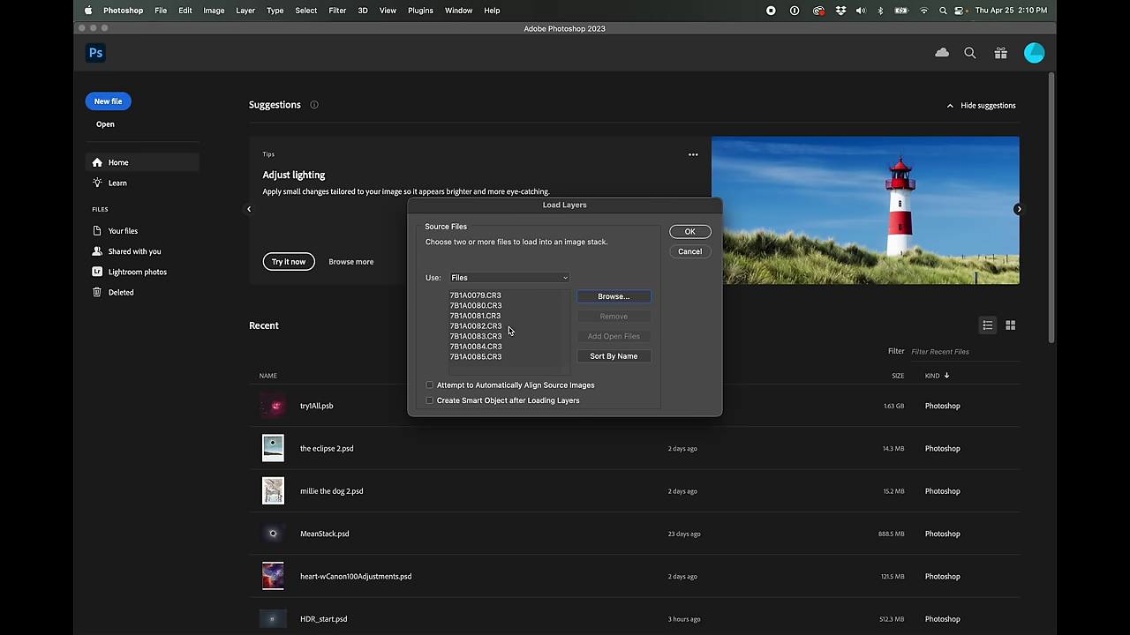
{"action": "left_click", "coordinate": [690, 232]}
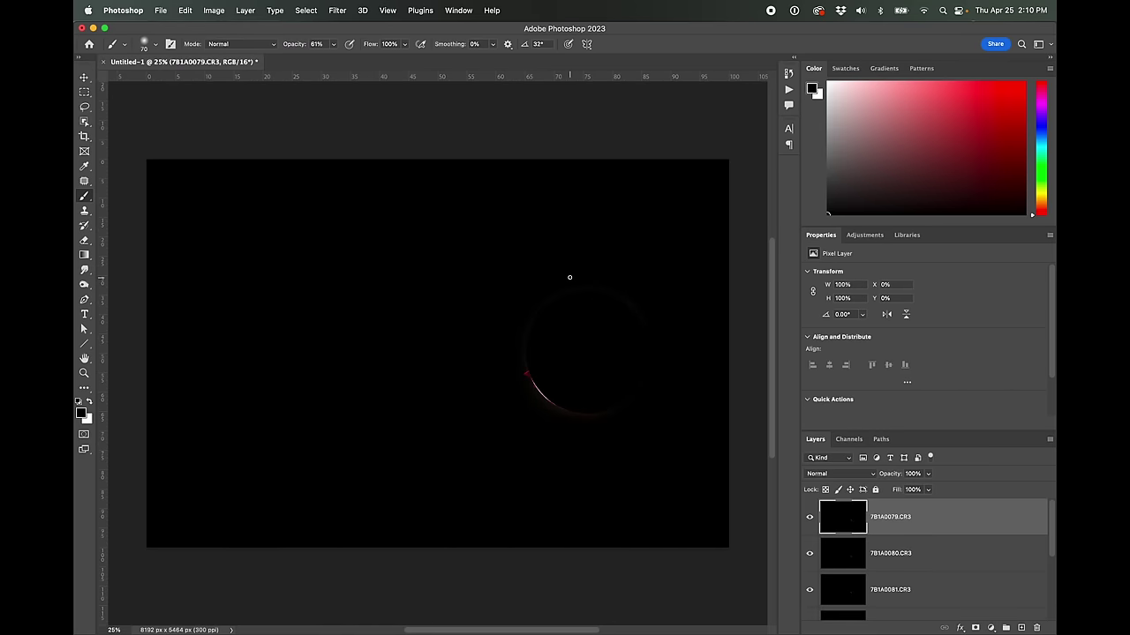
Compare the stacked frames by toggling the visibility of layers 7B1A0079.CR3, 7B1A0080.CR3 and 7B1A0081.CR3
{"action": "left_click", "coordinate": [809, 519]}
{"action": "left_click", "coordinate": [809, 519]}
{"action": "left_click", "coordinate": [809, 519]}
{"action": "left_click", "coordinate": [808, 556]}
{"action": "left_click", "coordinate": [809, 555]}
{"action": "left_click", "coordinate": [808, 590]}
{"action": "left_click", "coordinate": [808, 519]}
{"action": "mouse_move", "coordinate": [1050, 516]}
{"action": "left_mouse_down"}
{"action": "mouse_move", "coordinate": [1040, 587]}
{"action": "mouse_move", "coordinate": [1048, 505]}
{"action": "left_mouse_up"}
Save the layer stack as beads.psd in the BaileysBeads folder
{"action": "left_click", "coordinate": [162, 10]}
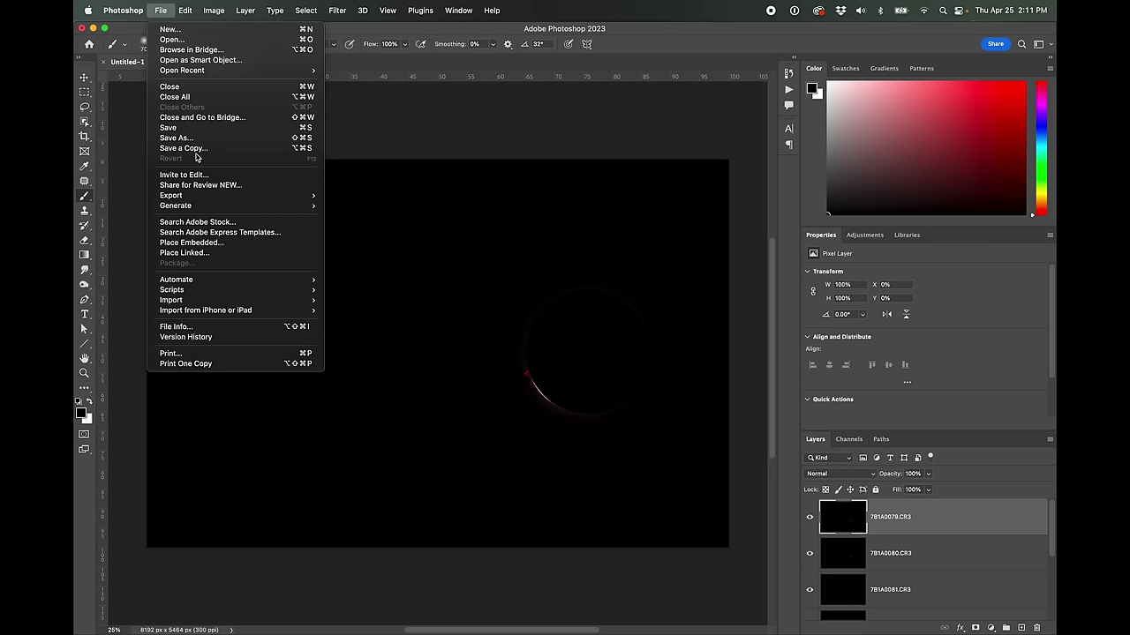
{"action": "left_click", "coordinate": [196, 139]}
{"action": "type", "text": "beads"}
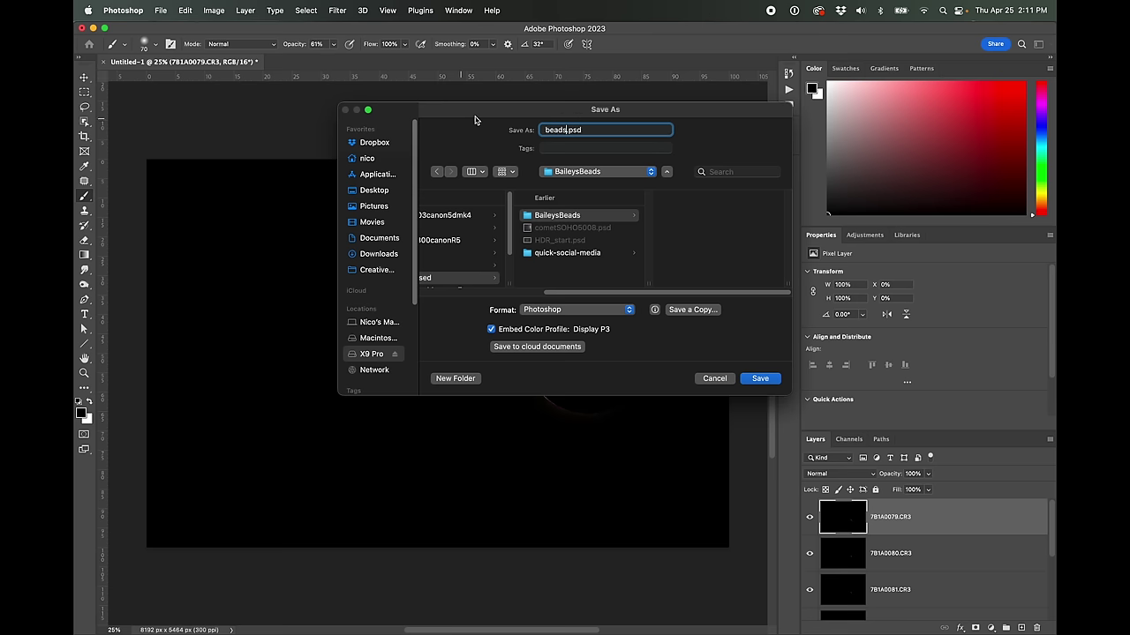
{"action": "left_click", "coordinate": [757, 381]}
Reopen the seven frames from Finder in Camera Raw and reset 7B1A0079.CR3 to As Shot white balance, exposure 0 and saturation 0
{"action": "left_click", "coordinate": [703, 270]}
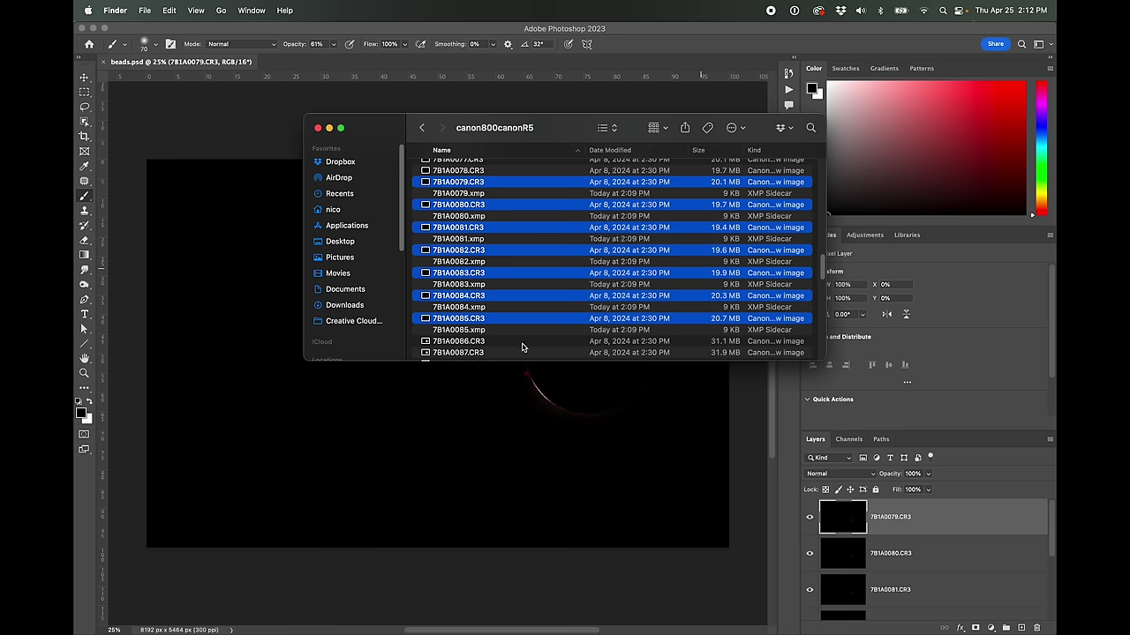
{"action": "double_click", "coordinate": [498, 183]}
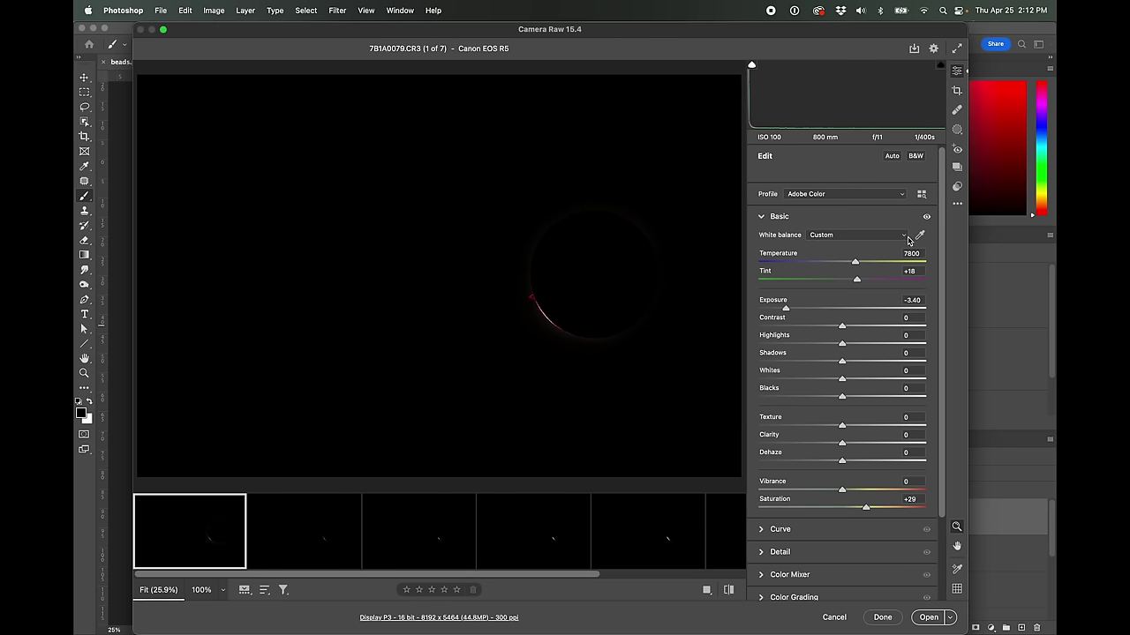
{"action": "left_click", "coordinate": [840, 238]}
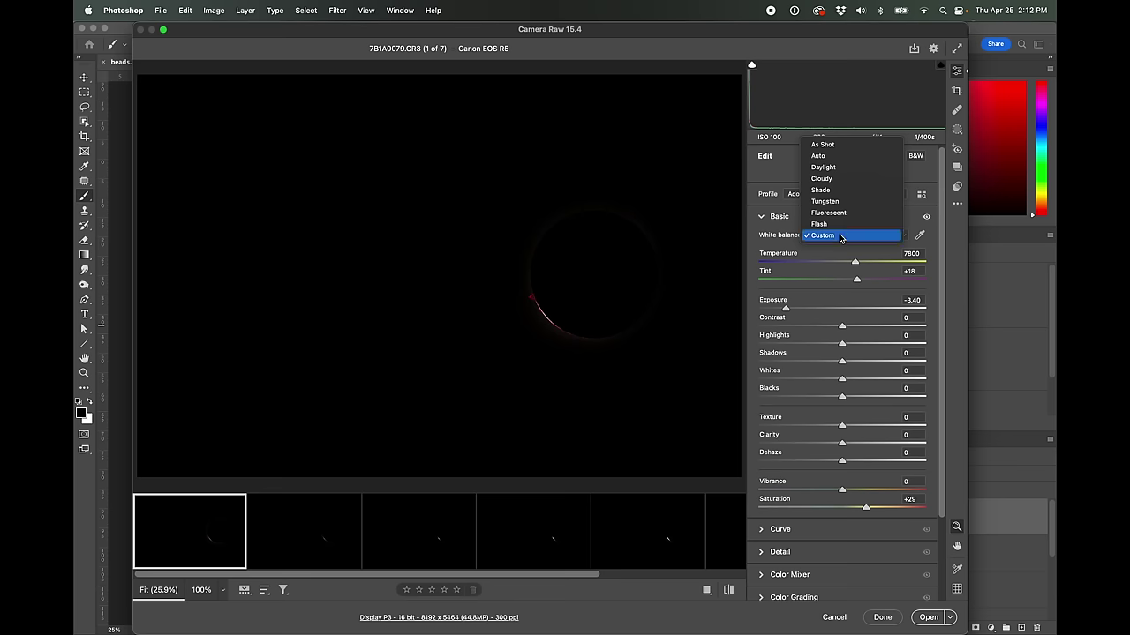
{"action": "left_click", "coordinate": [840, 145]}
{"action": "left_click", "coordinate": [918, 300]}
{"action": "type", "text": "0"}
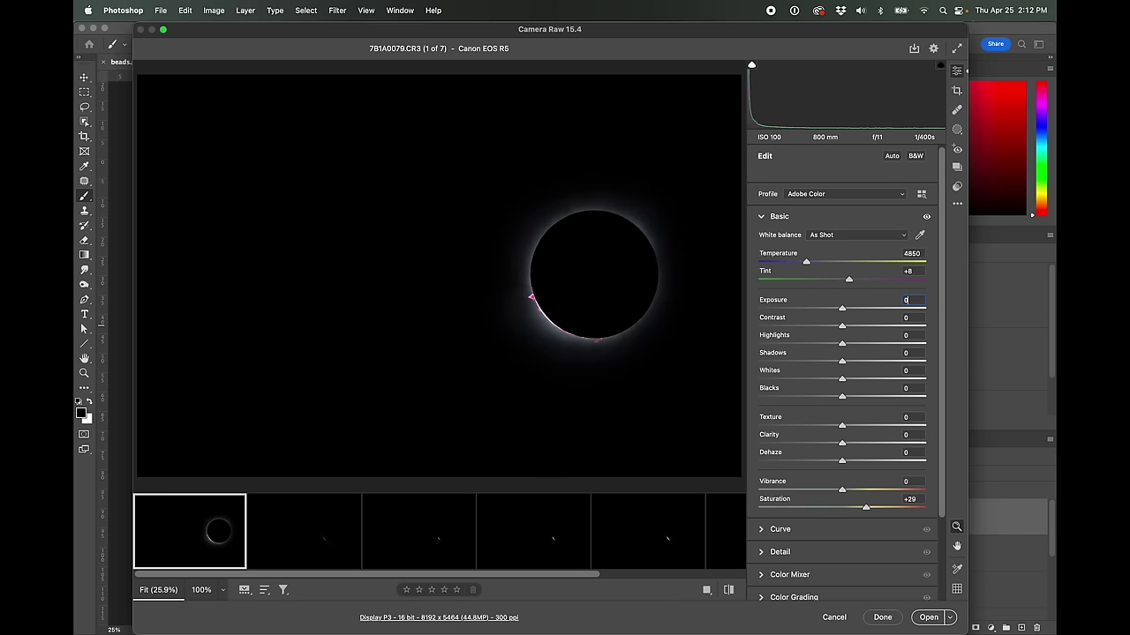
{"action": "left_click", "coordinate": [914, 500]}
{"action": "type", "text": "0"}
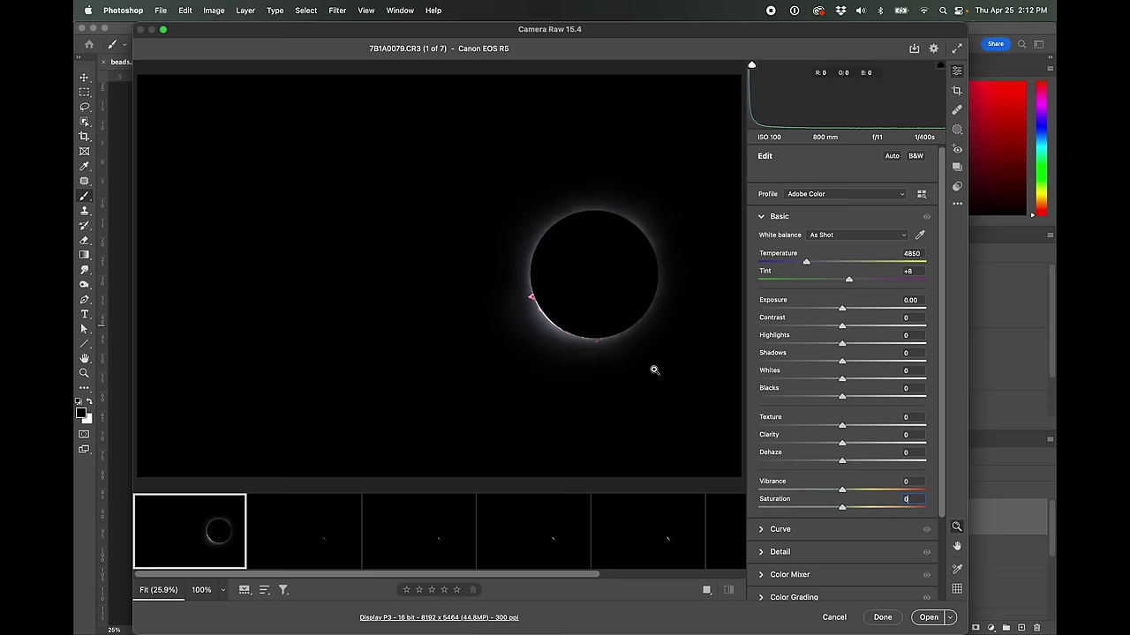
Select all seven frames and synchronize the reset settings of 7B1A0079.CR3 to them using the Default subset
{"action": "scroll", "coordinate": [666, 571], "scroll_direction": "right", "scroll_amount": 5}
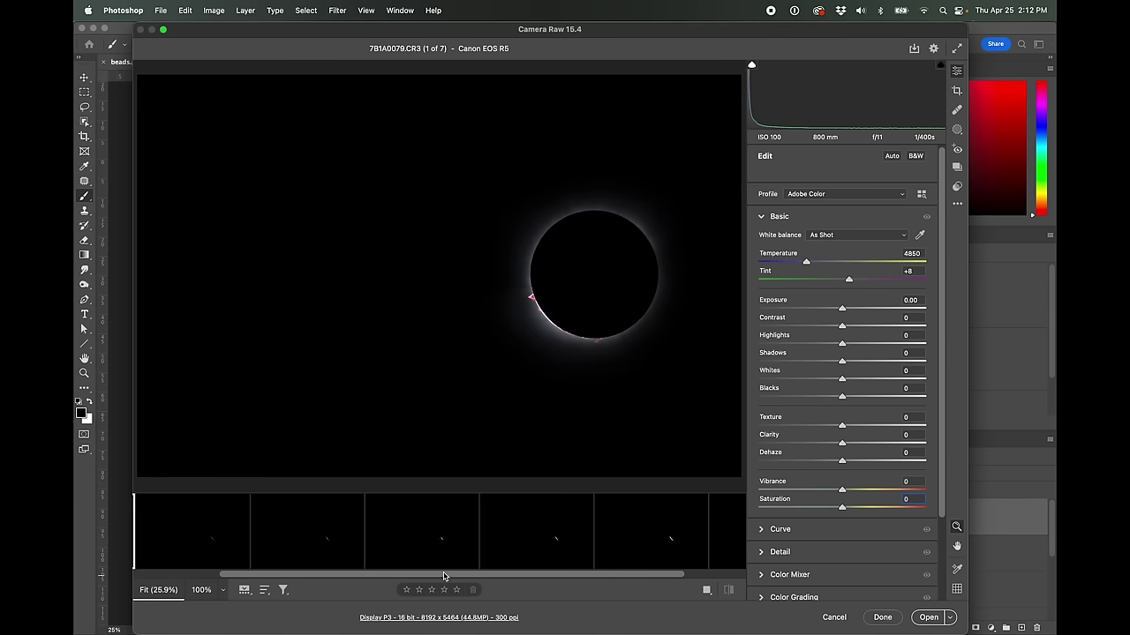
{"action": "key", "text": "super+a"}
{"action": "key", "text": "alt+s"}
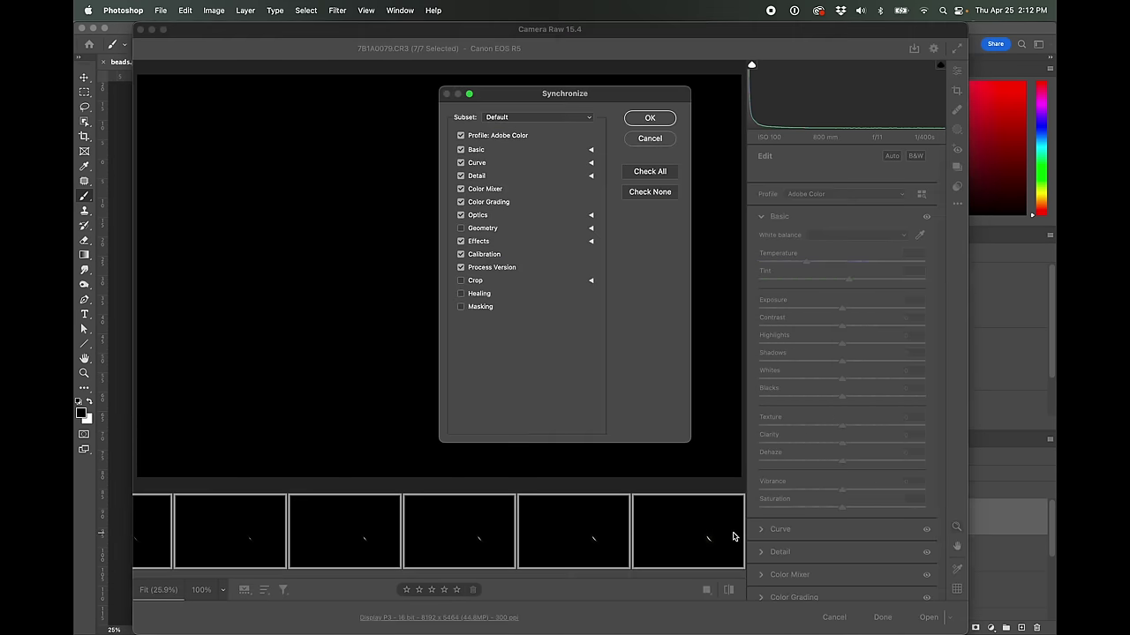
{"action": "left_click", "coordinate": [657, 119]}
{"action": "scroll", "coordinate": [184, 527], "scroll_direction": "left", "scroll_amount": 5}
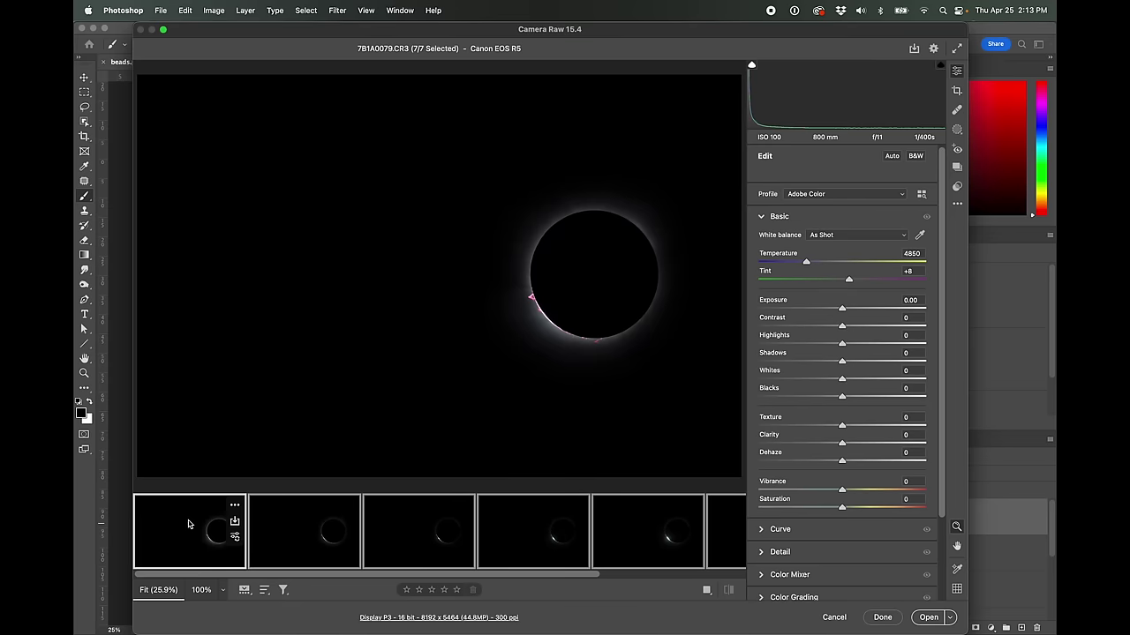
Inspect the pink prominence at 200% and set exposure -0.65, clarity +31 and saturation +37 for all seven frames
{"action": "left_click", "coordinate": [530, 300]}
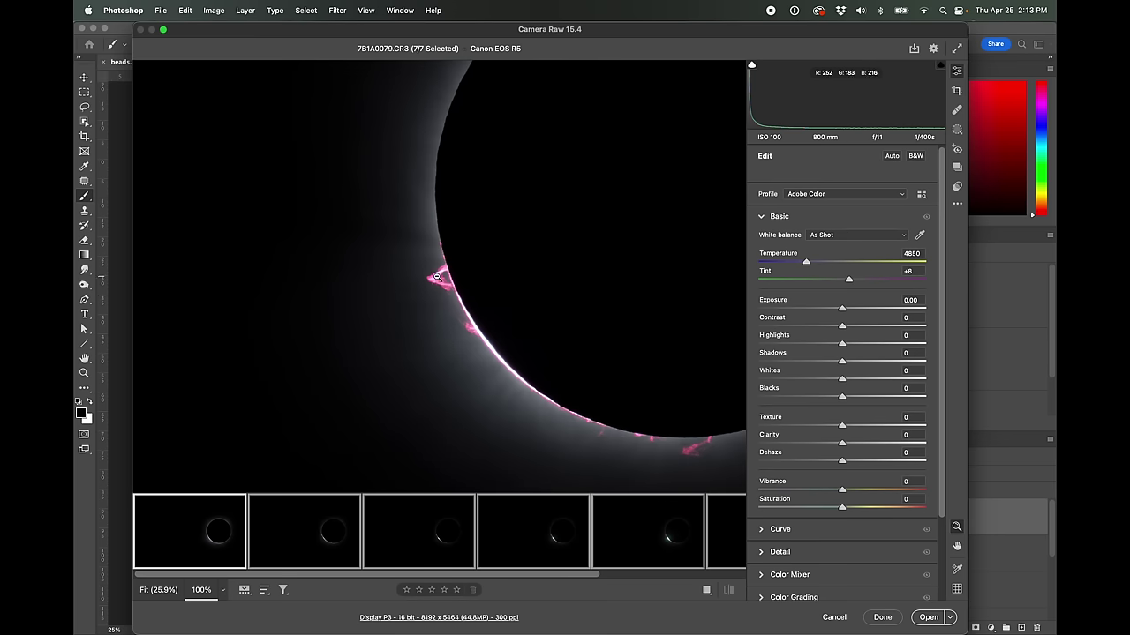
{"action": "left_click", "coordinate": [223, 590]}
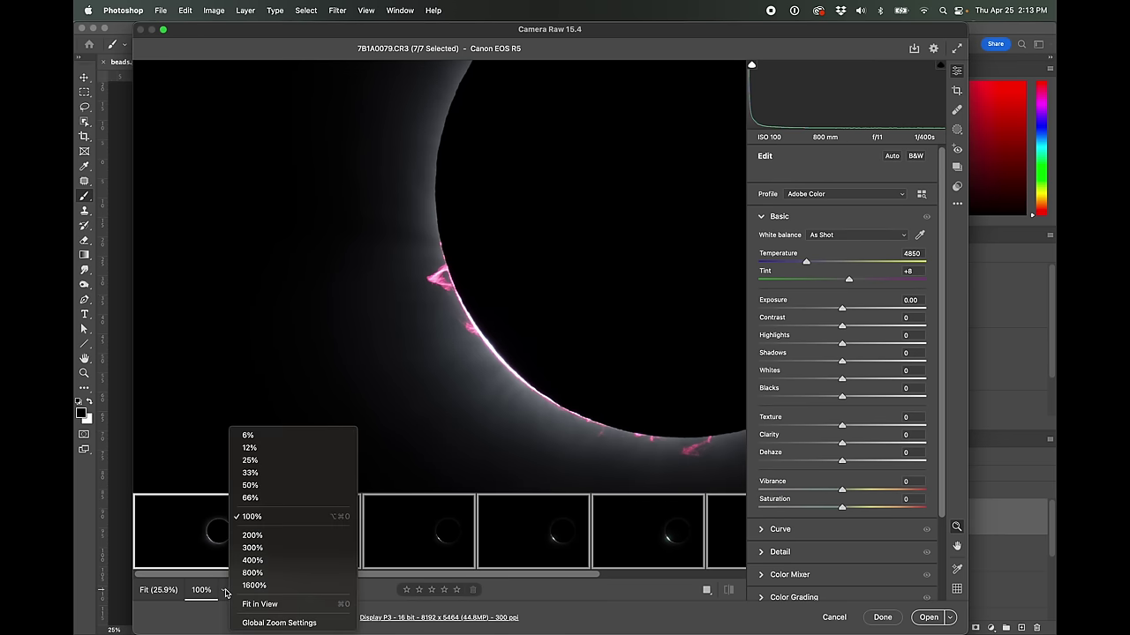
{"action": "left_click", "coordinate": [263, 541]}
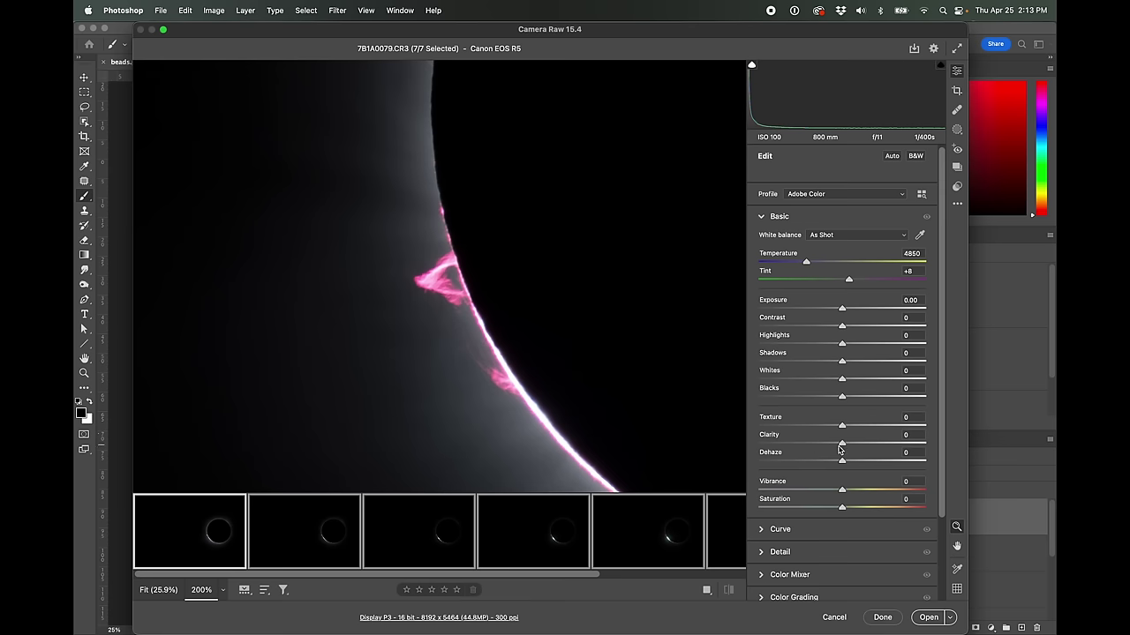
{"action": "left_click_drag", "start_coordinate": [841, 509], "coordinate": [867, 510]}
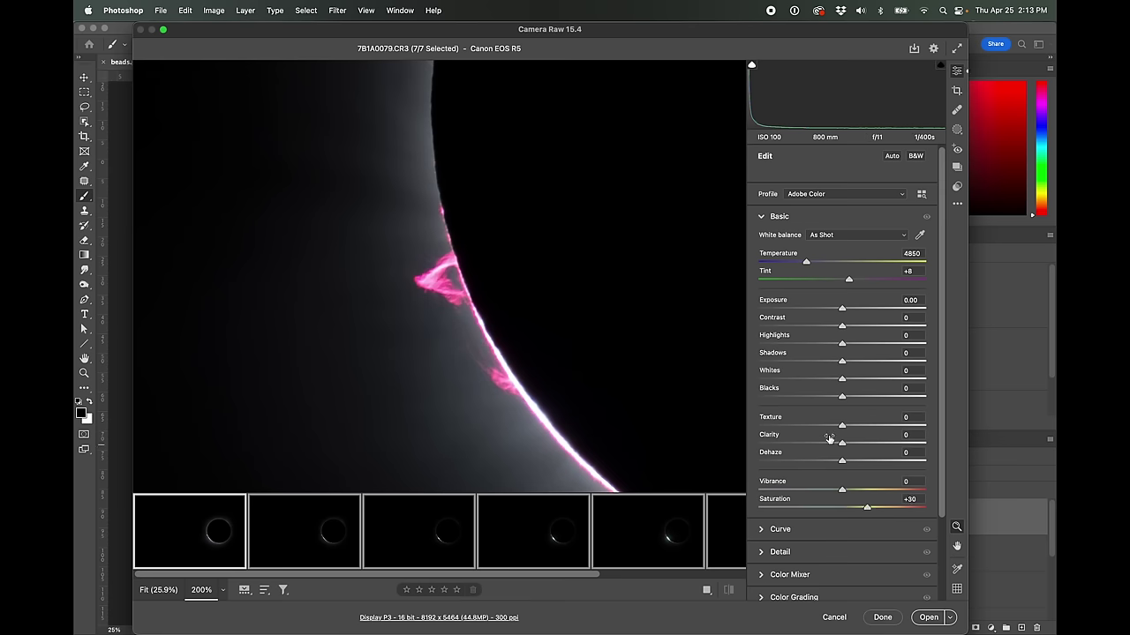
{"action": "mouse_move", "coordinate": [842, 443]}
{"action": "left_mouse_down"}
{"action": "mouse_move", "coordinate": [878, 445]}
{"action": "mouse_move", "coordinate": [858, 447]}
{"action": "left_mouse_up"}
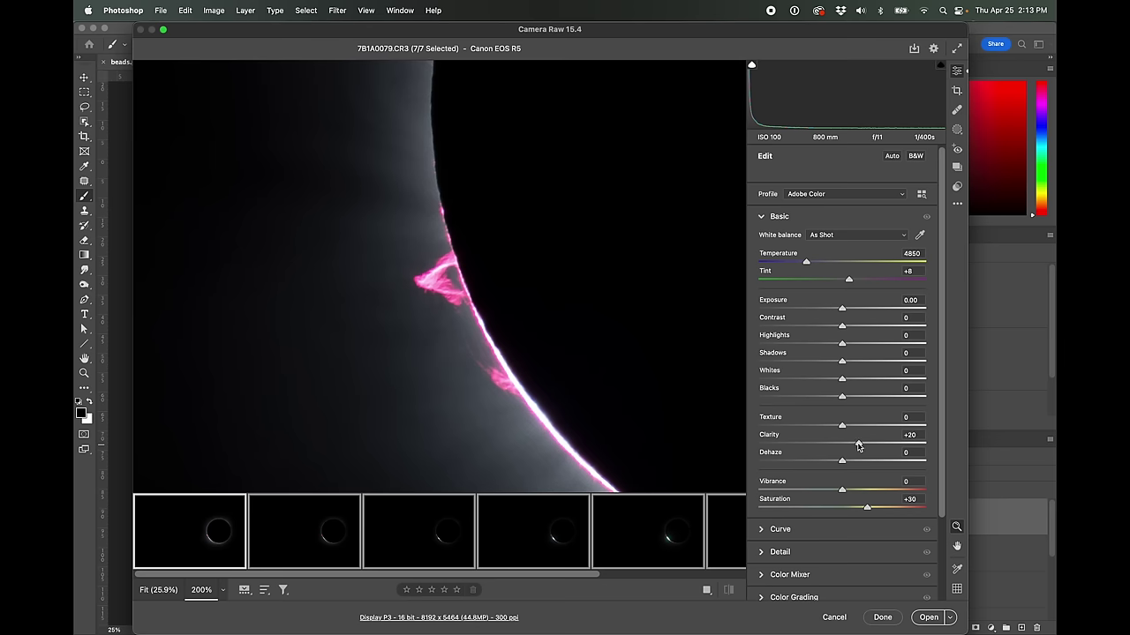
{"action": "left_click_drag", "start_coordinate": [843, 308], "coordinate": [830, 309]}
{"action": "left_click_drag", "start_coordinate": [867, 507], "coordinate": [873, 508]}
{"action": "left_click_drag", "start_coordinate": [857, 443], "coordinate": [867, 443]}
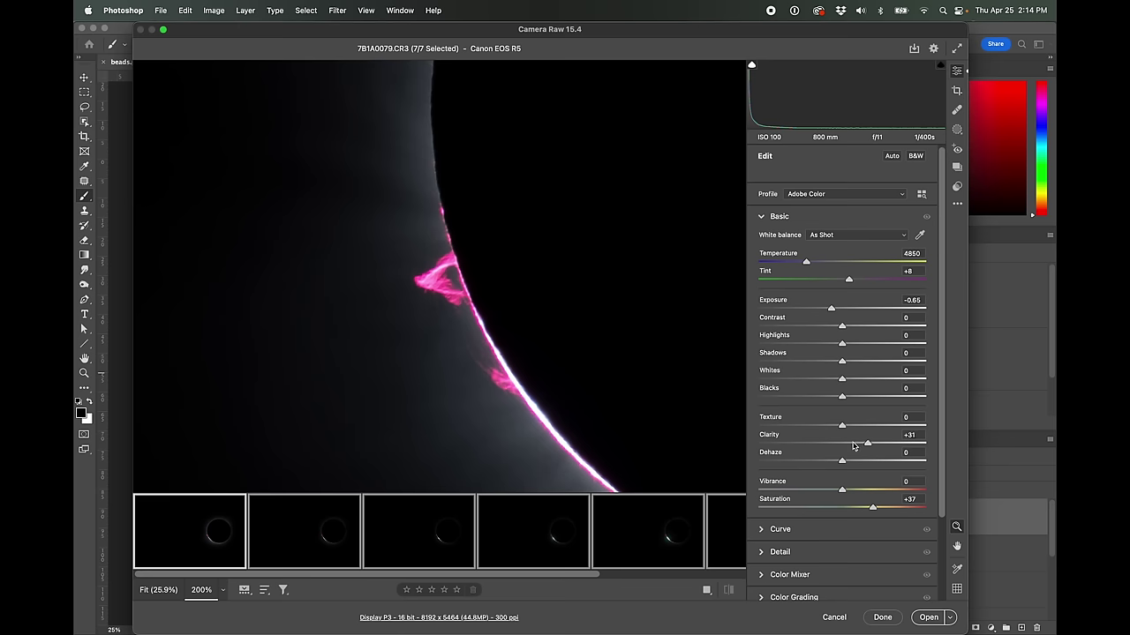
Compare the prominences and bright limb in frames 7B1A0079.CR3 and 7B1A0080.CR3 at 200%
{"action": "left_click_drag", "start_coordinate": [515, 416], "coordinate": [477, 412]}
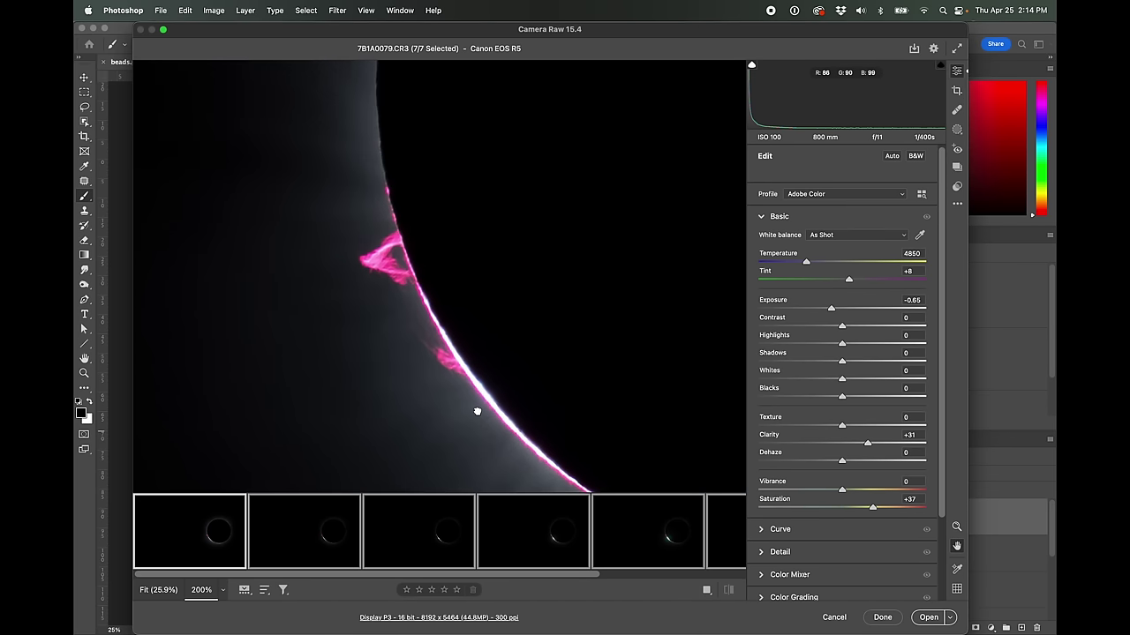
{"action": "left_click", "coordinate": [291, 539]}
{"action": "left_click", "coordinate": [203, 539]}
{"action": "left_click", "coordinate": [278, 543]}
{"action": "left_click", "coordinate": [189, 540]}
{"action": "left_click", "coordinate": [308, 536]}
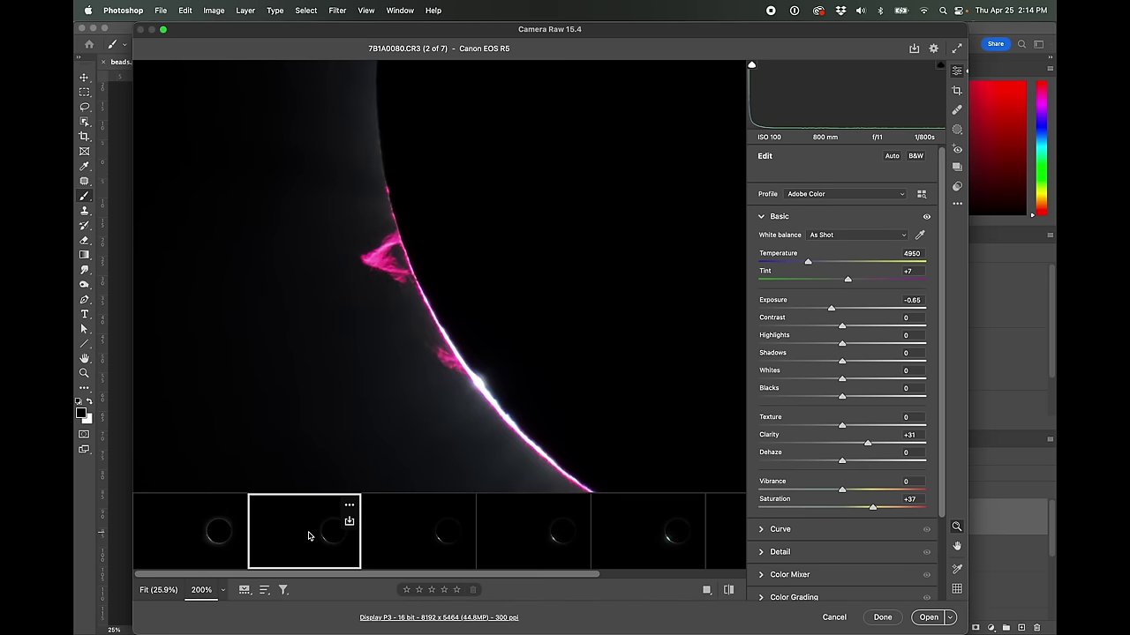
{"action": "left_click", "coordinate": [210, 547]}
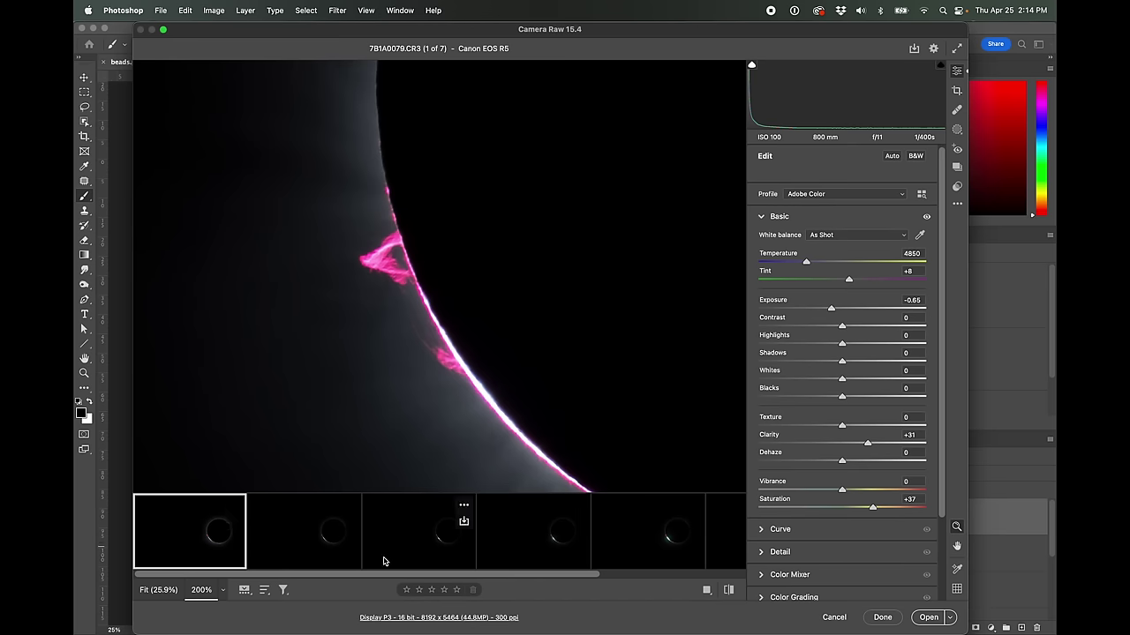
{"action": "scroll", "coordinate": [341, 574], "scroll_direction": "right", "scroll_amount": 1}
{"action": "scroll", "coordinate": [618, 559], "scroll_direction": "left", "scroll_amount": 1}
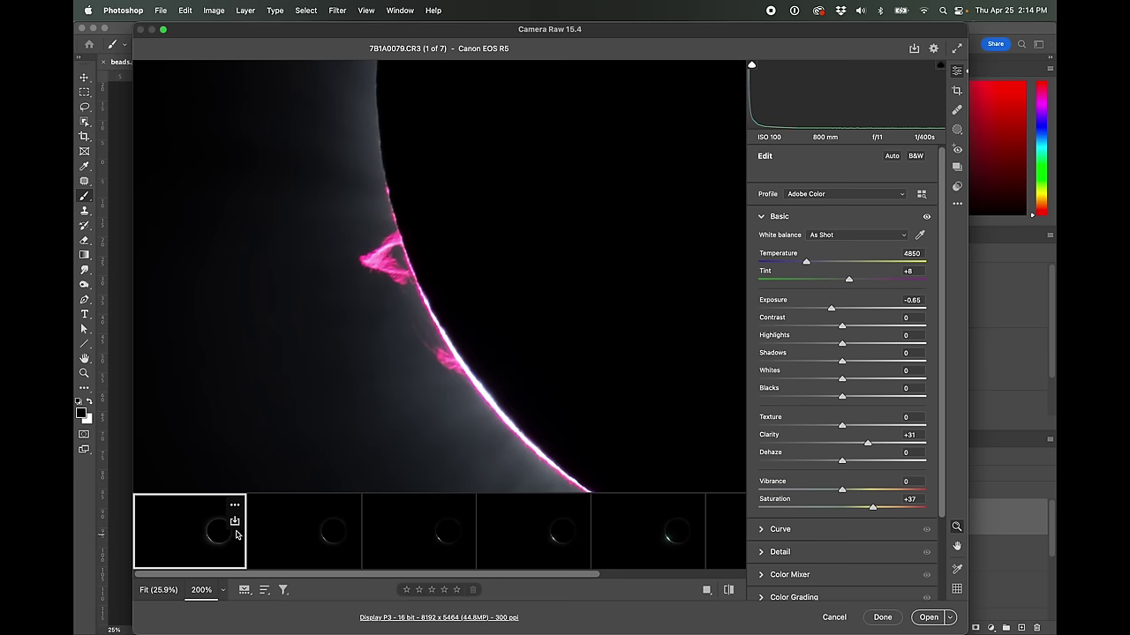
Synchronize the prominence settings to all seven frames using the Default subset, check 7B1A0085.CR3 and finish in Camera Raw with the edits kept
{"action": "left_click_drag", "start_coordinate": [528, 574], "coordinate": [709, 575]}
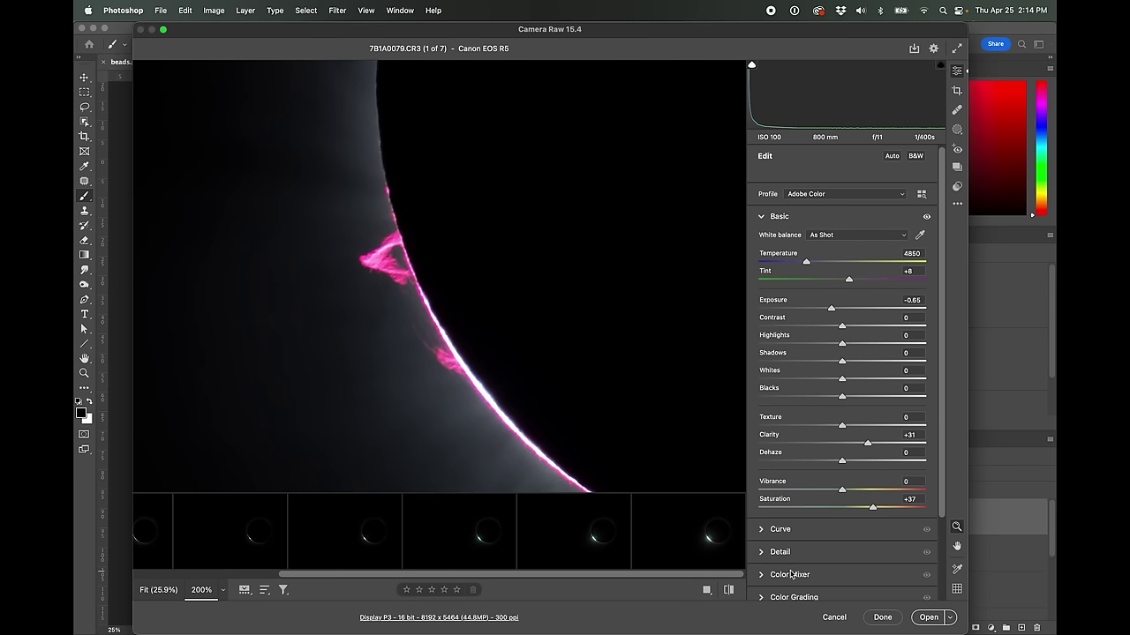
{"action": "left_click", "coordinate": [661, 548], "text": "shift"}
{"action": "key", "text": "alt+s"}
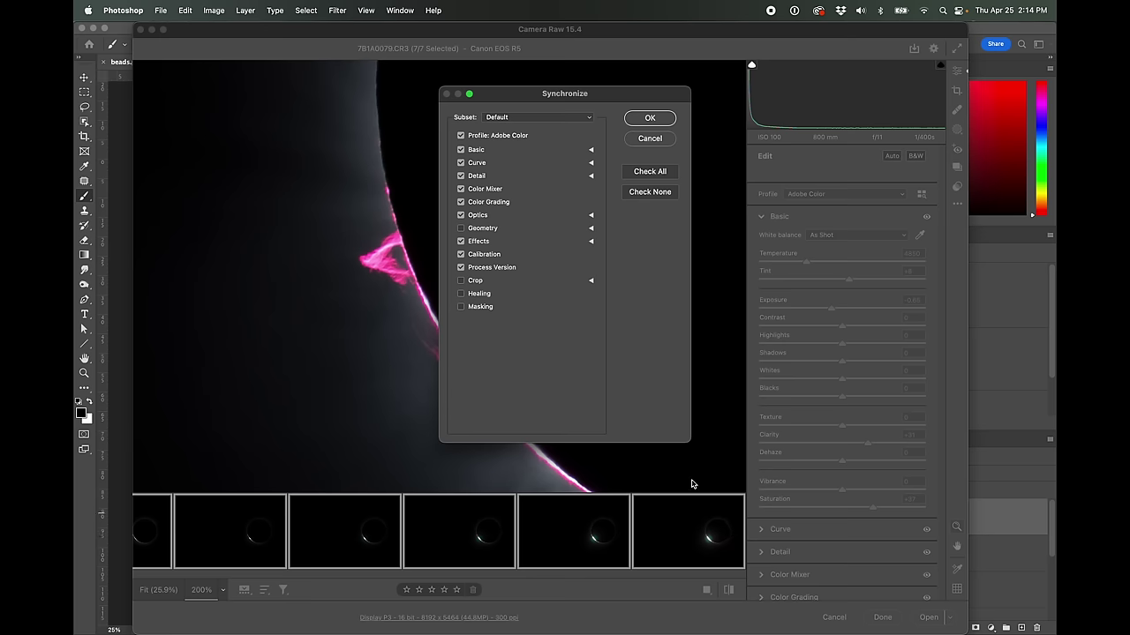
{"action": "left_click", "coordinate": [649, 119]}
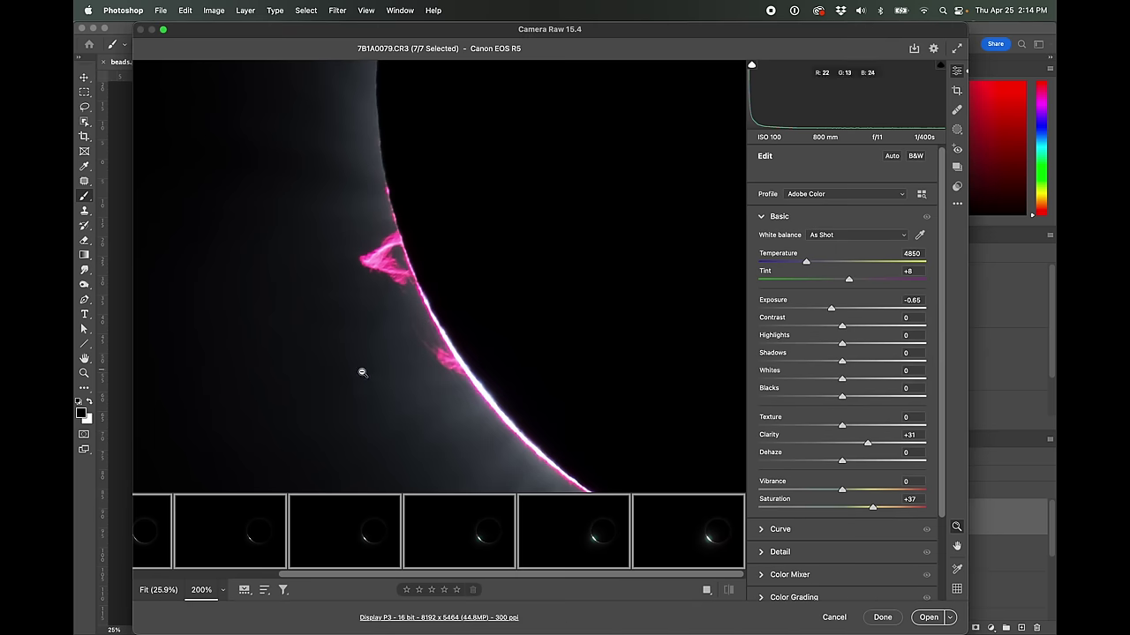
{"action": "left_click", "coordinate": [661, 549]}
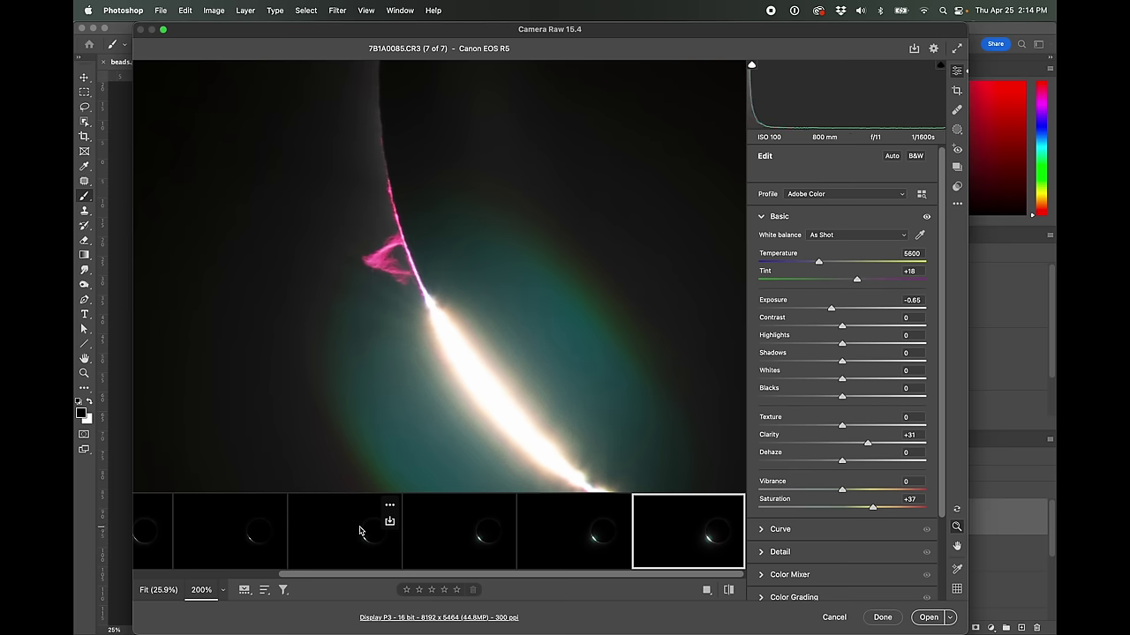
{"action": "key", "text": "Home"}
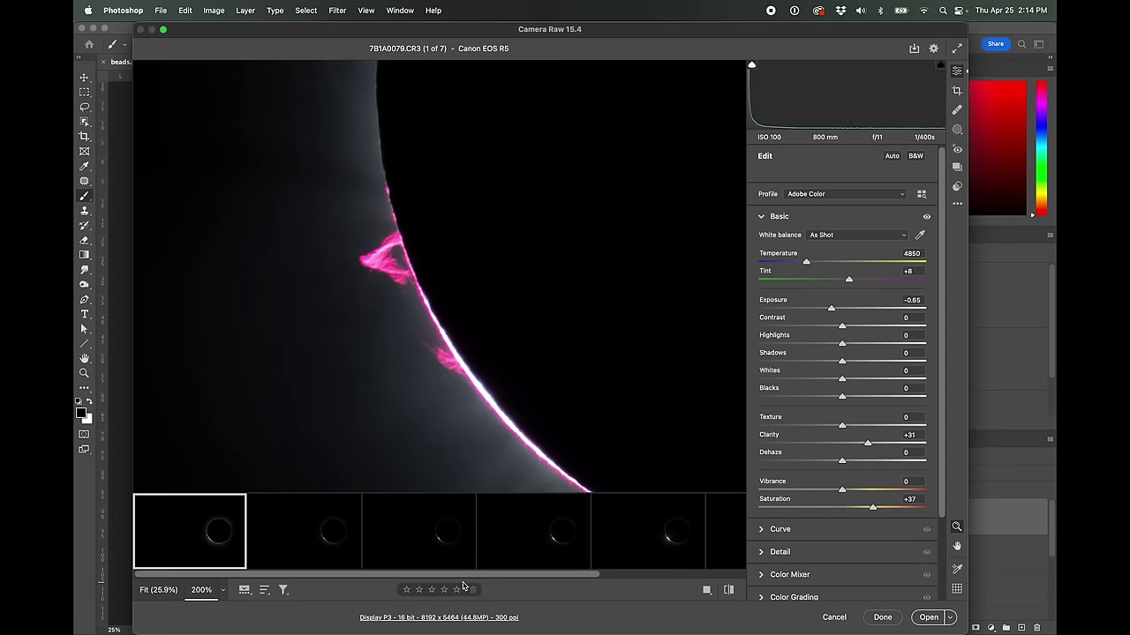
{"action": "left_click", "coordinate": [875, 620]}
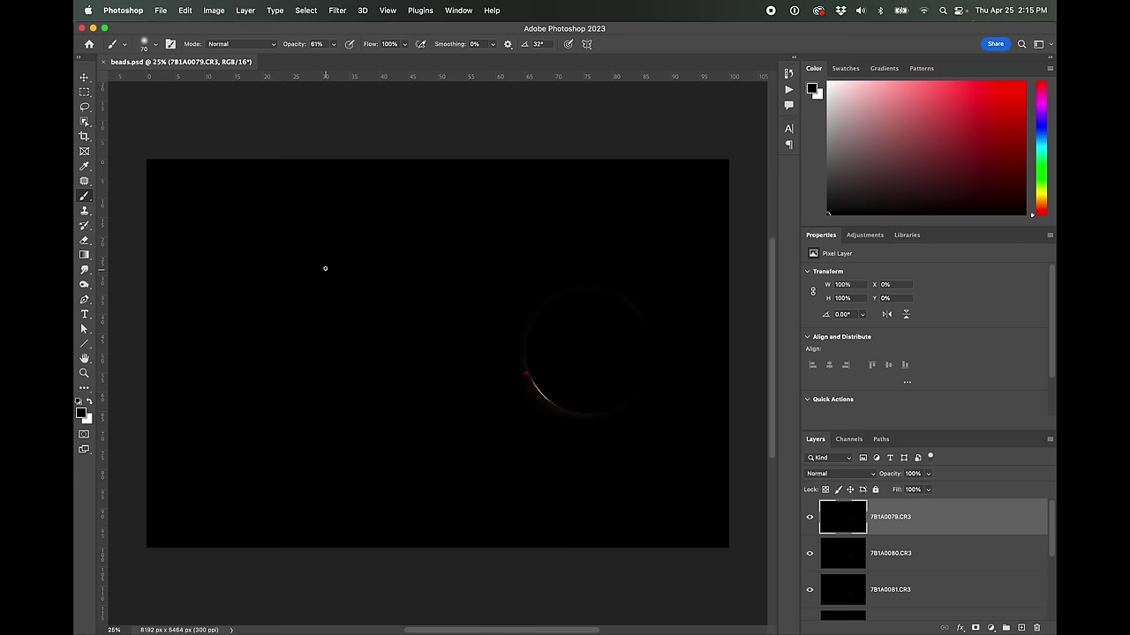
Load the raw files 7B1A0079.CR3 to 7B1A0085.CR3 from the canon800canonR5 folder into a new layer stack
{"action": "left_click", "coordinate": [161, 10]}
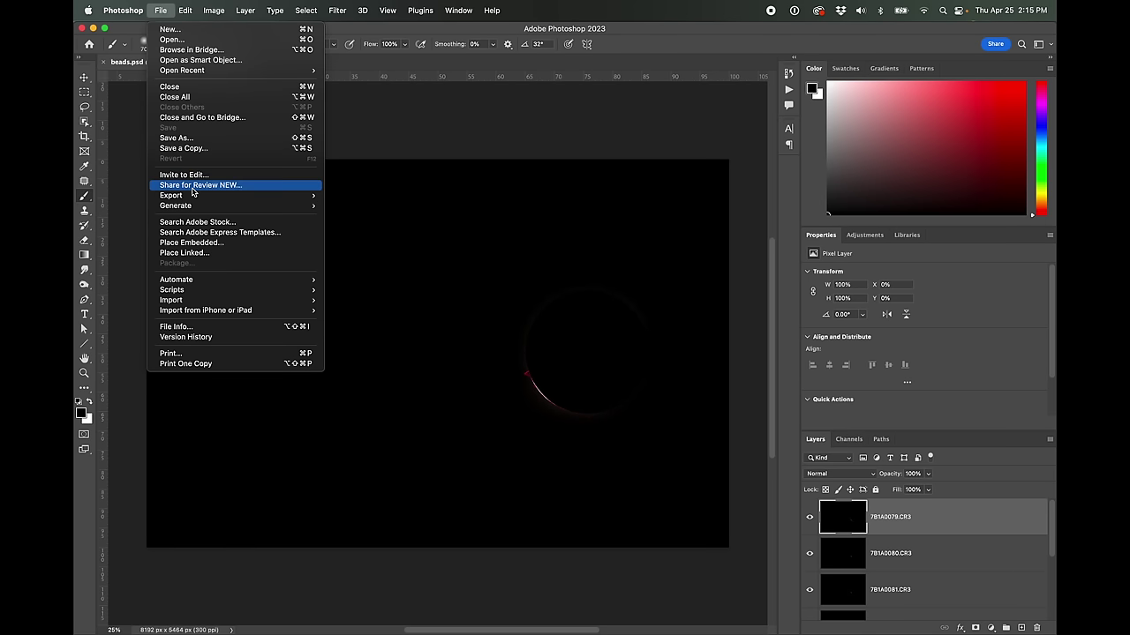
{"action": "mouse_move", "coordinate": [230, 292]}
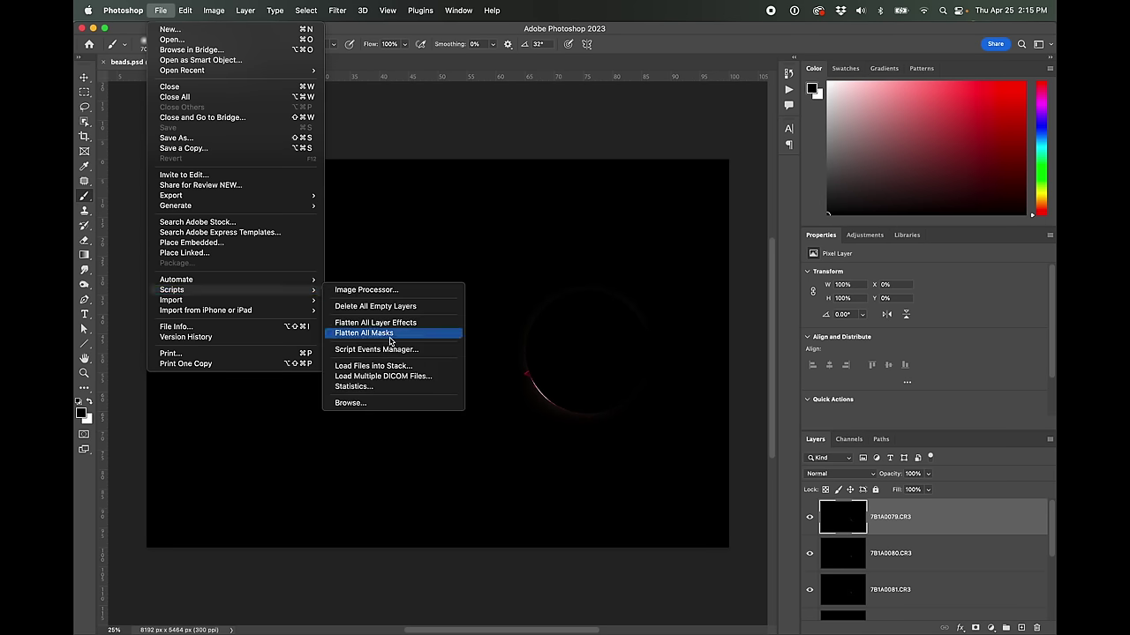
{"action": "left_click", "coordinate": [388, 367]}
{"action": "left_click", "coordinate": [609, 297]}
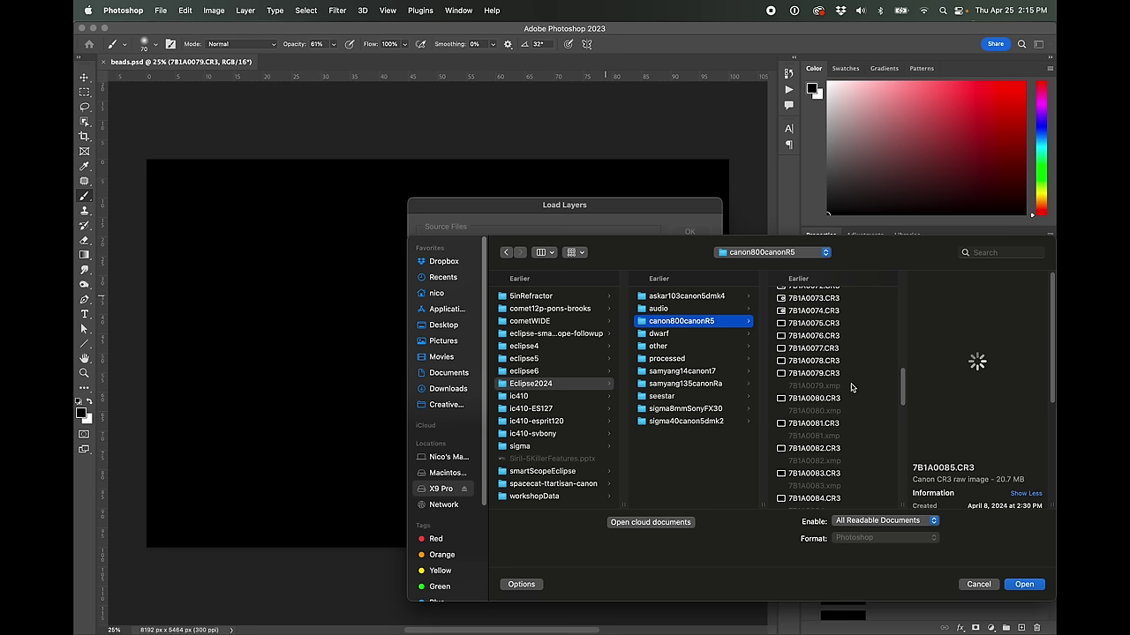
{"action": "left_click", "coordinate": [813, 374]}
{"action": "left_click", "coordinate": [814, 498], "text": "shift"}
{"action": "left_click", "coordinate": [1024, 584]}
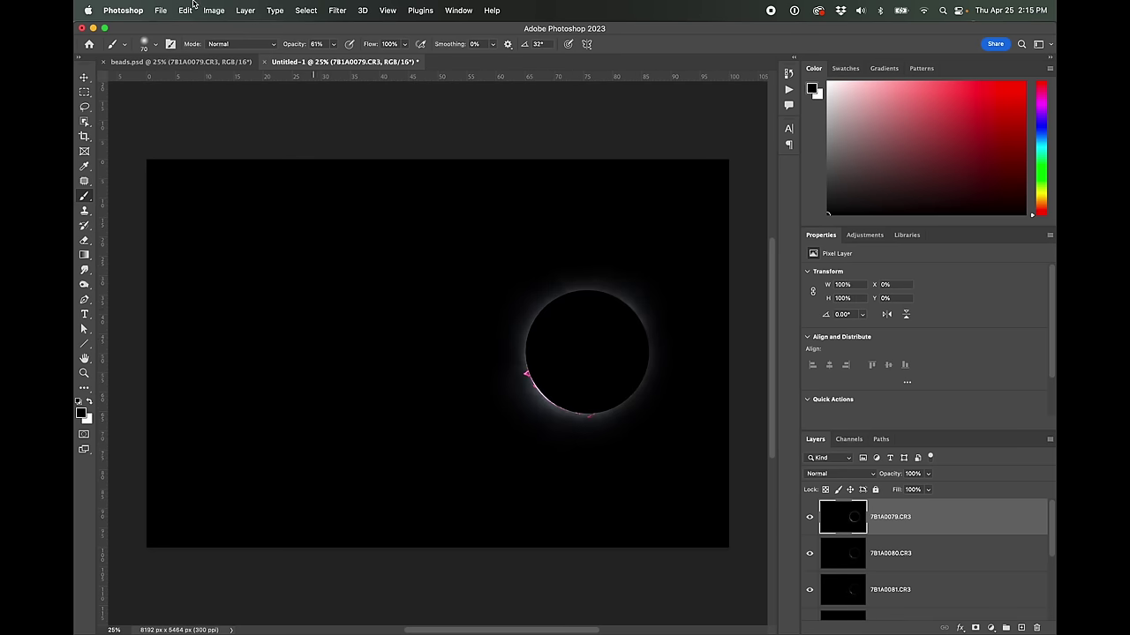
Save the new layer stack as proms.psd in the BaileysBeads folder
{"action": "left_click", "coordinate": [157, 12]}
{"action": "left_click", "coordinate": [182, 139]}
{"action": "type", "text": "proms"}
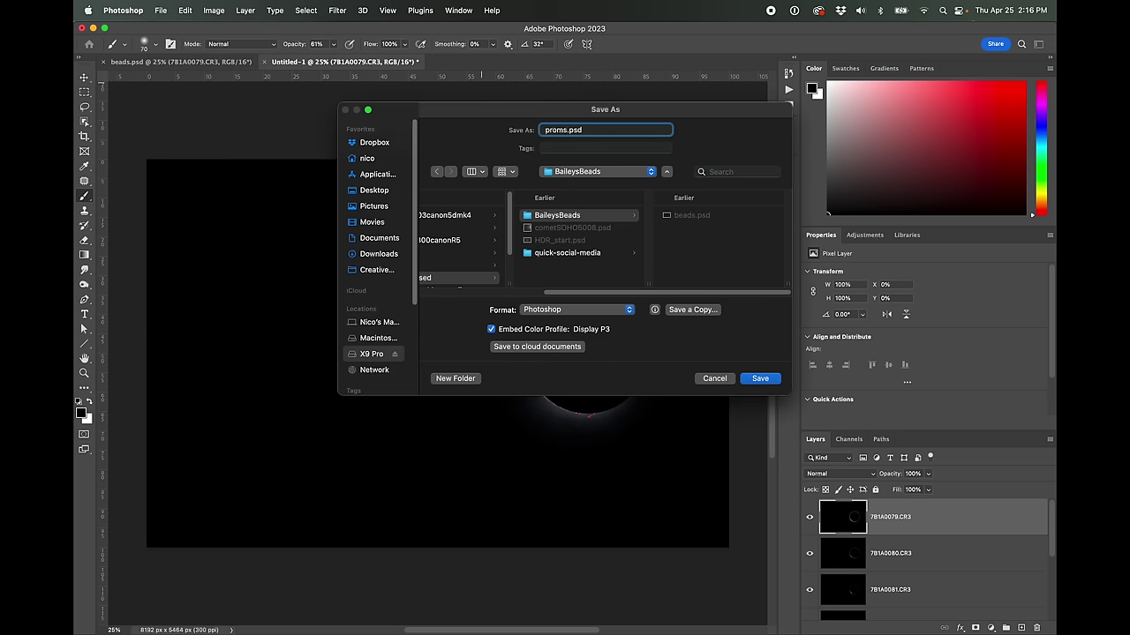
{"action": "key", "text": "Return"}
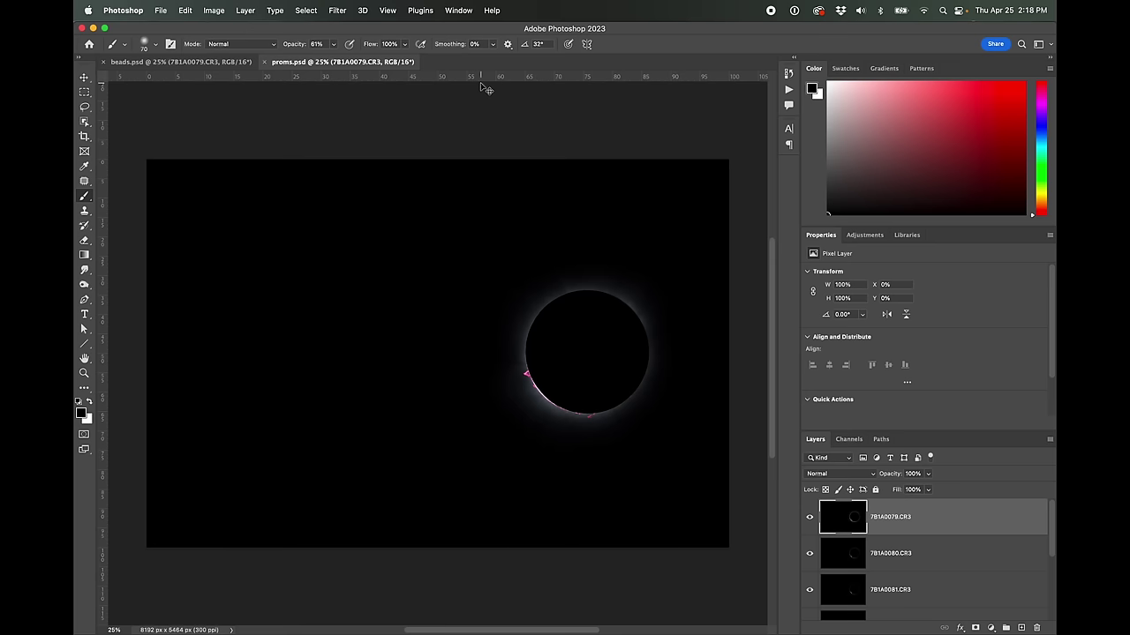
Reopen the seven frames from Finder in Camera Raw and reset saturation, clarity and exposure of 7B1A0079.CR3 to 0
{"action": "key", "text": "super+Tab"}
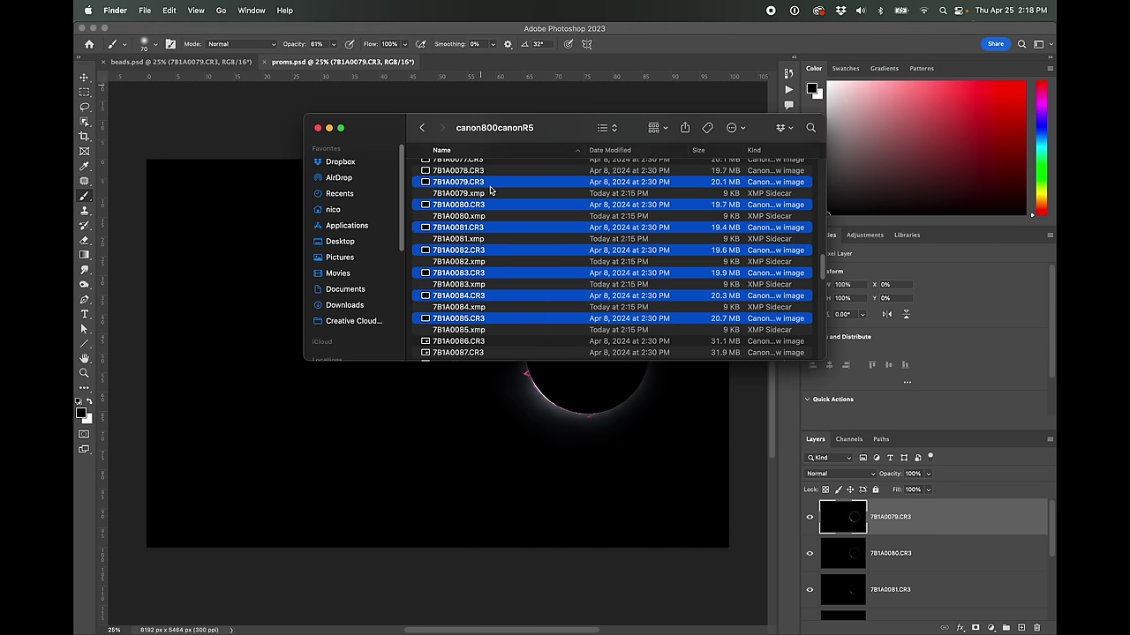
{"action": "key", "text": "super+Tab"}
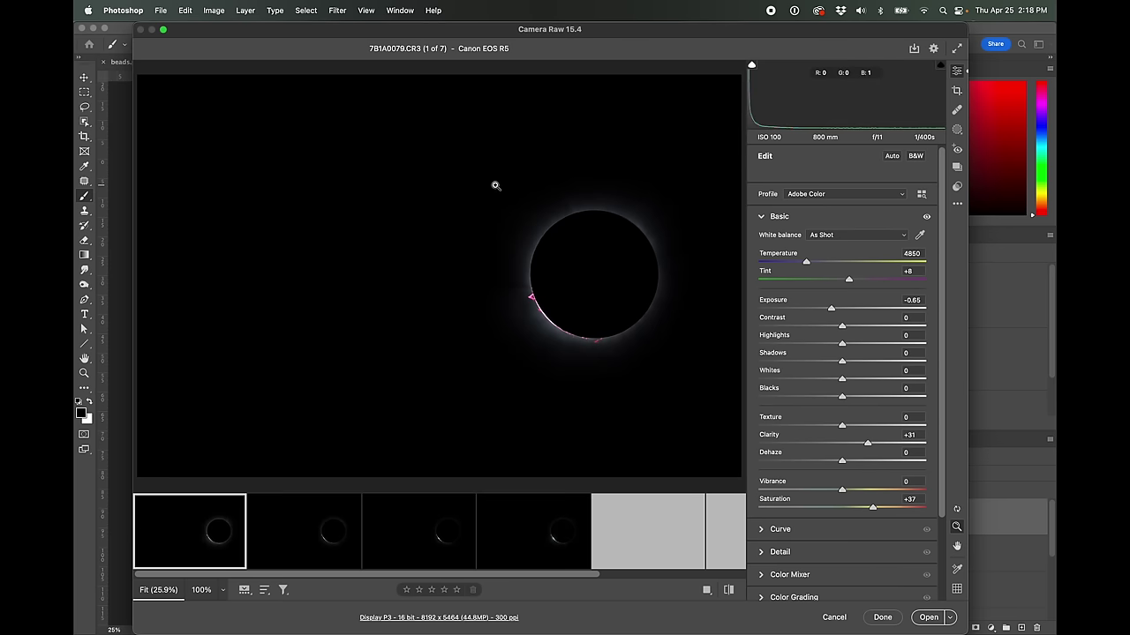
{"action": "left_click", "coordinate": [911, 500]}
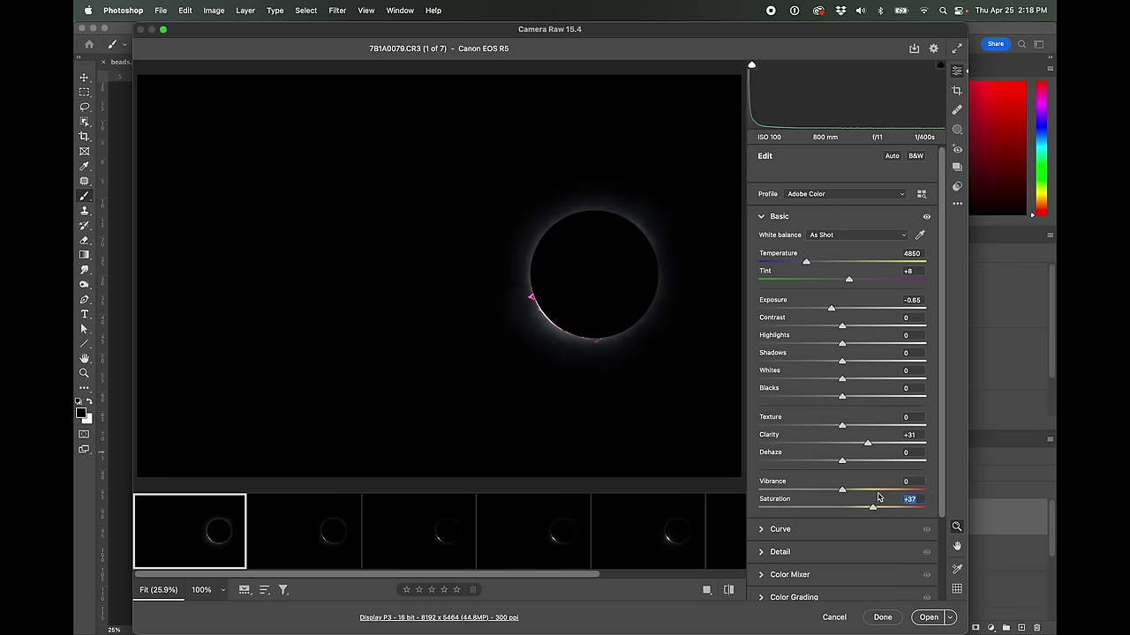
{"action": "type", "text": "0"}
{"action": "left_click", "coordinate": [916, 436]}
{"action": "type", "text": "0"}
{"action": "left_click", "coordinate": [914, 300]}
{"action": "type", "text": "0"}
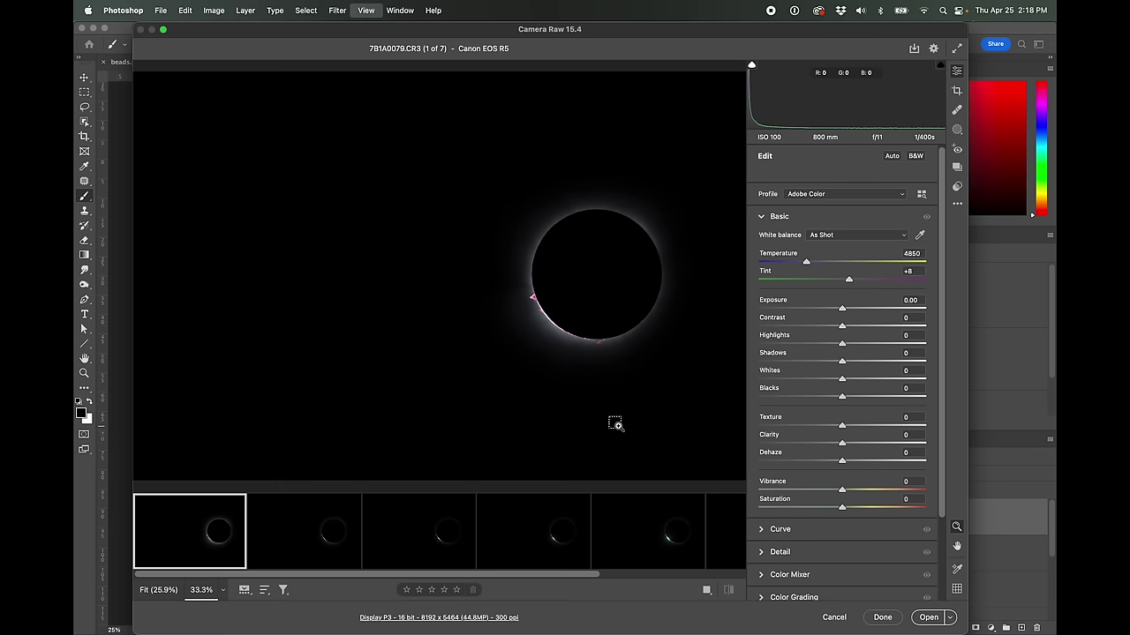
Raise the exposure of 7B1A0079.CR3 to +0.80 to brighten the corona
{"action": "left_click", "coordinate": [617, 426]}
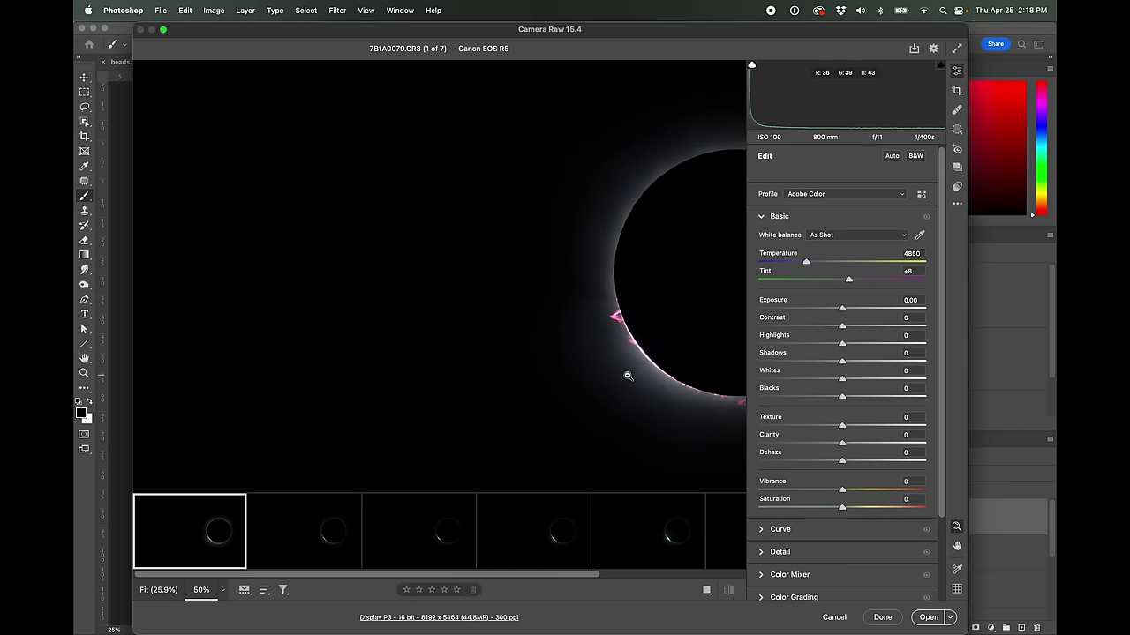
{"action": "left_click", "coordinate": [528, 350], "text": "alt"}
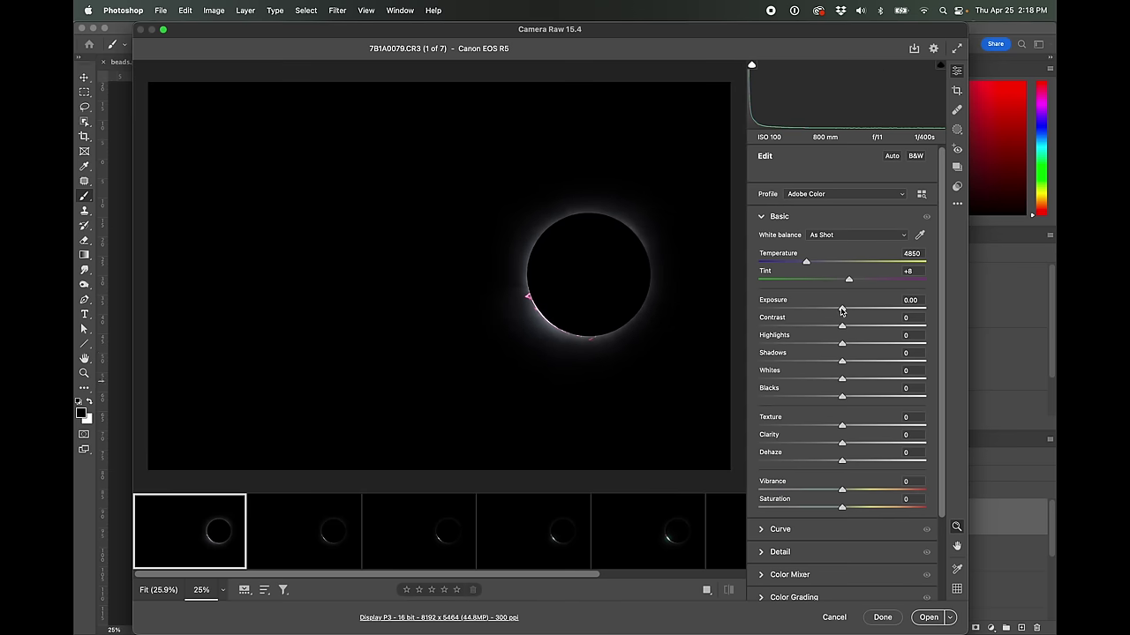
{"action": "mouse_move", "coordinate": [842, 311]}
{"action": "left_mouse_down"}
{"action": "mouse_move", "coordinate": [921, 311]}
{"action": "mouse_move", "coordinate": [841, 316]}
{"action": "mouse_move", "coordinate": [850, 314]}
{"action": "left_mouse_up"}
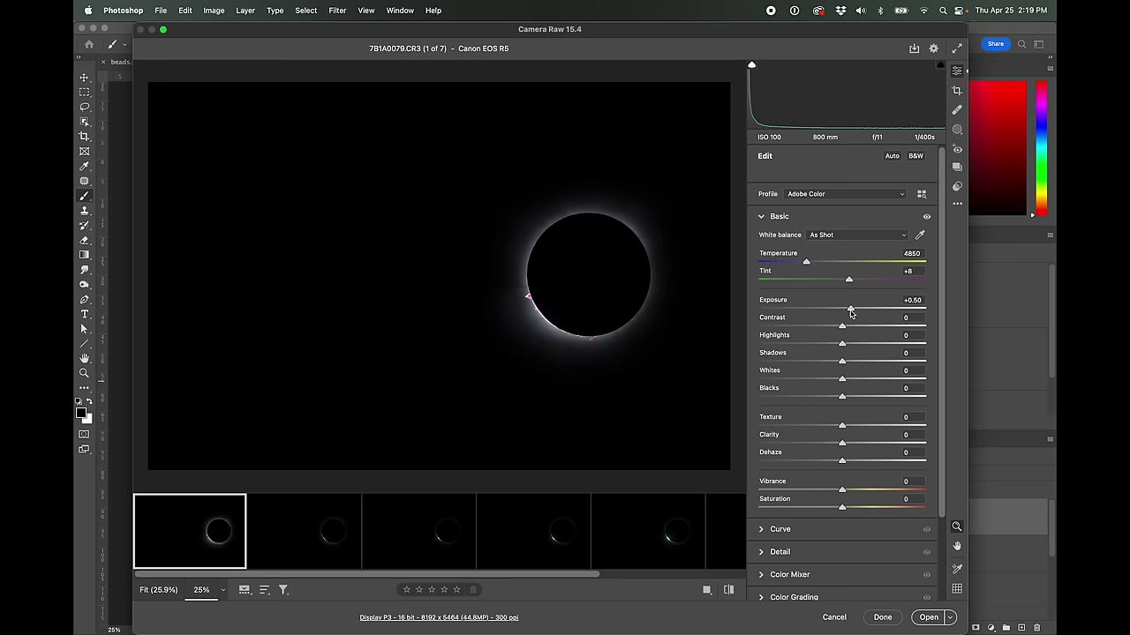
{"action": "mouse_move", "coordinate": [850, 313]}
{"action": "left_mouse_down"}
{"action": "mouse_move", "coordinate": [819, 313]}
{"action": "mouse_move", "coordinate": [923, 307]}
{"action": "mouse_move", "coordinate": [843, 316]}
{"action": "mouse_move", "coordinate": [856, 317]}
{"action": "left_mouse_up"}
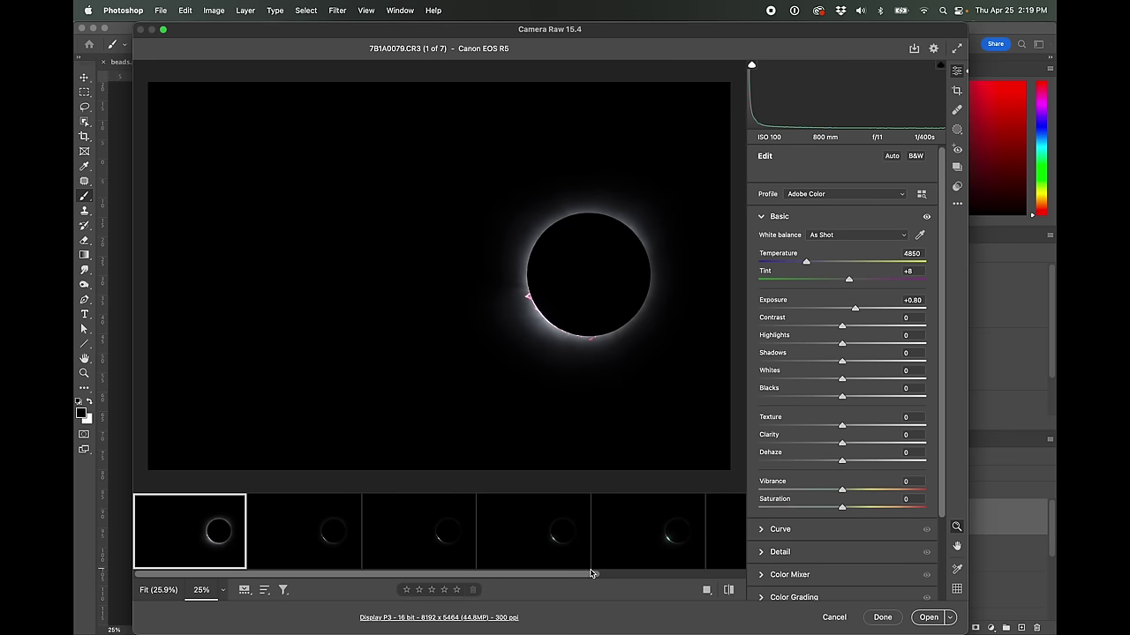
Select all seven frames and synchronize the corona settings of 7B1A0079.CR3 to them
{"action": "left_click_drag", "start_coordinate": [591, 575], "coordinate": [758, 575]}
{"action": "key", "text": "super+a"}
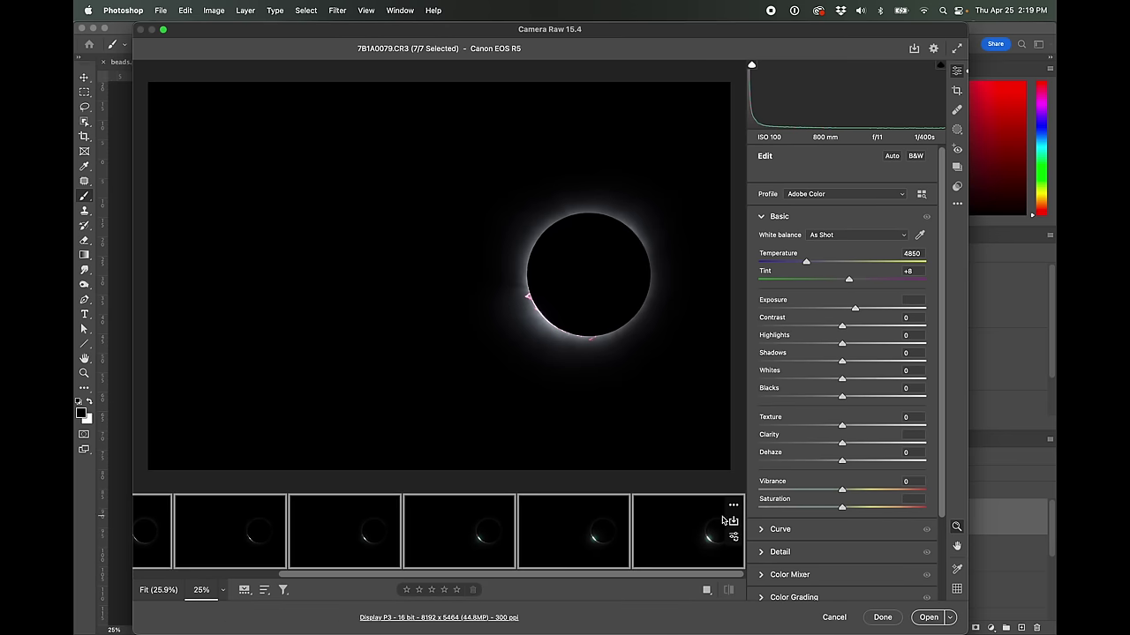
{"action": "key", "text": "alt+s"}
{"action": "left_click", "coordinate": [651, 119]}
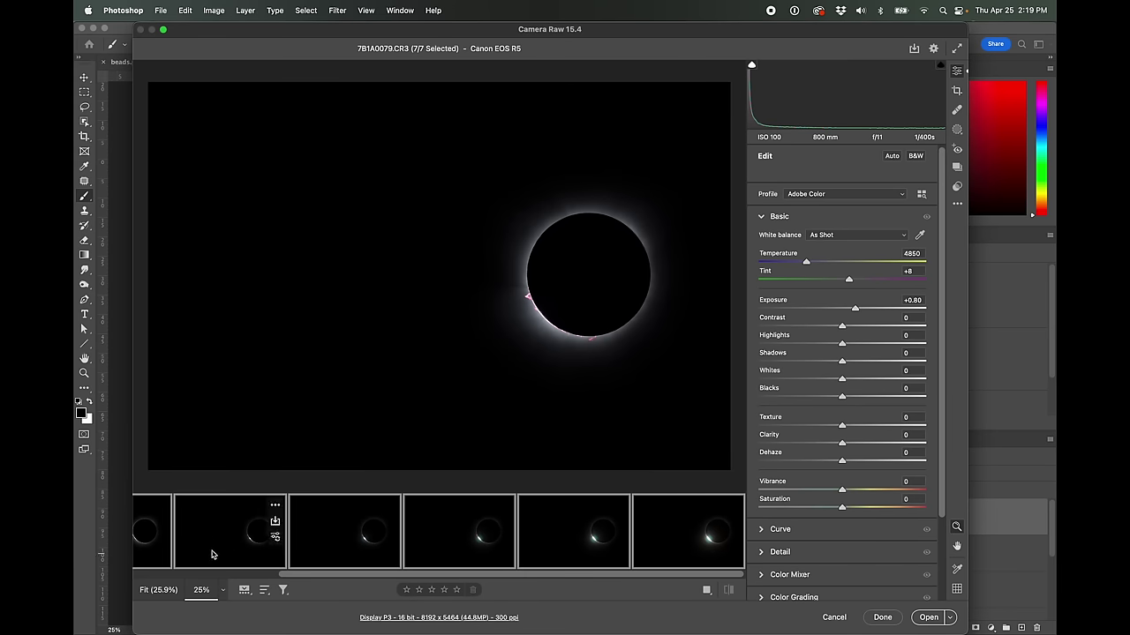
Step through the synchronized frames and compare the corona brightness, especially between 7B1A0079.CR3 and 7B1A0080.CR3
{"action": "left_click", "coordinate": [233, 554]}
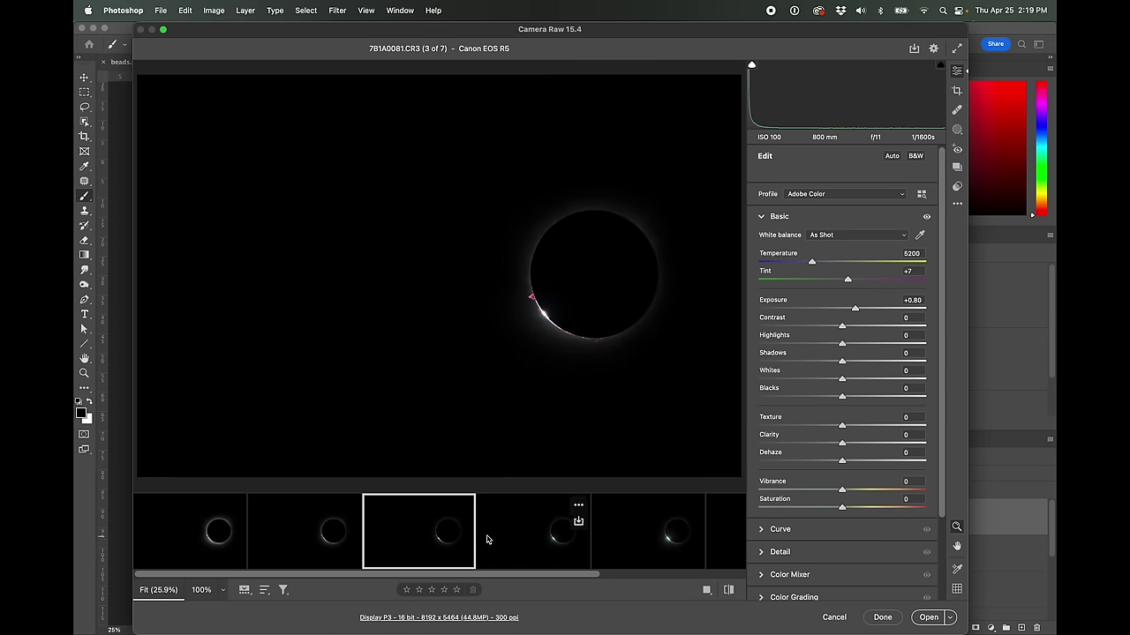
{"action": "key", "text": "Right"}
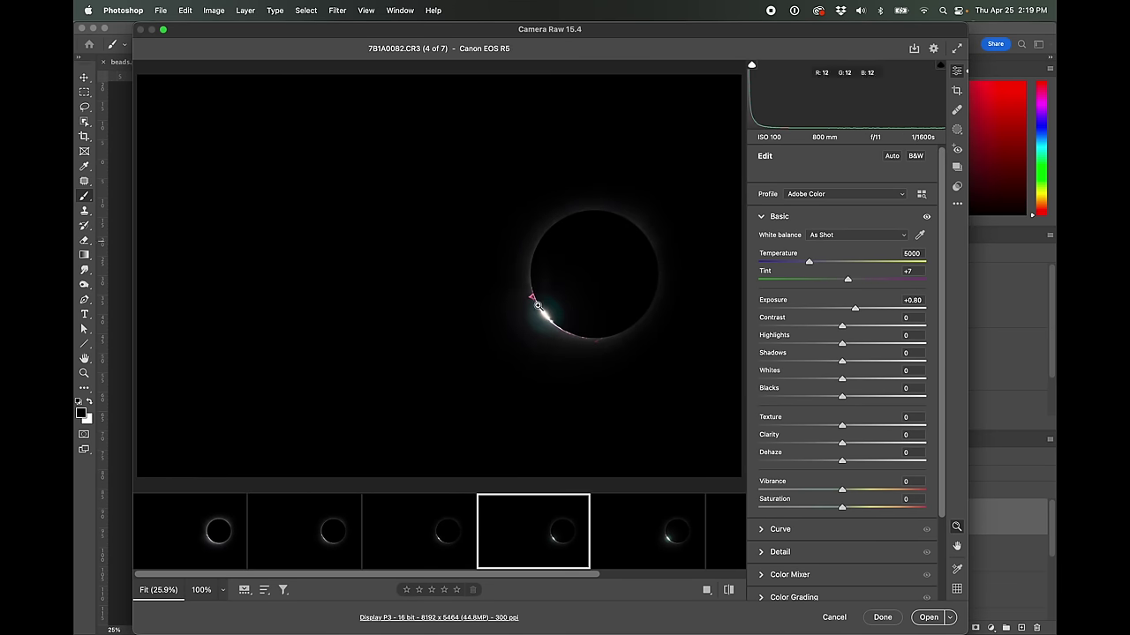
{"action": "key", "text": "Right"}
{"action": "left_click", "coordinate": [517, 535]}
{"action": "left_click", "coordinate": [381, 544]}
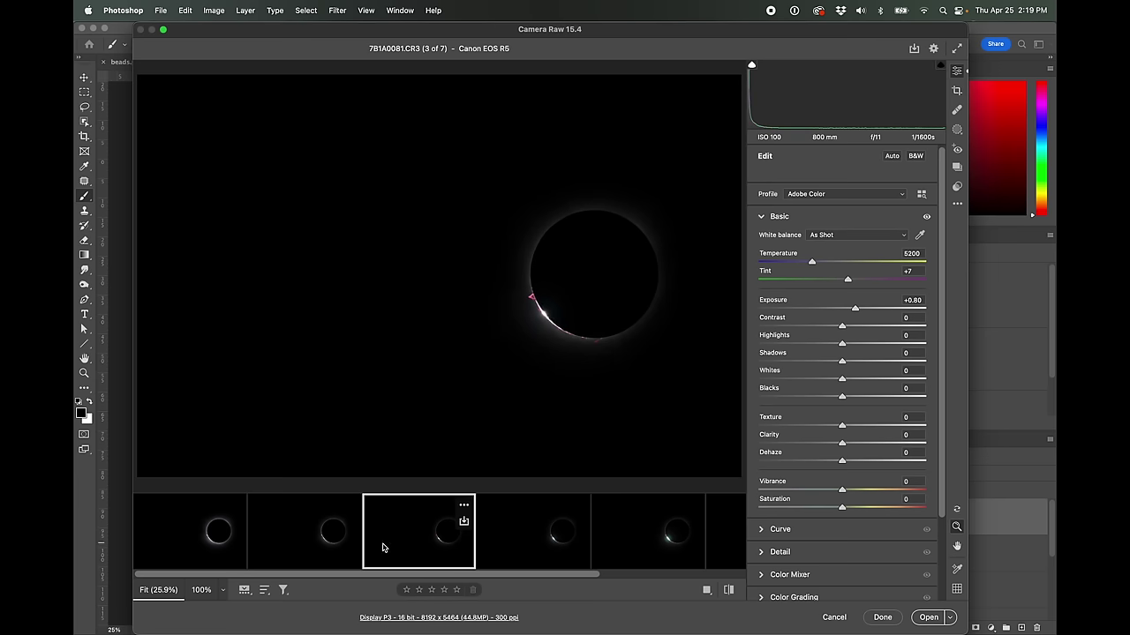
{"action": "left_click", "coordinate": [313, 549]}
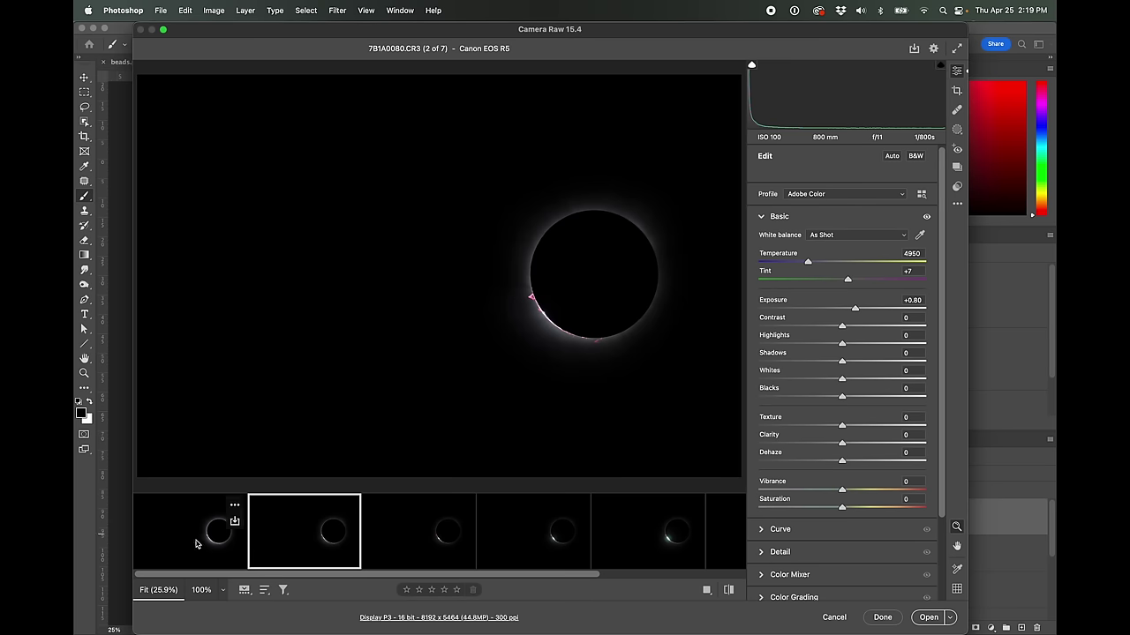
{"action": "key", "text": "Left"}
{"action": "key", "text": "Right"}
{"action": "key", "text": "Left"}
{"action": "key", "text": "Right"}
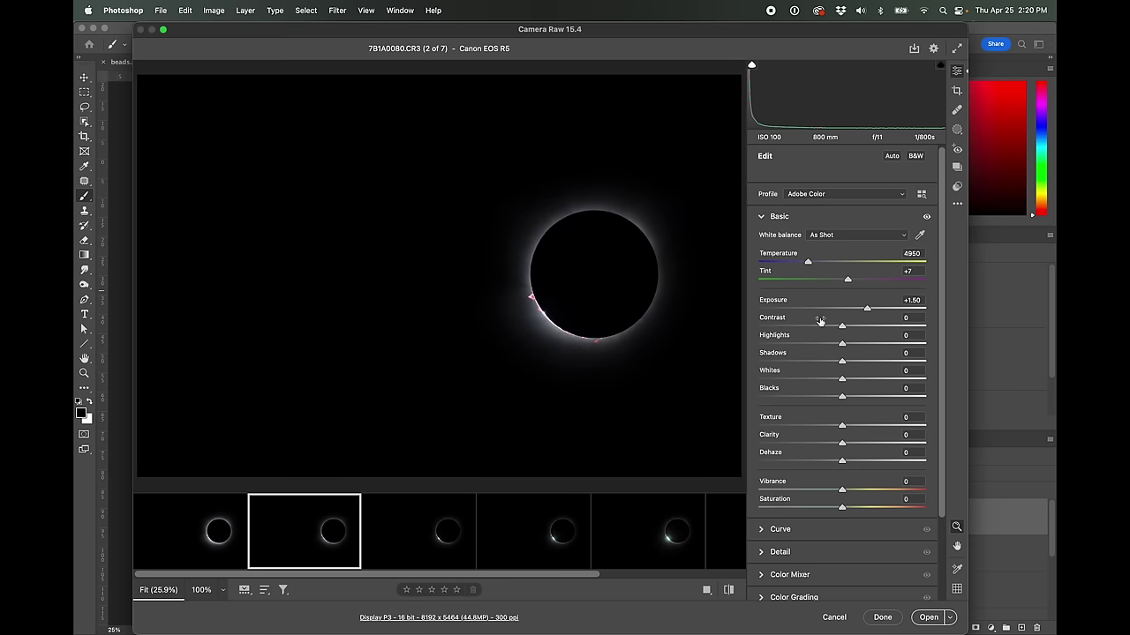
Set the exposure to +1.50 for the frames, check 7B1A0079.CR3 and finish in Camera Raw with the edits kept
{"action": "left_click", "coordinate": [220, 540]}
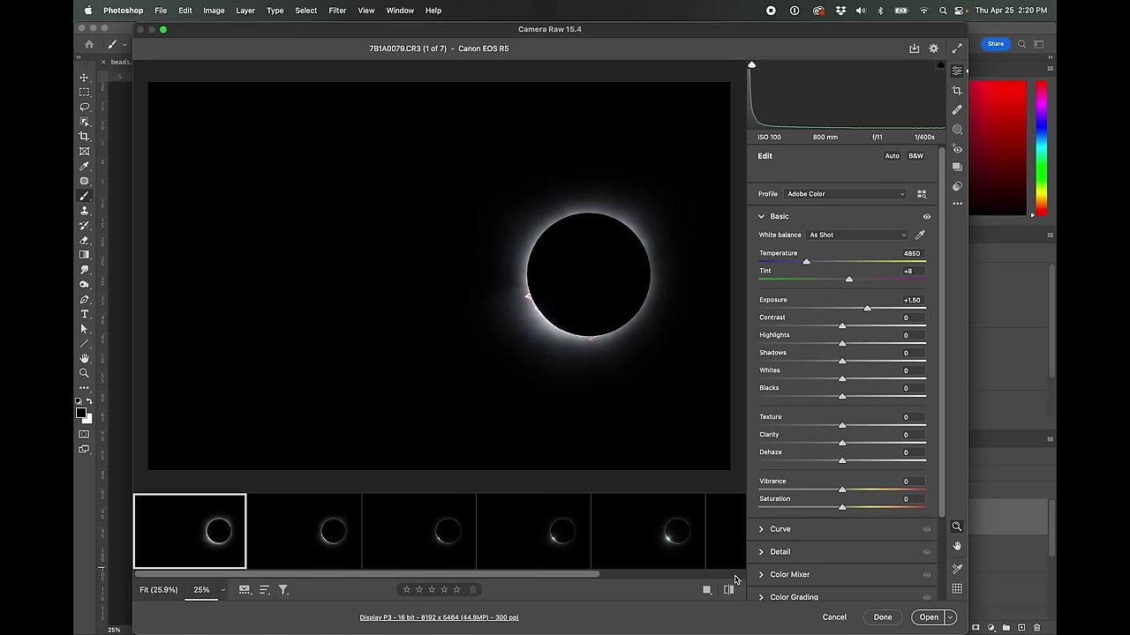
{"action": "left_click", "coordinate": [891, 617]}
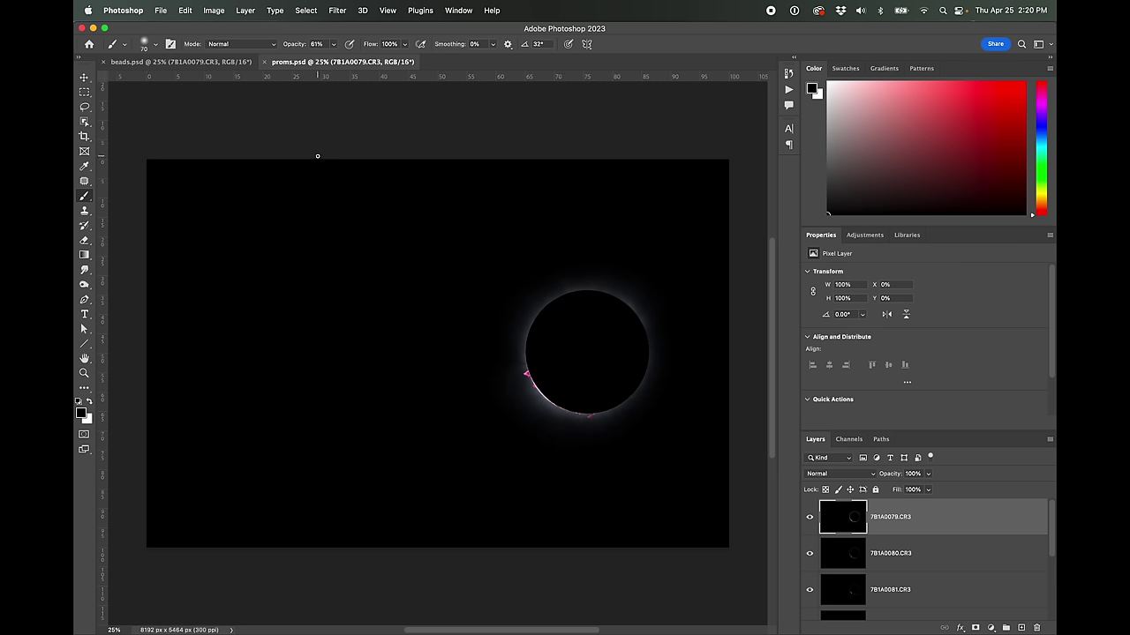
Stack the brightened frames in a new document saved as corona.psd and switch to the proms.psd document
{"action": "left_click", "coordinate": [161, 12]}
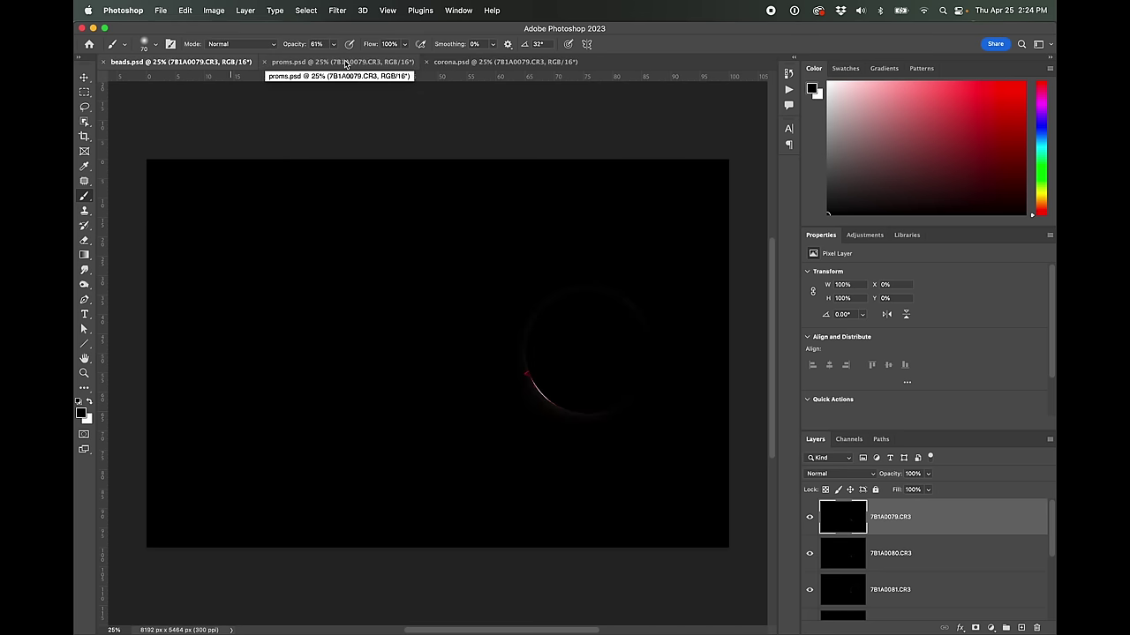
{"action": "left_click", "coordinate": [345, 63]}
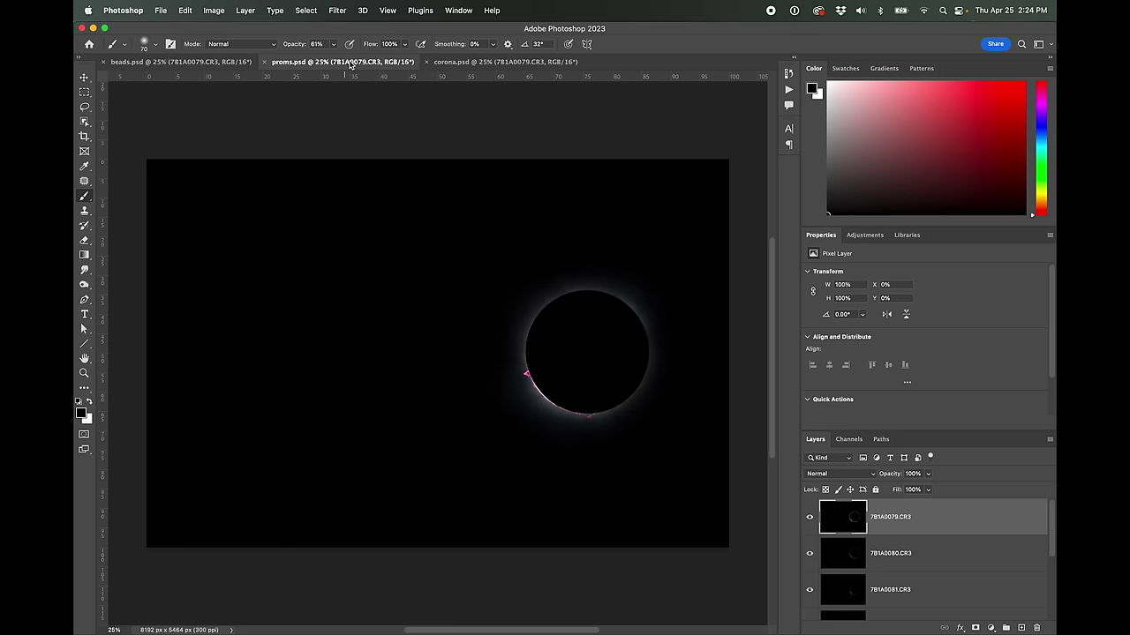
Compare the same eclipse frame across the corona.psd, proms.psd and beads.psd documents
{"action": "left_click", "coordinate": [498, 63]}
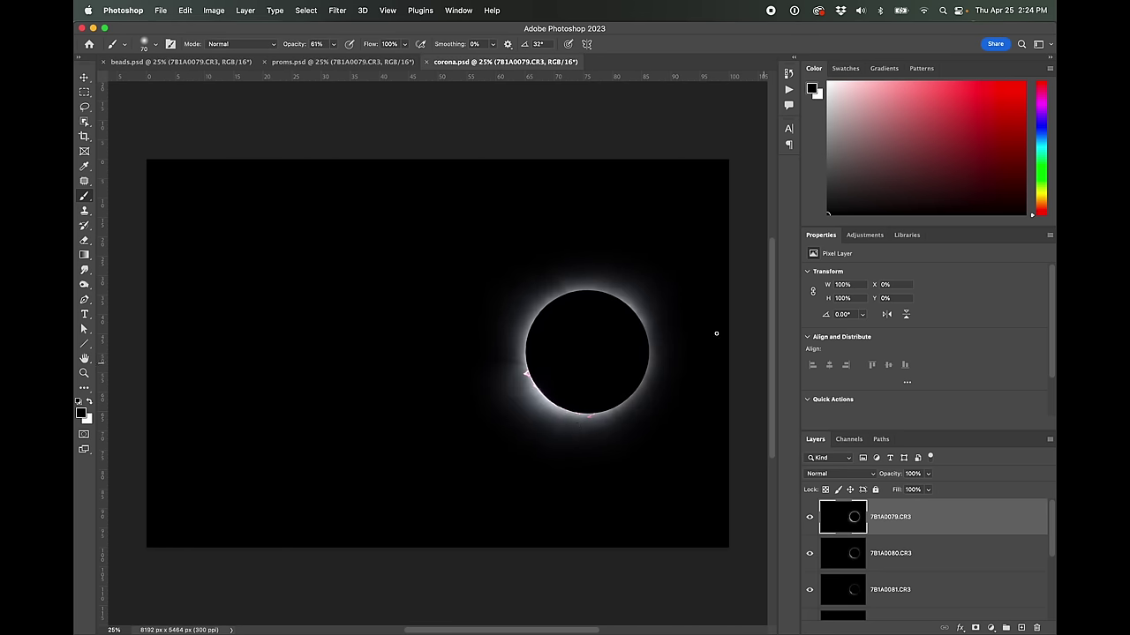
{"action": "left_click", "coordinate": [309, 63]}
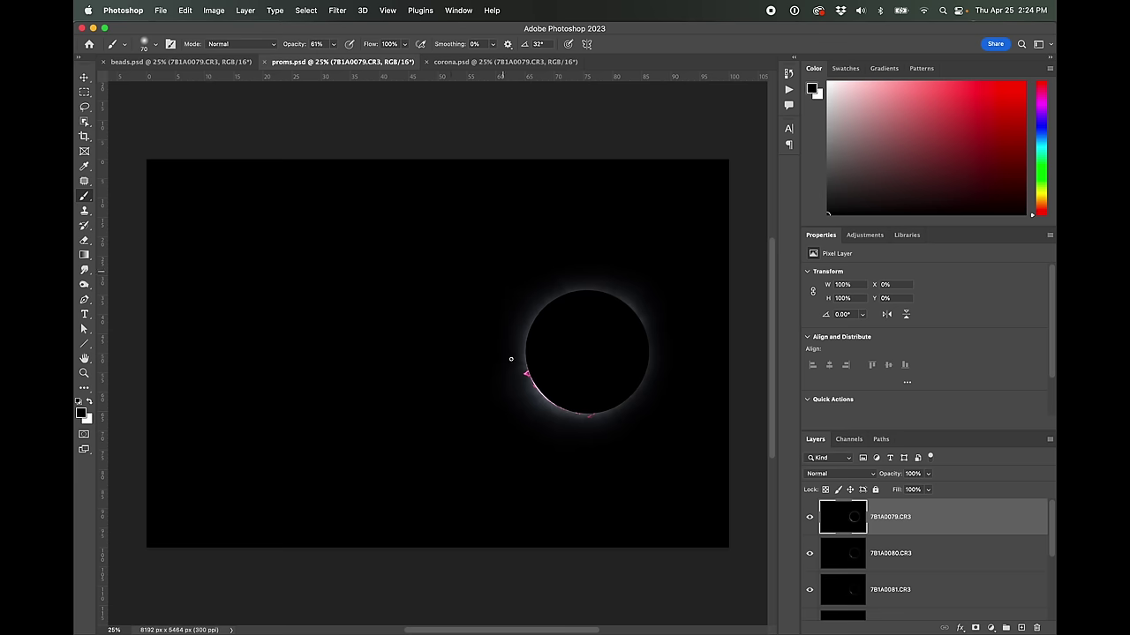
{"action": "left_click", "coordinate": [187, 64]}
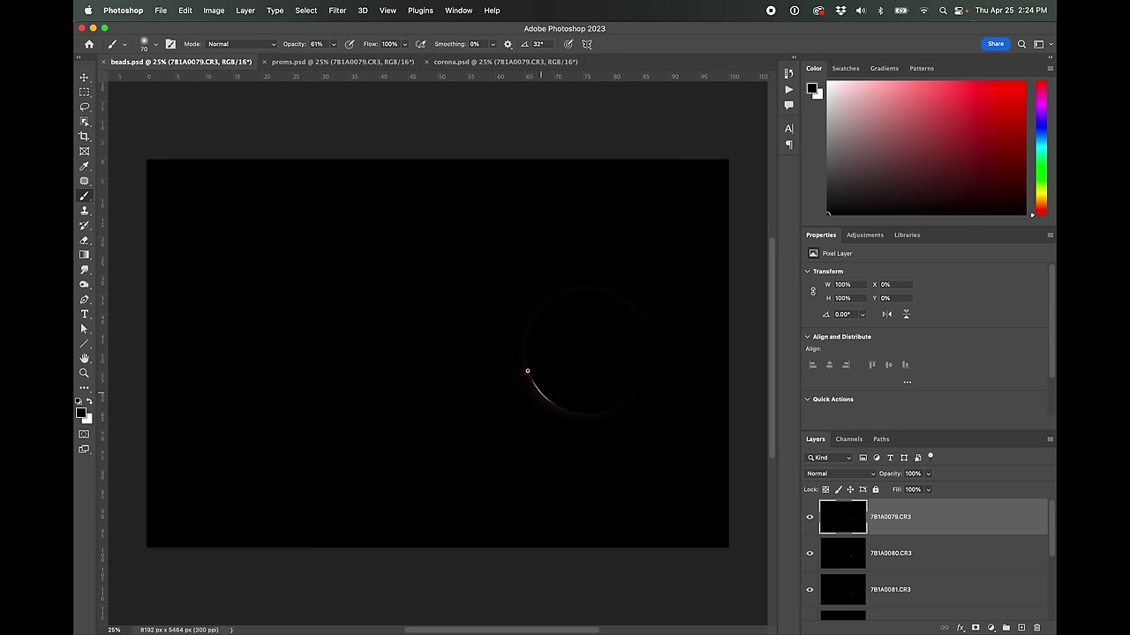
{"action": "left_click", "coordinate": [339, 63]}
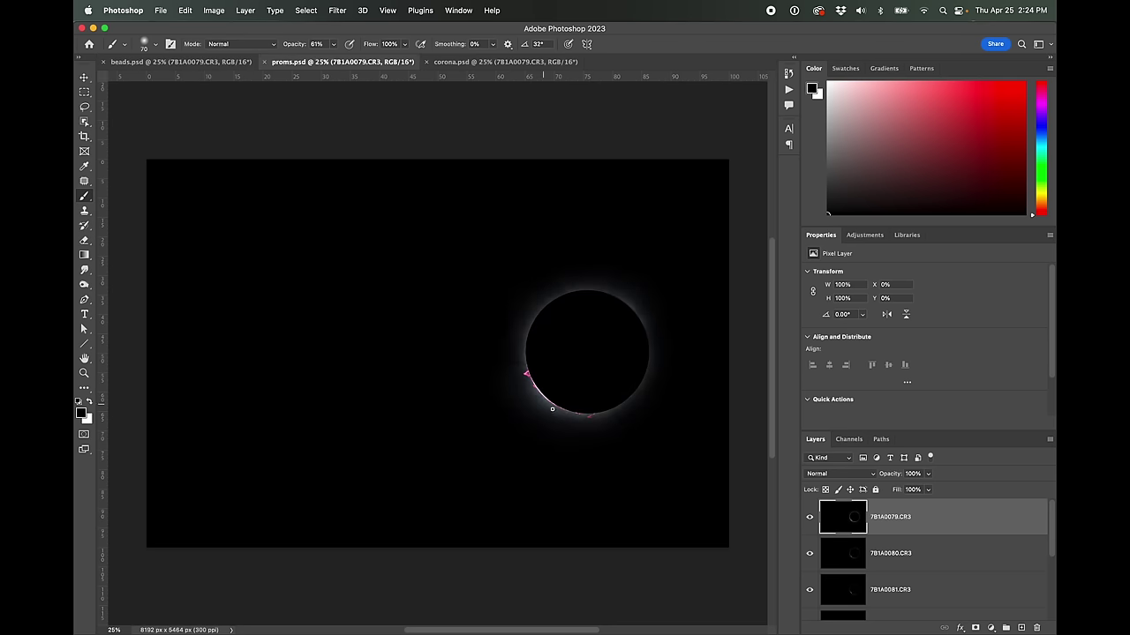
{"action": "left_click", "coordinate": [498, 62]}
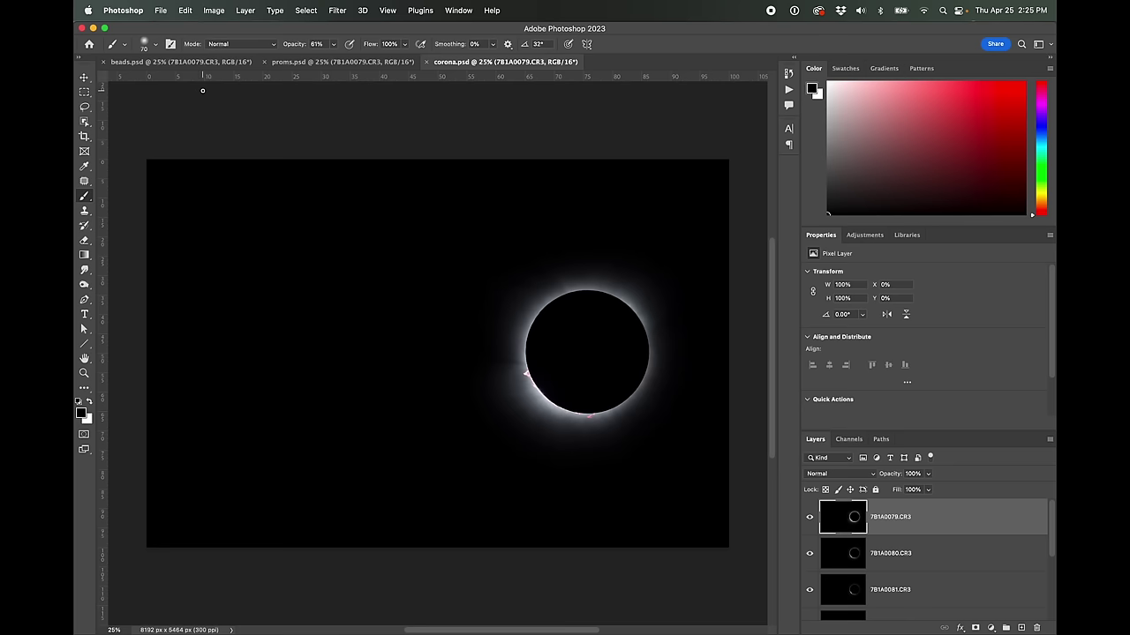
{"action": "left_click", "coordinate": [174, 63]}
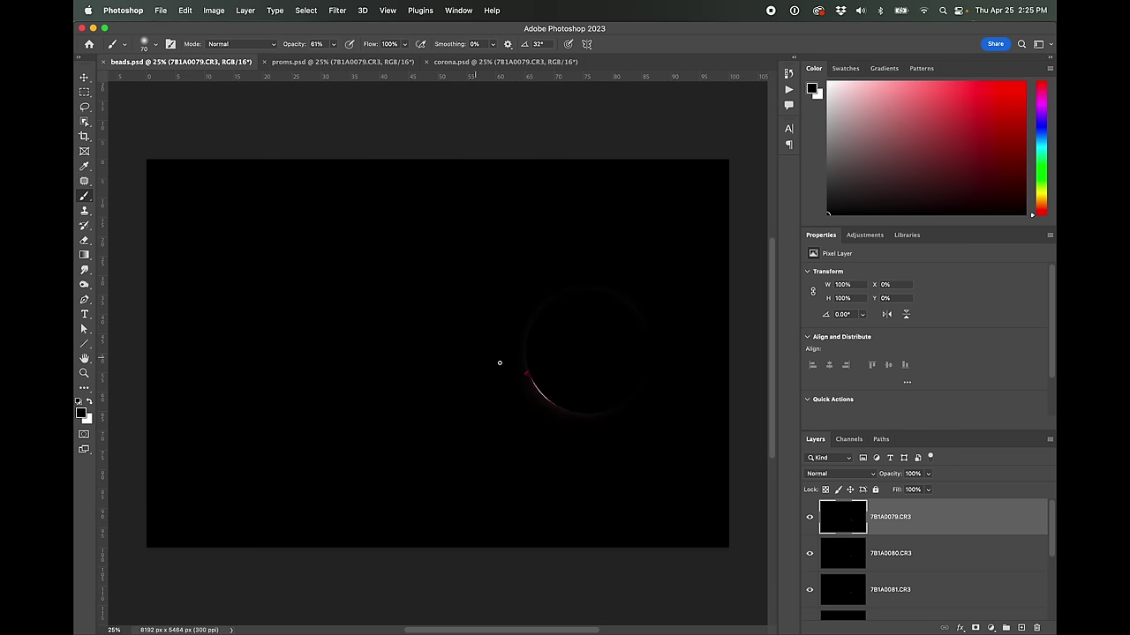
Copy the 7B1A0079.CR3 layer from proms.psd and paste it in place in beads.psd
{"action": "left_click", "coordinate": [373, 67]}
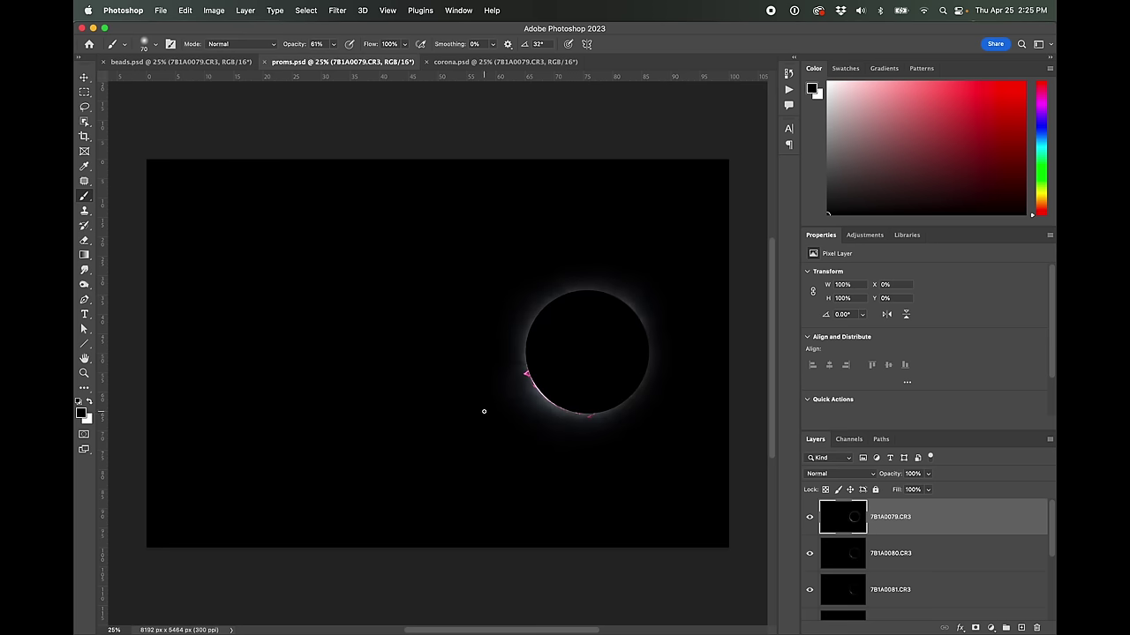
{"action": "left_click", "coordinate": [185, 9]}
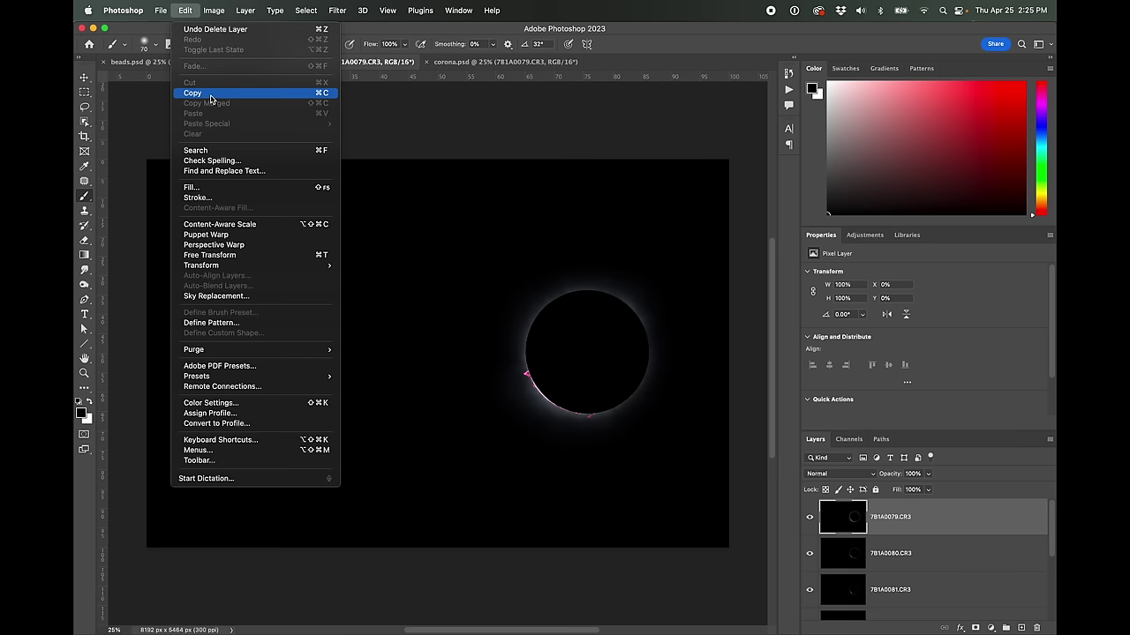
{"action": "left_click", "coordinate": [187, 10]}
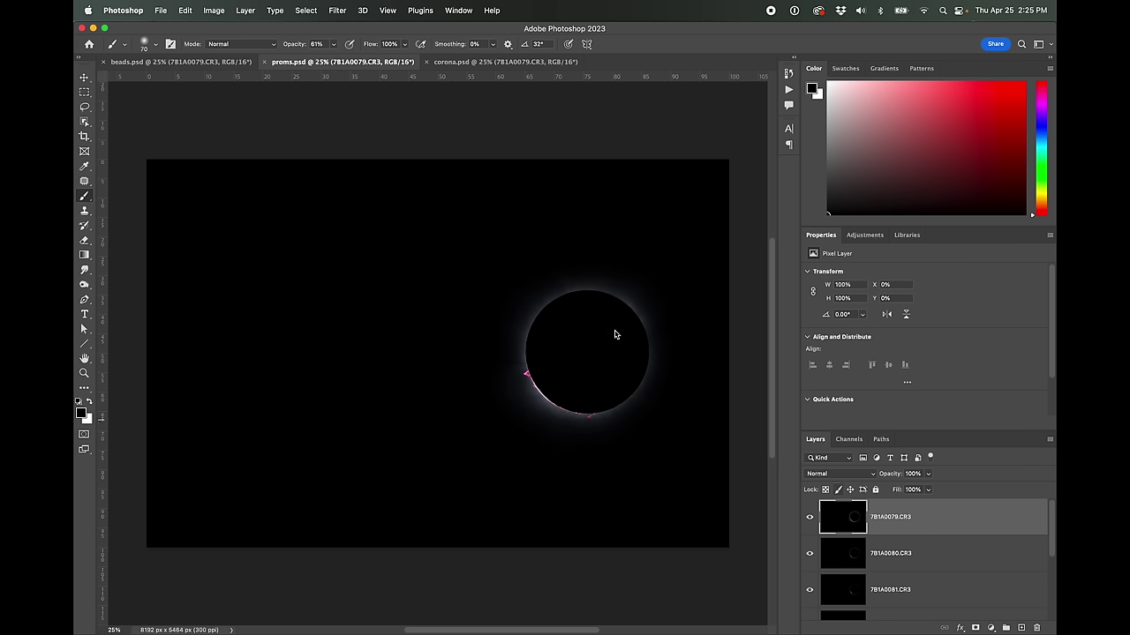
{"action": "key", "text": "super+c"}
{"action": "left_click", "coordinate": [183, 63]}
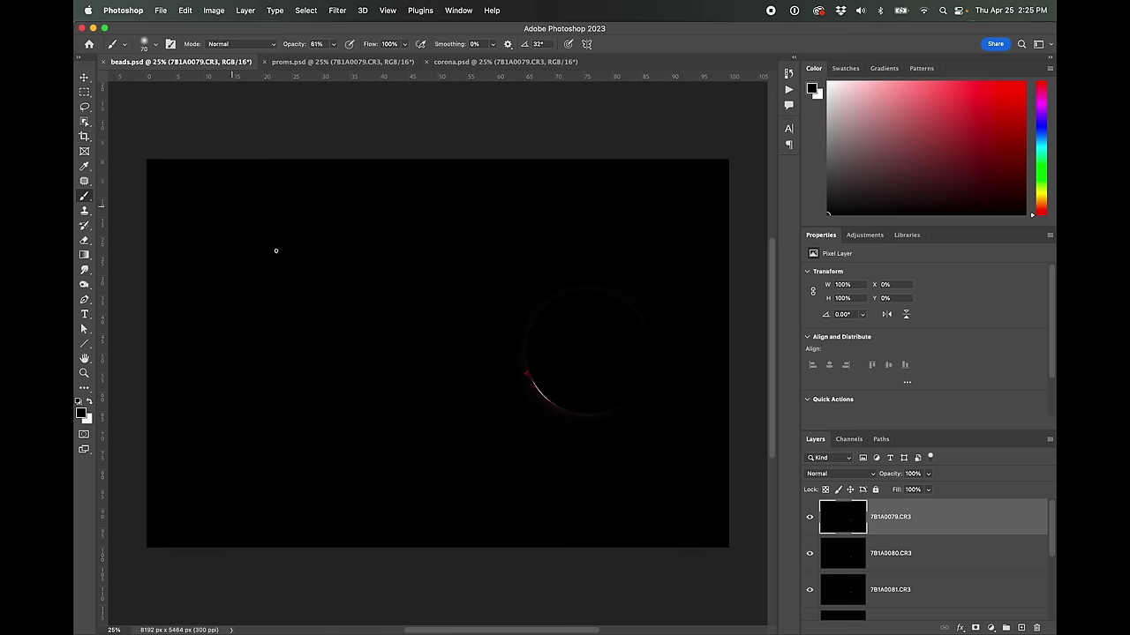
{"action": "left_click", "coordinate": [187, 9]}
{"action": "mouse_move", "coordinate": [245, 123]}
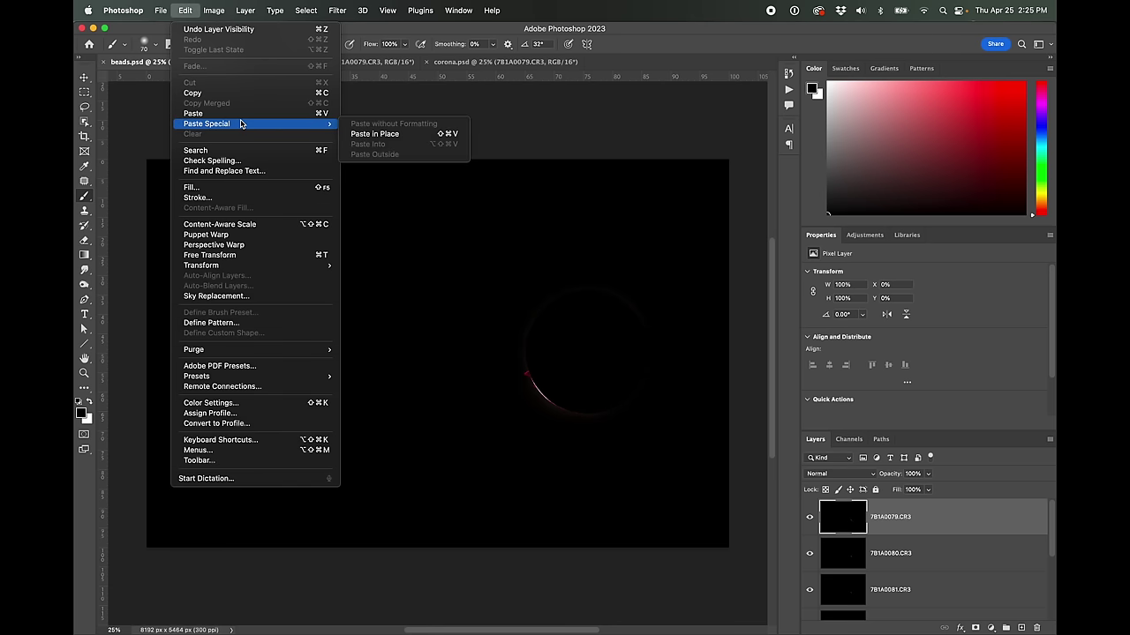
{"action": "left_click", "coordinate": [415, 135]}
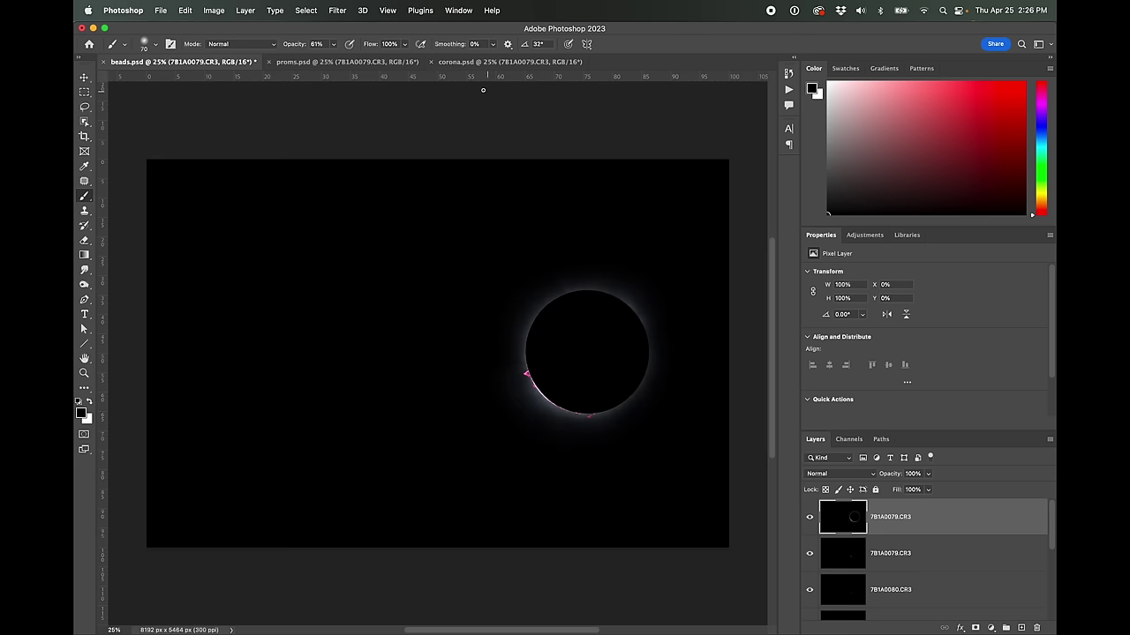
Copy the 7B1A0079.CR3 layer from corona.psd and paste it in place above the prominence layer in beads.psd
{"action": "left_click", "coordinate": [498, 61]}
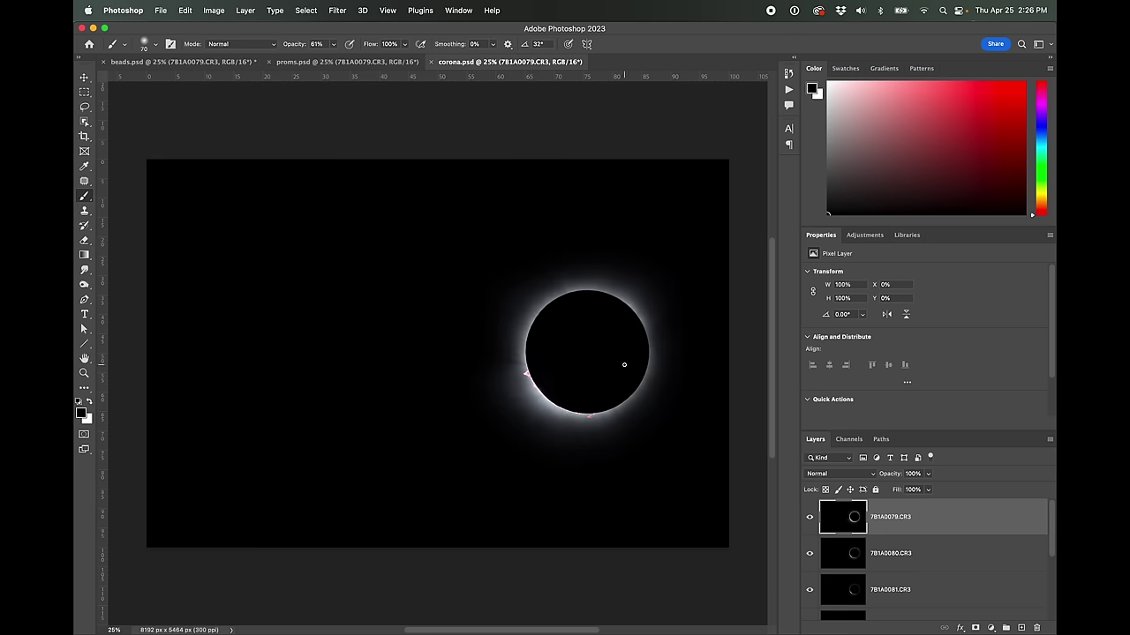
{"action": "left_click", "coordinate": [185, 61]}
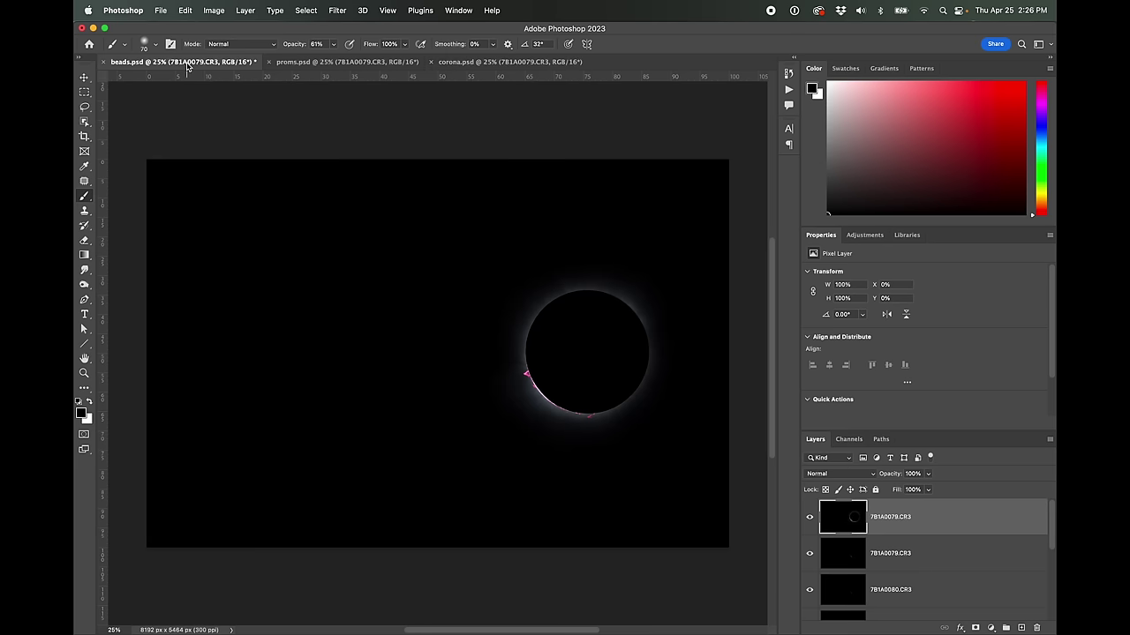
{"action": "left_click_drag", "start_coordinate": [534, 302], "coordinate": [532, 300]}
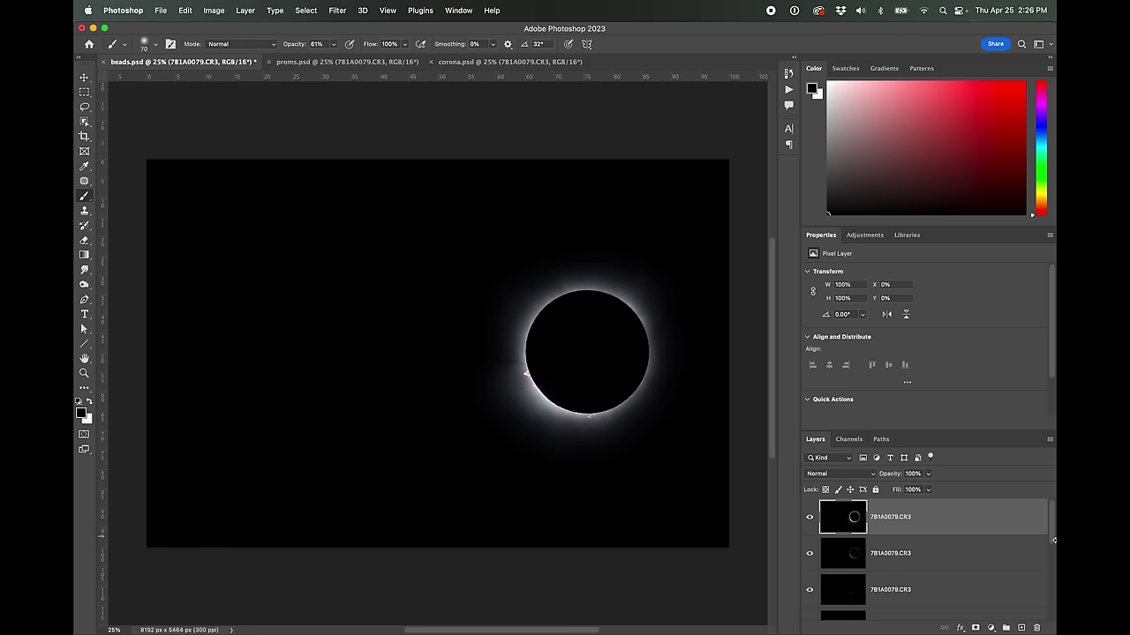
Review the layer stack in beads.psd by hiding and reshowing the corona and prominence versions of 7B1A0079.CR3
{"action": "left_click_drag", "start_coordinate": [1050, 529], "coordinate": [1041, 600]}
{"action": "scroll", "coordinate": [1037, 565], "scroll_direction": "up", "scroll_amount": 5}
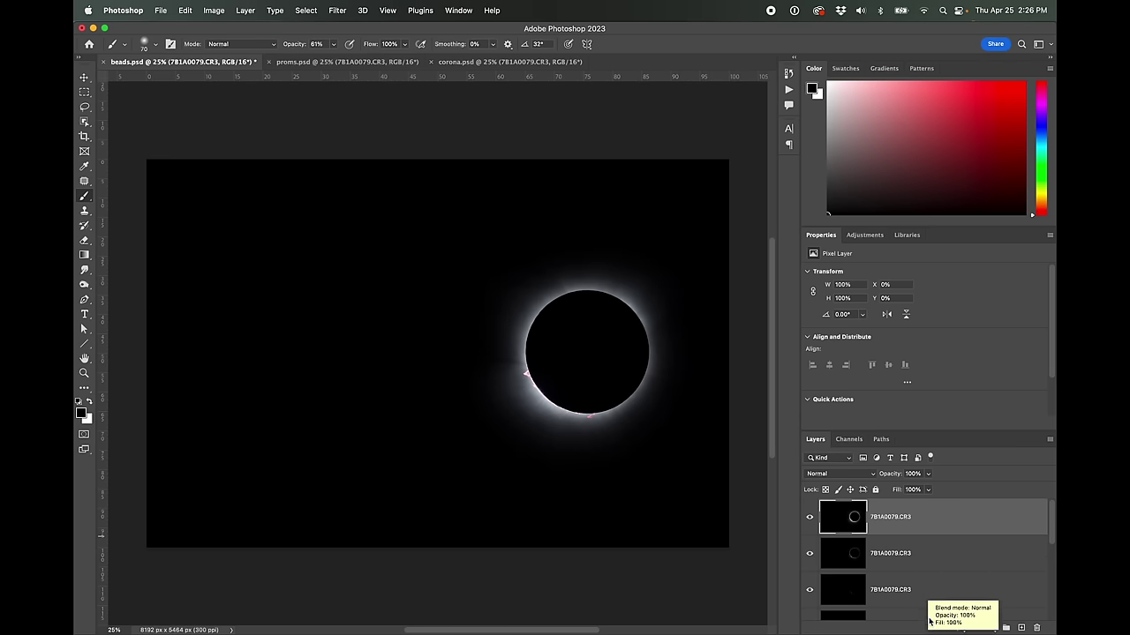
{"action": "left_click", "coordinate": [809, 517]}
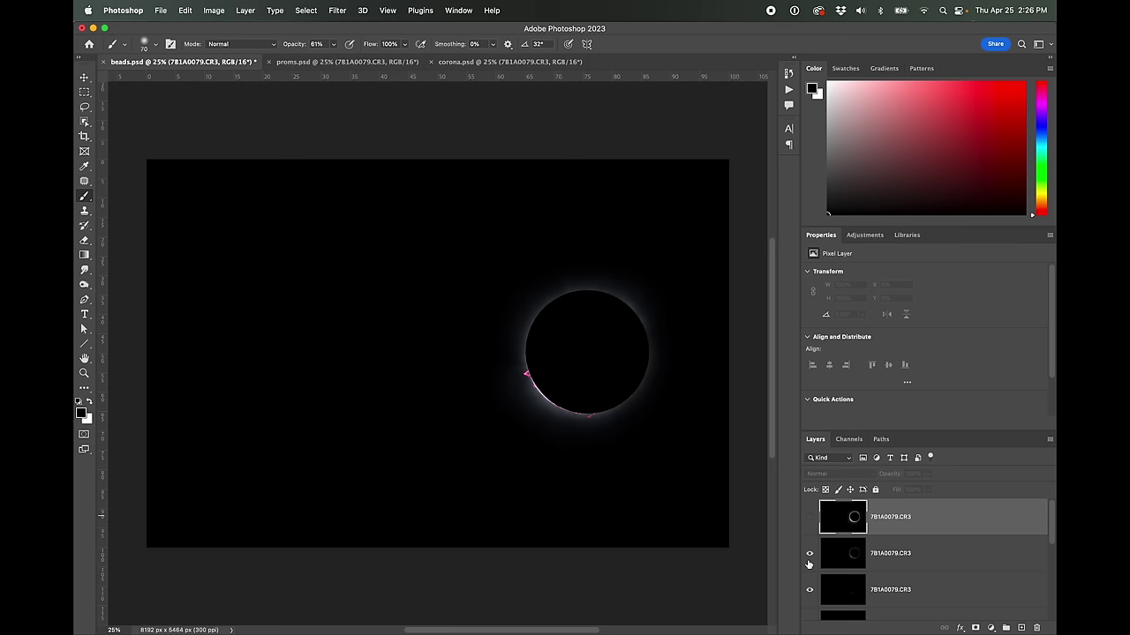
{"action": "left_click", "coordinate": [809, 554]}
{"action": "left_click", "coordinate": [810, 554]}
{"action": "left_click", "coordinate": [808, 518]}
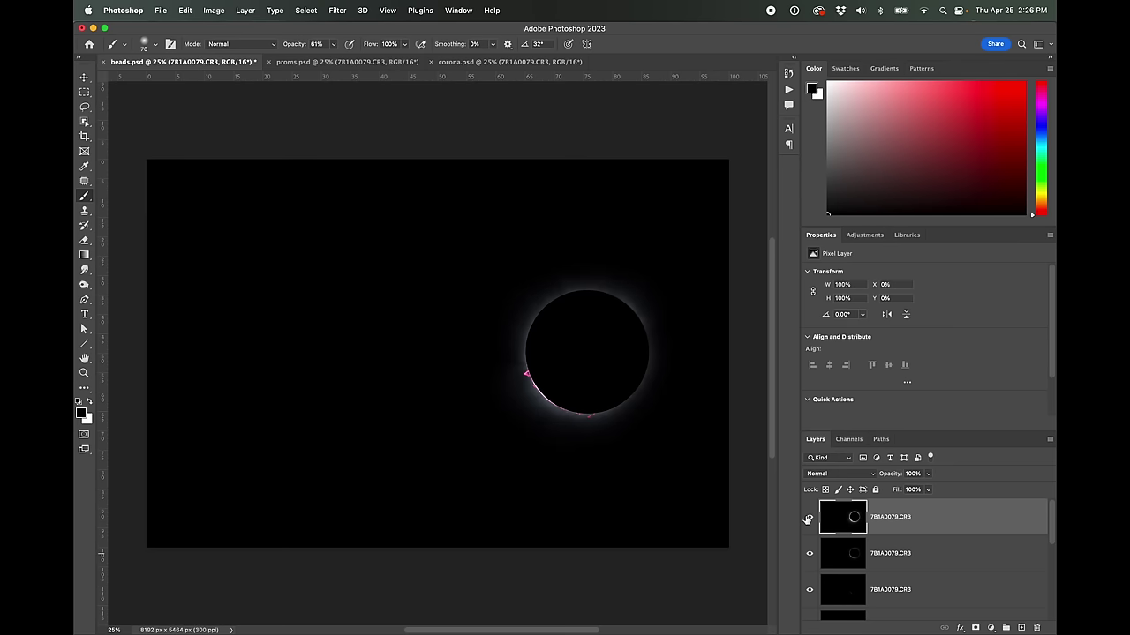
Group the three 7B1A0079.CR3 layers in beads.psd and name the group BB0
{"action": "left_click", "coordinate": [941, 597], "text": "shift"}
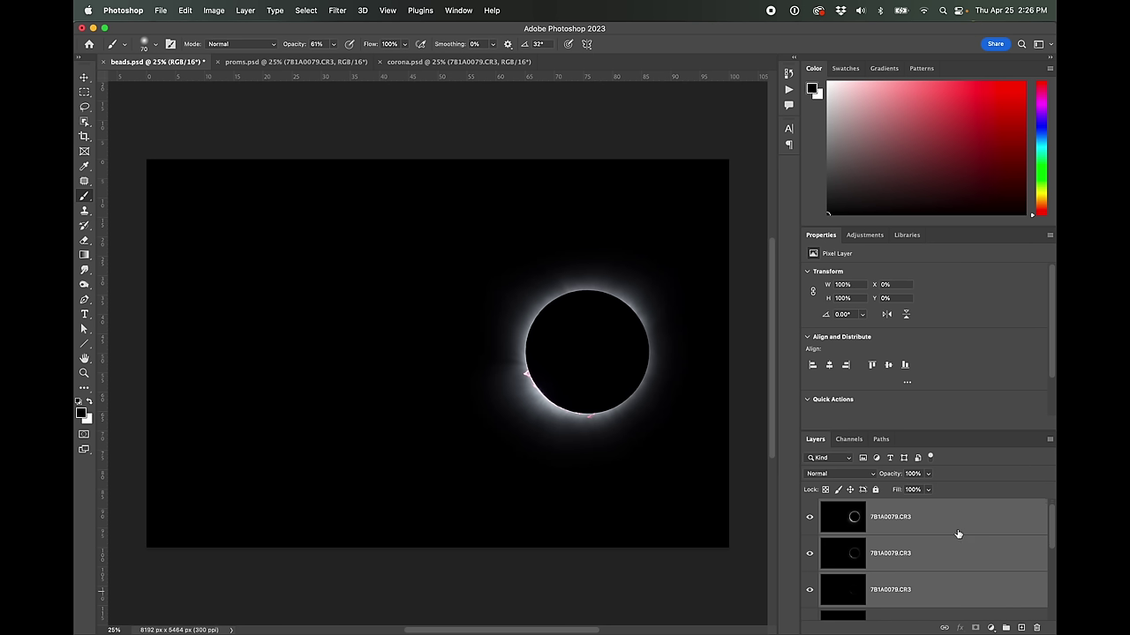
{"action": "right_click", "coordinate": [927, 524]}
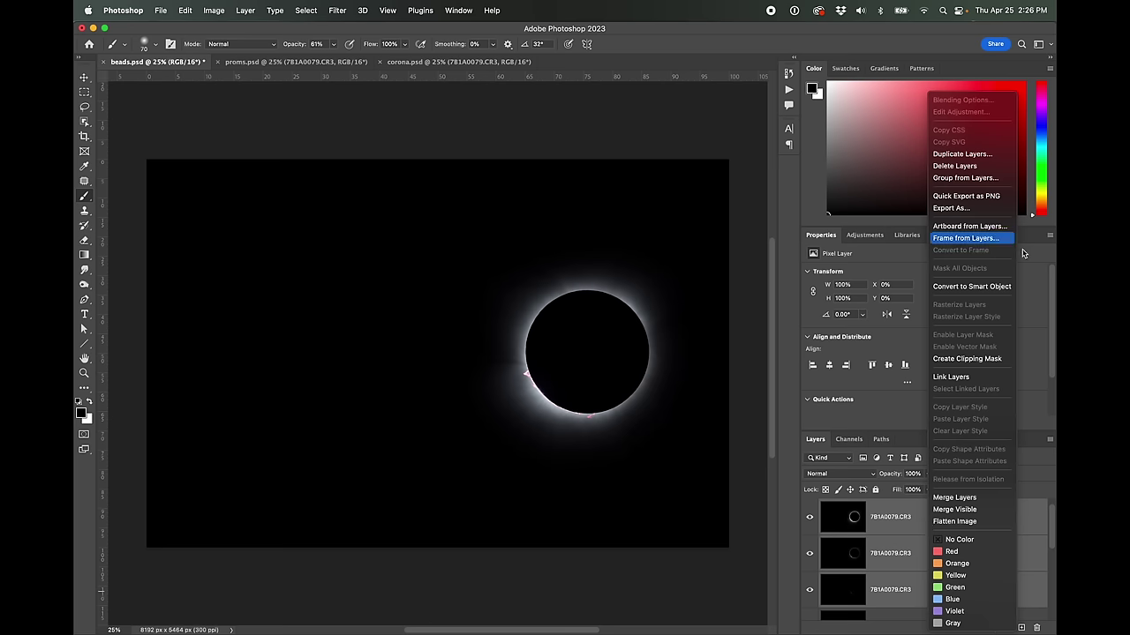
{"action": "left_click", "coordinate": [1029, 514]}
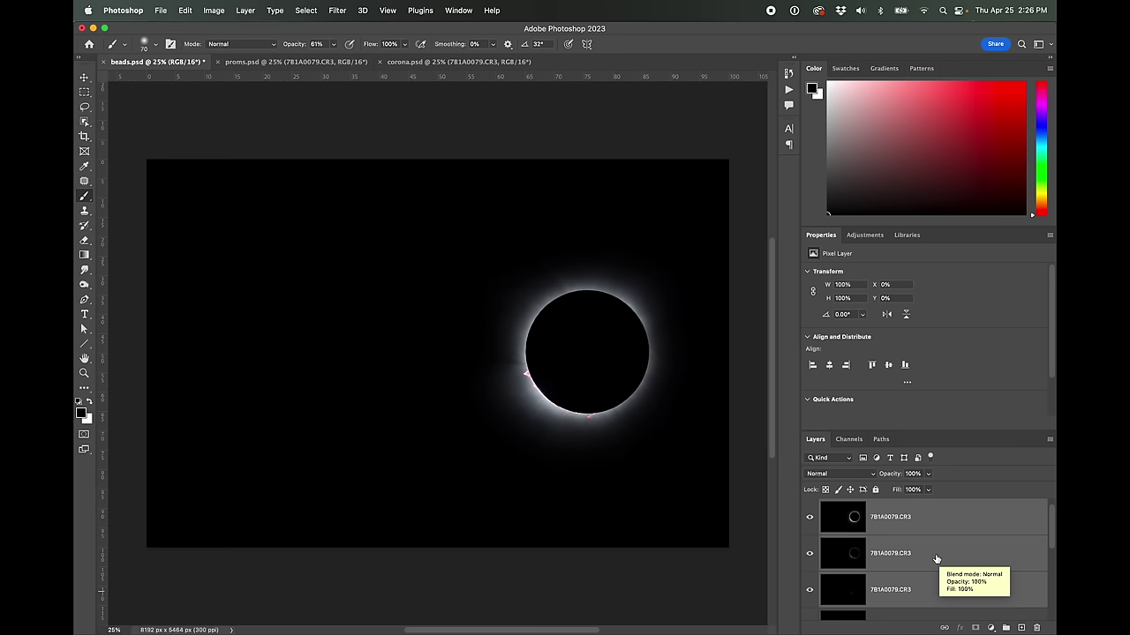
{"action": "key", "text": "super+g"}
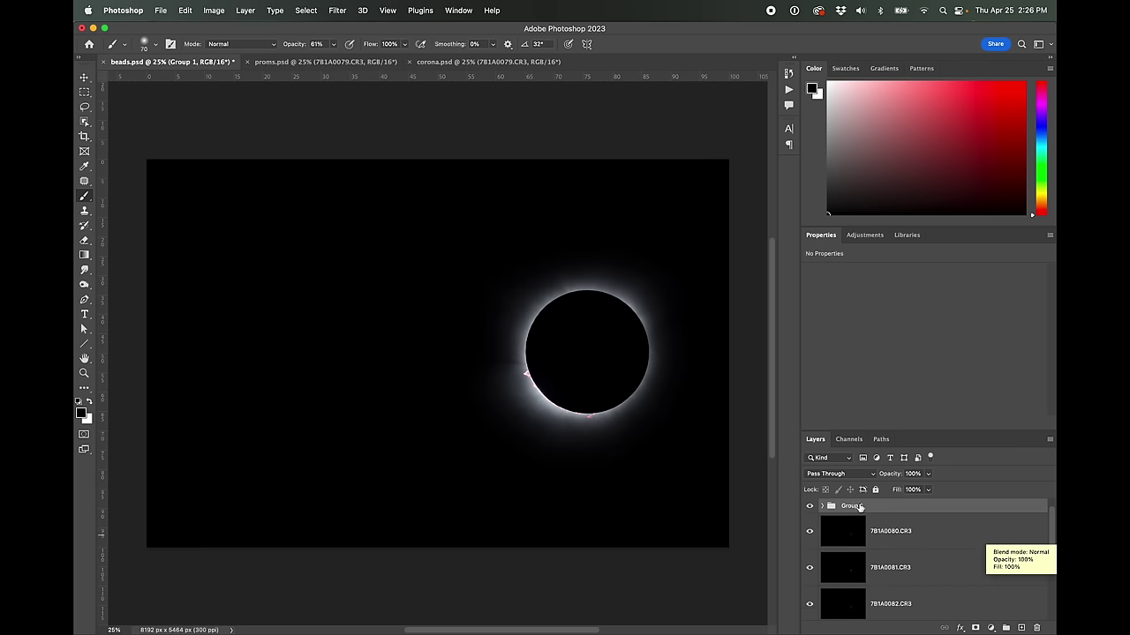
{"action": "double_click", "coordinate": [850, 505]}
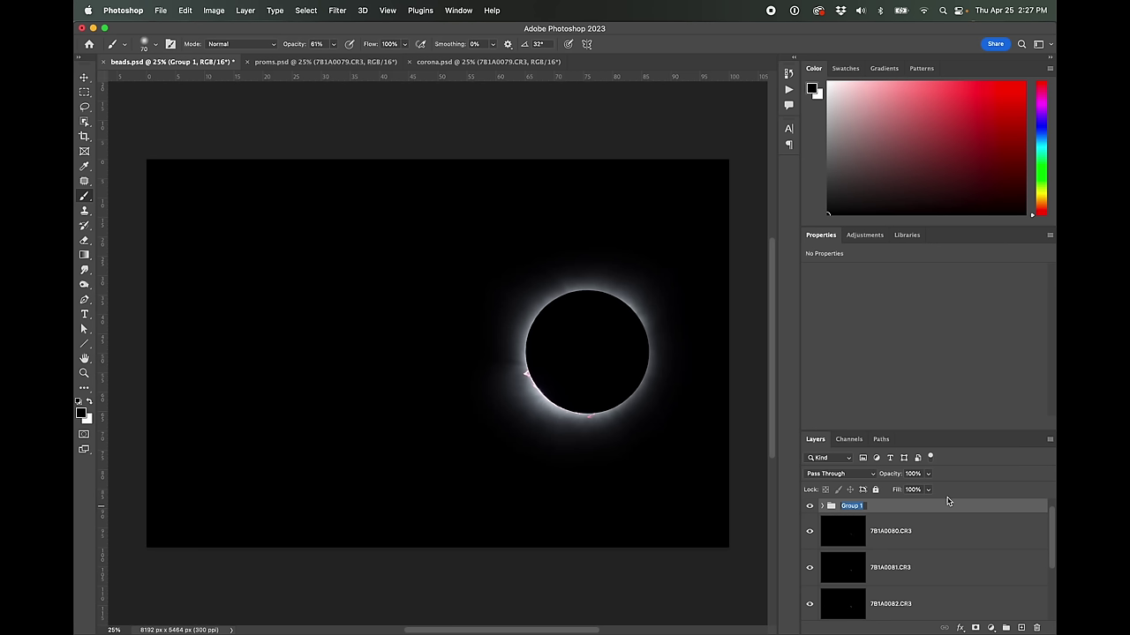
{"action": "type", "text": "BB0"}
{"action": "left_click", "coordinate": [888, 514]}
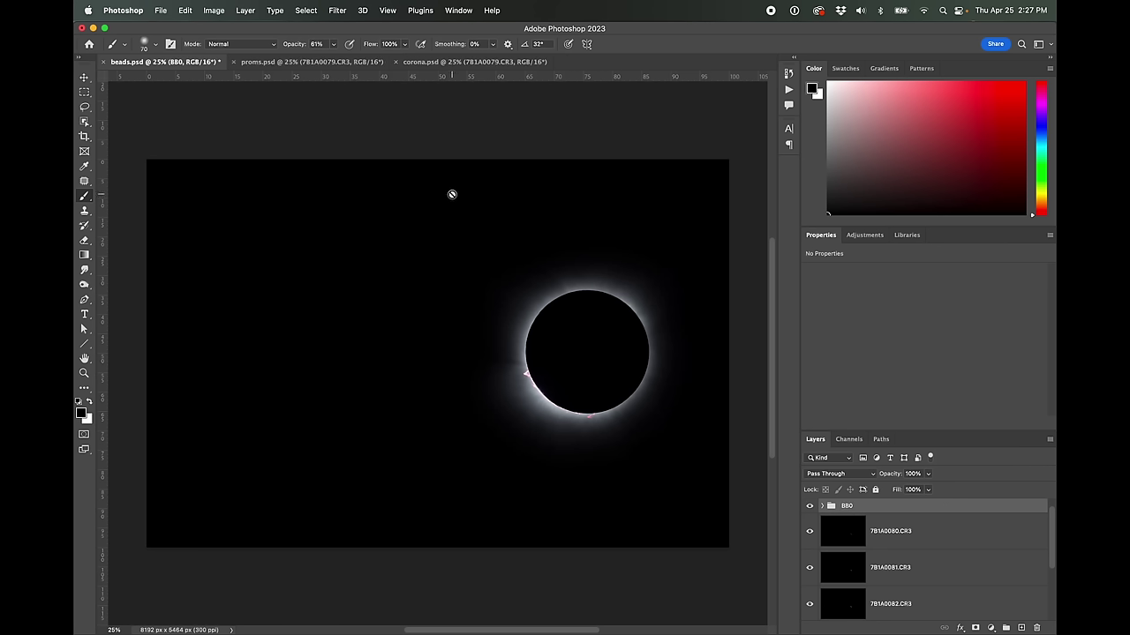
Copy the 7B1A0080.CR3 layer from proms.psd and paste it above the matching 7B1A0080.CR3 layer in beads.psd
{"action": "left_click", "coordinate": [303, 63]}
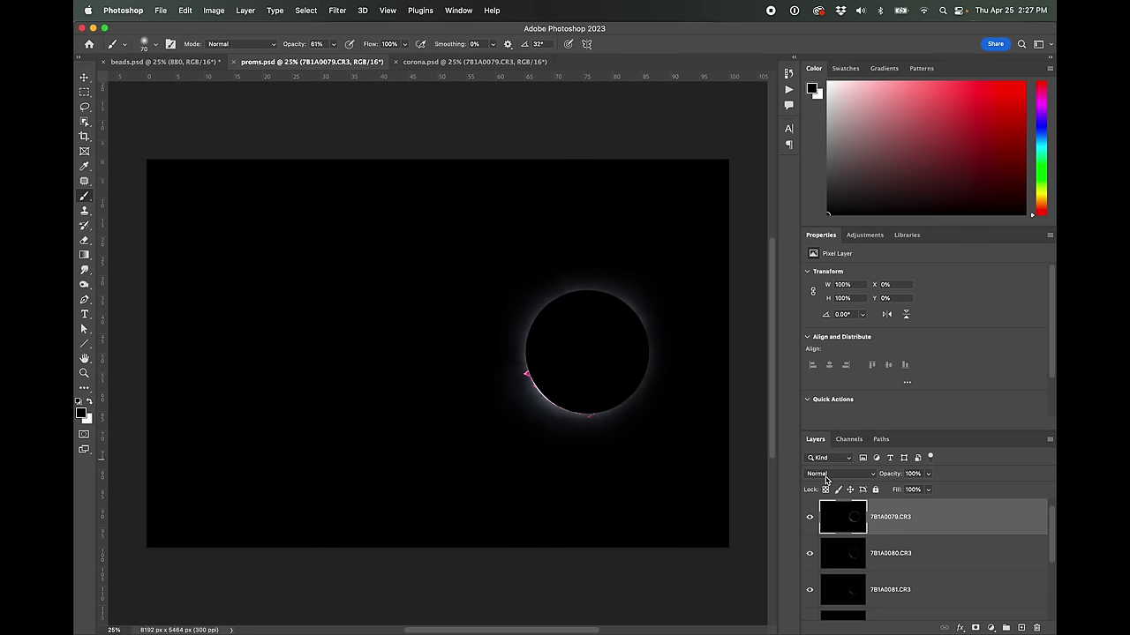
{"action": "left_click", "coordinate": [917, 565]}
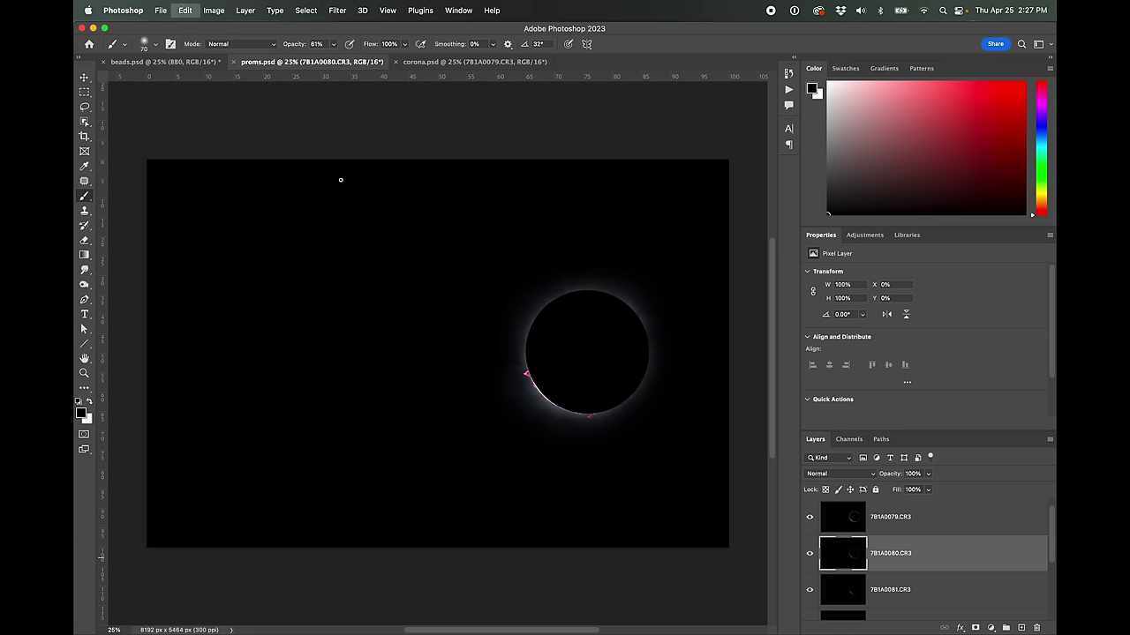
{"action": "left_click", "coordinate": [187, 63]}
{"action": "left_click", "coordinate": [921, 538]}
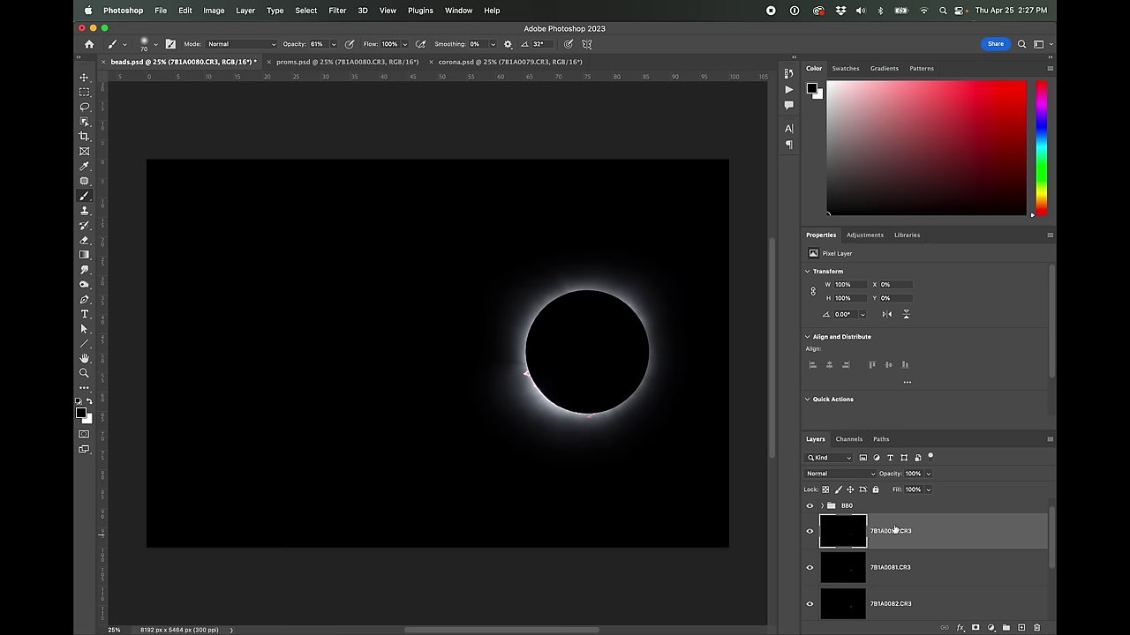
{"action": "key", "text": "super+v"}
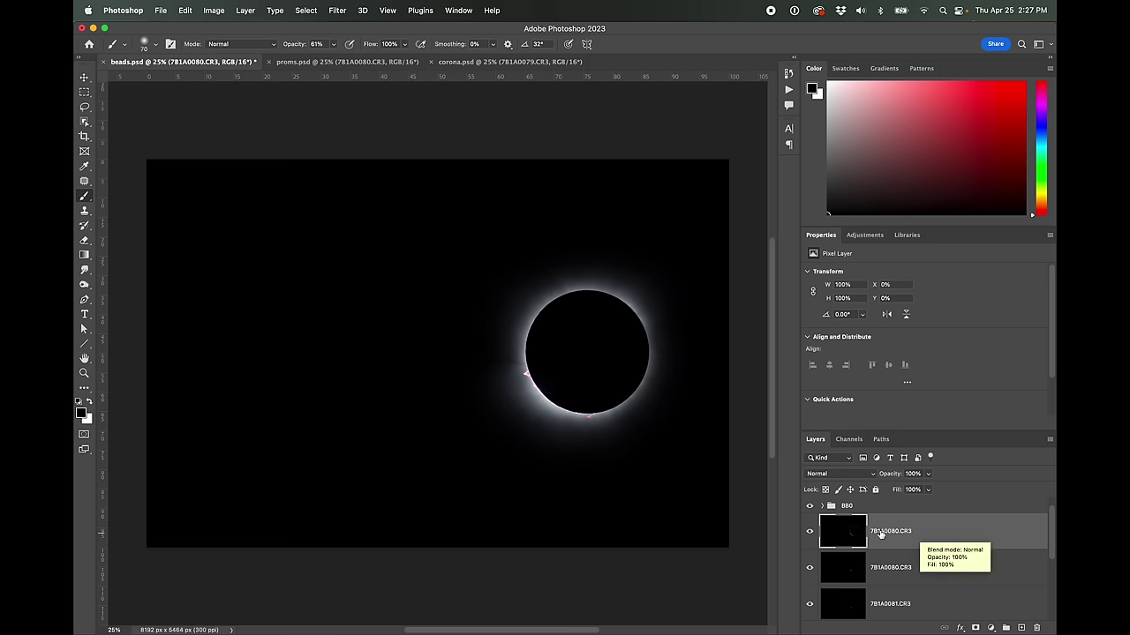
Copy the 7B1A0080.CR3 layer from corona.psd and paste it above its prominence version in beads.psd
{"action": "left_click", "coordinate": [465, 65]}
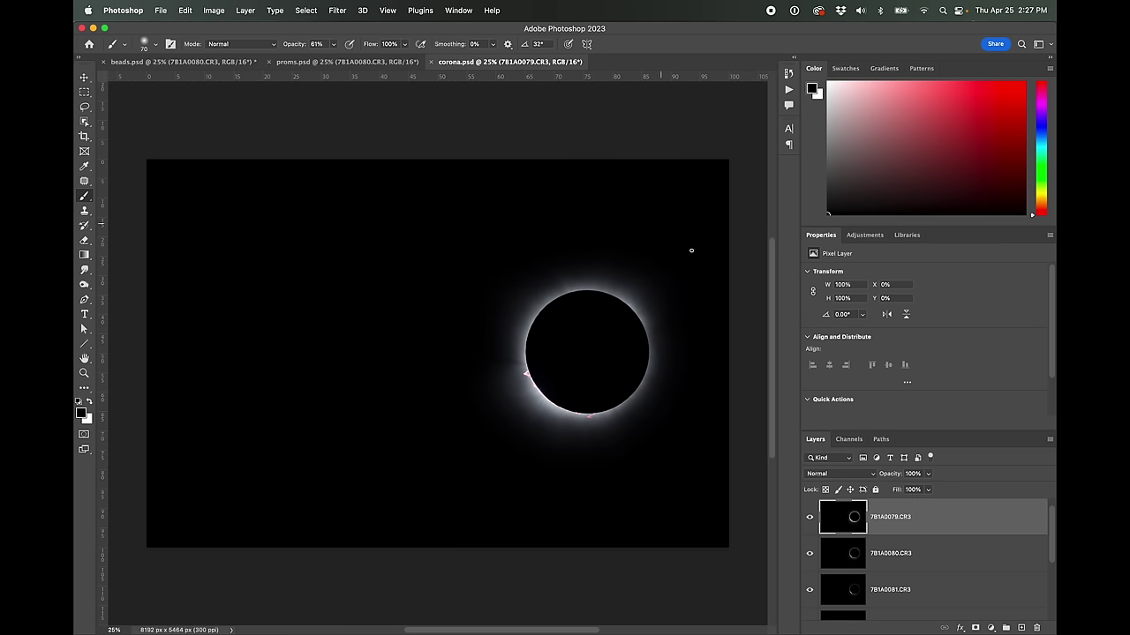
{"action": "left_click", "coordinate": [909, 556]}
{"action": "left_click", "coordinate": [176, 62]}
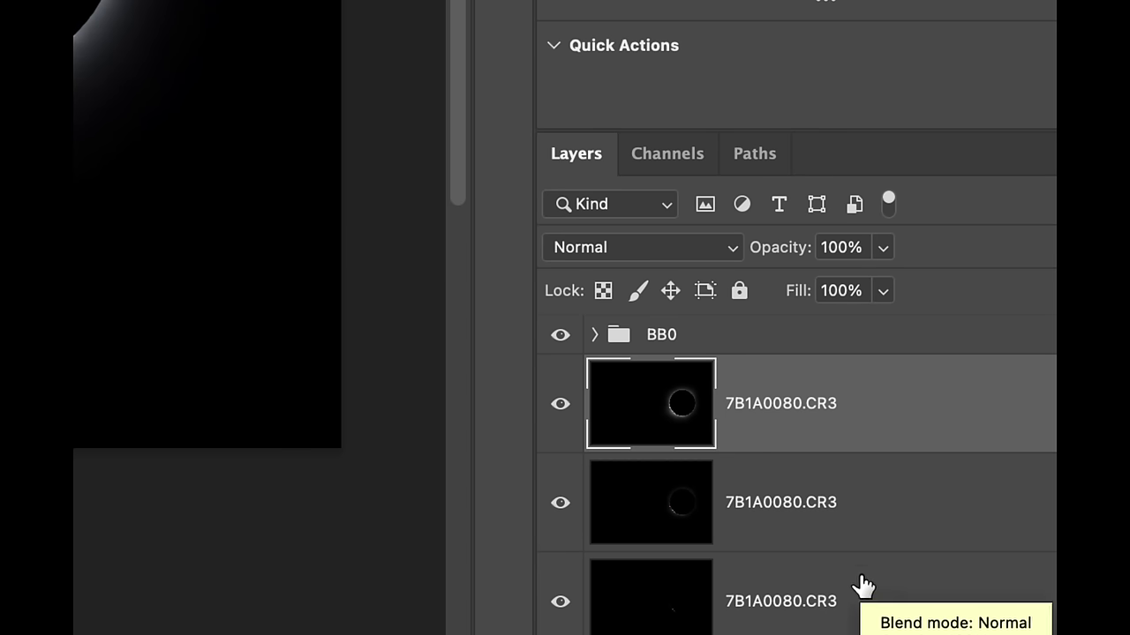
Group the three 7B1A0080.CR3 layers and name the group BB1
{"action": "left_click", "coordinate": [868, 586], "text": "shift"}
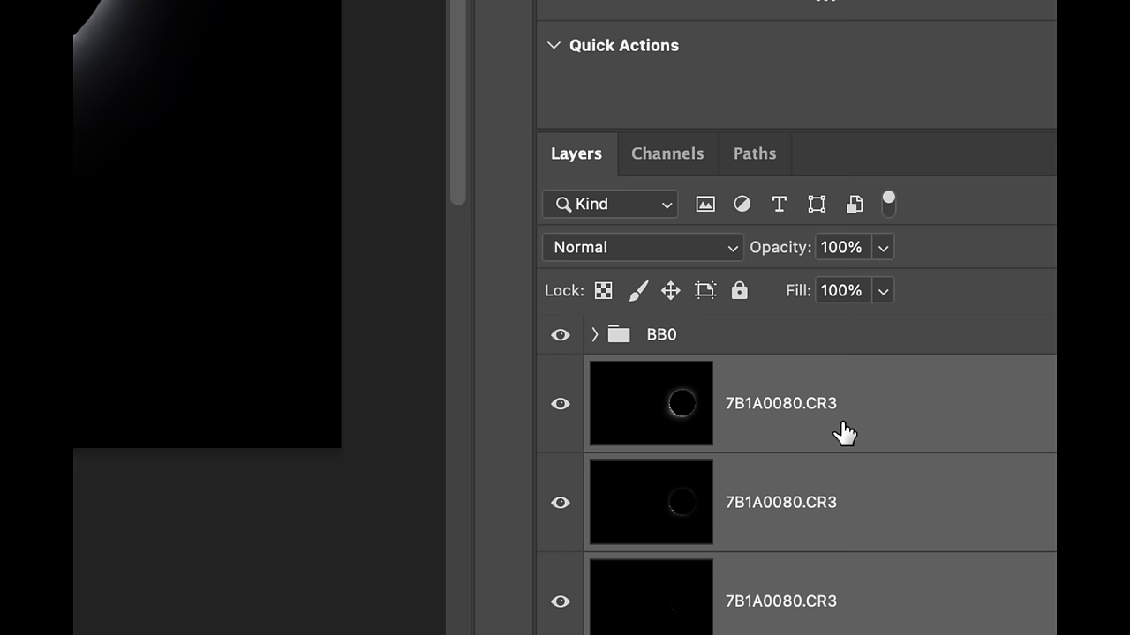
{"action": "key", "text": "super+g"}
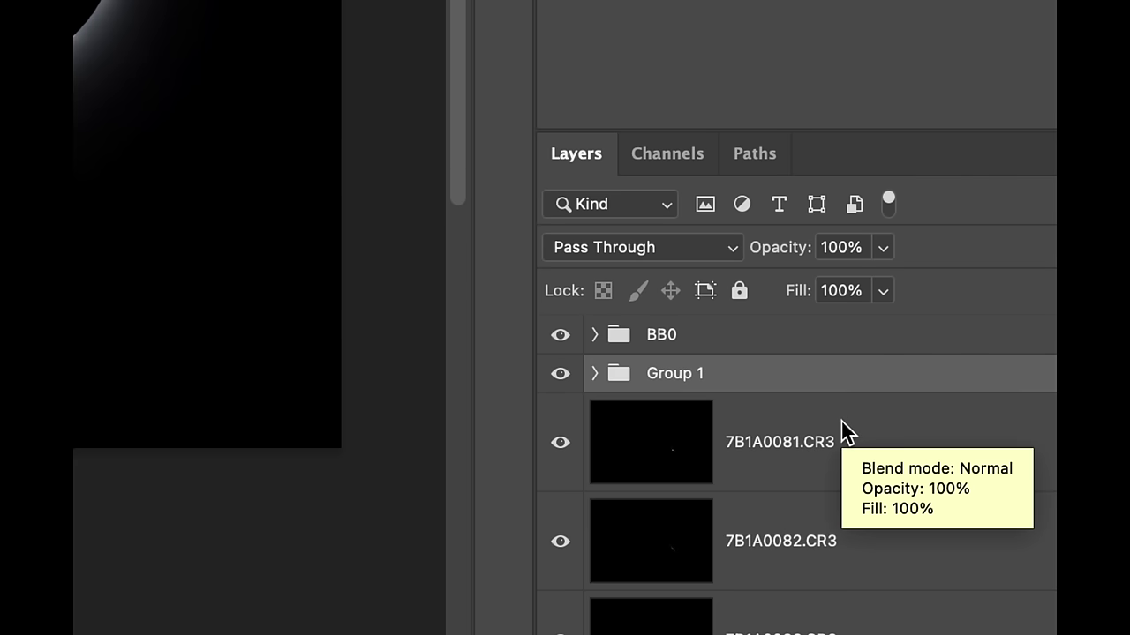
{"action": "double_click", "coordinate": [676, 375]}
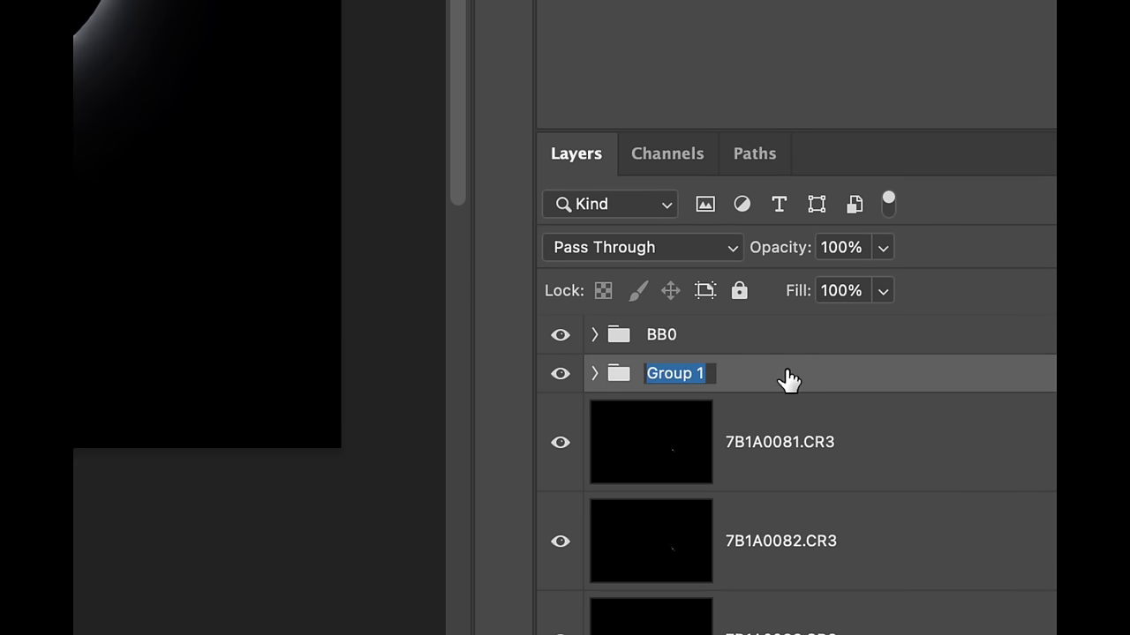
{"action": "type", "text": "BB12"}
{"action": "key", "text": "BackSpace"}
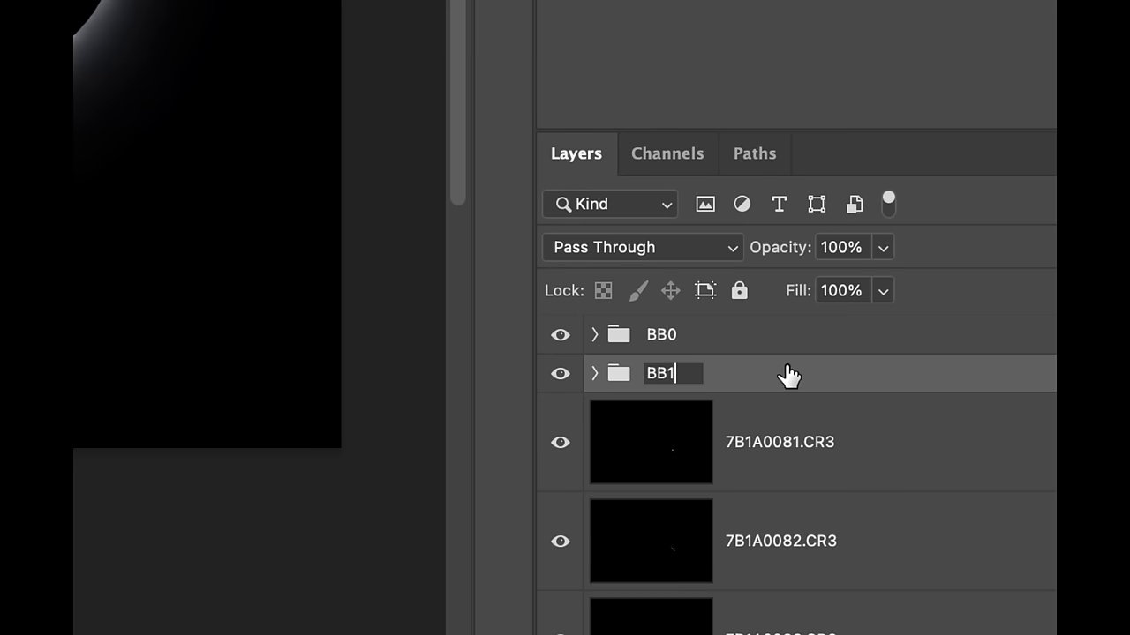
{"action": "key", "text": "Return"}
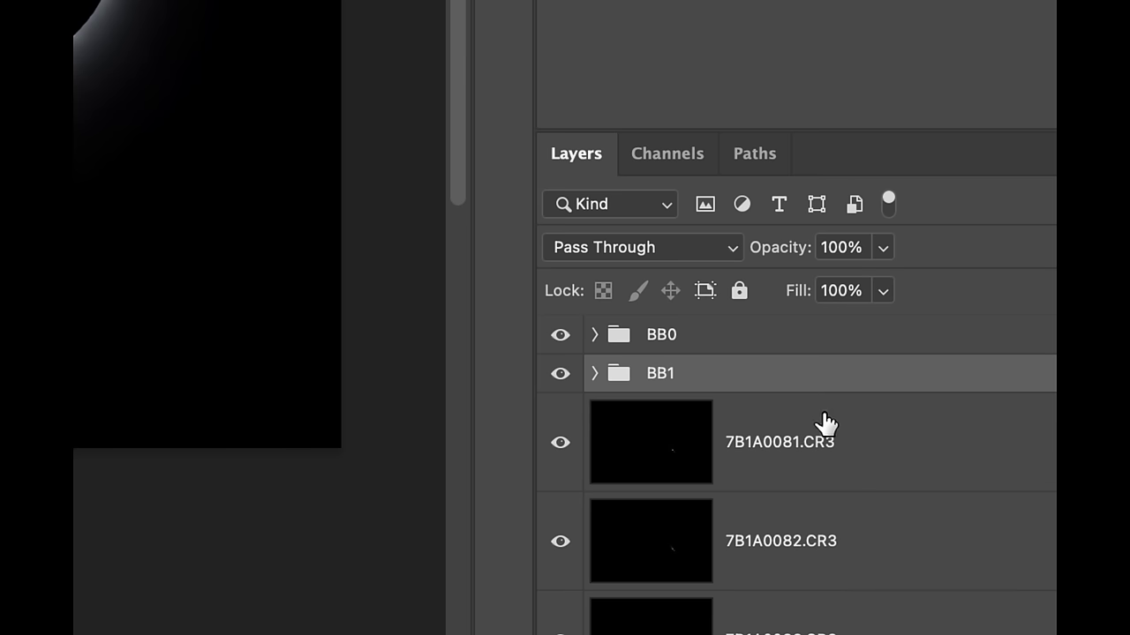
{"action": "left_click", "coordinate": [858, 465]}
{"action": "left_click", "coordinate": [872, 541]}
{"action": "left_click", "coordinate": [883, 620]}
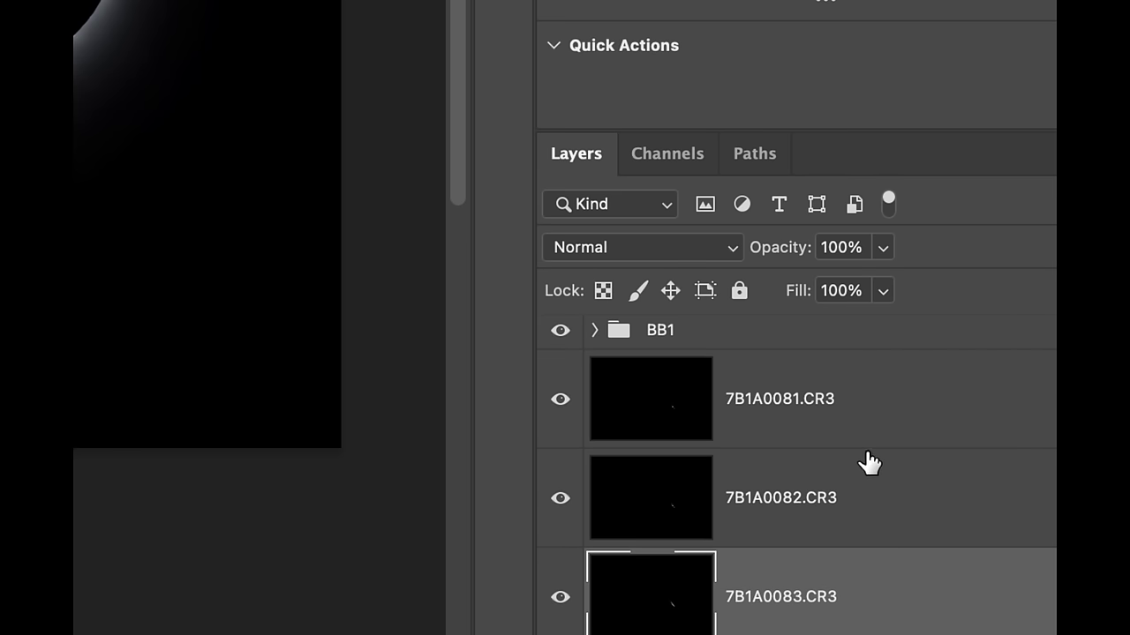
{"action": "left_click", "coordinate": [868, 472]}
{"action": "left_click", "coordinate": [870, 358]}
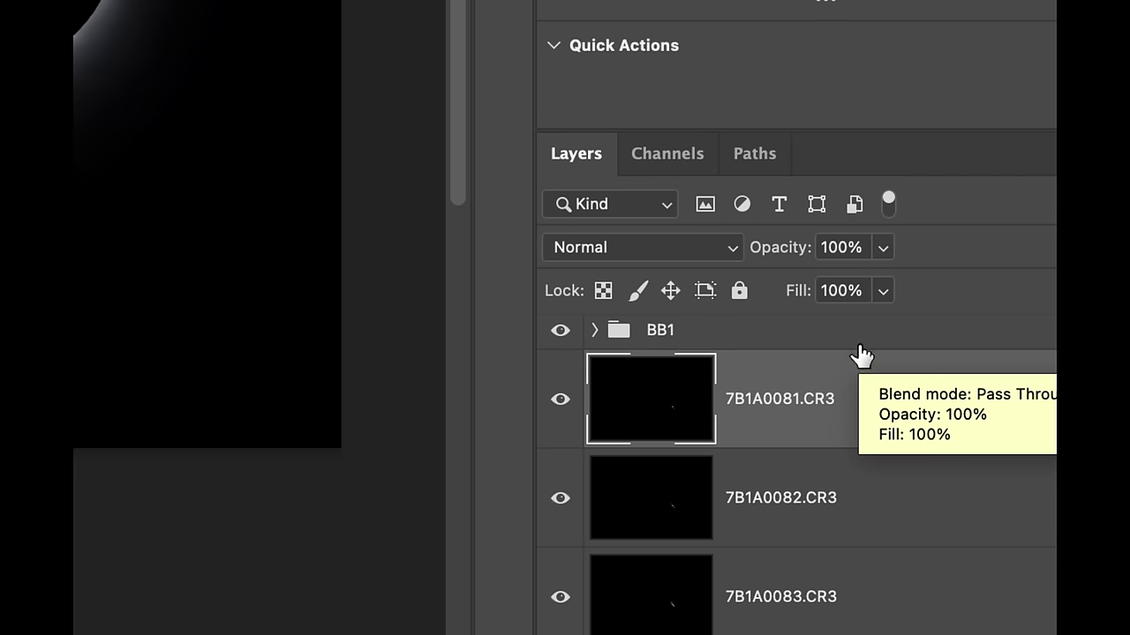
{"action": "scroll", "coordinate": [847, 388], "scroll_direction": "up", "scroll_amount": 1}
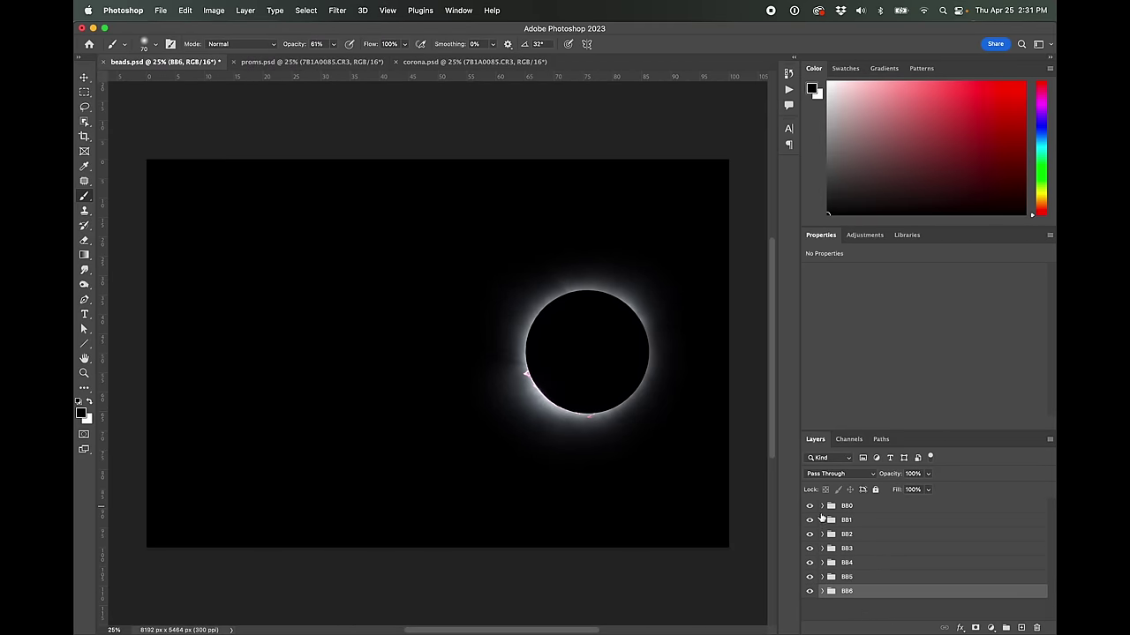
Examine the three 7B1A0079.CR3 layers in group BB0 by hiding and showing the corona and prominence layers
{"action": "left_click", "coordinate": [822, 507]}
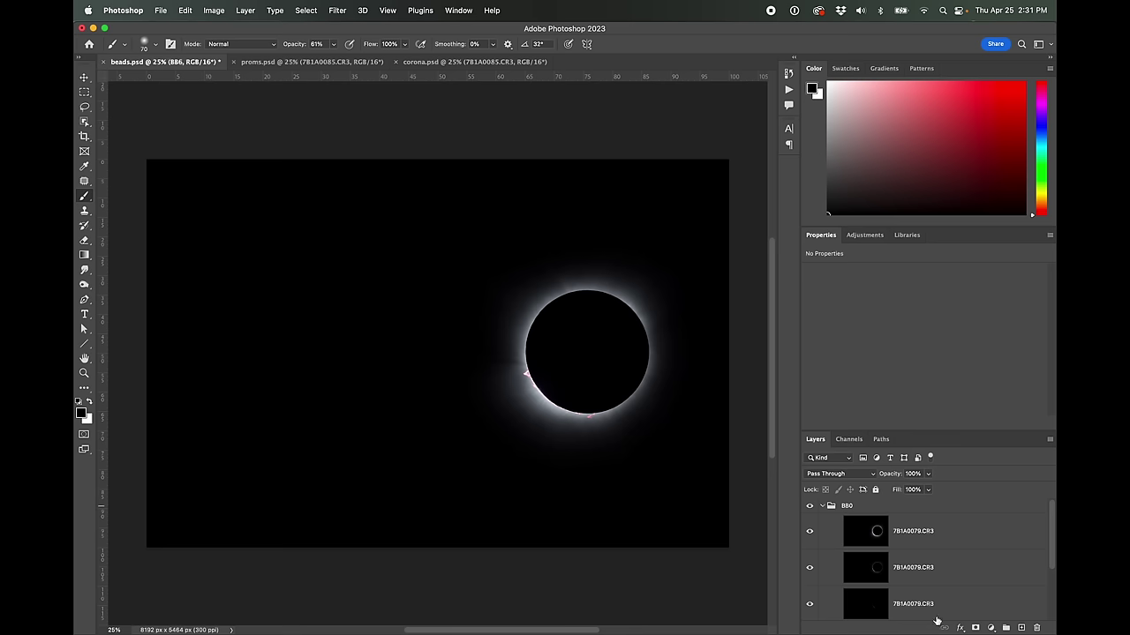
{"action": "left_click", "coordinate": [809, 533]}
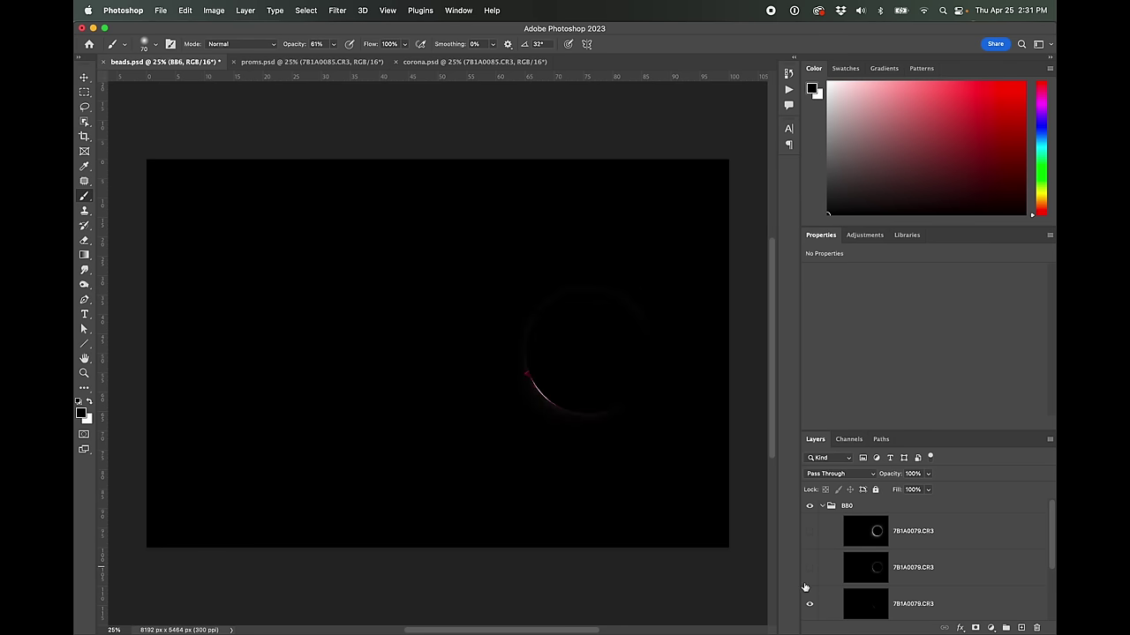
{"action": "left_click", "coordinate": [809, 568]}
{"action": "left_click", "coordinate": [809, 531]}
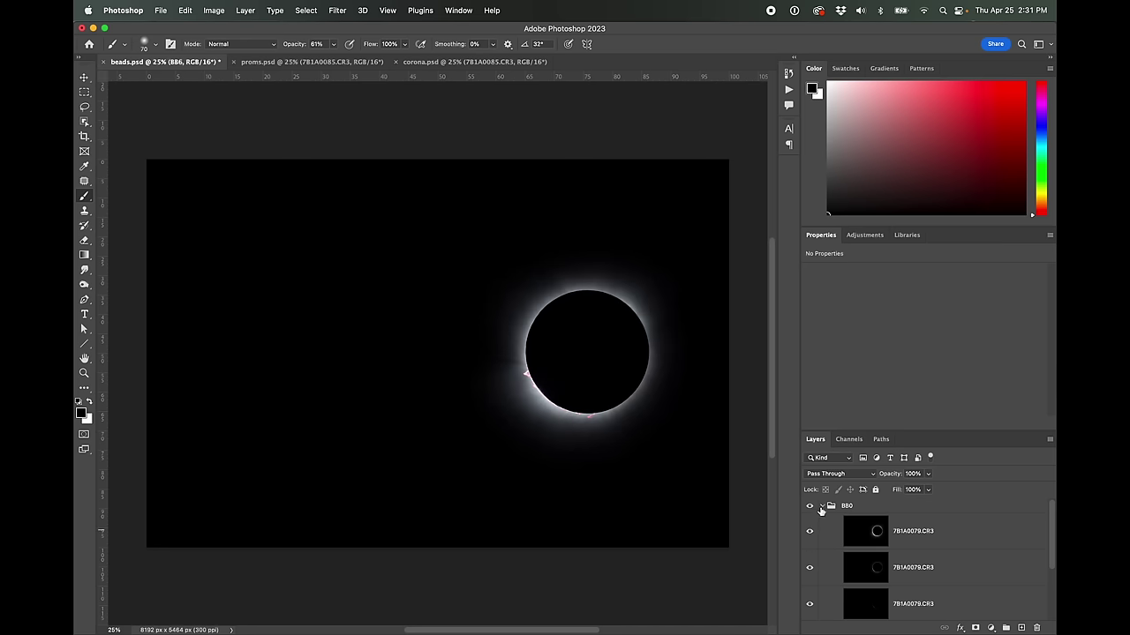
{"action": "left_click", "coordinate": [822, 507]}
{"action": "left_click", "coordinate": [889, 511]}
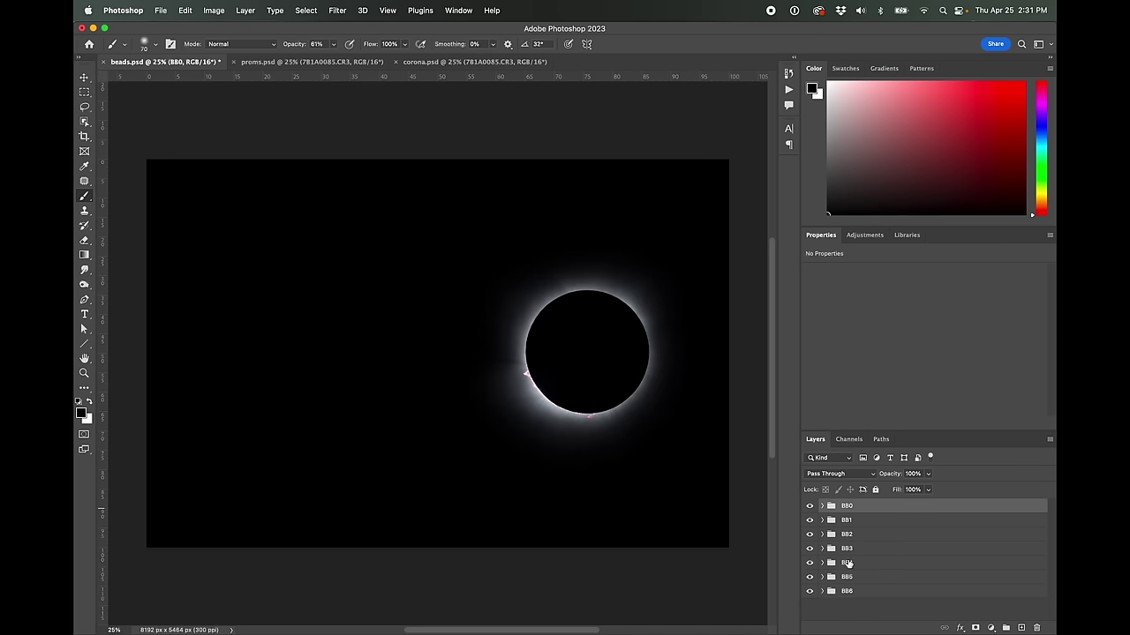
Save the file in Large Document Format as beads-composite.psb in the BaileysBeads folder
{"action": "left_click", "coordinate": [160, 9]}
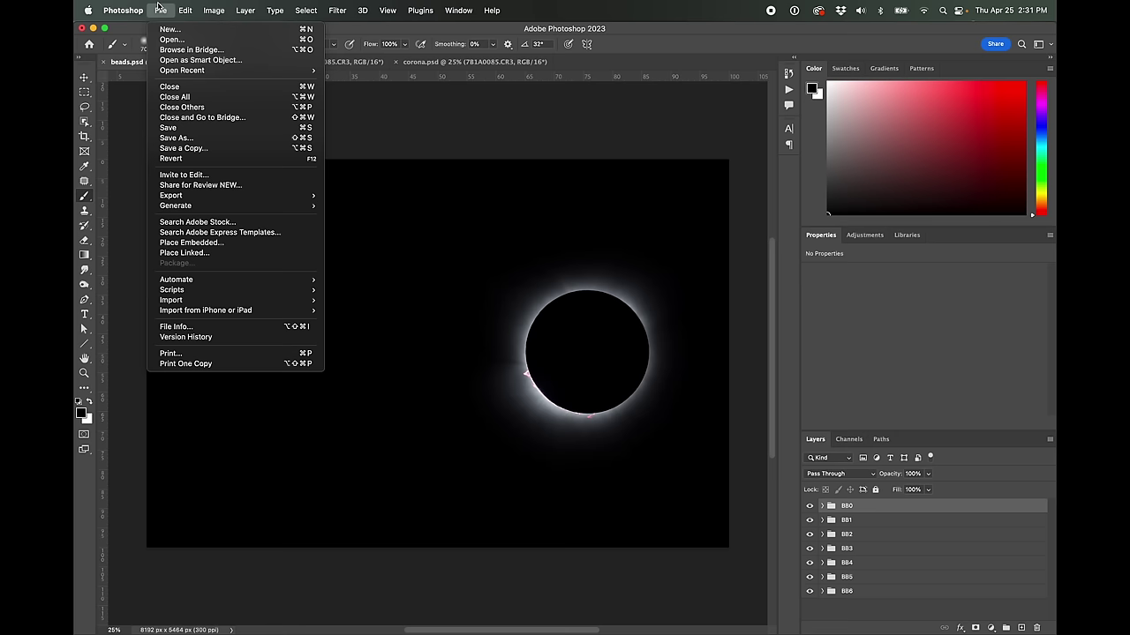
{"action": "left_click", "coordinate": [175, 137]}
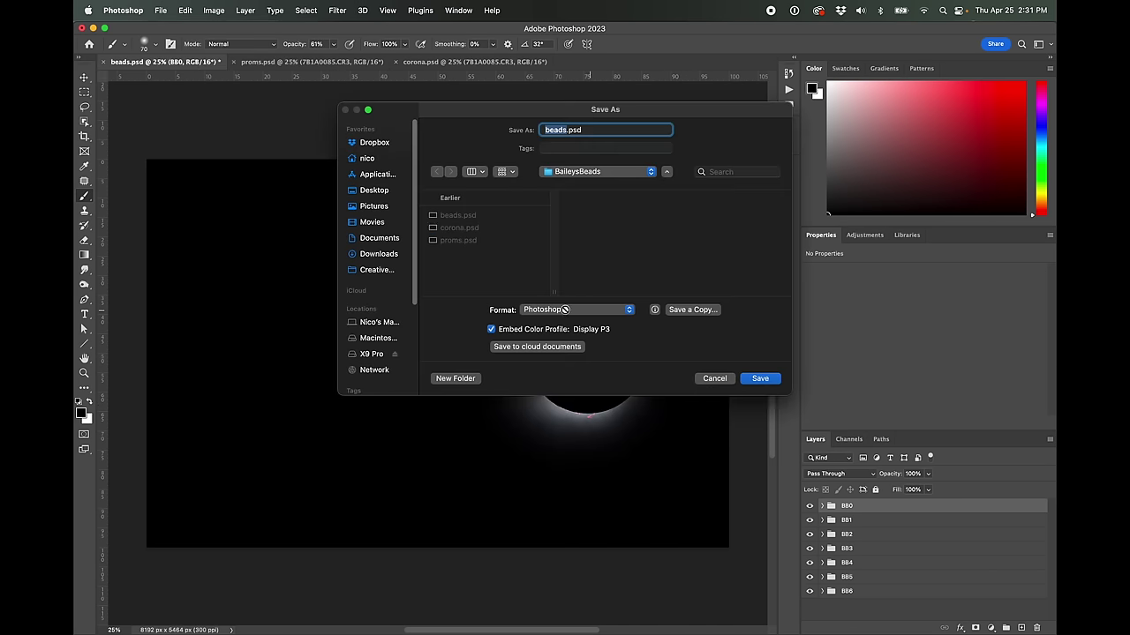
{"action": "left_click", "coordinate": [583, 310]}
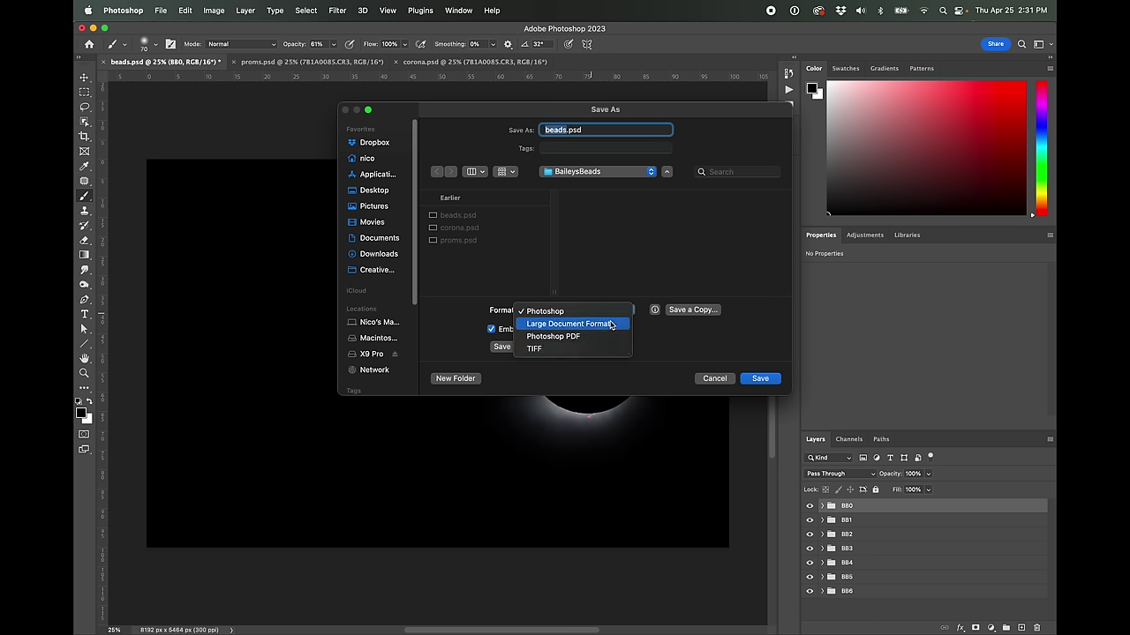
{"action": "key", "text": "Return"}
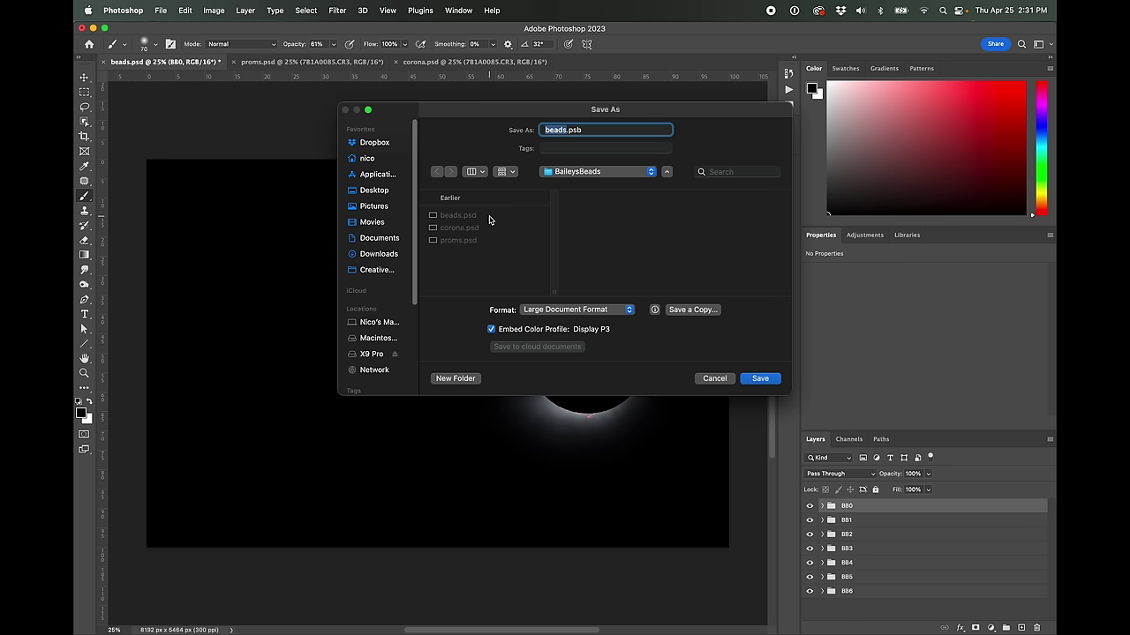
{"action": "key", "text": "Right"}
{"action": "type", "text": "-composite"}
{"action": "left_click", "coordinate": [759, 379]}
{"action": "left_click", "coordinate": [760, 379]}
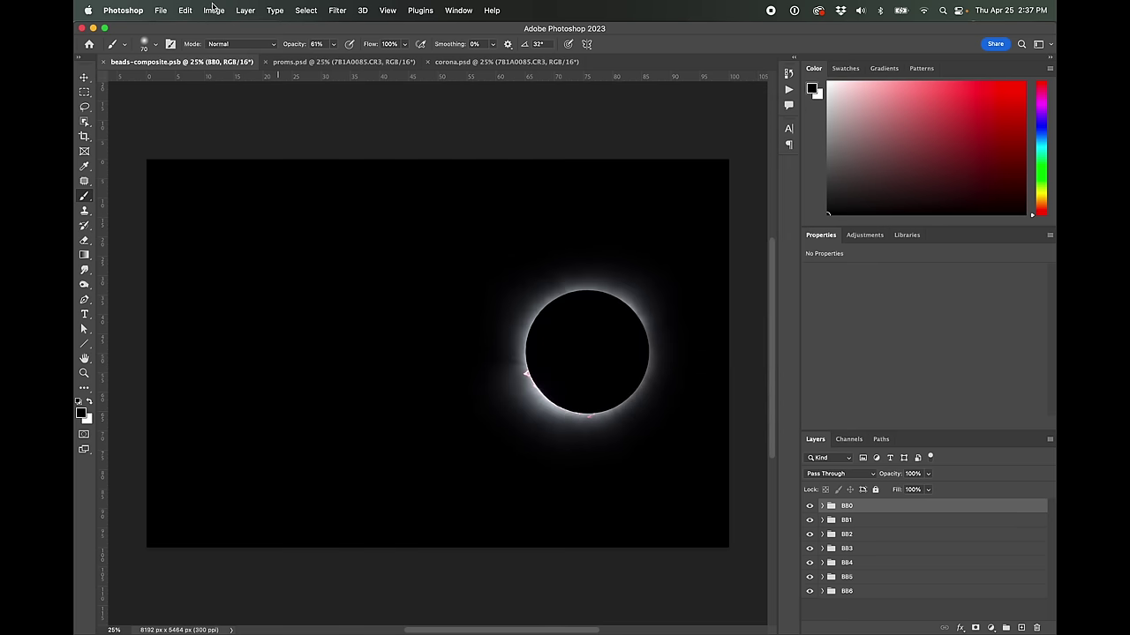
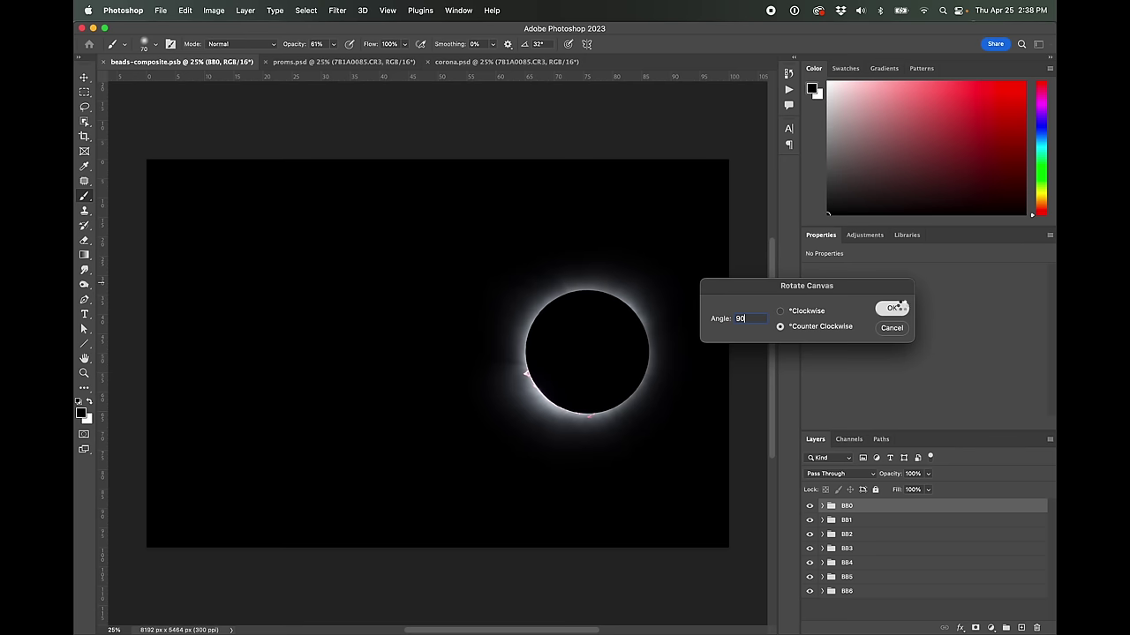
Rotate the canvas 90° counter clockwise and check the layers inside group BB0
{"action": "left_click", "coordinate": [891, 308]}
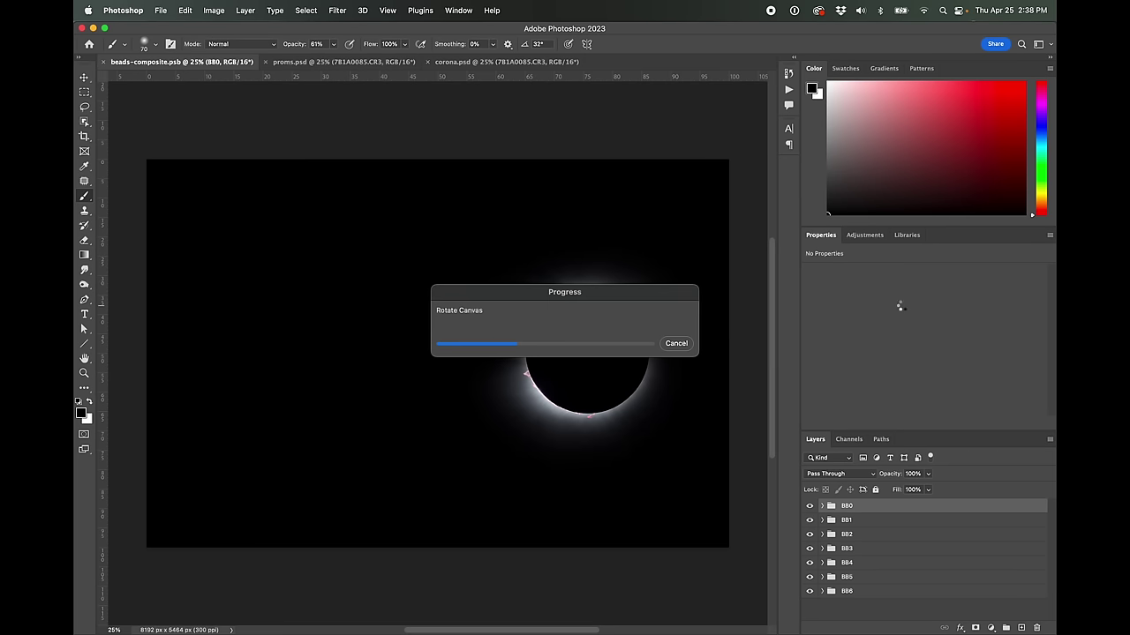
{"action": "left_click", "coordinate": [821, 505]}
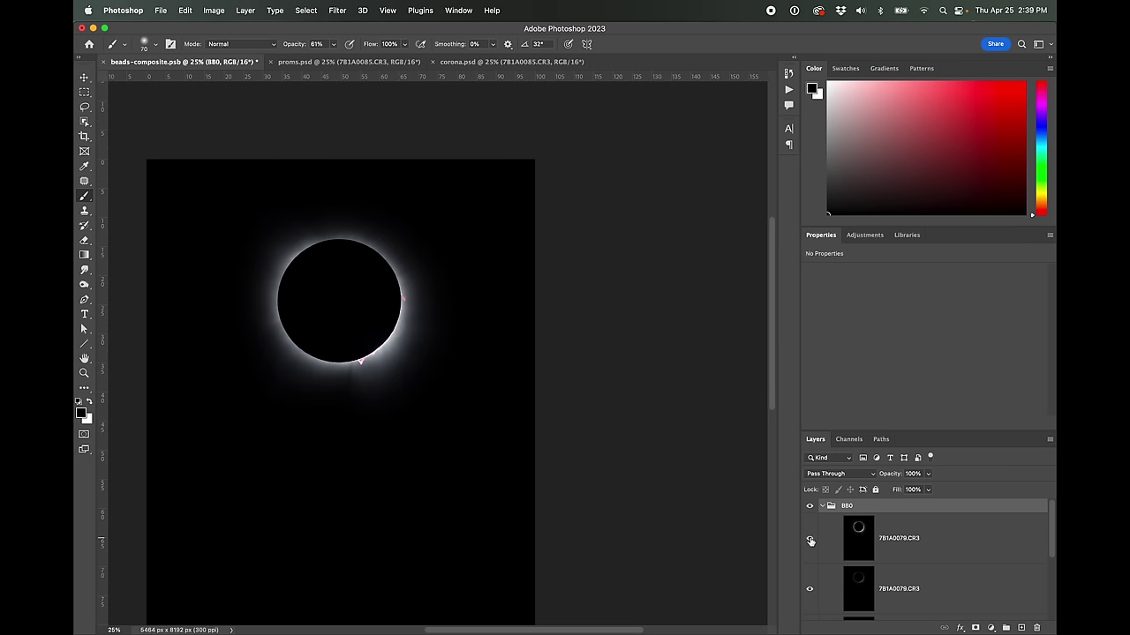
{"action": "left_click", "coordinate": [822, 507]}
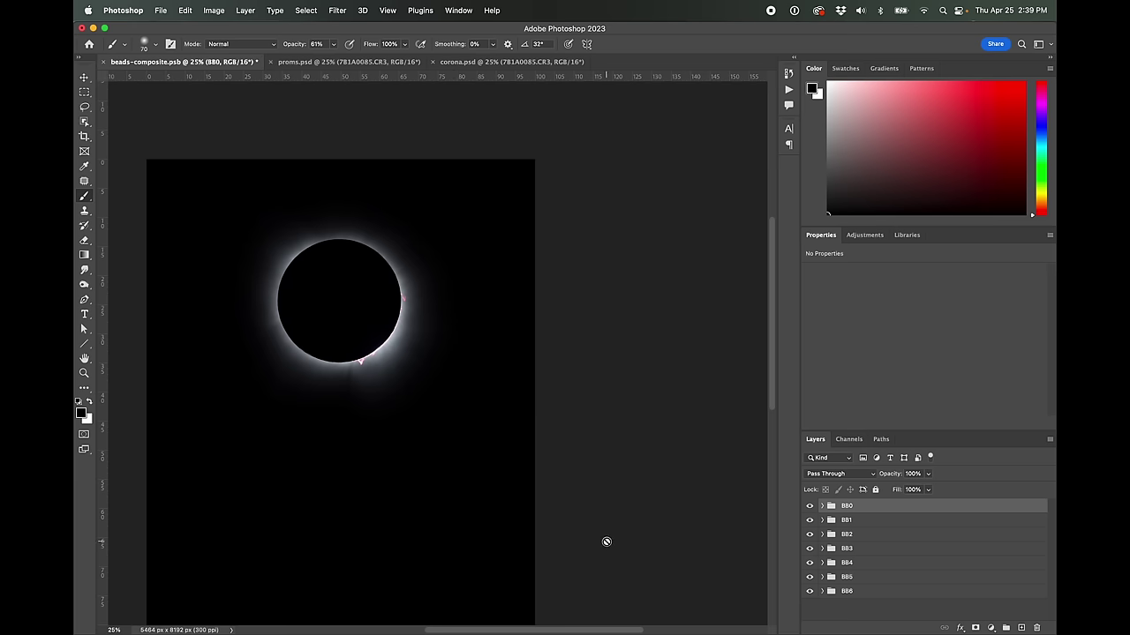
Set the canvas width to 8192 pixels with Relative off, anchored at the middle right so the canvas extends to the left
{"action": "key", "text": "super+minus"}
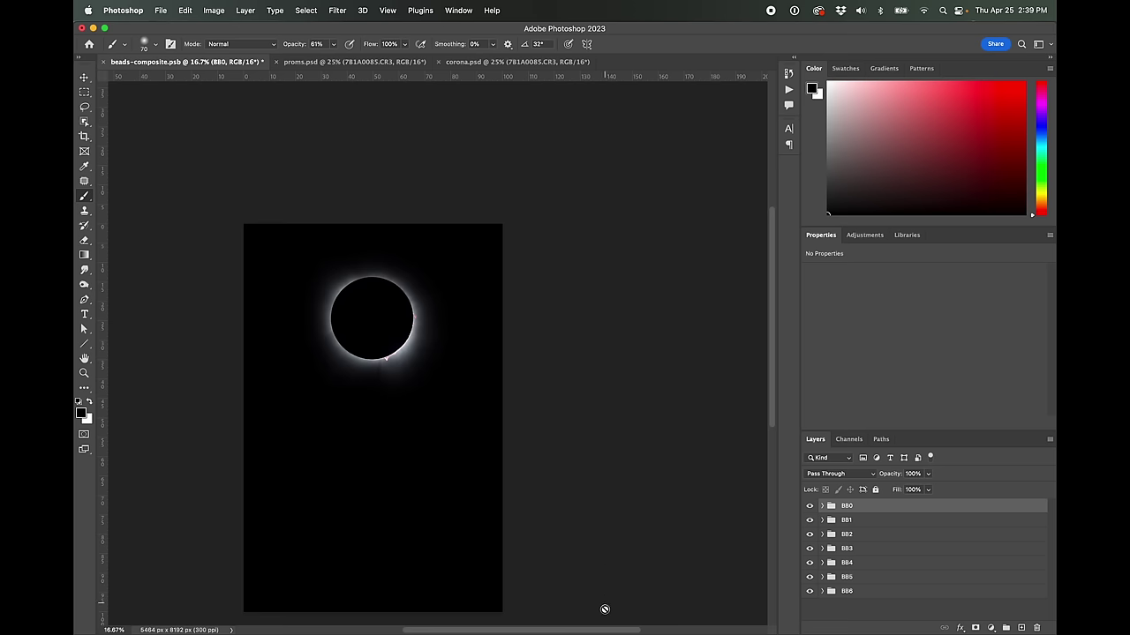
{"action": "left_click_drag", "start_coordinate": [605, 632], "coordinate": [551, 632]}
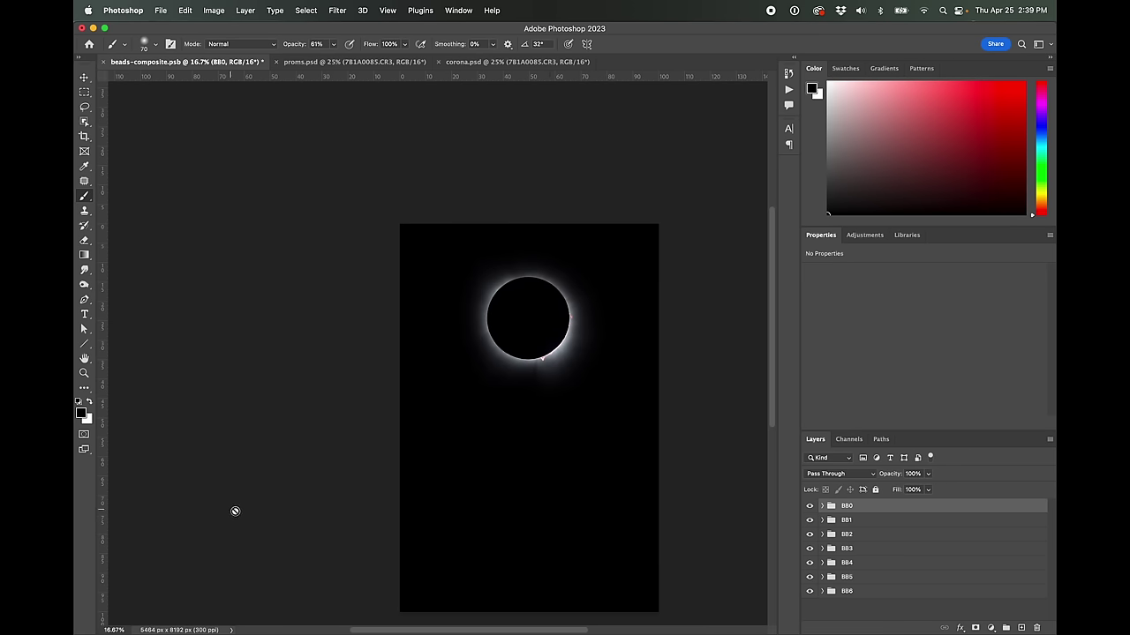
{"action": "mouse_move", "coordinate": [406, 621]}
{"action": "mouse_move", "coordinate": [772, 421]}
{"action": "left_mouse_down"}
{"action": "mouse_move", "coordinate": [772, 468]}
{"action": "mouse_move", "coordinate": [764, 439]}
{"action": "left_mouse_up"}
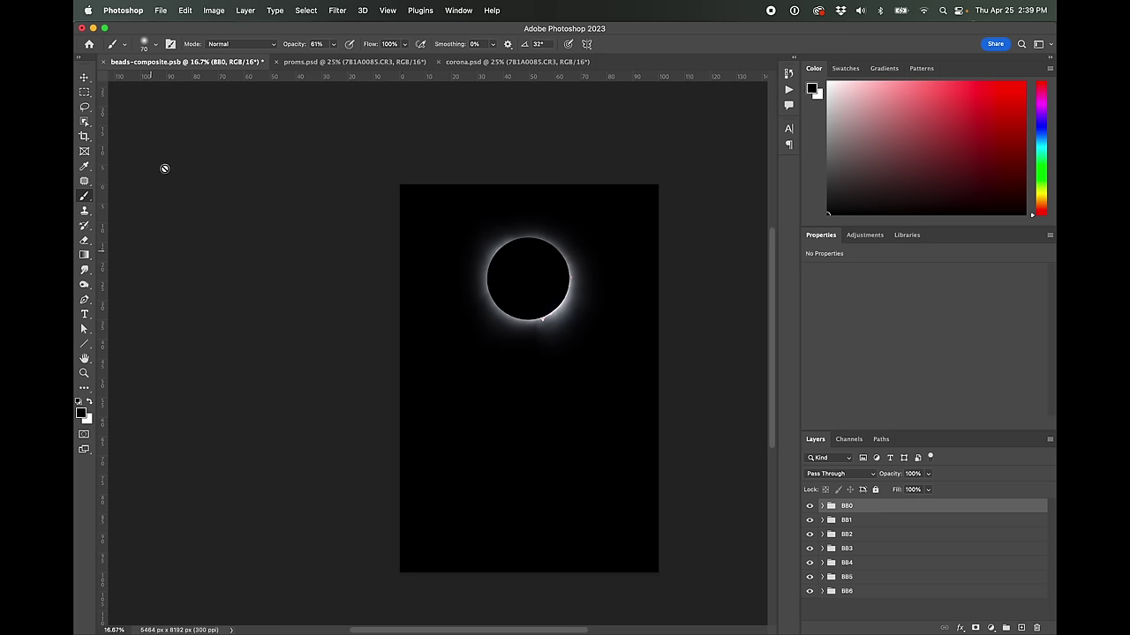
{"action": "left_click", "coordinate": [217, 10]}
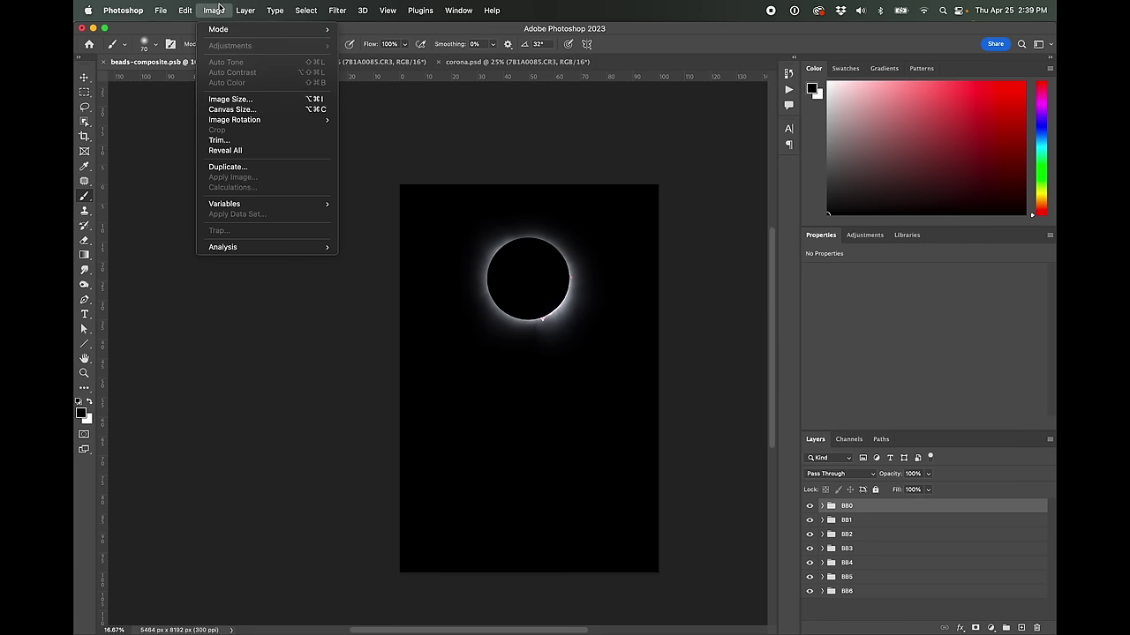
{"action": "left_click", "coordinate": [229, 110]}
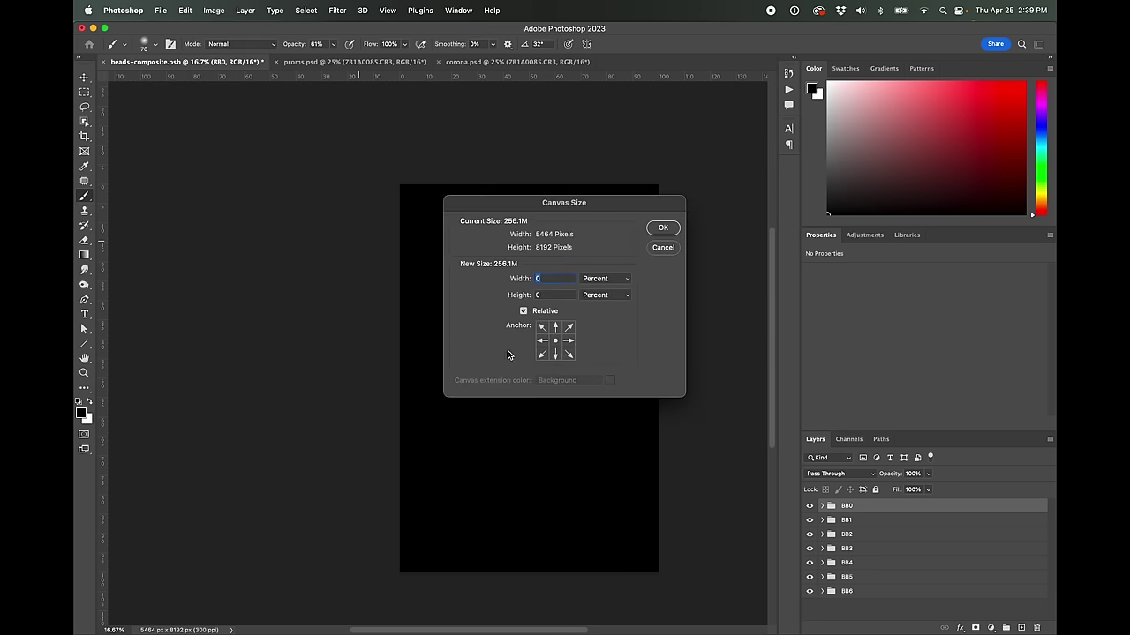
{"action": "left_click", "coordinate": [569, 341]}
{"action": "left_click", "coordinate": [523, 311]}
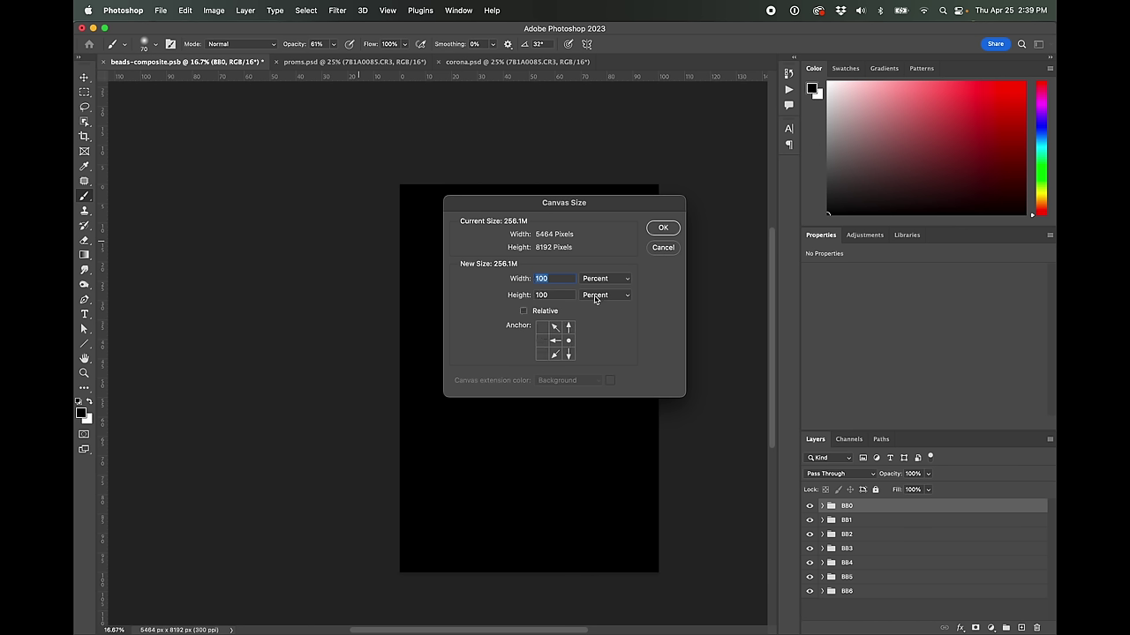
{"action": "left_click", "coordinate": [606, 279]}
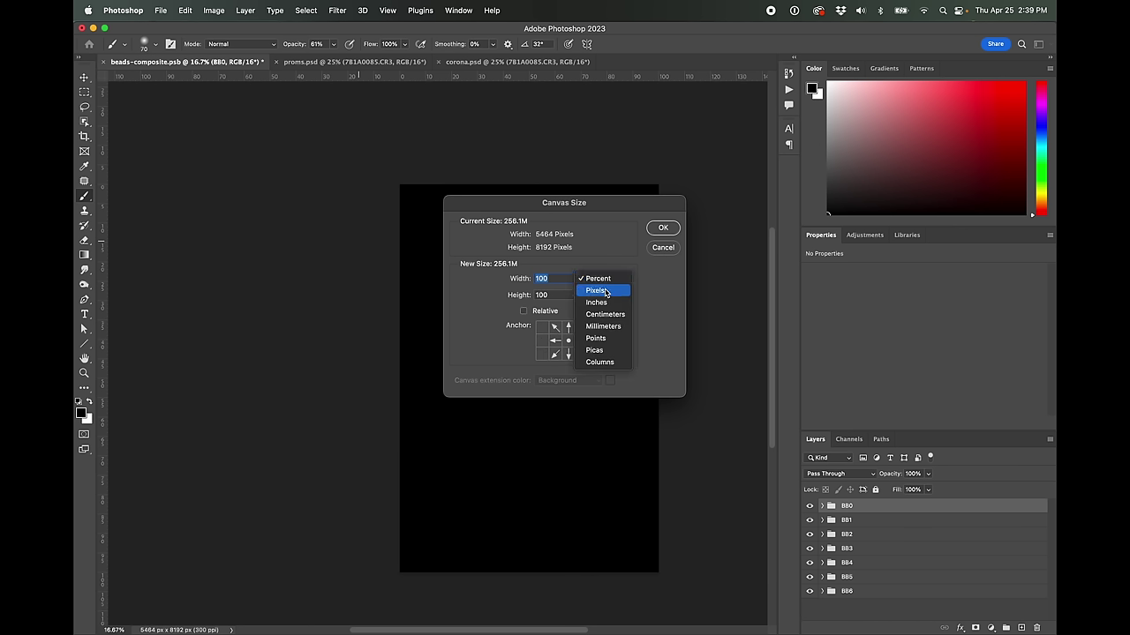
{"action": "left_click", "coordinate": [606, 291]}
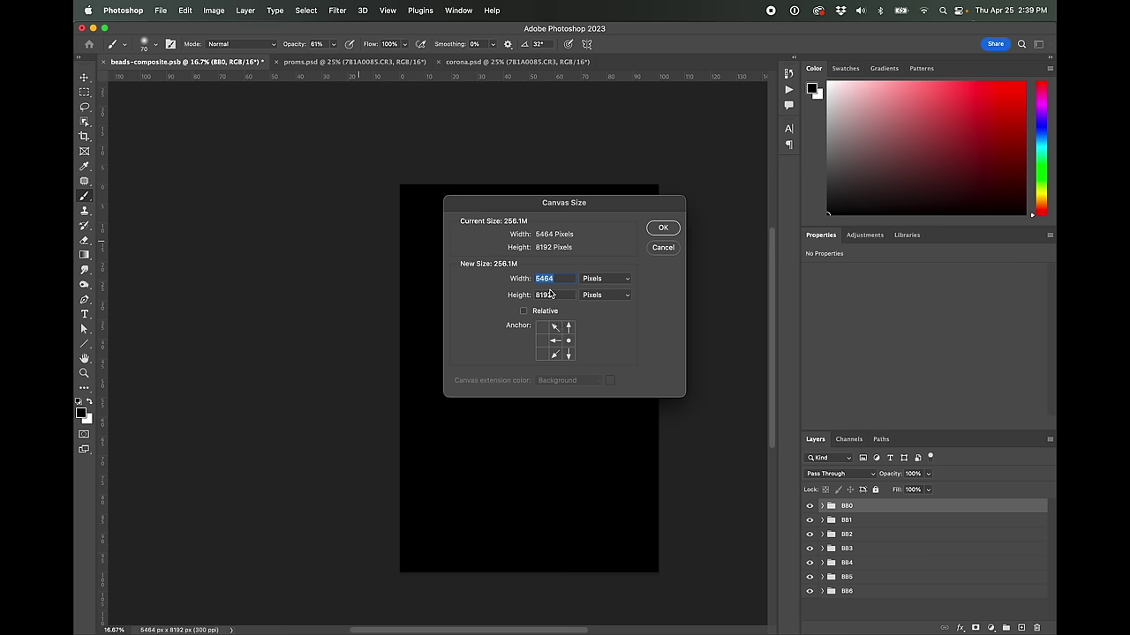
{"action": "type", "text": "8192"}
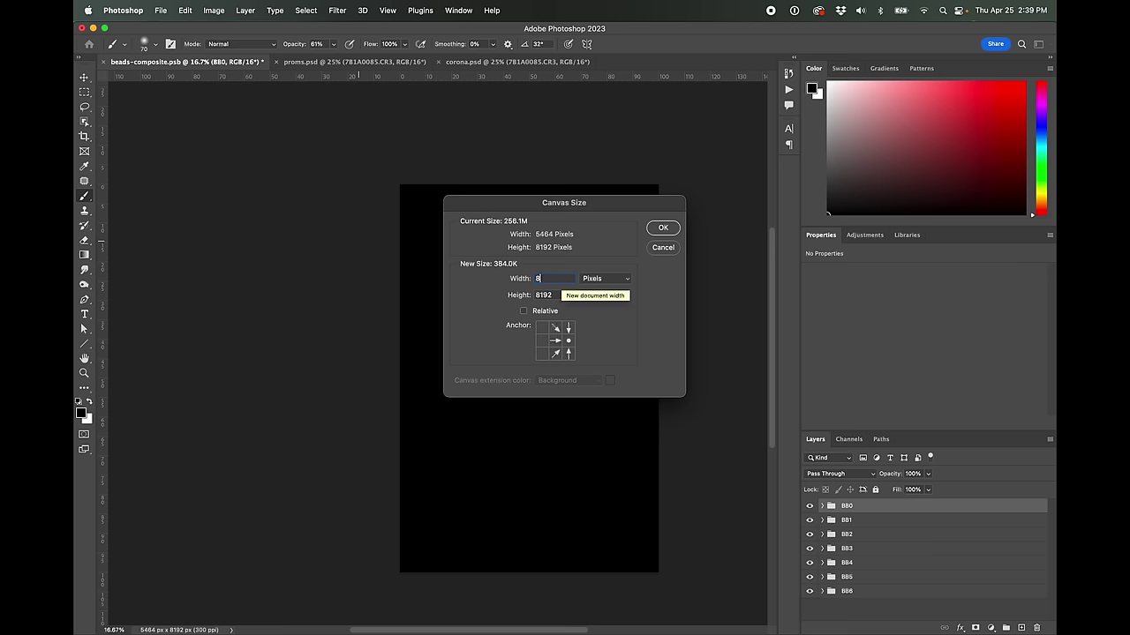
{"action": "left_click", "coordinate": [668, 231]}
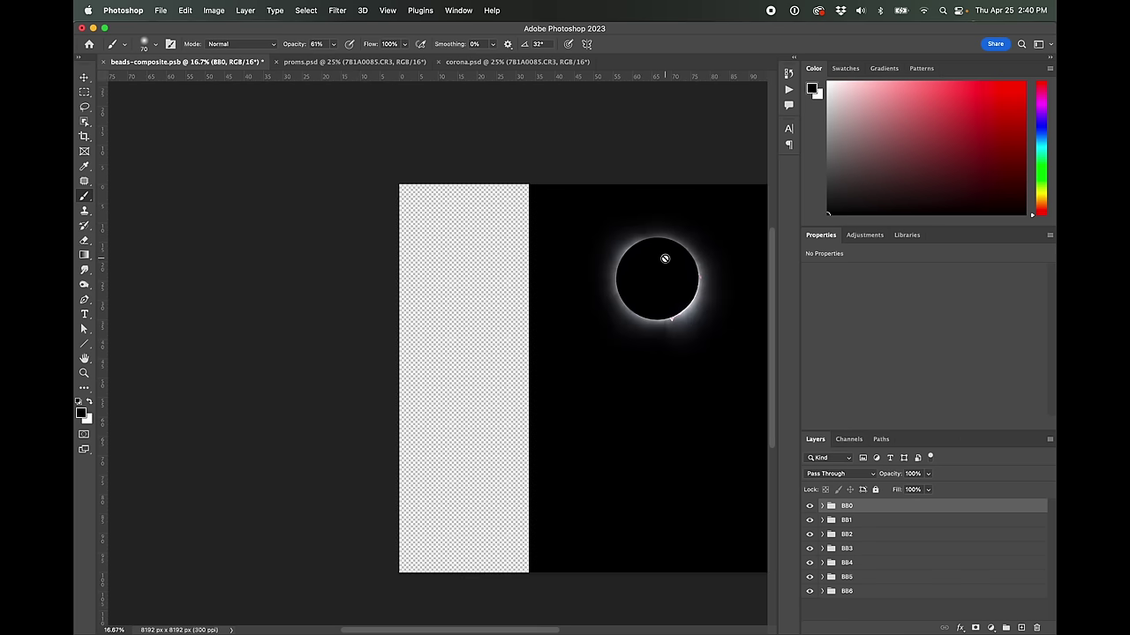
Add a new layer above the BB0 group and fill it with black
{"action": "key", "text": "super+0"}
{"action": "key", "text": "super+minus"}
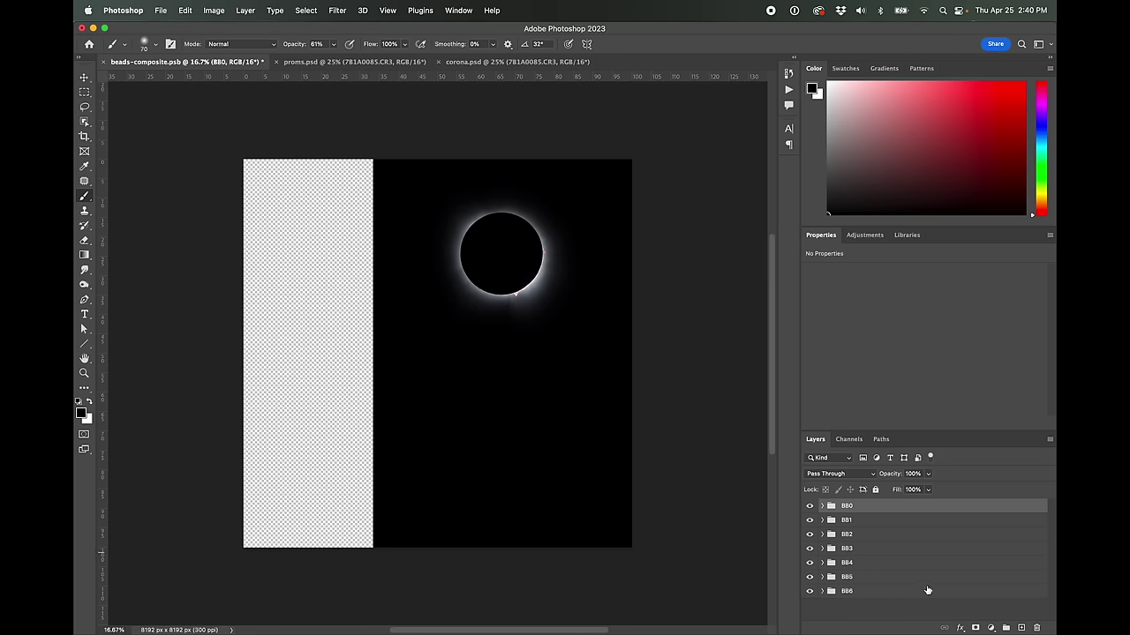
{"action": "left_click", "coordinate": [1022, 628]}
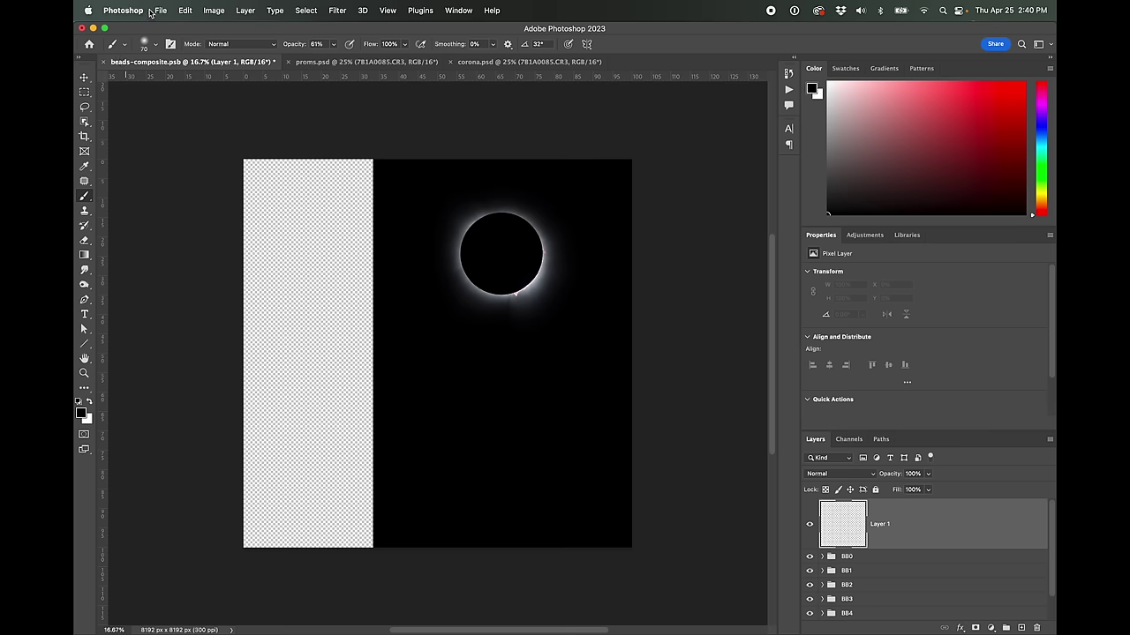
{"action": "left_click", "coordinate": [184, 10]}
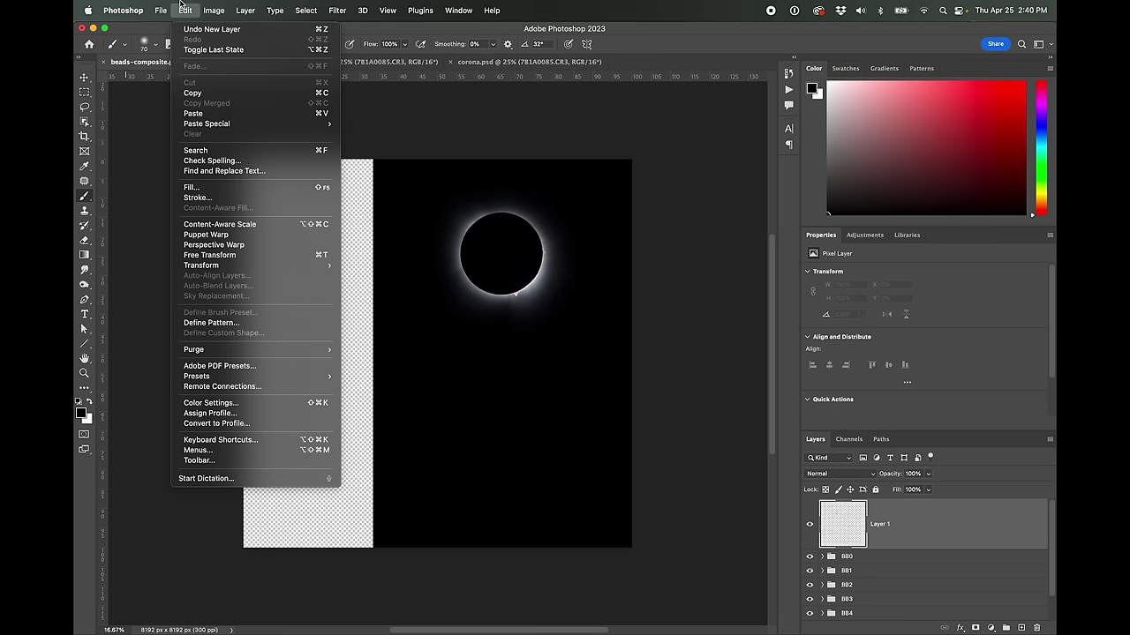
{"action": "left_click", "coordinate": [242, 193]}
{"action": "left_click", "coordinate": [636, 265]}
{"action": "key", "text": "b"}
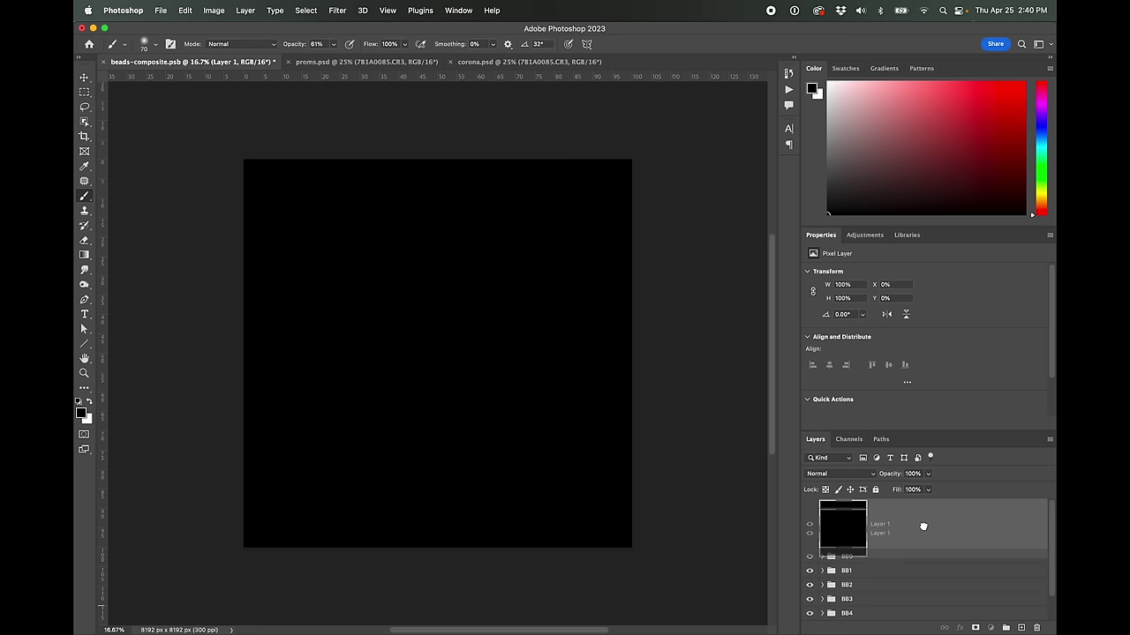
Rename the black-filled layer as black and move it between the BB0 and BB1 groups
{"action": "double_click", "coordinate": [880, 524]}
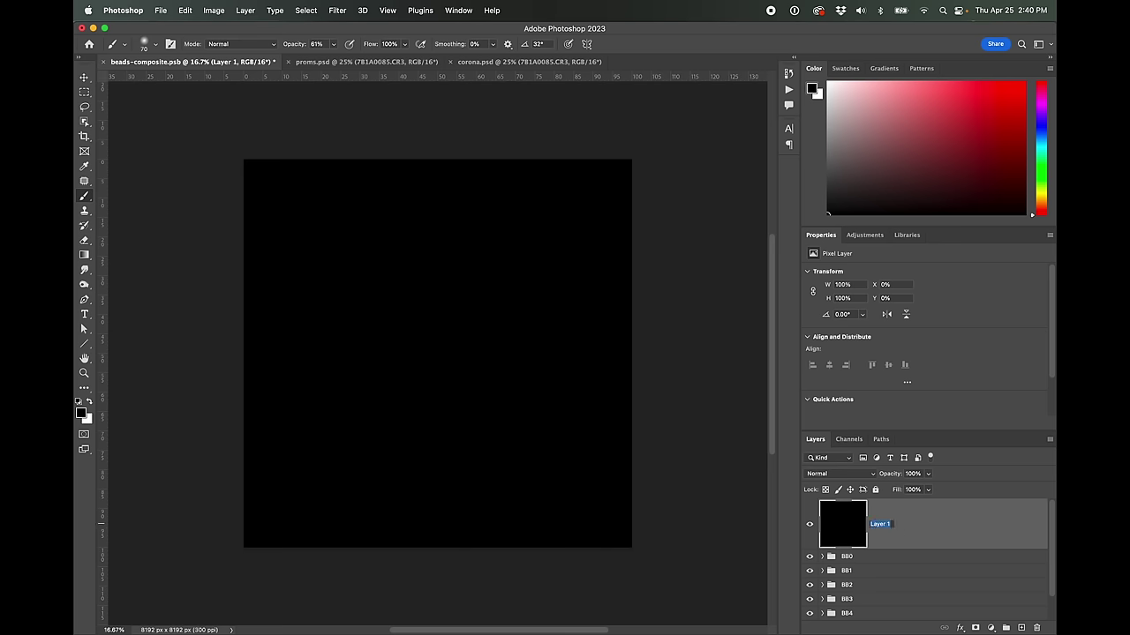
{"action": "type", "text": "black"}
{"action": "key", "text": "Return"}
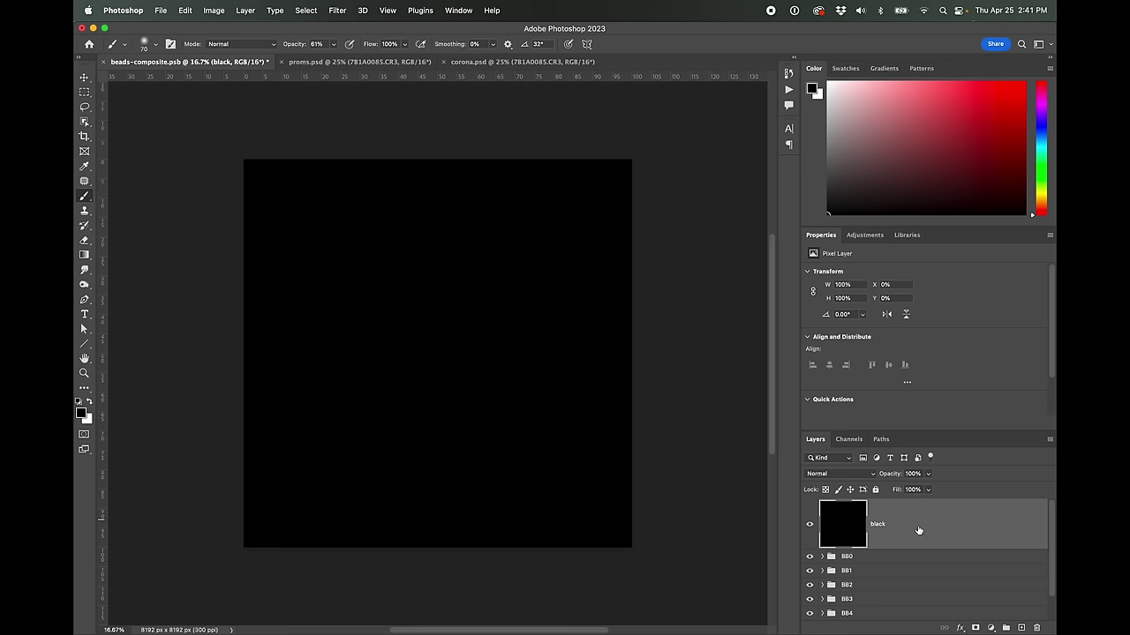
{"action": "left_click_drag", "start_coordinate": [917, 530], "coordinate": [914, 564]}
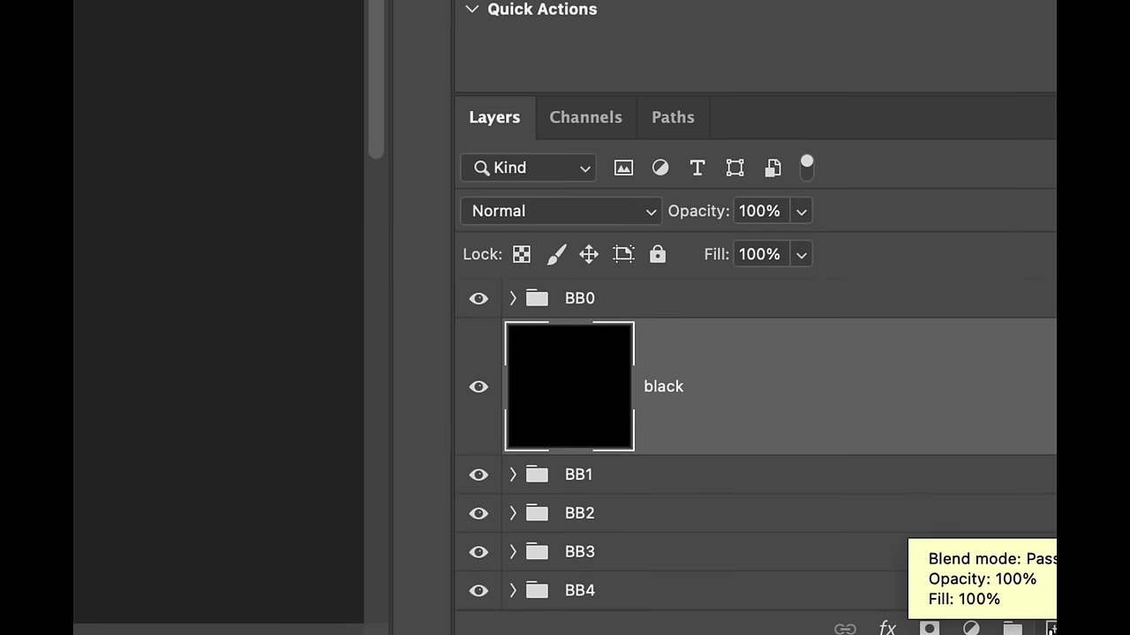
{"action": "mouse_move", "coordinate": [883, 539]}
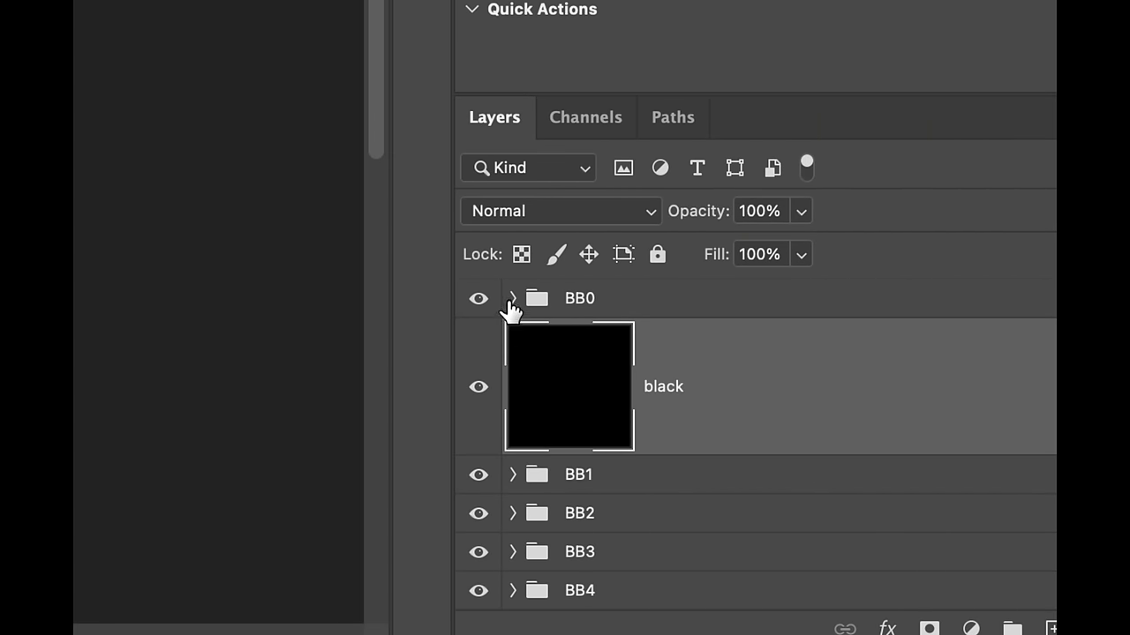
{"action": "left_click", "coordinate": [512, 299]}
{"action": "left_click", "coordinate": [511, 299]}
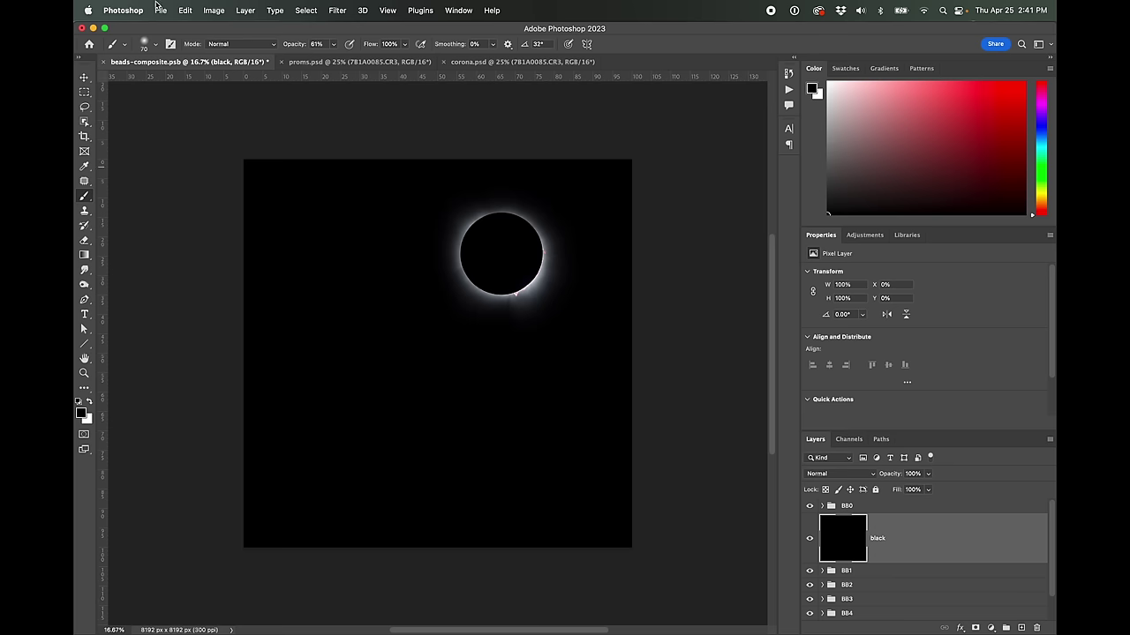
Save beads-composite.psb and close the proms.psd and corona.psd documents
{"action": "left_click", "coordinate": [159, 10]}
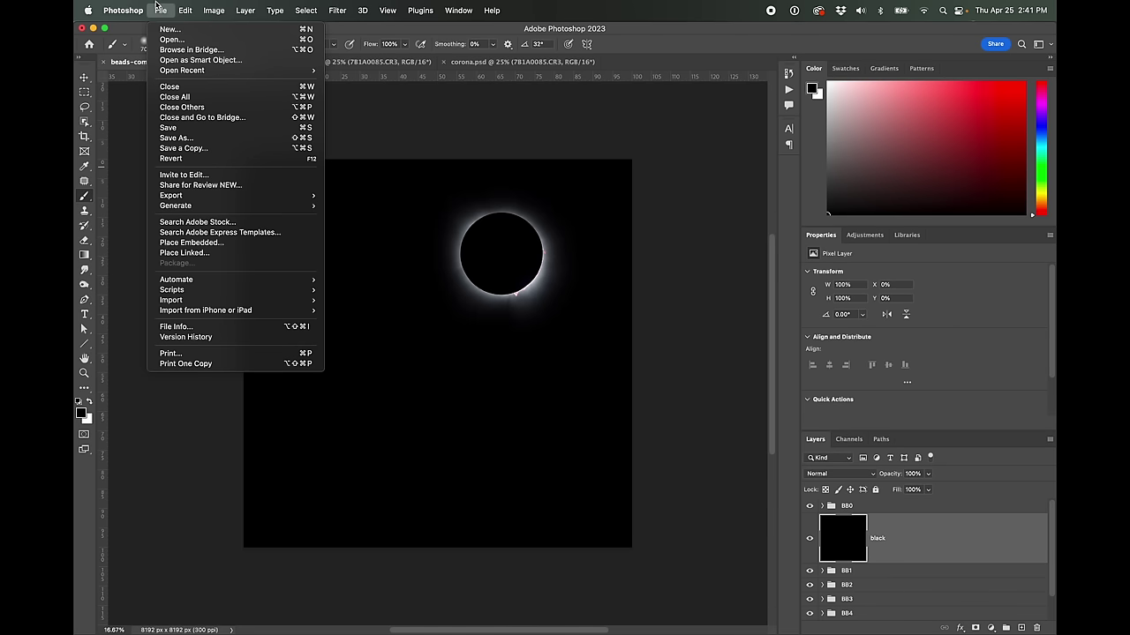
{"action": "left_click", "coordinate": [181, 128]}
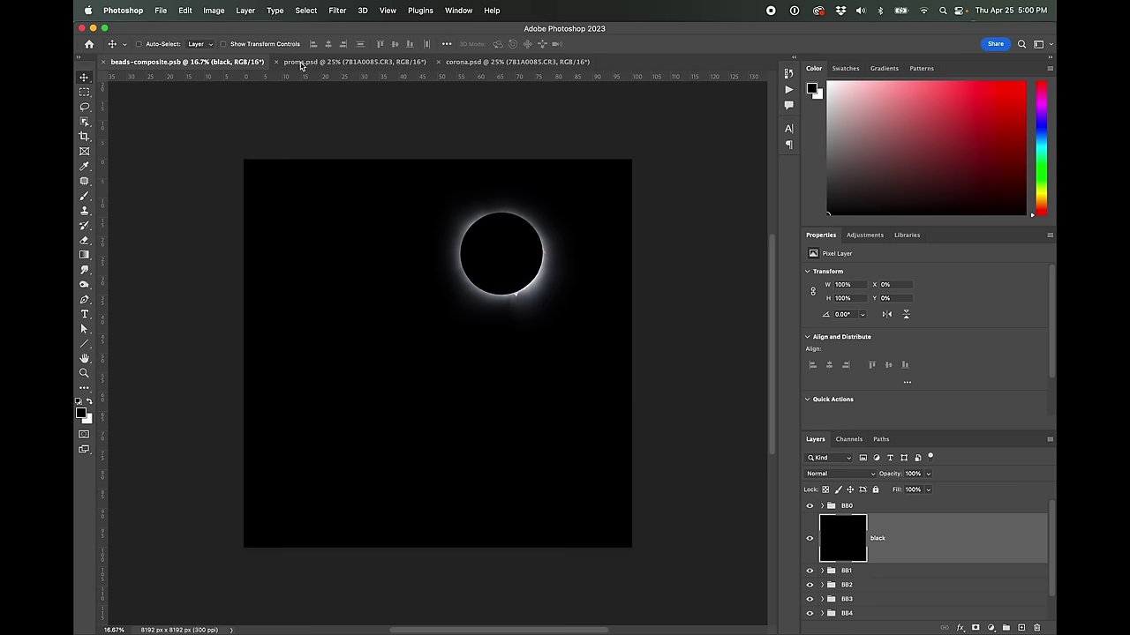
{"action": "left_click", "coordinate": [280, 62]}
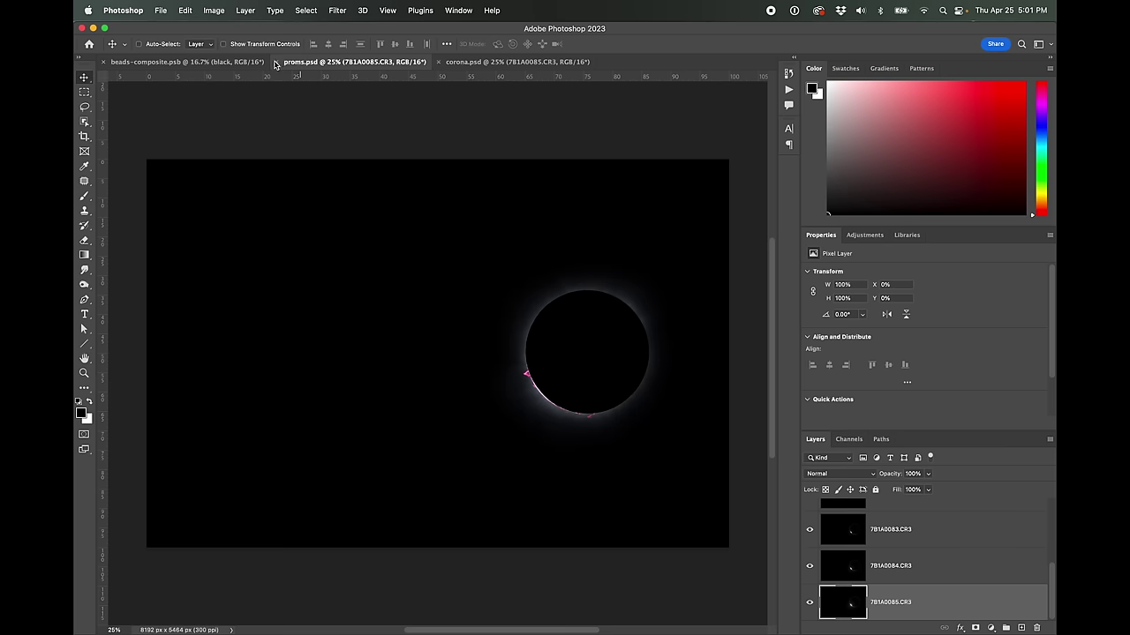
{"action": "left_click", "coordinate": [277, 62]}
{"action": "left_click", "coordinate": [277, 62]}
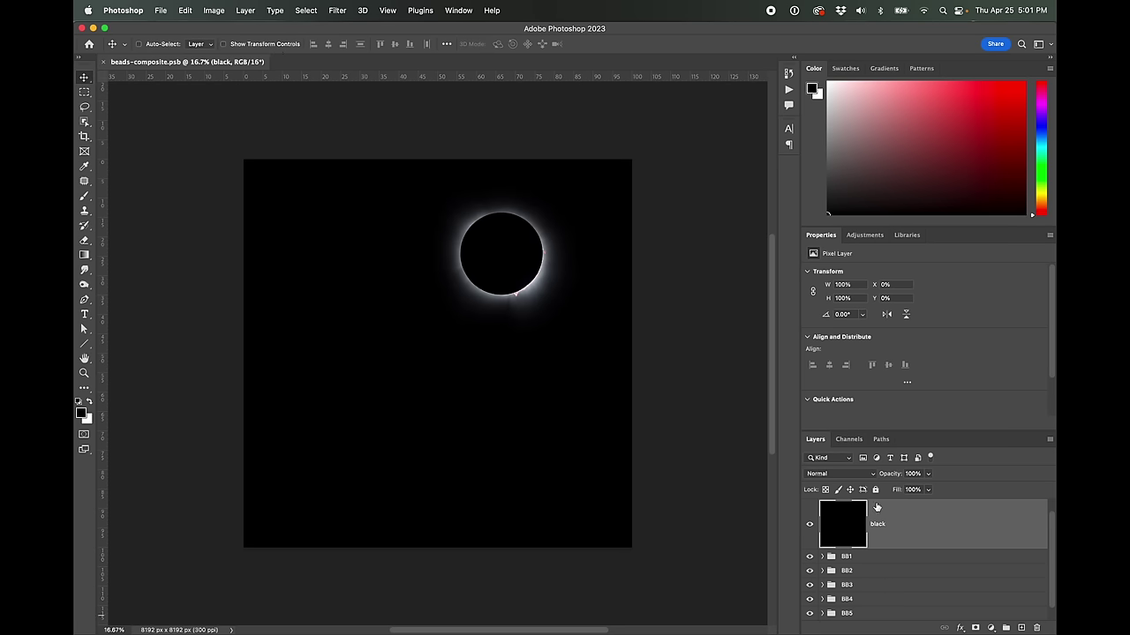
Expand group BB0, hide its upper two 7B1A0079.CR3 layers and select the lowest 7B1A0079.CR3 layer
{"action": "scroll", "coordinate": [1051, 541], "scroll_direction": "up", "scroll_amount": 1}
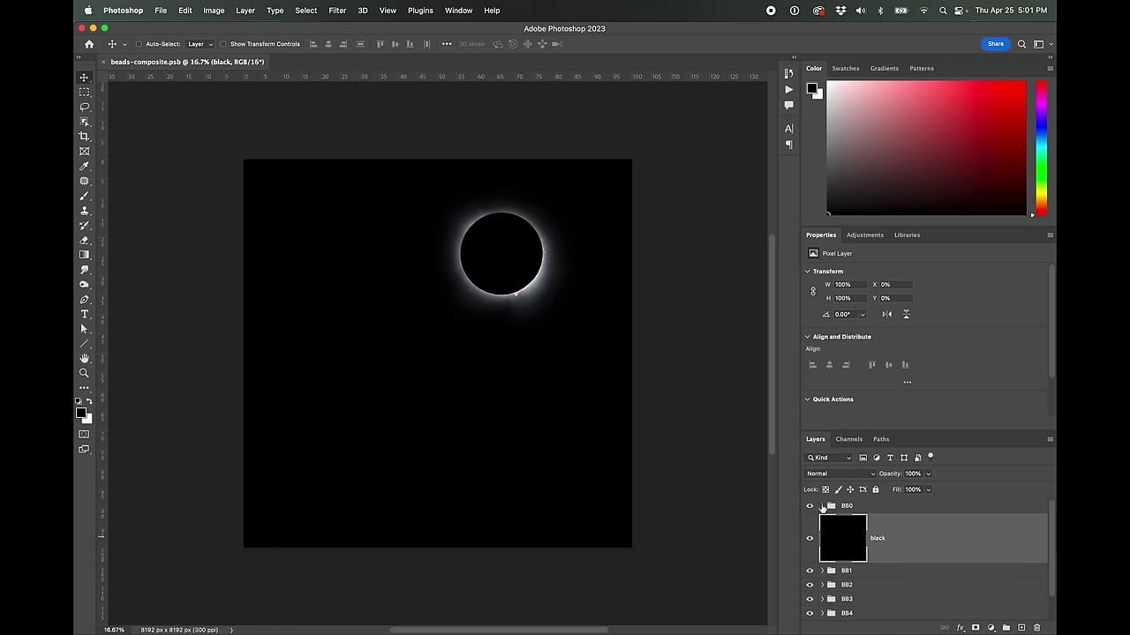
{"action": "left_click", "coordinate": [822, 507]}
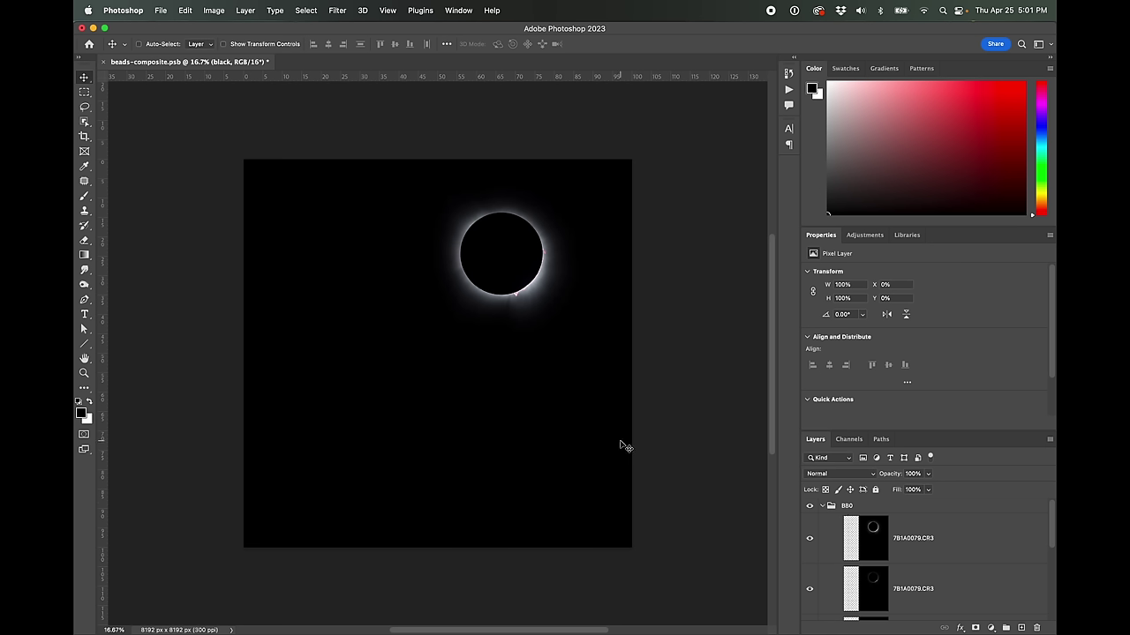
{"action": "scroll", "coordinate": [1050, 556], "scroll_direction": "down", "scroll_amount": 3}
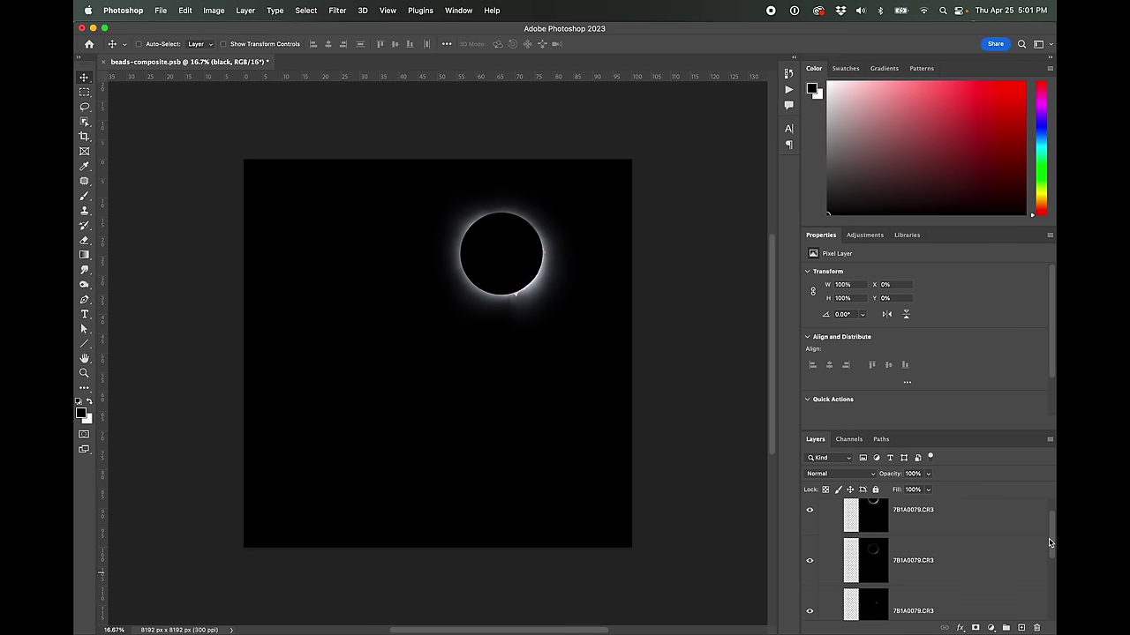
{"action": "scroll", "coordinate": [1050, 552], "scroll_direction": "up", "scroll_amount": 2}
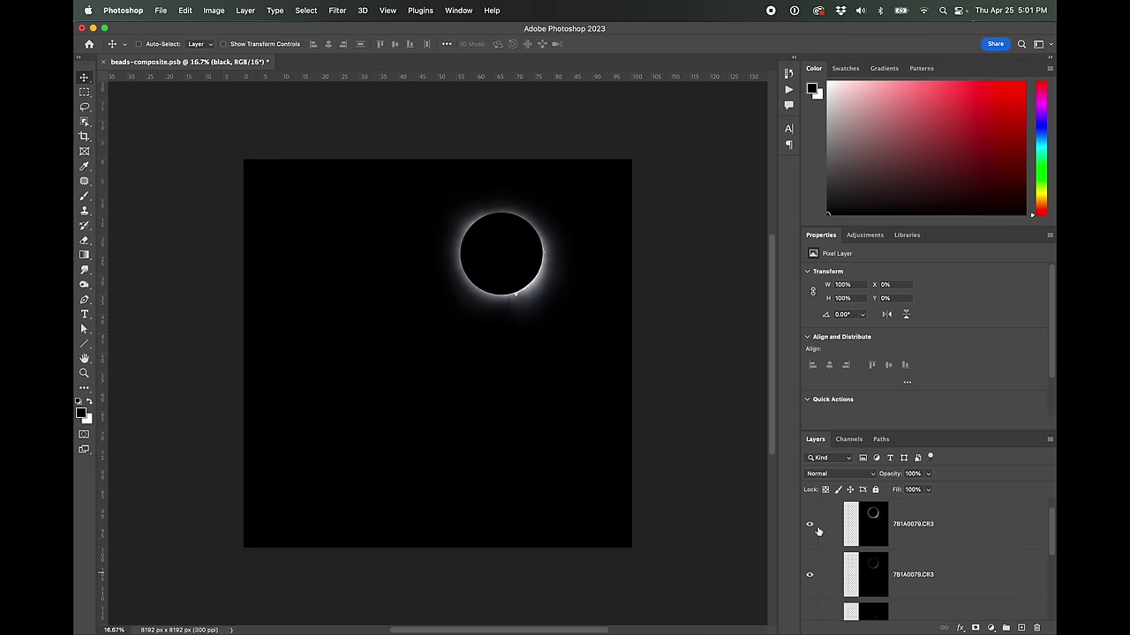
{"action": "left_click_drag", "start_coordinate": [813, 528], "coordinate": [815, 572]}
{"action": "scroll", "coordinate": [882, 570], "scroll_direction": "down", "scroll_amount": 2}
{"action": "left_click", "coordinate": [943, 569]}
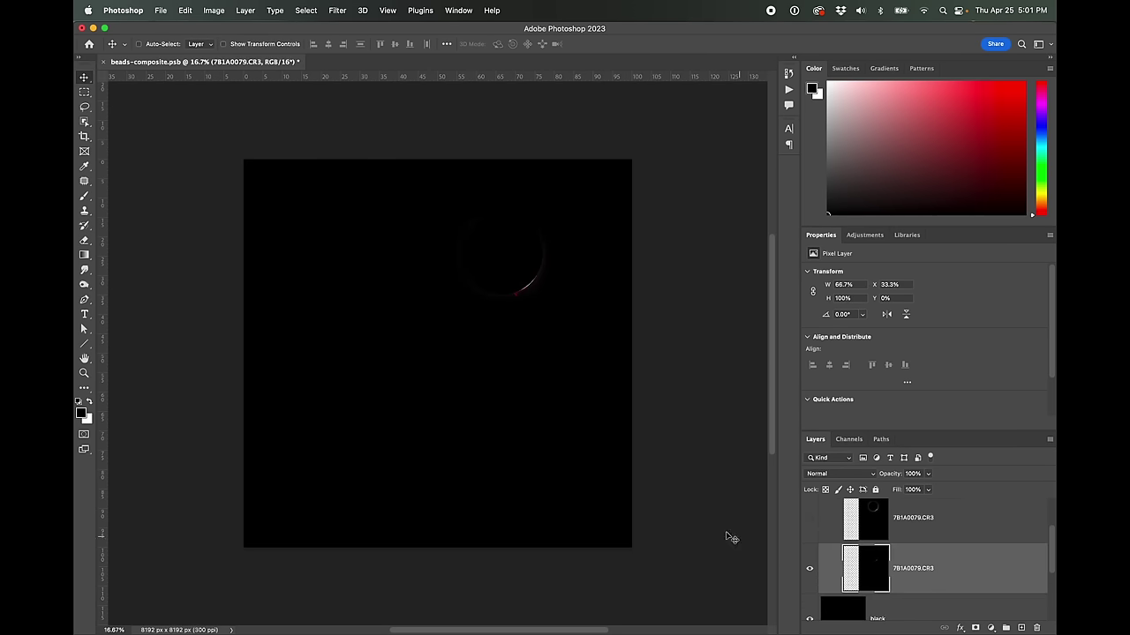
Start a Color Range selection on the lowest BB0 layer and sample the bright white arc along the moon's lower edge
{"action": "key", "text": "super"}
{"action": "key", "text": "super+equal"}
{"action": "key", "text": "super+equal"}
{"action": "key", "text": "super+equal"}
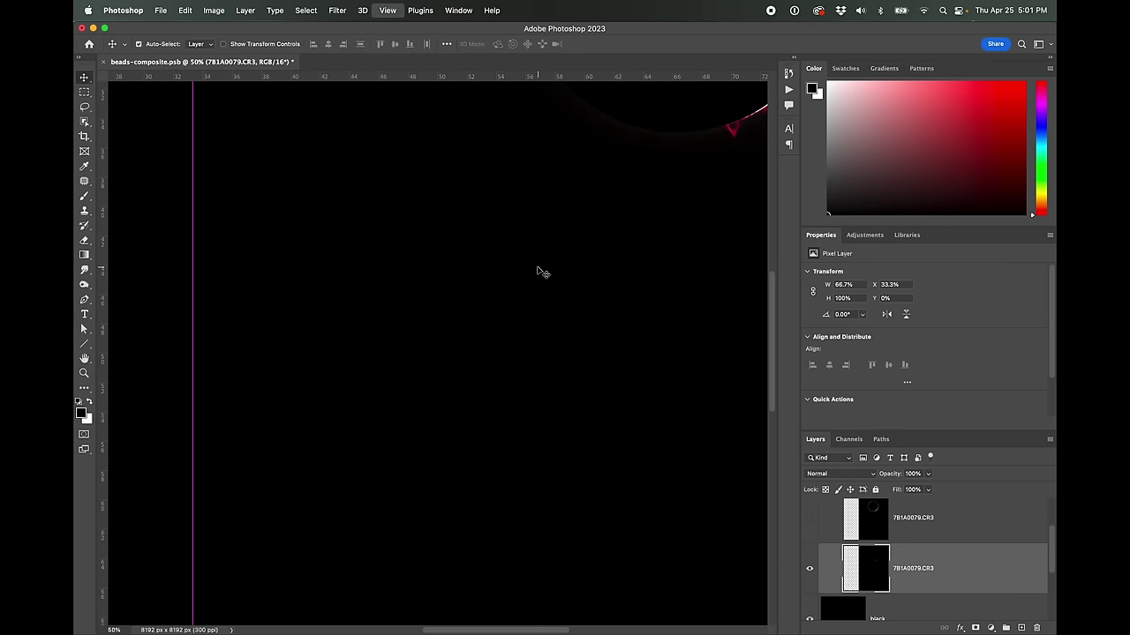
{"action": "key", "text": "super+equal"}
{"action": "left_click_drag", "start_coordinate": [628, 157], "coordinate": [399, 399]}
{"action": "key", "text": "super+equal"}
{"action": "key", "text": "super+equal"}
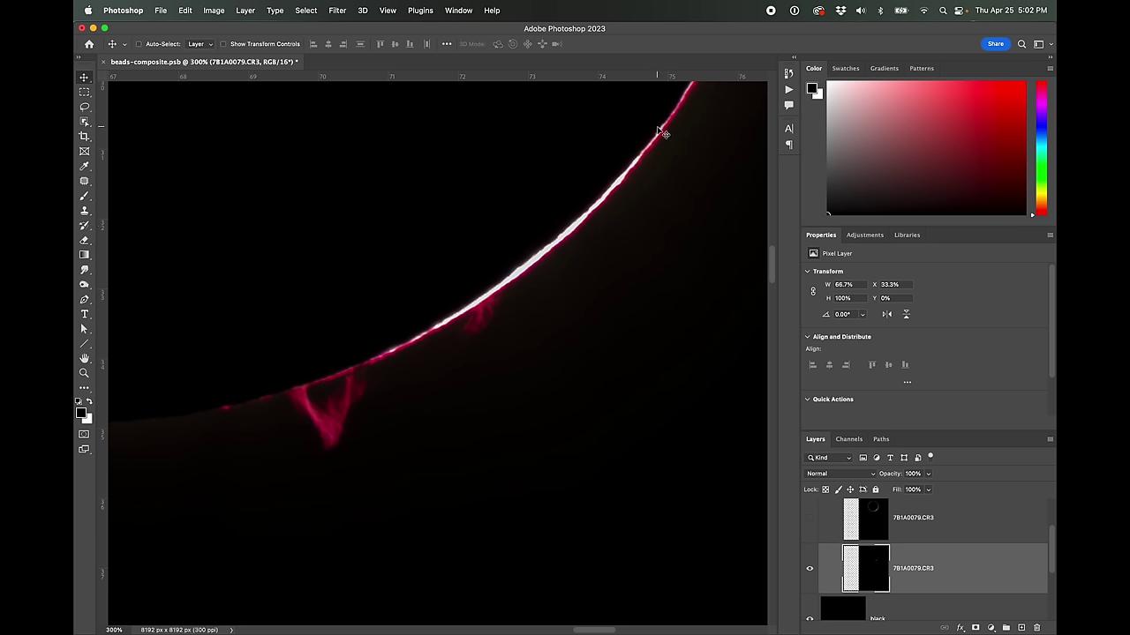
{"action": "left_click_drag", "start_coordinate": [556, 197], "coordinate": [489, 283]}
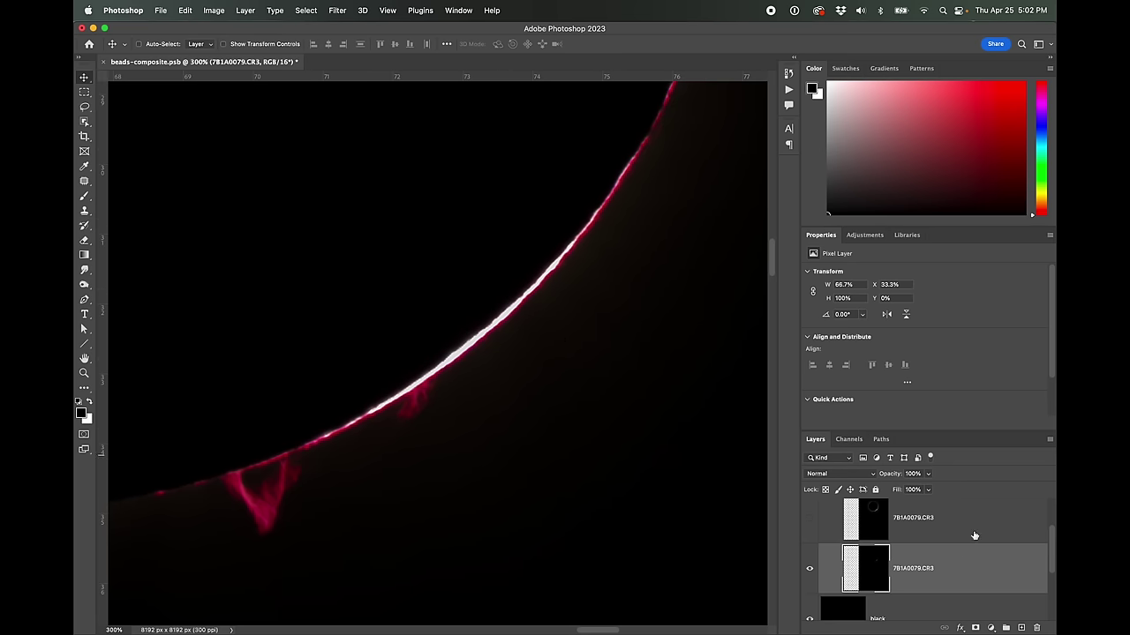
{"action": "mouse_move", "coordinate": [1053, 571]}
{"action": "left_mouse_down"}
{"action": "mouse_move", "coordinate": [1051, 556]}
{"action": "mouse_move", "coordinate": [1046, 564]}
{"action": "left_mouse_up"}
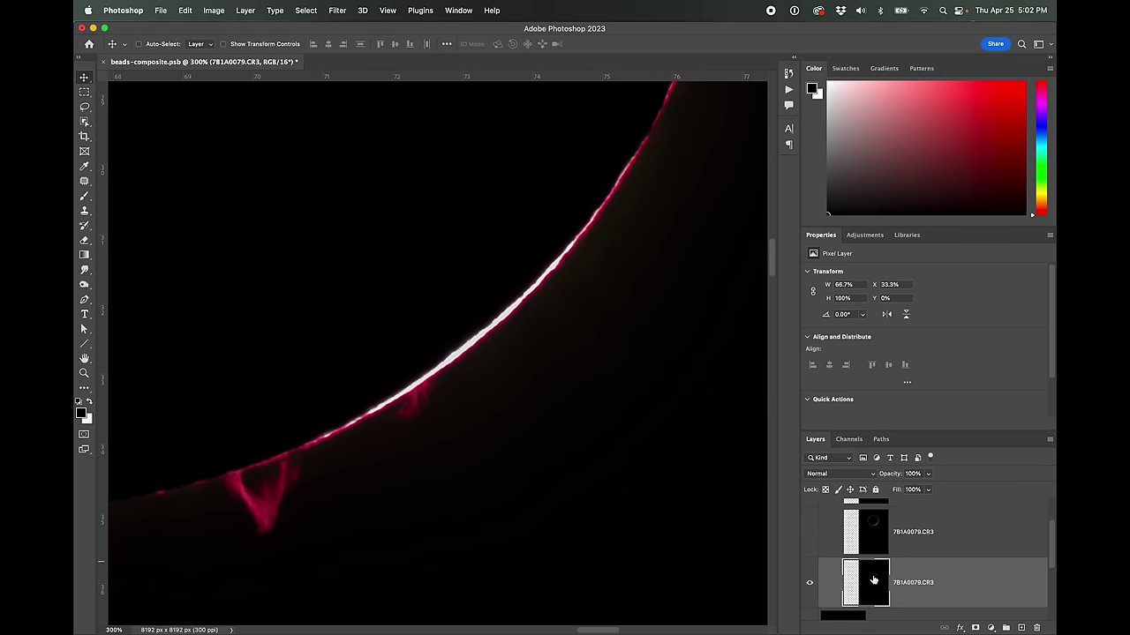
{"action": "left_click", "coordinate": [306, 10]}
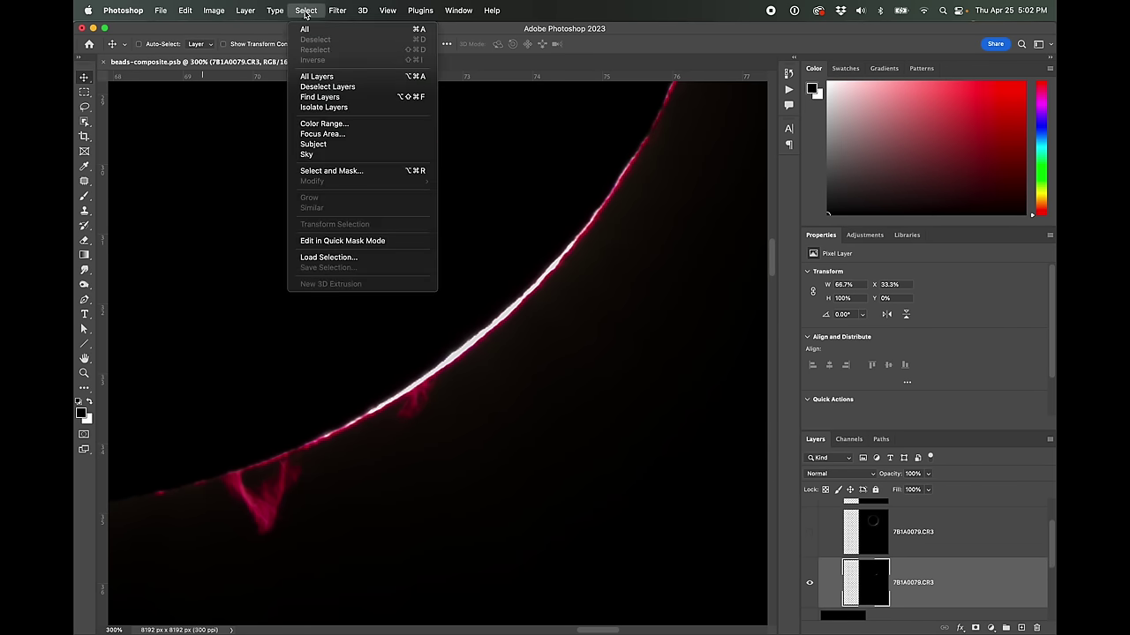
{"action": "left_click", "coordinate": [350, 125]}
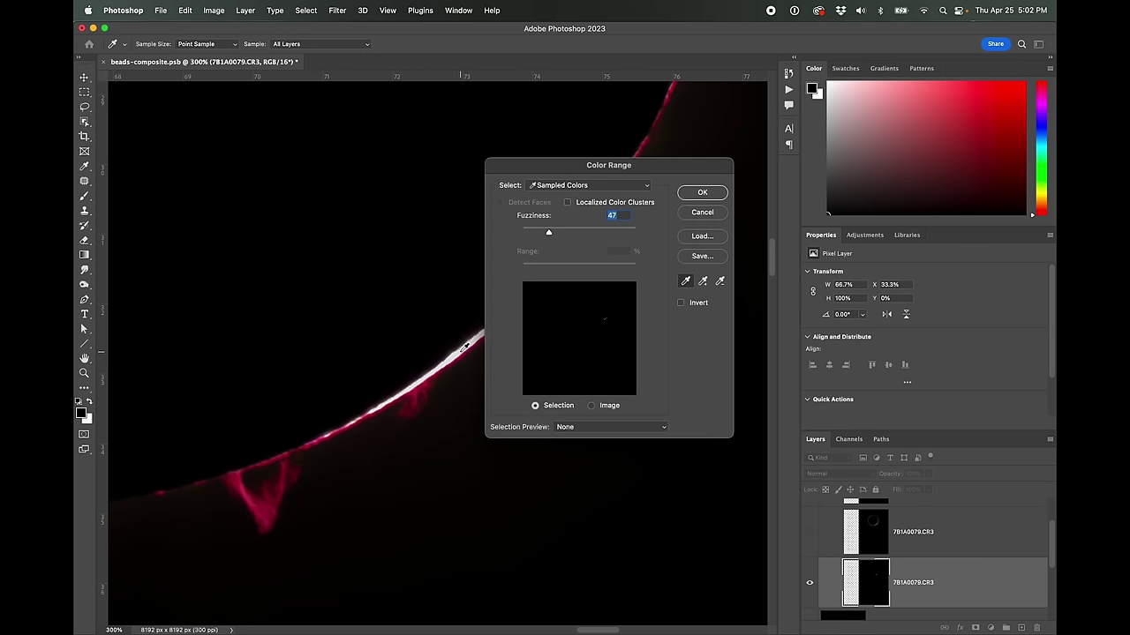
{"action": "left_click", "coordinate": [460, 355]}
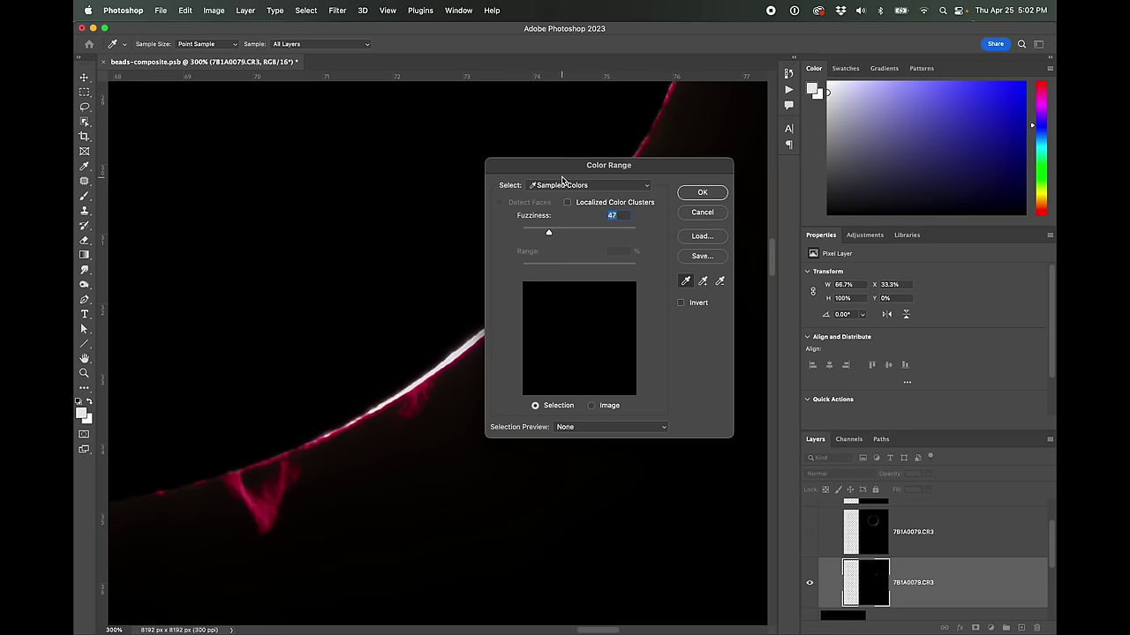
Preview the sampled color range in Grayscale over the image and set Selection Preview back to None
{"action": "left_click_drag", "start_coordinate": [561, 180], "coordinate": [696, 264]}
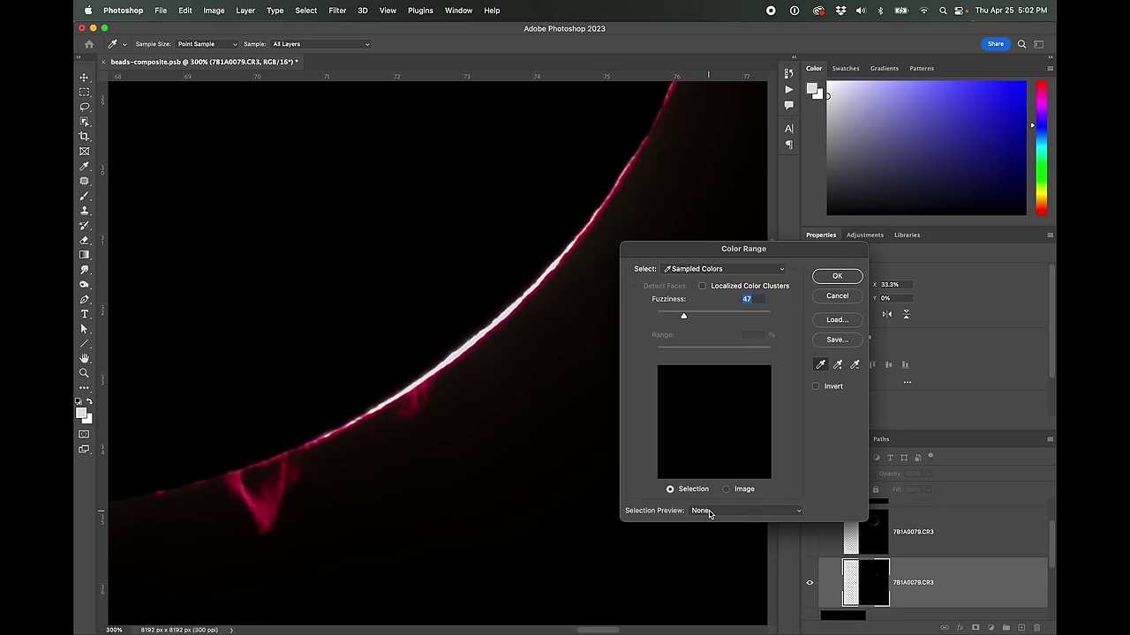
{"action": "left_click", "coordinate": [709, 512]}
{"action": "left_click", "coordinate": [729, 526]}
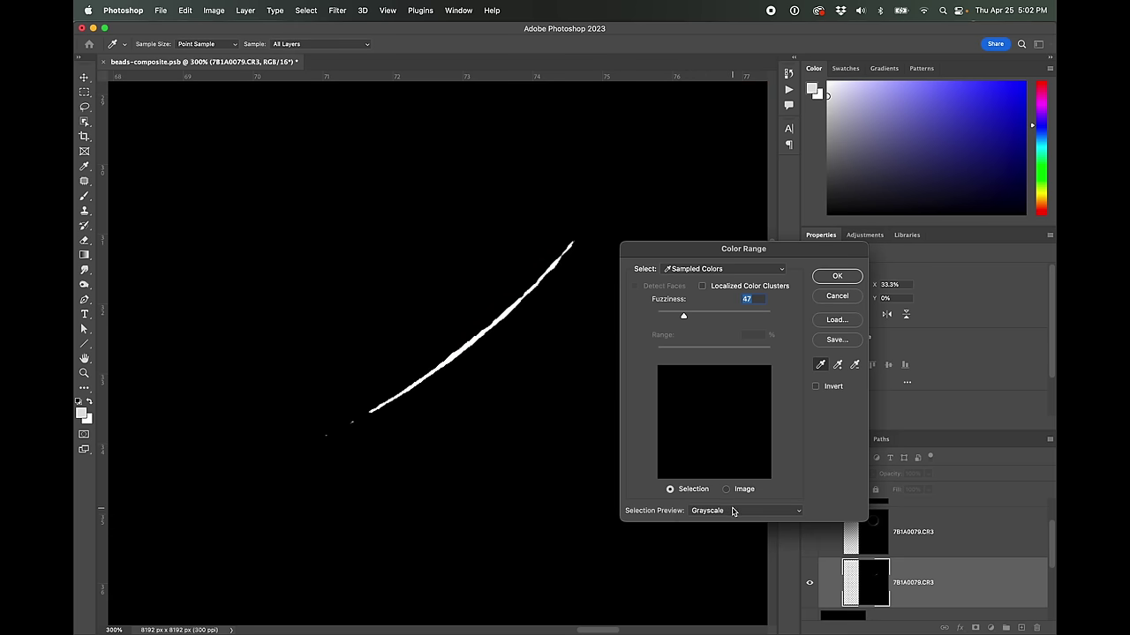
{"action": "left_click", "coordinate": [729, 511]}
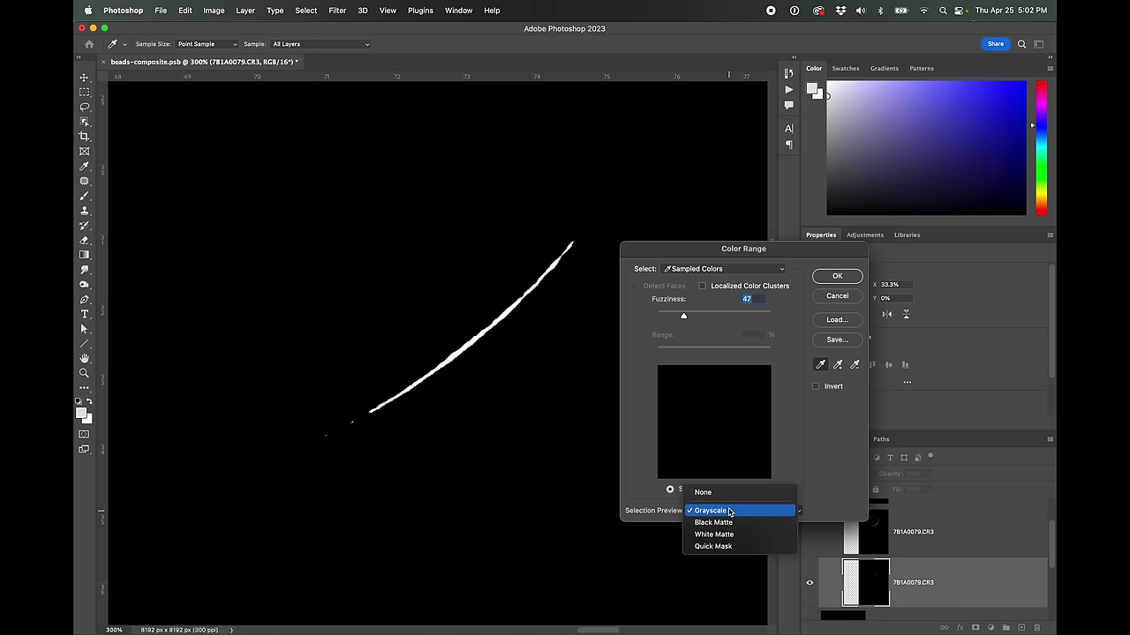
{"action": "left_click", "coordinate": [729, 490]}
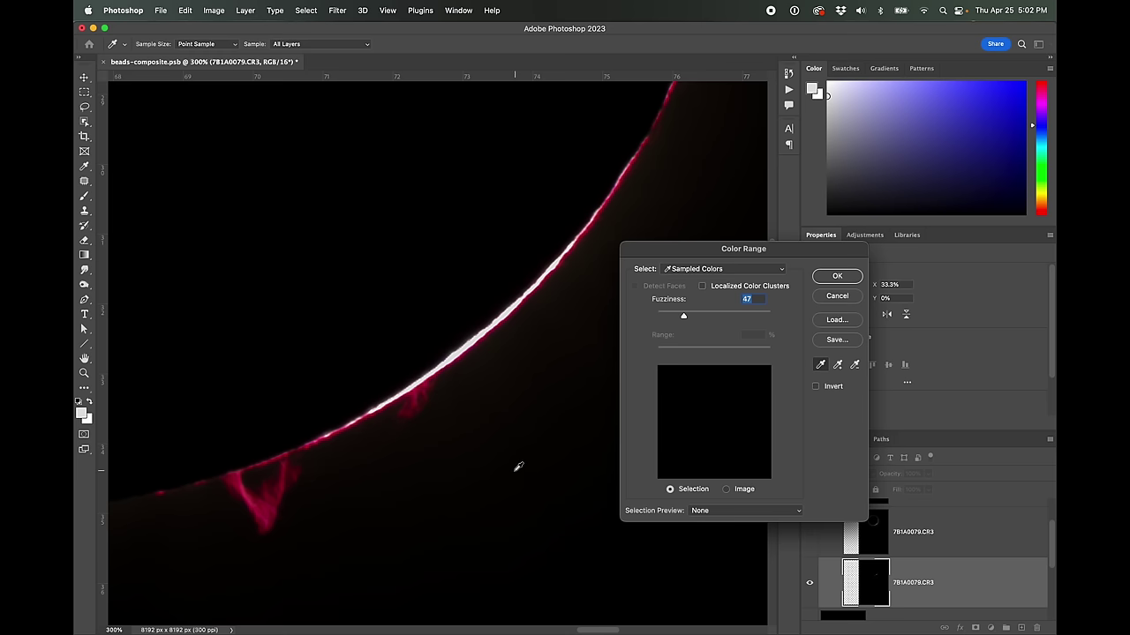
Resample the Color Range color at several points along the white arc, ending near its middle
{"action": "left_click", "coordinate": [568, 253]}
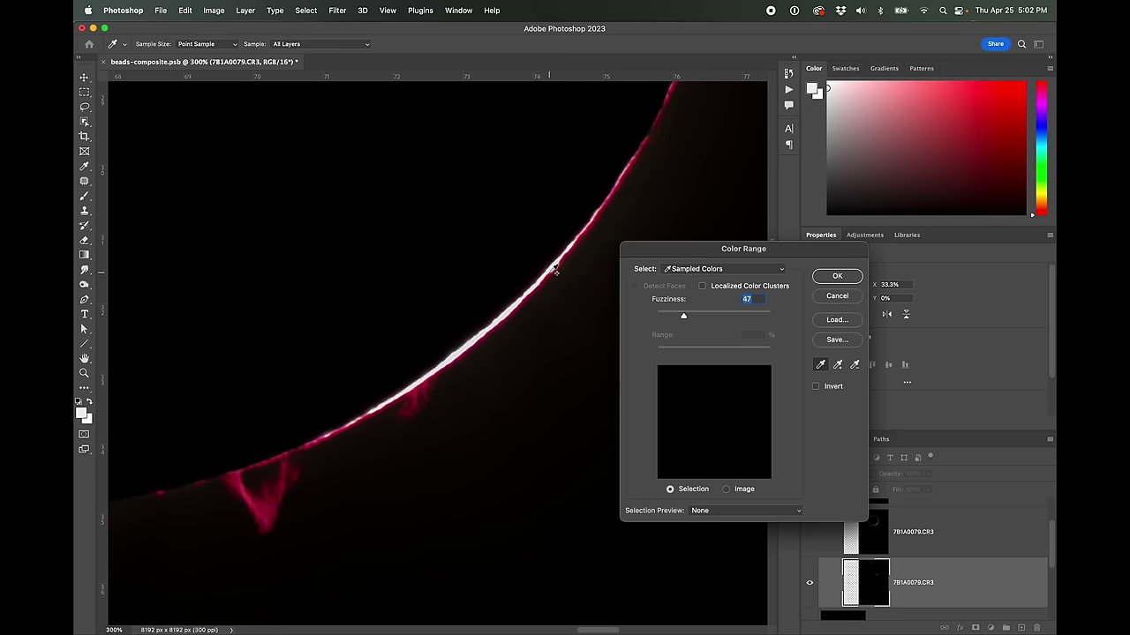
{"action": "left_click", "coordinate": [552, 271]}
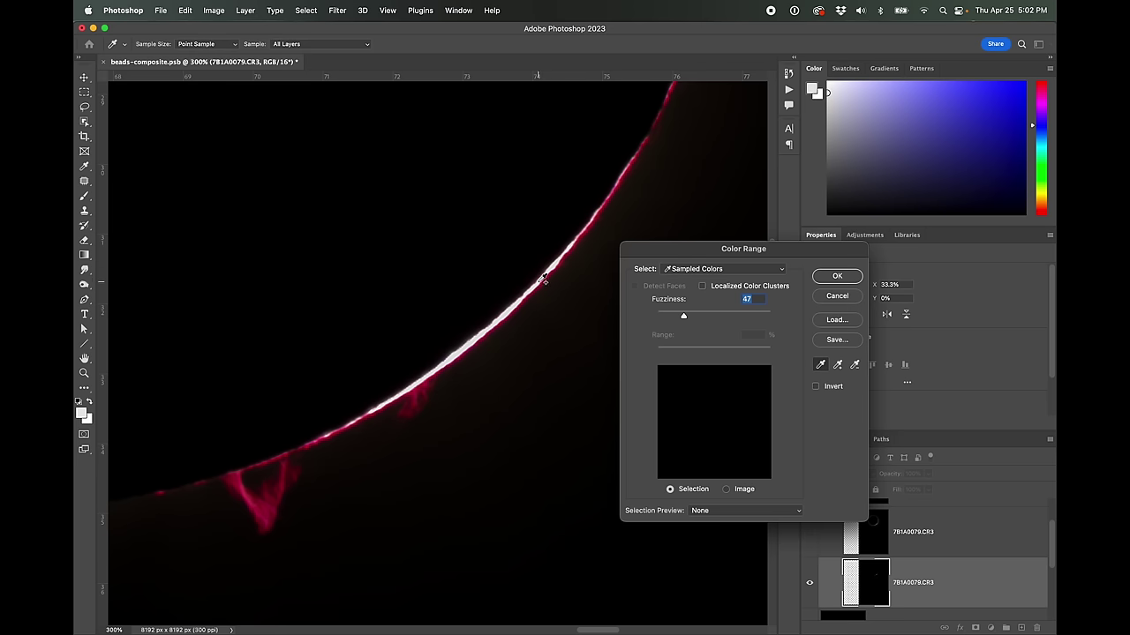
{"action": "left_click", "coordinate": [575, 245]}
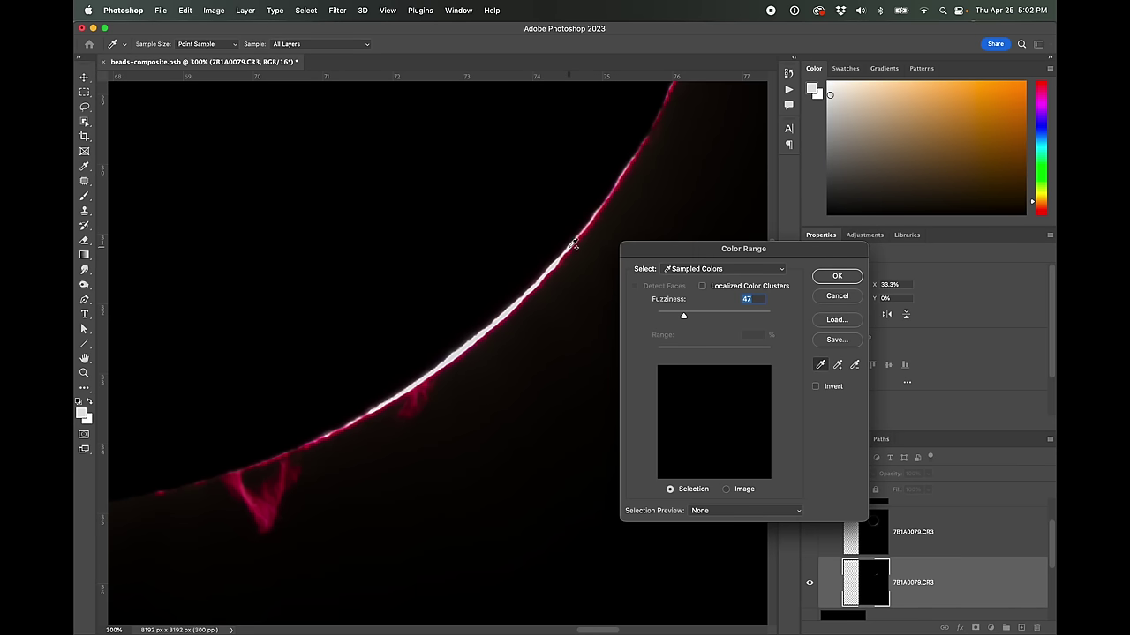
{"action": "left_click", "coordinate": [506, 312]}
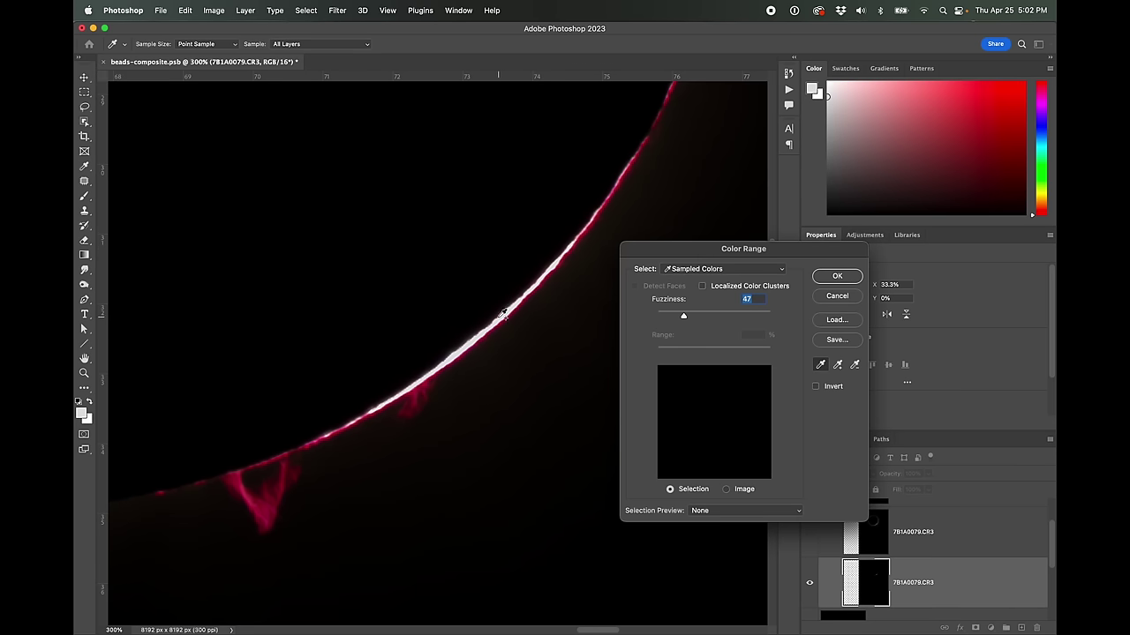
{"action": "left_click", "coordinate": [500, 320]}
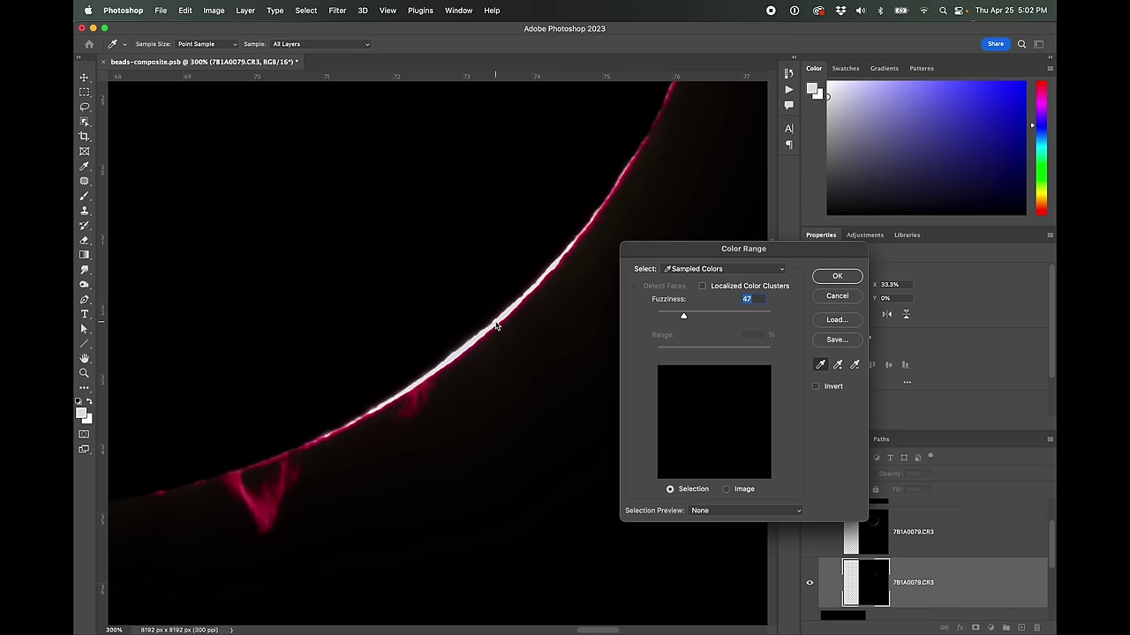
Check the resampled range in the Grayscale preview, return the preview to None and accept the Color Range selection
{"action": "left_click", "coordinate": [704, 510]}
{"action": "left_click", "coordinate": [712, 524]}
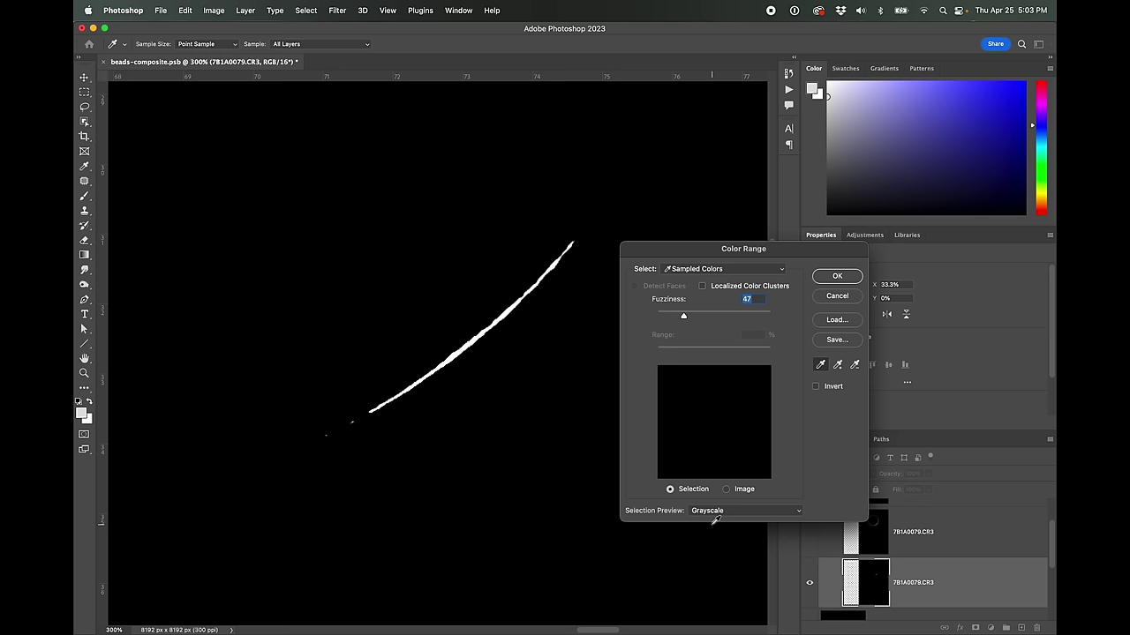
{"action": "left_click", "coordinate": [719, 513]}
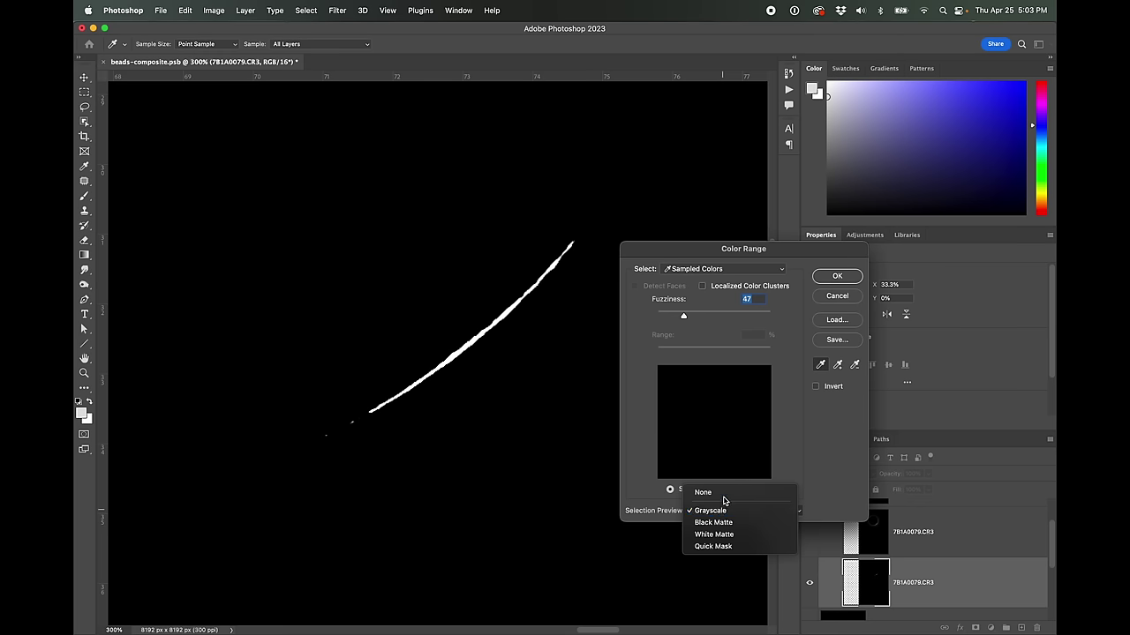
{"action": "left_click", "coordinate": [723, 494]}
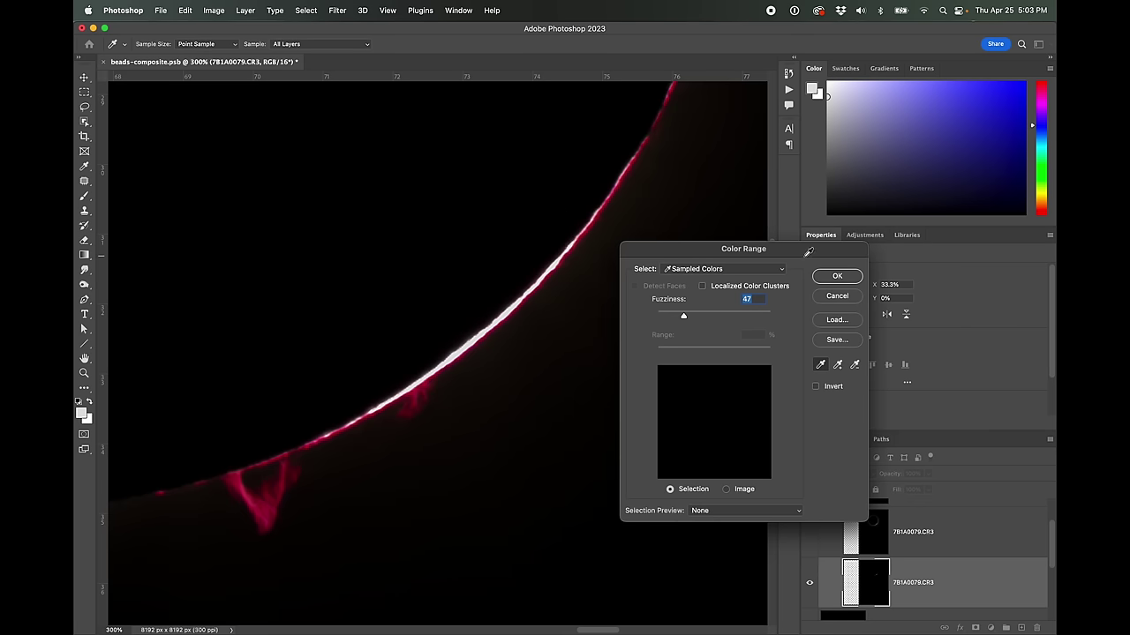
{"action": "left_click", "coordinate": [850, 279]}
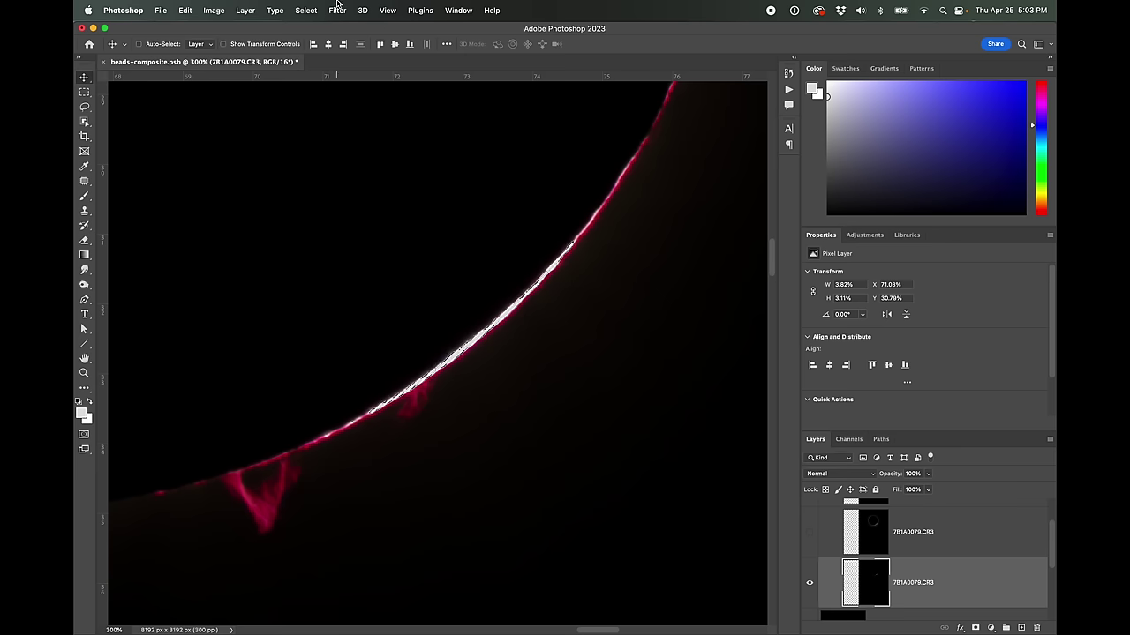
Open the Expand Selection settings for the selected white arc
{"action": "left_click", "coordinate": [305, 12]}
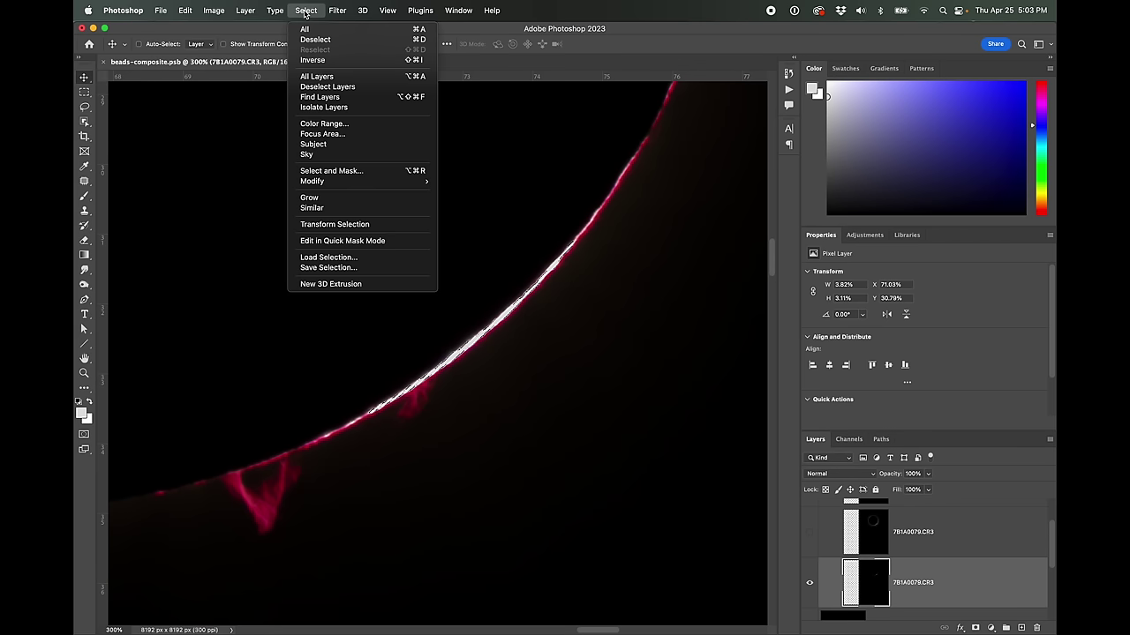
{"action": "mouse_move", "coordinate": [336, 181]}
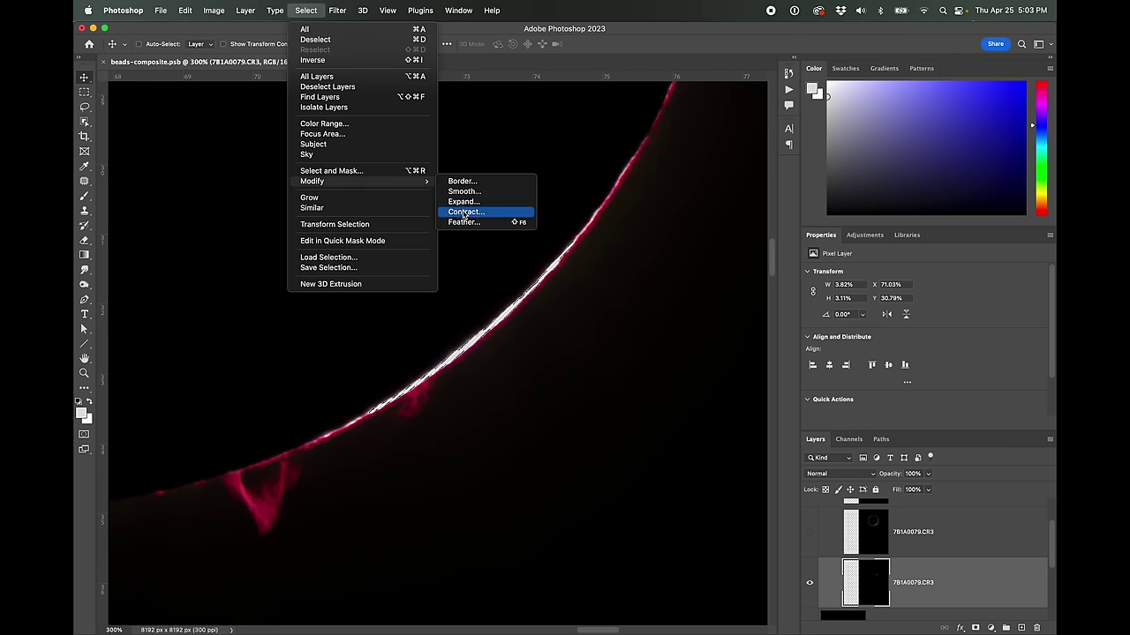
{"action": "left_click", "coordinate": [467, 203]}
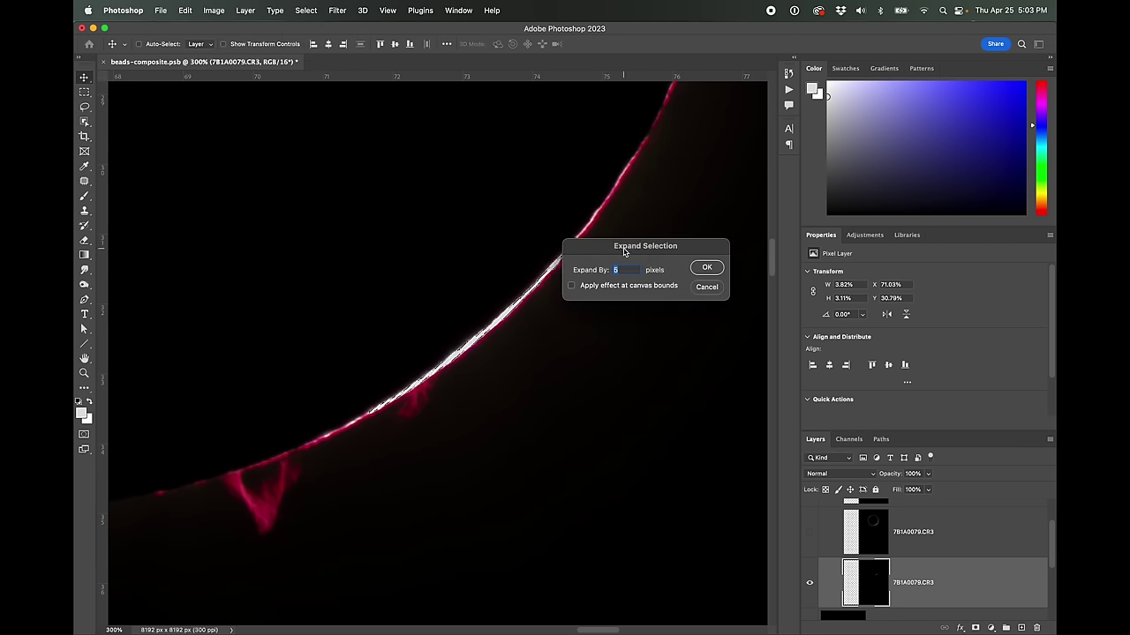
Expand the selection of the bright bead arc by 2 pixels and feather it by 1 pixel
{"action": "type", "text": "2"}
{"action": "left_click", "coordinate": [701, 269]}
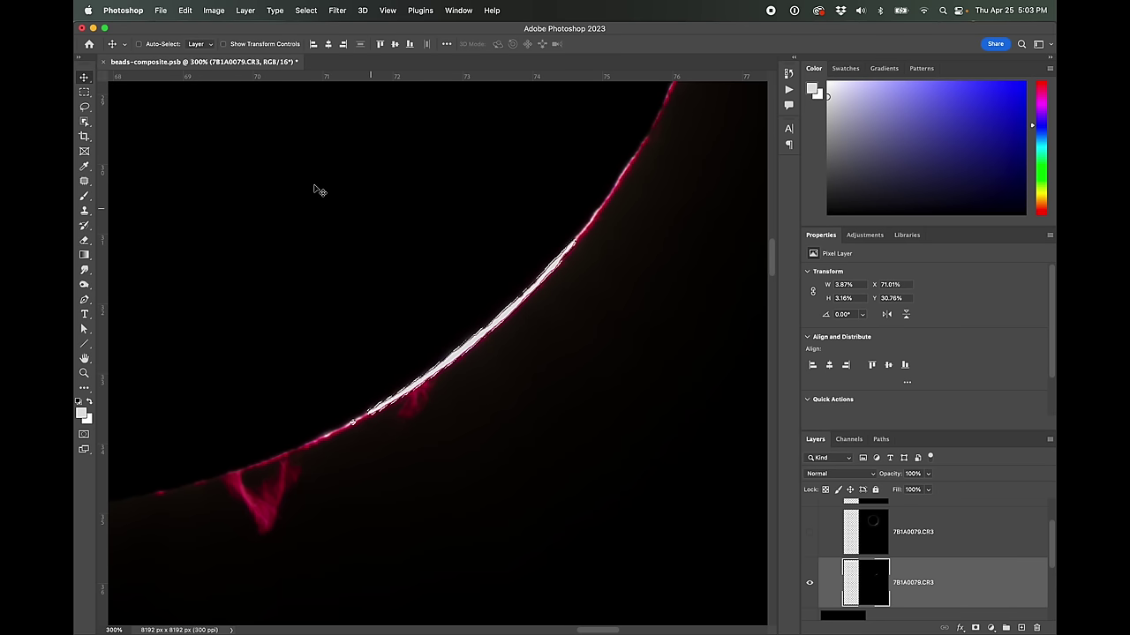
{"action": "left_click", "coordinate": [305, 11]}
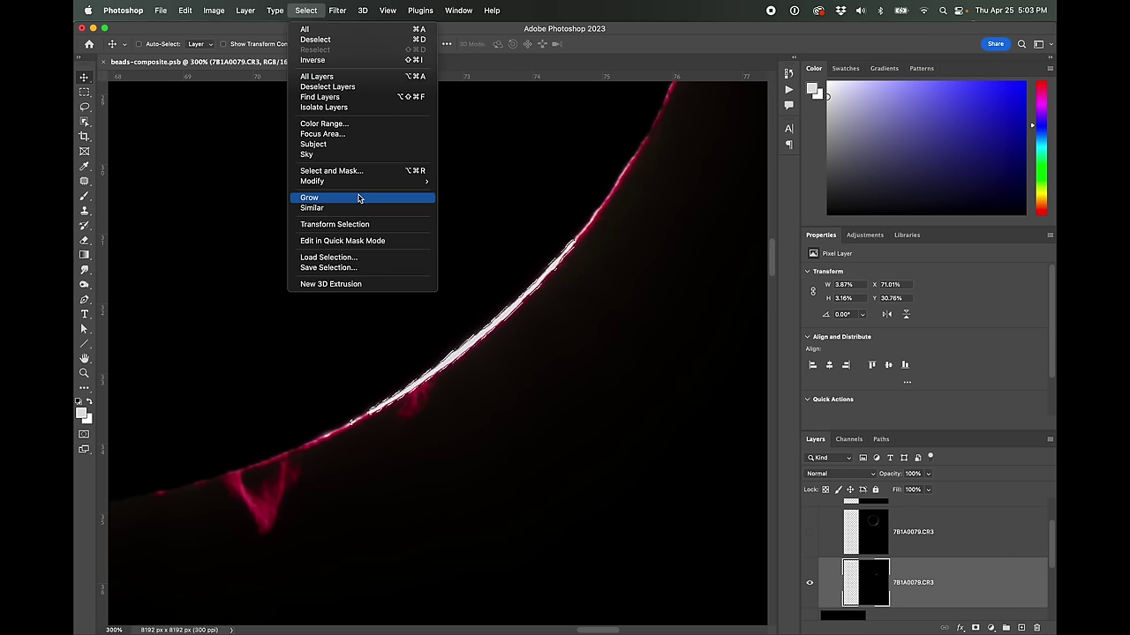
{"action": "mouse_move", "coordinate": [357, 182]}
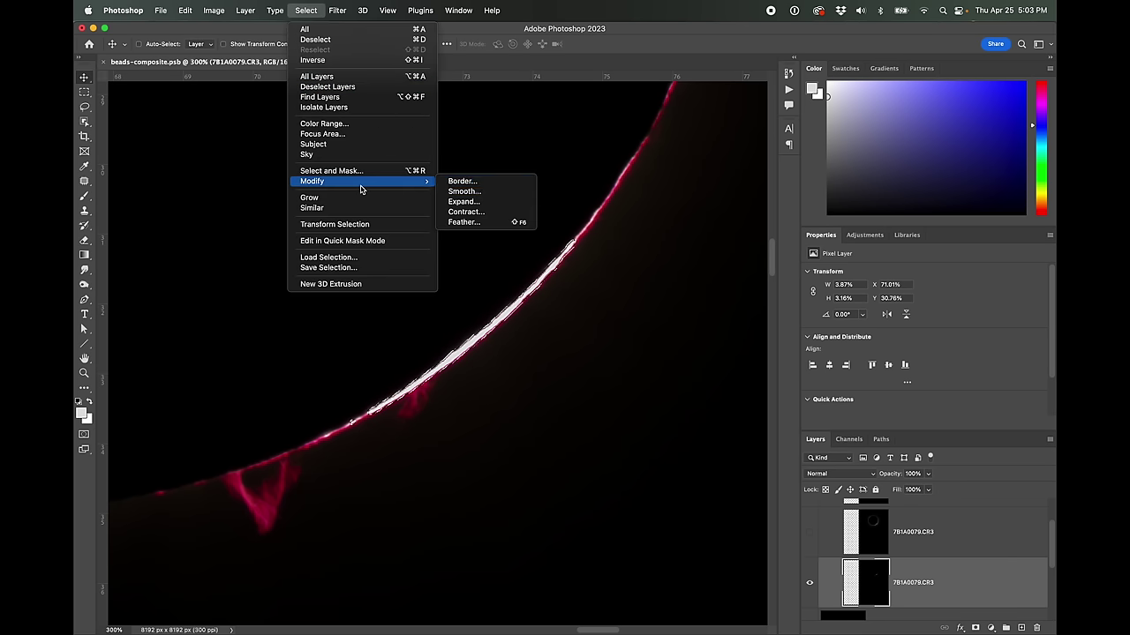
{"action": "left_click", "coordinate": [479, 221]}
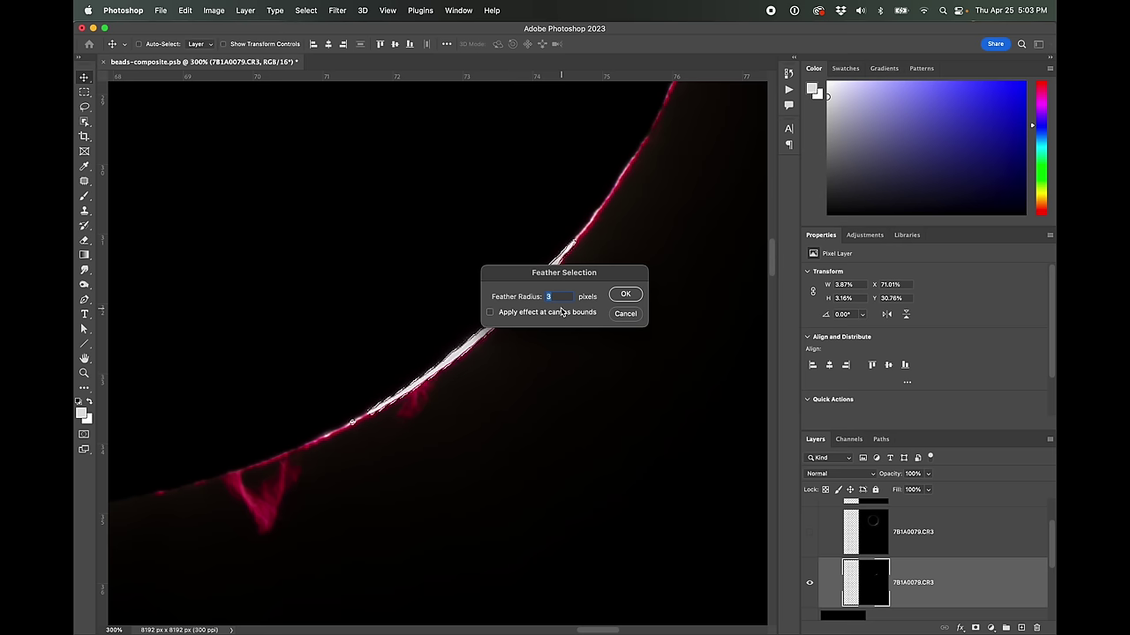
{"action": "type", "text": "1"}
{"action": "left_click", "coordinate": [632, 302]}
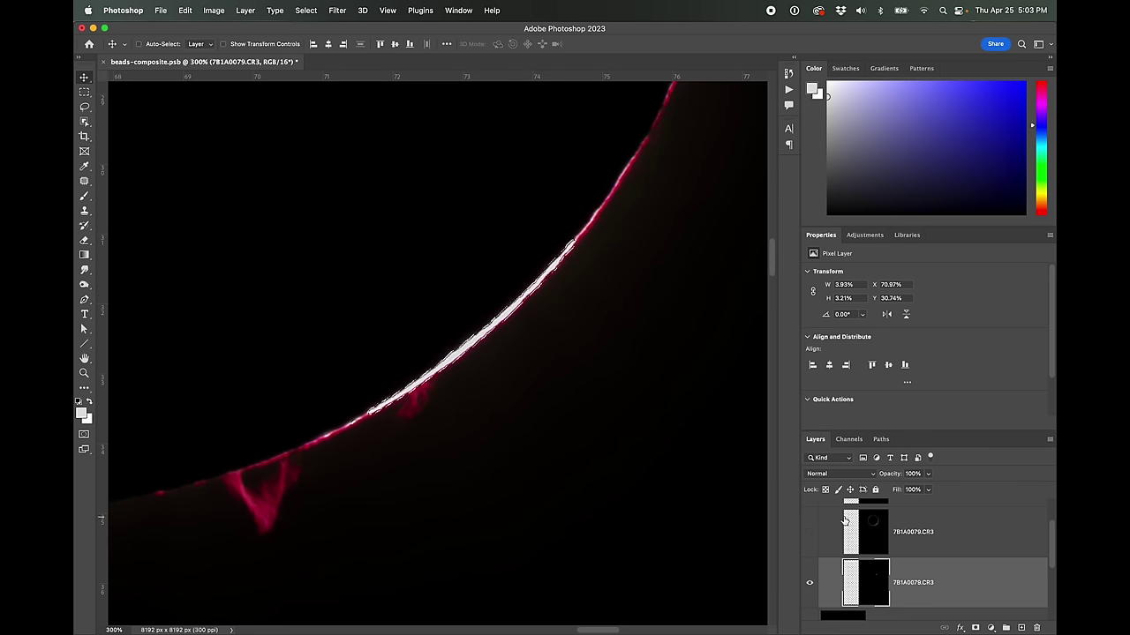
Add a layer mask to the active 7B1A0079.CR3 layer from the feathered selection and inspect the mask
{"action": "left_click", "coordinate": [975, 627]}
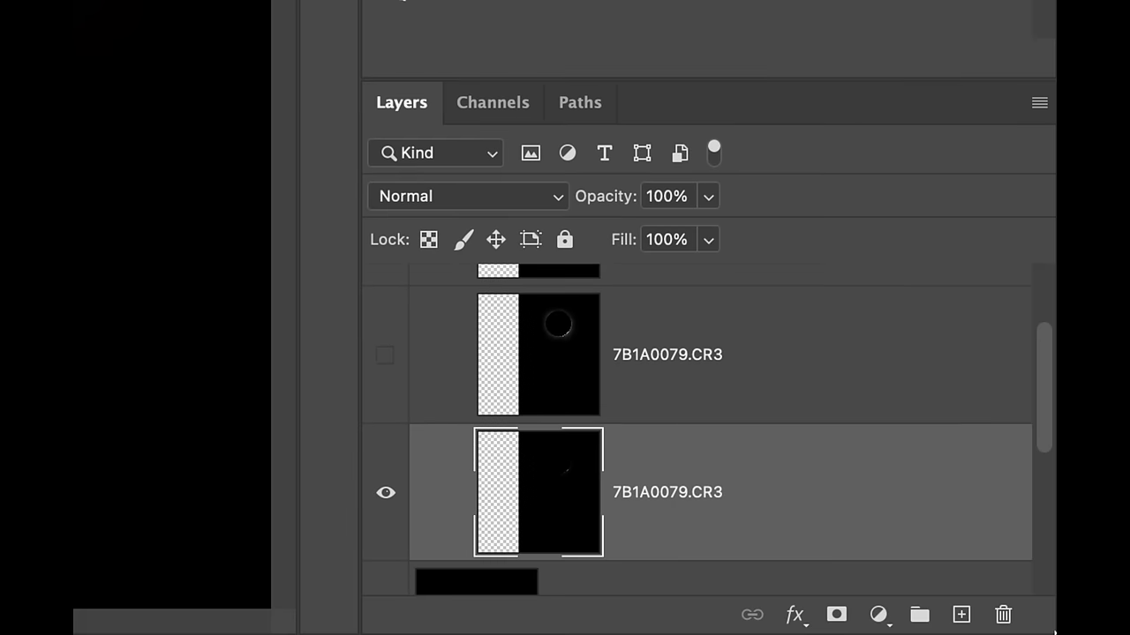
{"action": "mouse_move", "coordinate": [838, 621]}
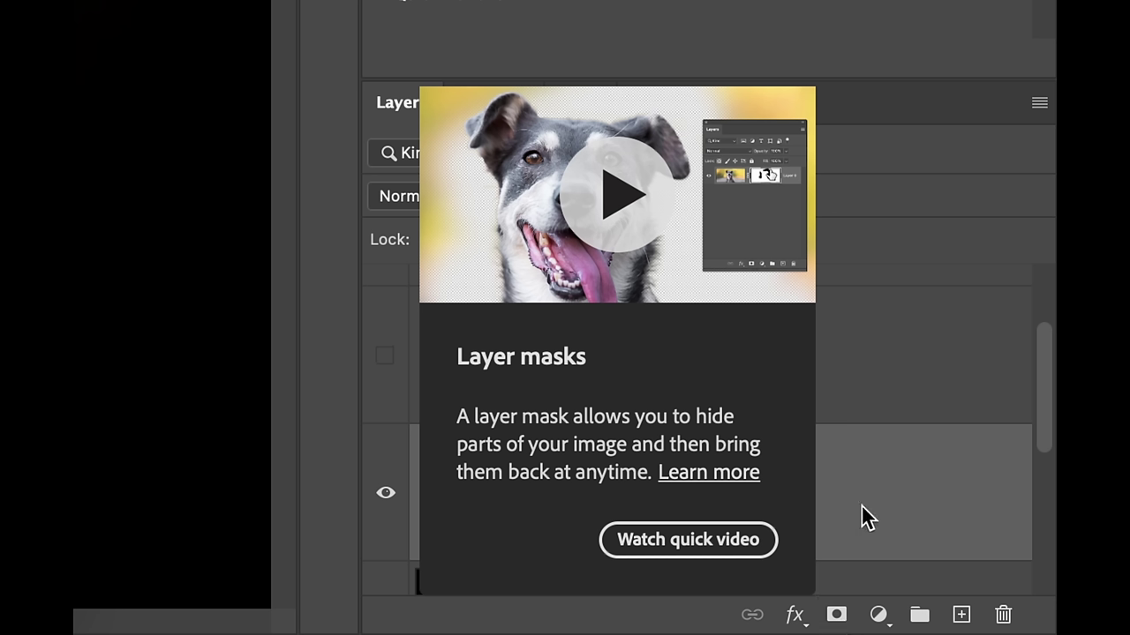
{"action": "left_click", "coordinate": [837, 613]}
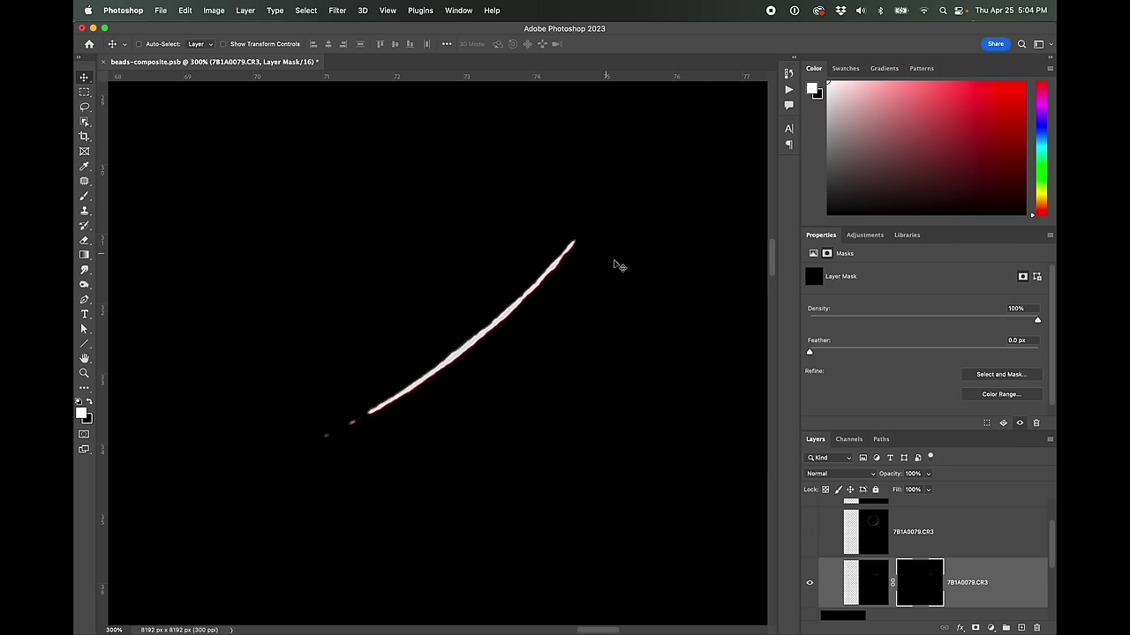
{"action": "left_click", "coordinate": [924, 592], "text": "alt"}
{"action": "left_click", "coordinate": [924, 591], "text": "alt"}
Show and select the 7B1A0079.CR3 layer directly above the masked one and sample its pink prominences for a Color Range selection
{"action": "left_click", "coordinate": [819, 551]}
{"action": "left_click", "coordinate": [810, 550]}
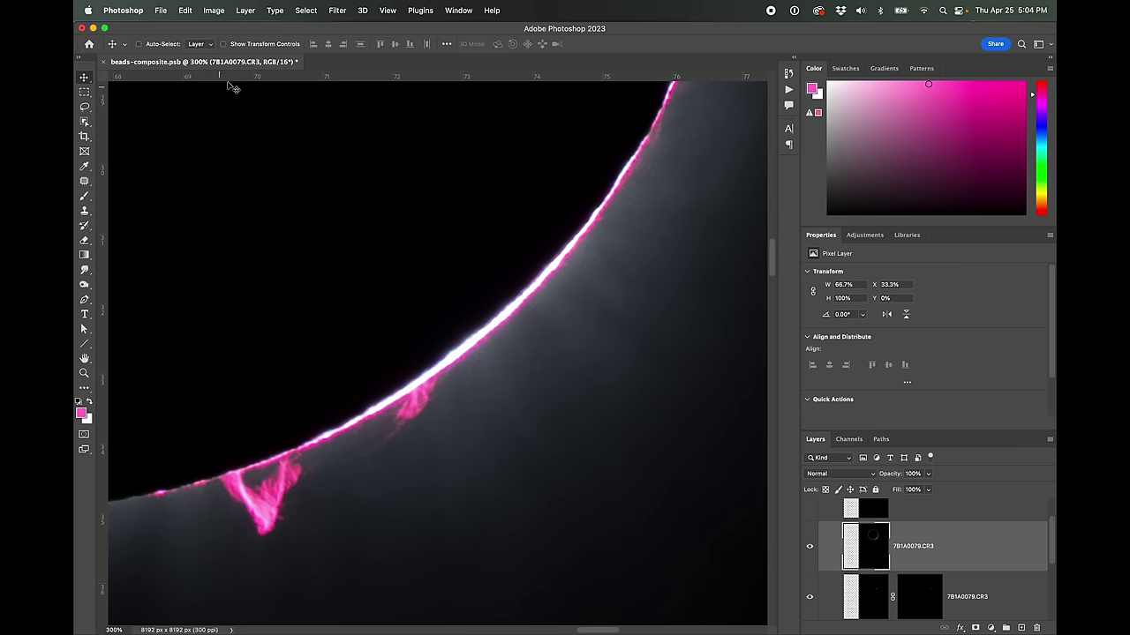
{"action": "left_click", "coordinate": [307, 11]}
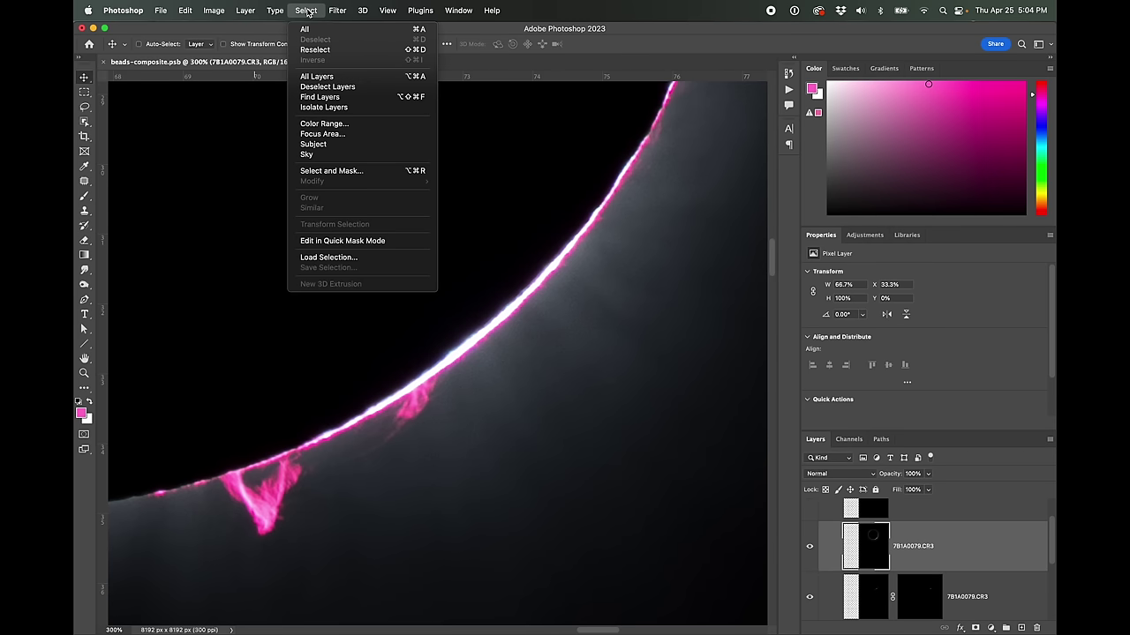
{"action": "left_click", "coordinate": [324, 125]}
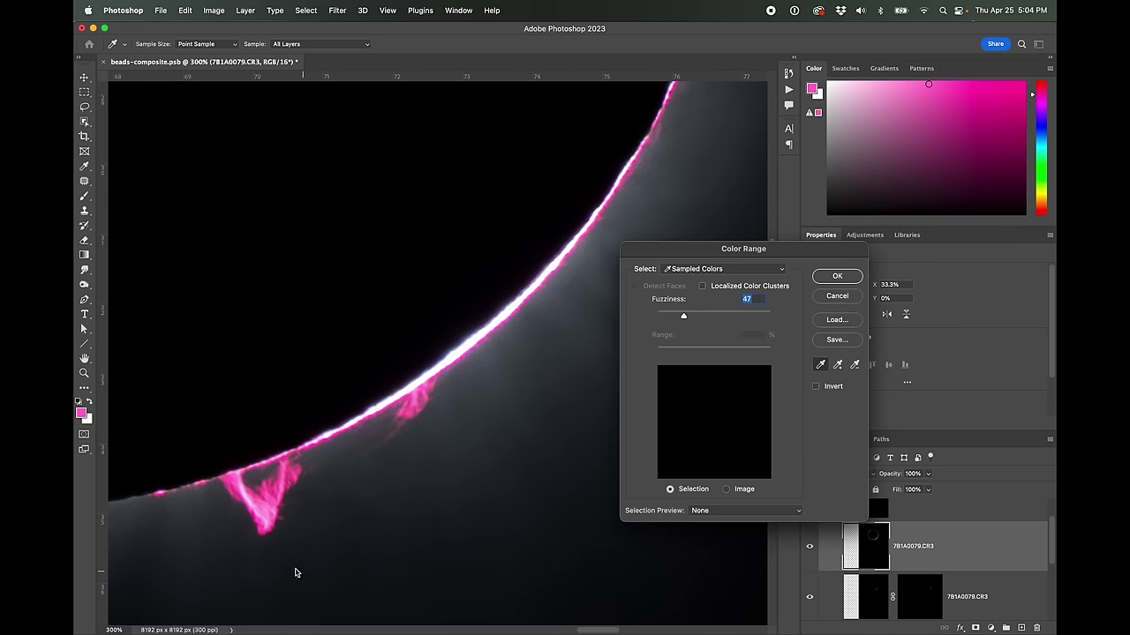
{"action": "left_click", "coordinate": [269, 511]}
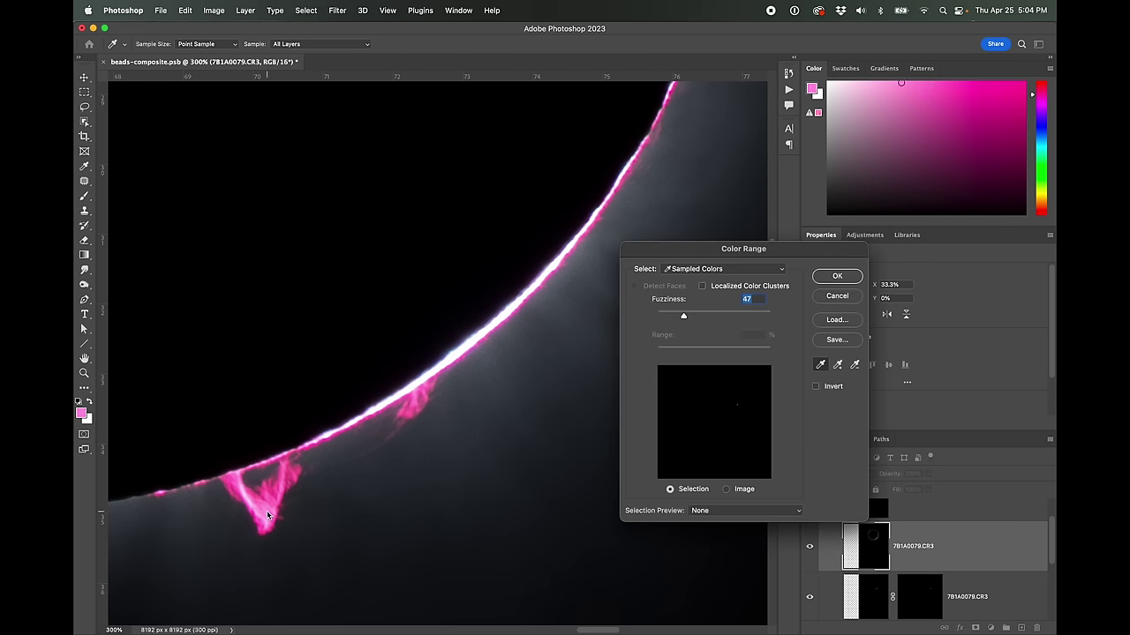
{"action": "left_click", "coordinate": [268, 515]}
{"action": "left_click", "coordinate": [270, 495]}
{"action": "left_click", "coordinate": [278, 493]}
{"action": "left_click", "coordinate": [419, 406]}
{"action": "left_click", "coordinate": [415, 402]}
{"action": "left_click", "coordinate": [237, 477]}
{"action": "left_click", "coordinate": [243, 499]}
{"action": "left_click", "coordinate": [268, 519]}
{"action": "left_click", "coordinate": [265, 533]}
{"action": "left_click", "coordinate": [270, 516]}
Check the sampled range in a Grayscale selection preview, set the preview back to None and accept the Color Range selection
{"action": "left_click", "coordinate": [722, 511]}
{"action": "left_click", "coordinate": [720, 528]}
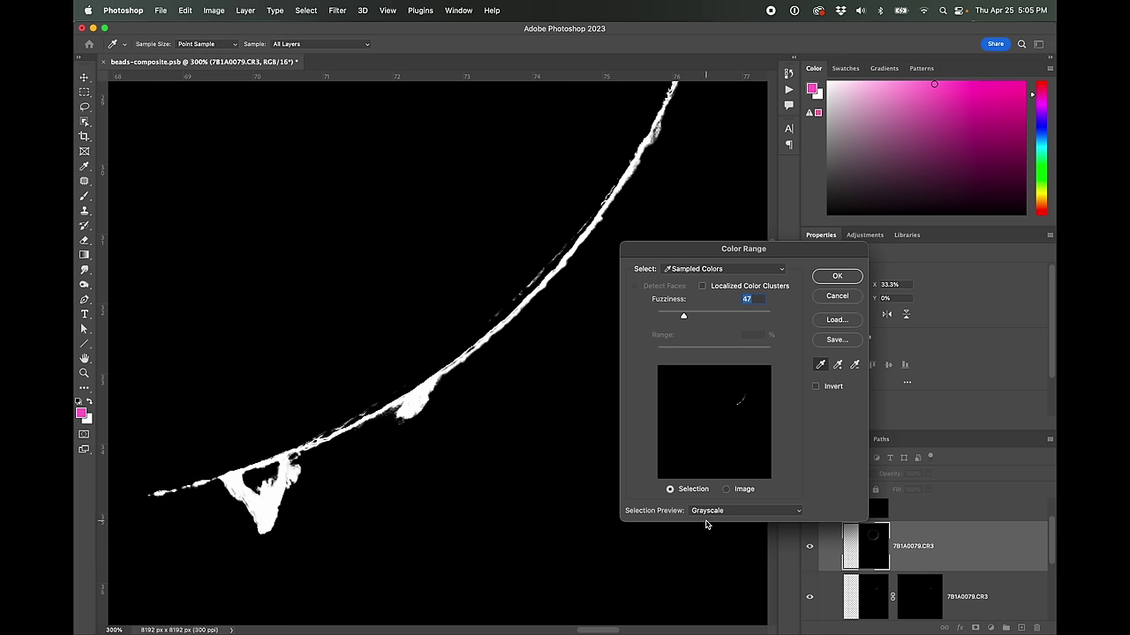
{"action": "left_click", "coordinate": [715, 512]}
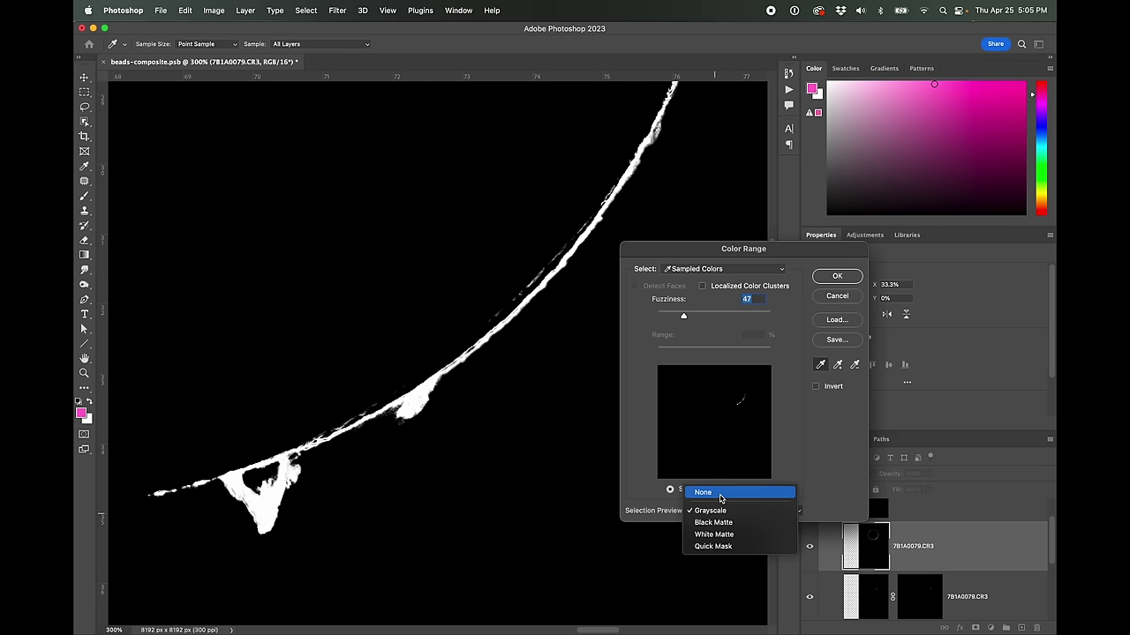
{"action": "left_click", "coordinate": [720, 496]}
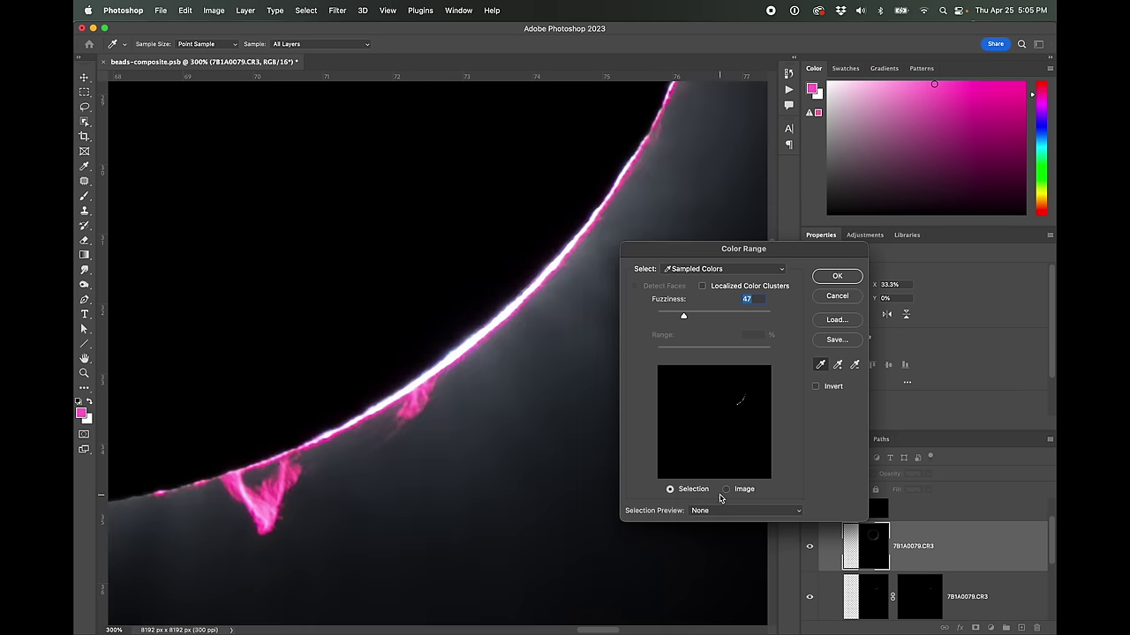
{"action": "left_click", "coordinate": [838, 278]}
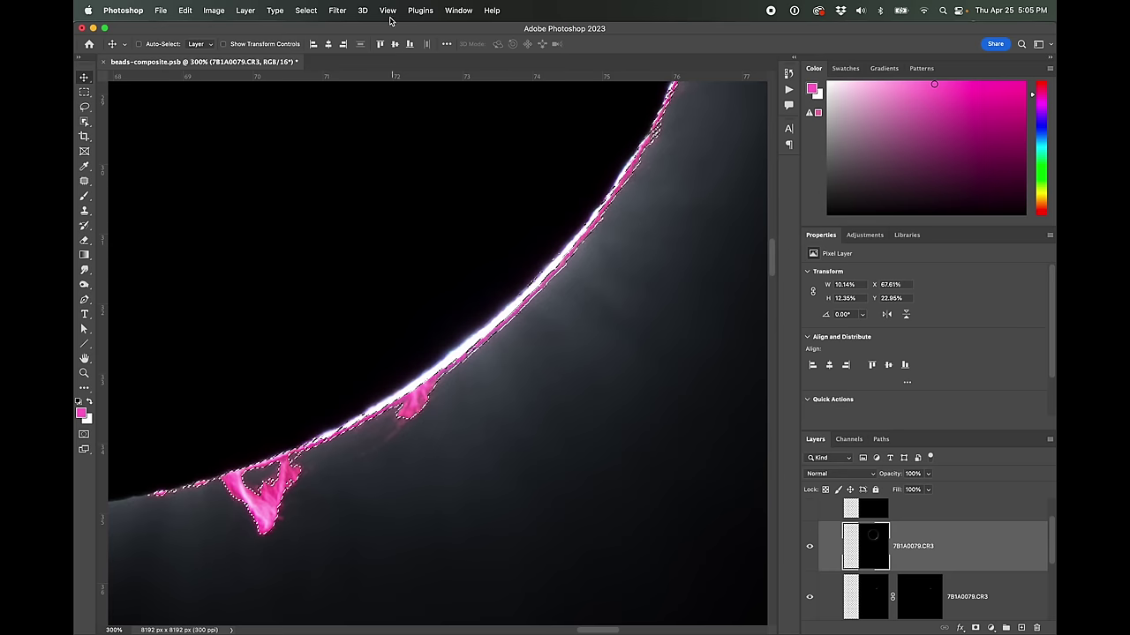
Expand the pink prominence selection outward along the lunar edge
{"action": "left_click", "coordinate": [305, 11]}
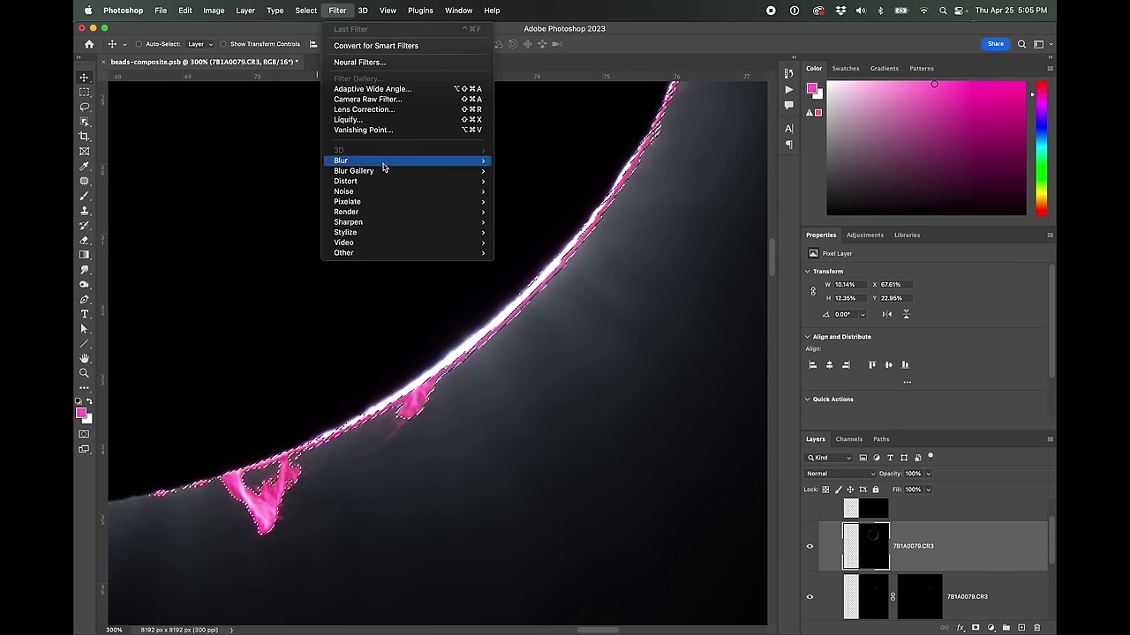
{"action": "mouse_move", "coordinate": [334, 182]}
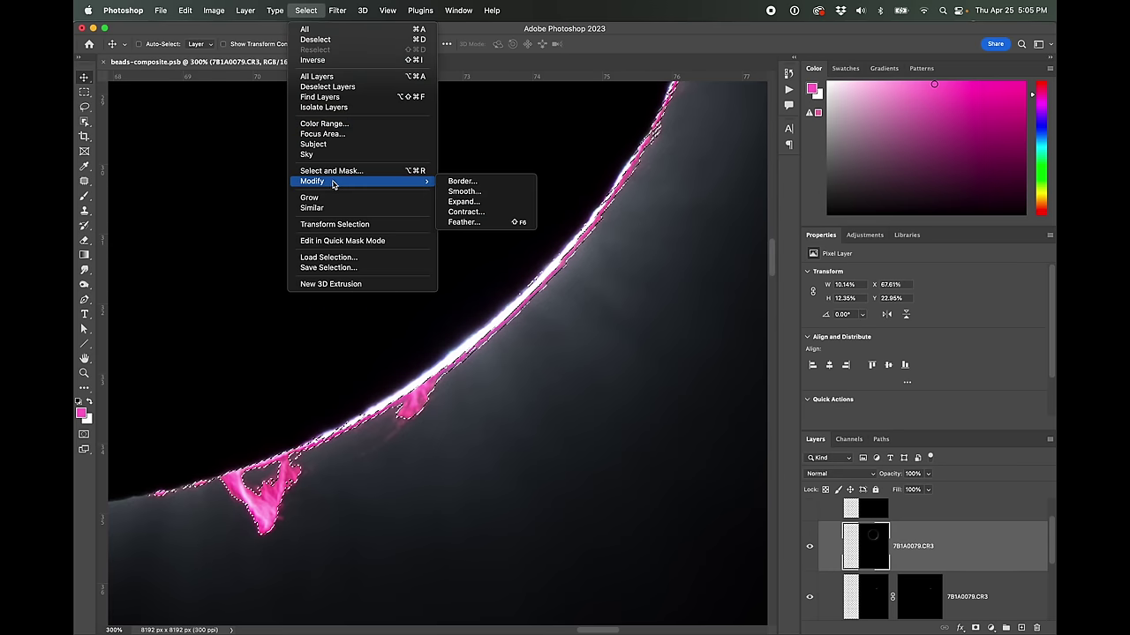
{"action": "left_click", "coordinate": [462, 202]}
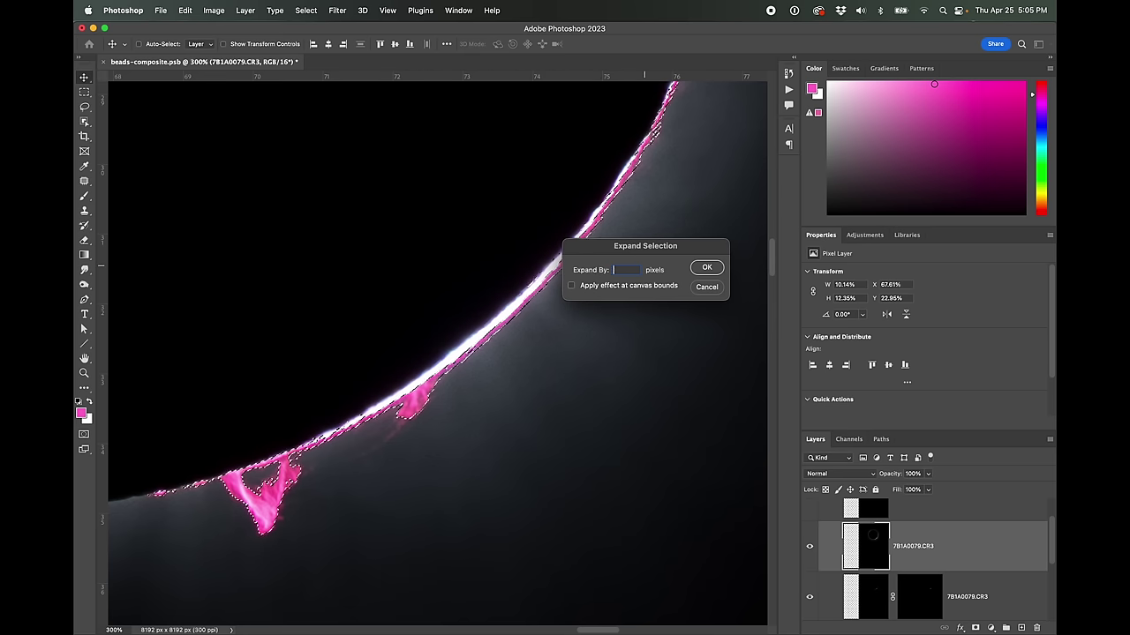
{"action": "left_click", "coordinate": [716, 269]}
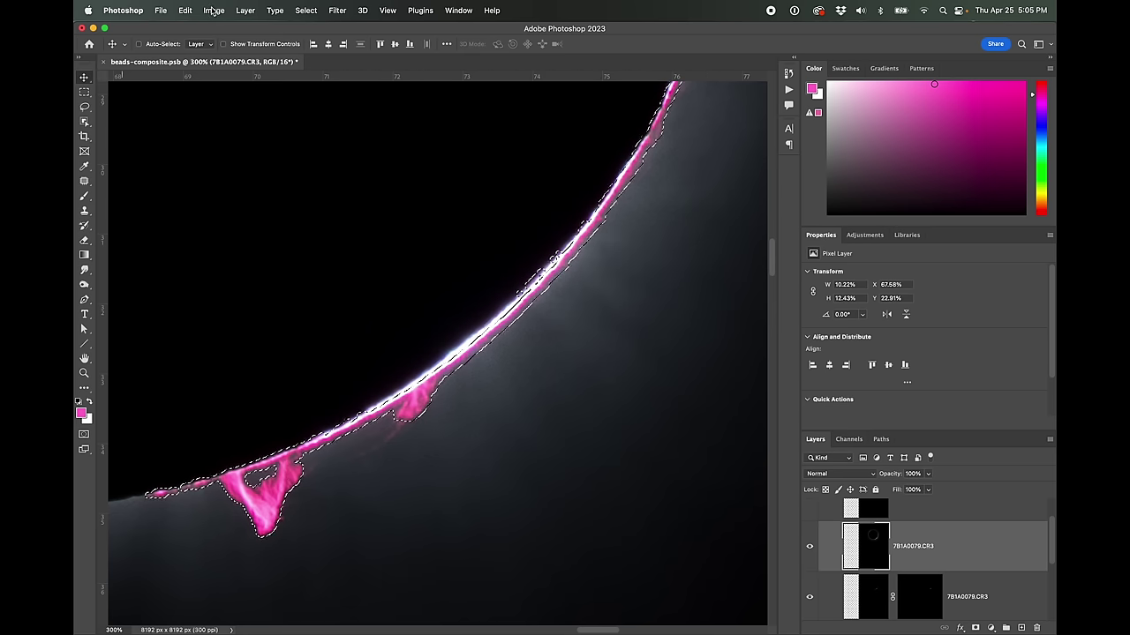
Feather the expanded prominence selection with a radius of 2 pixels
{"action": "left_click", "coordinate": [306, 10]}
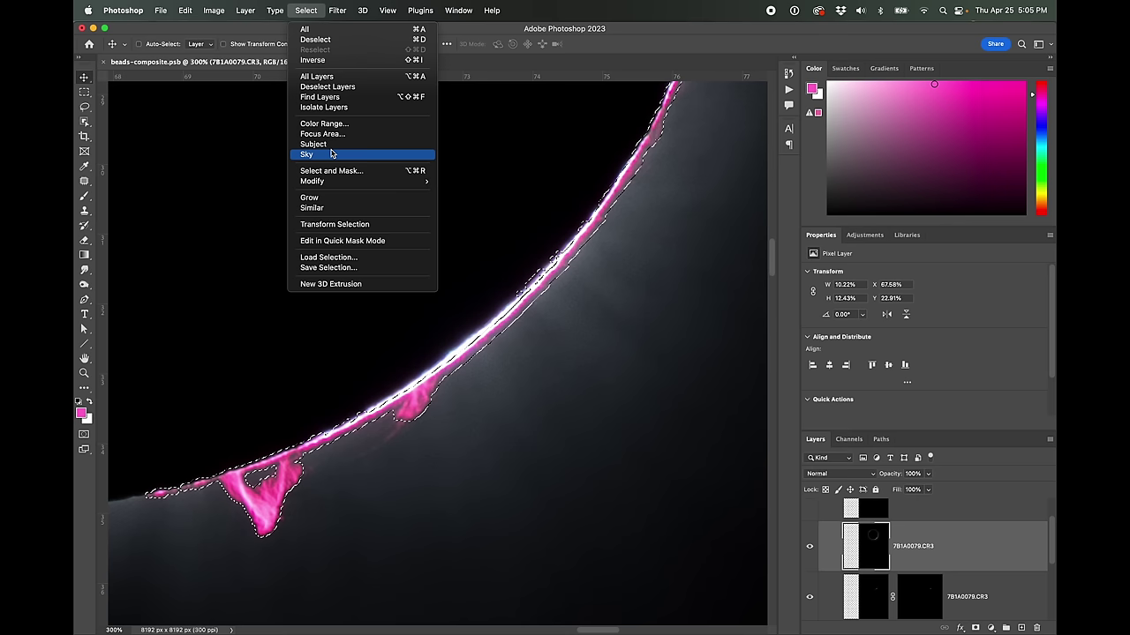
{"action": "mouse_move", "coordinate": [342, 181]}
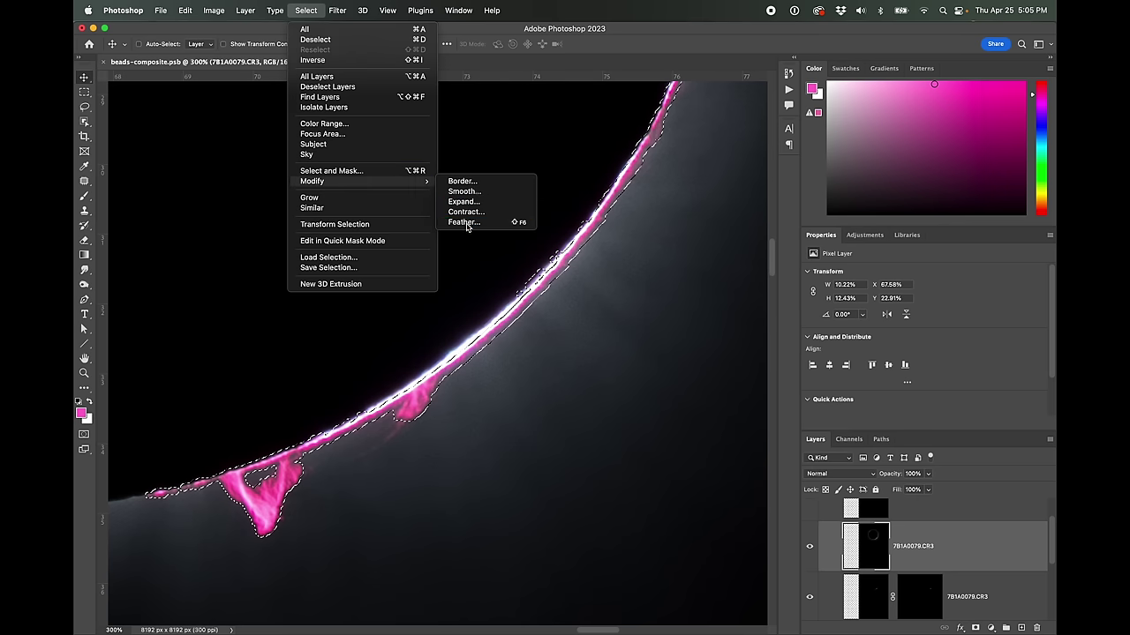
{"action": "left_click", "coordinate": [461, 222]}
{"action": "type", "text": "2"}
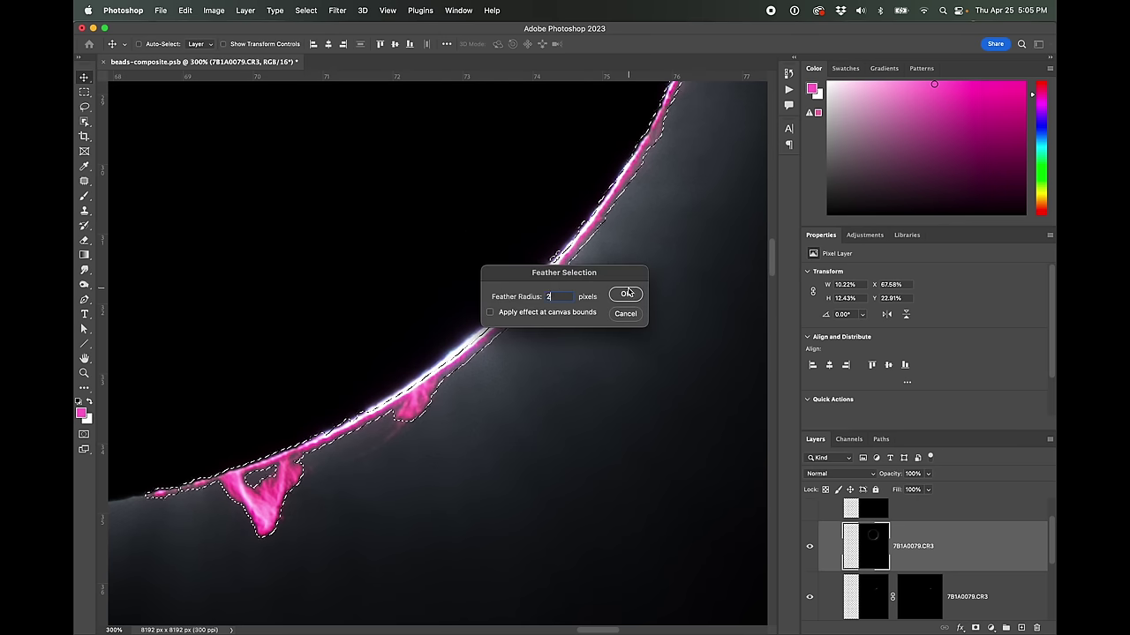
{"action": "left_click", "coordinate": [626, 295]}
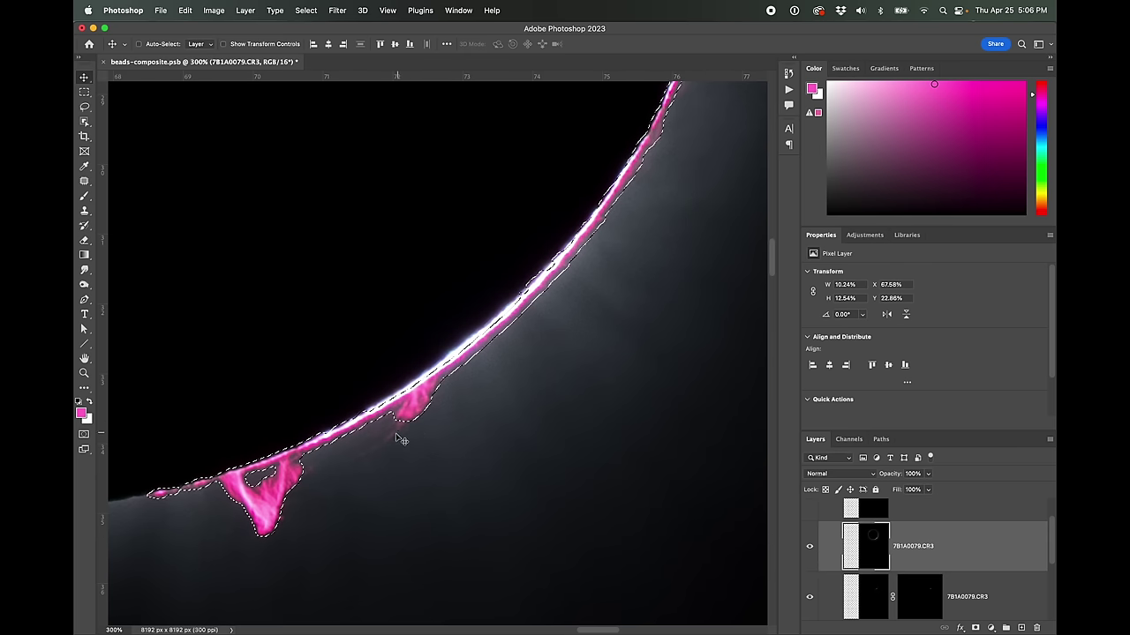
Mask the active layer with the prominence selection, and make the topmost 7B1A0079.CR3 layer visible
{"action": "key", "text": "super+alt+m"}
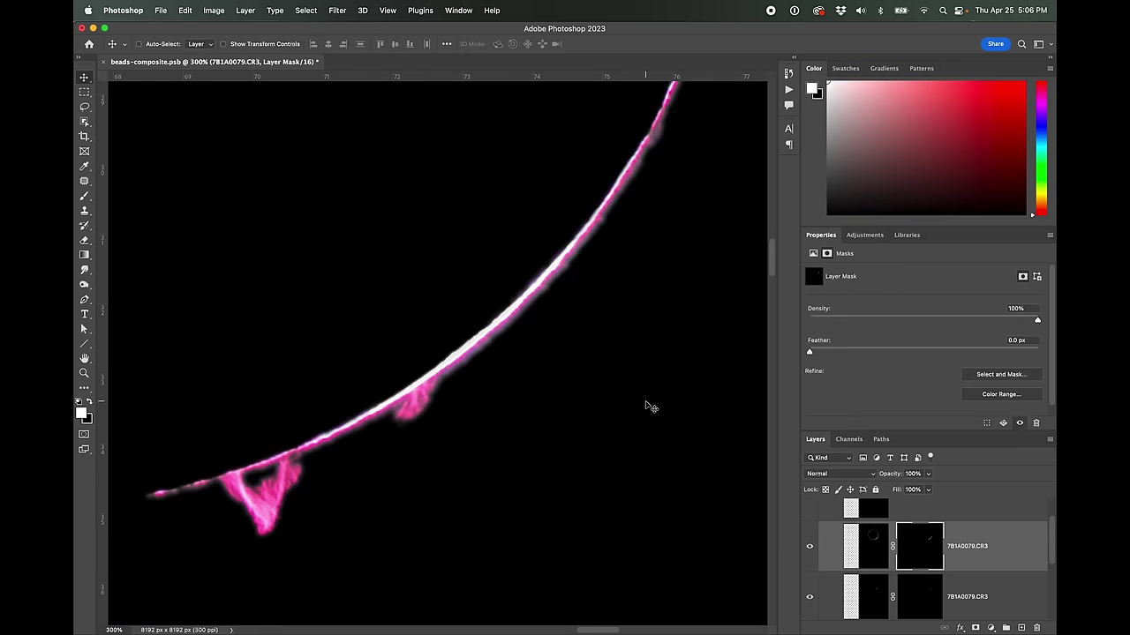
{"action": "key", "text": "super+0"}
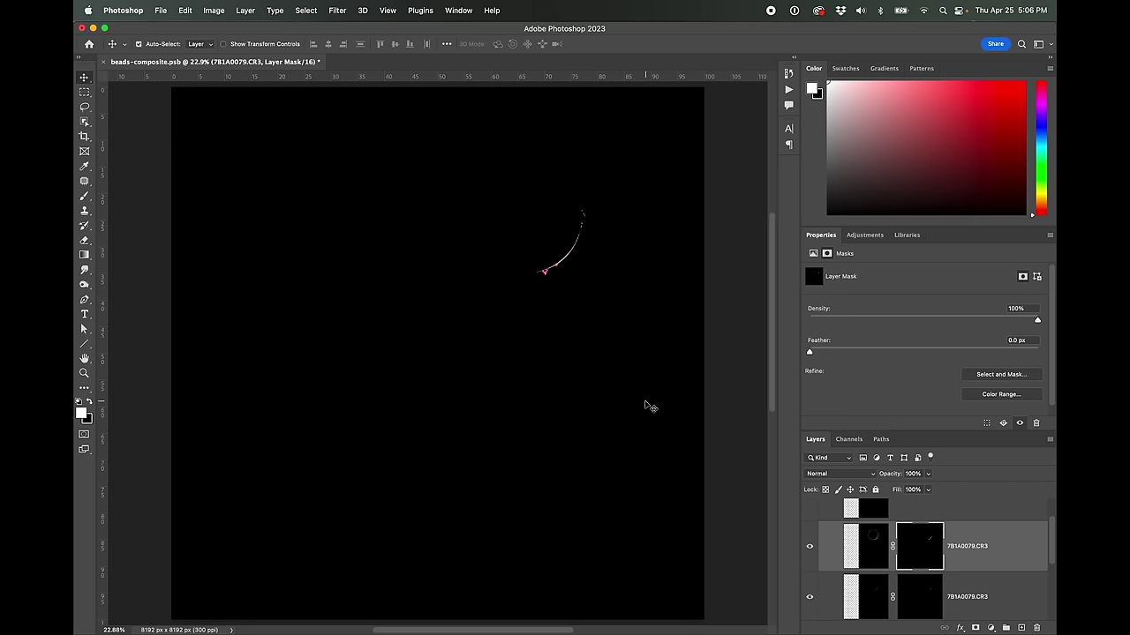
{"action": "key", "text": "super+="}
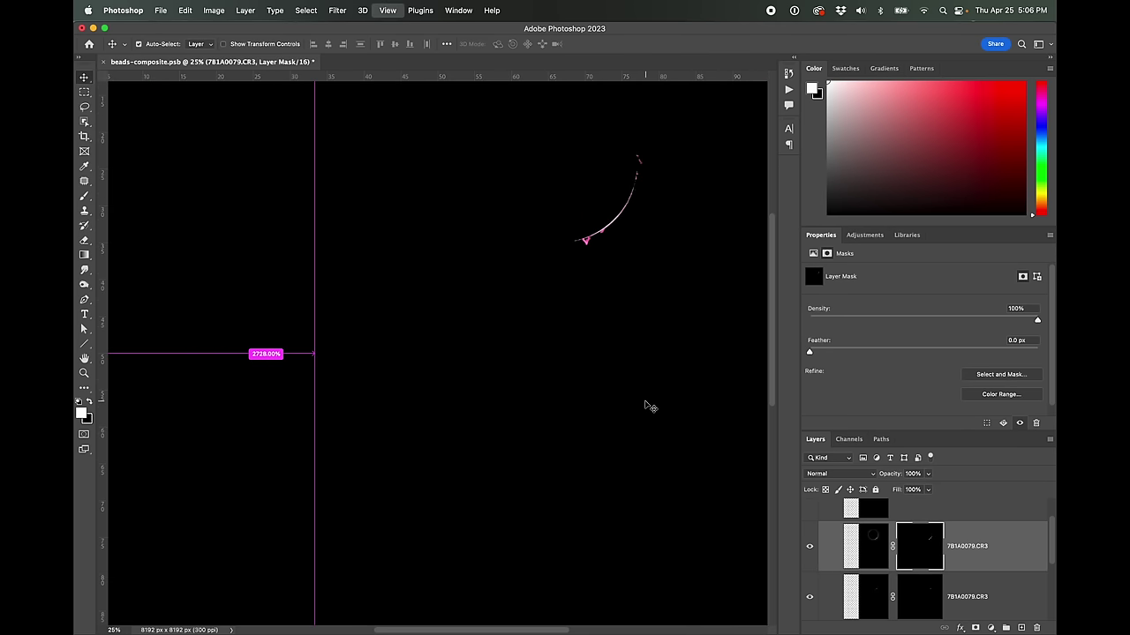
{"action": "key", "text": "super+1"}
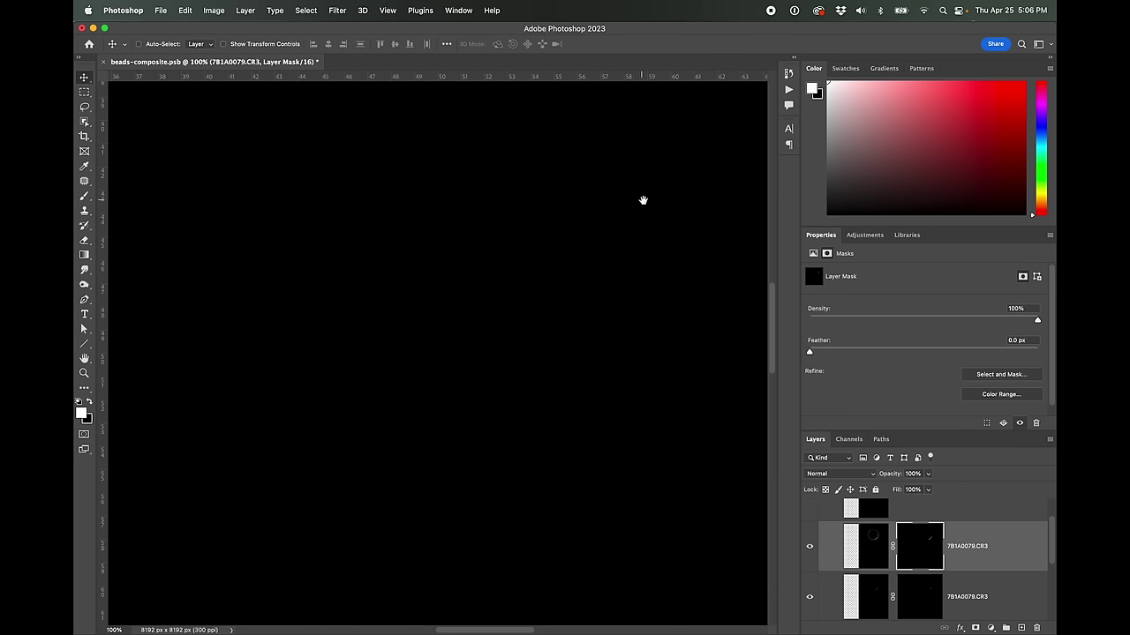
{"action": "left_click_drag", "start_coordinate": [607, 249], "coordinate": [334, 438]}
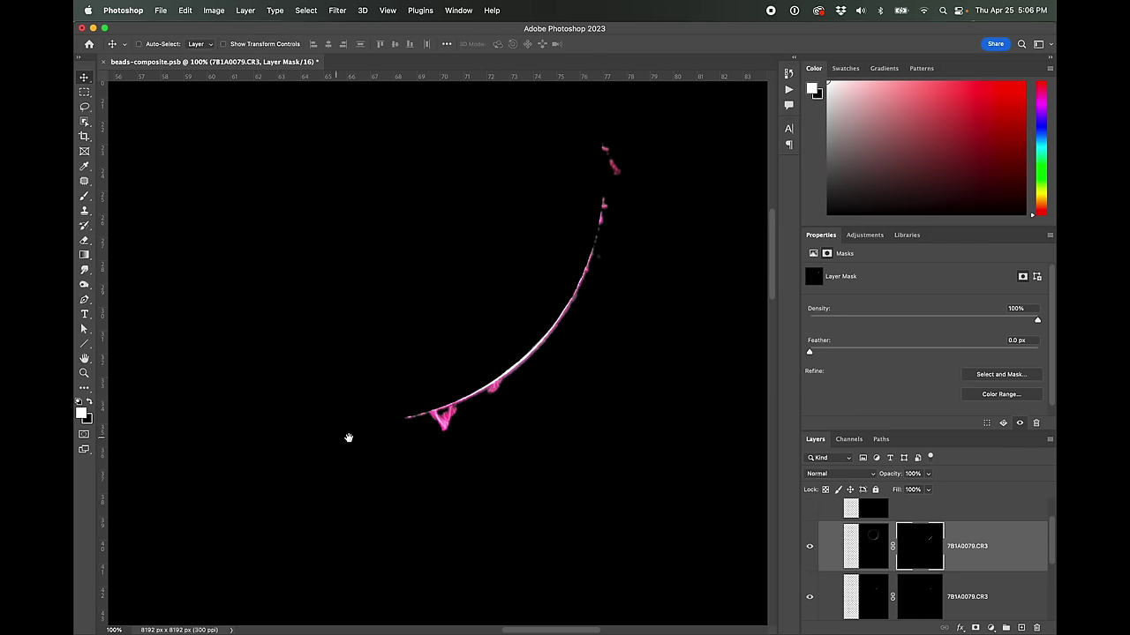
{"action": "scroll", "coordinate": [1050, 545], "scroll_direction": "up", "scroll_amount": 2}
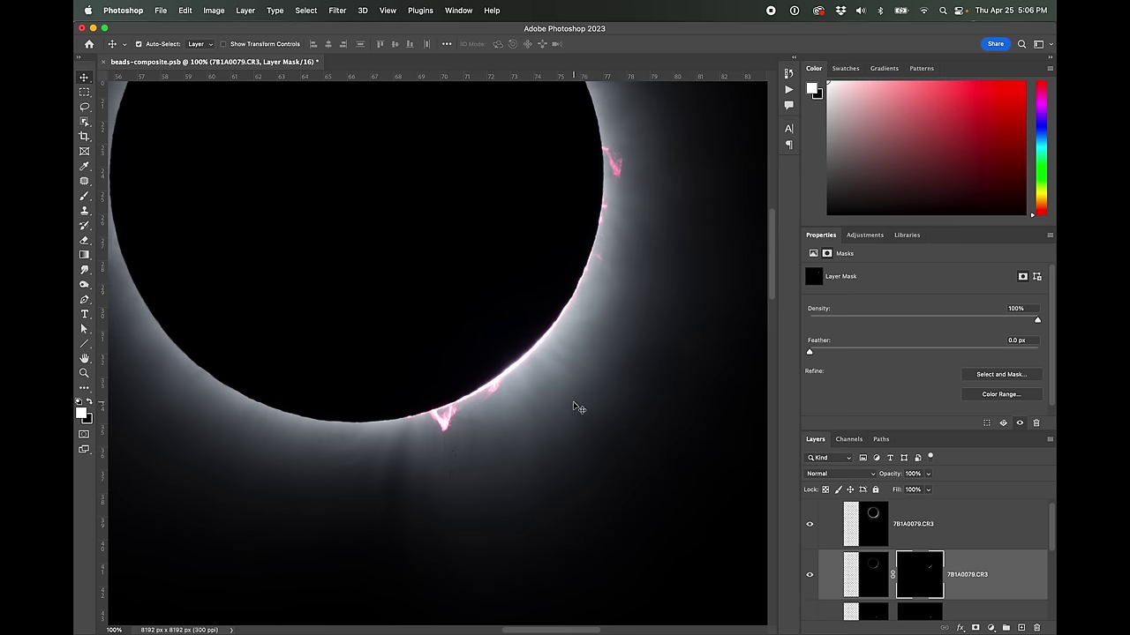
Examine the prominences along the lunar edge up close and select the topmost 7B1A0079.CR3 layer
{"action": "key", "text": "super+equal"}
{"action": "key", "text": "super+equal"}
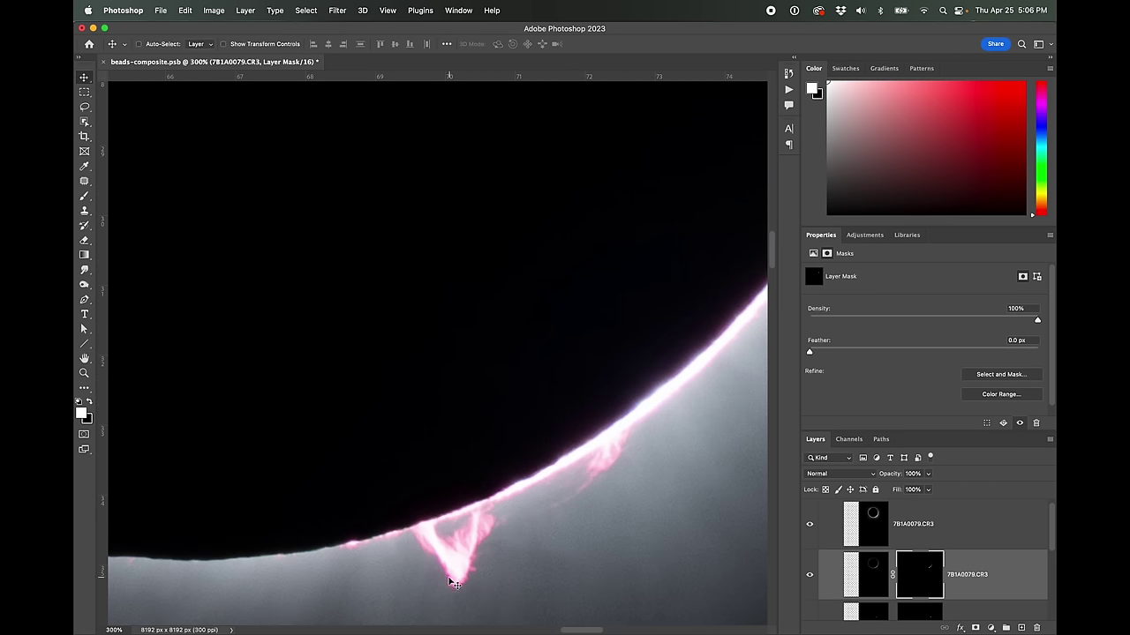
{"action": "key", "text": "super+minus"}
{"action": "key", "text": "super+minus"}
{"action": "key", "text": "super+minus"}
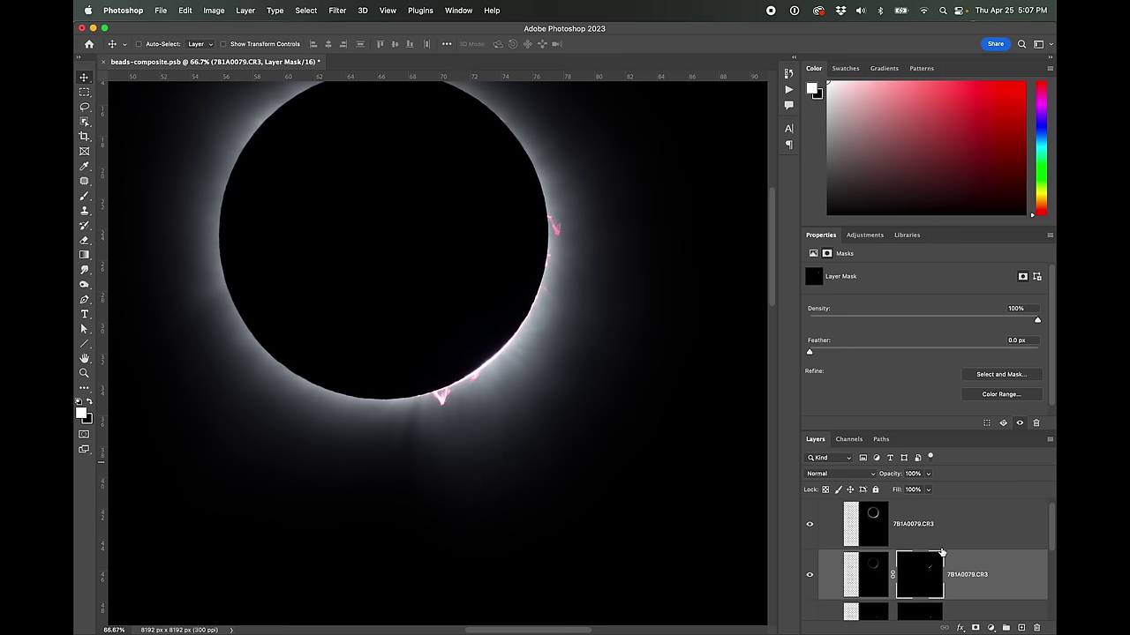
{"action": "key", "text": "super+equal"}
{"action": "key", "text": "super+equal"}
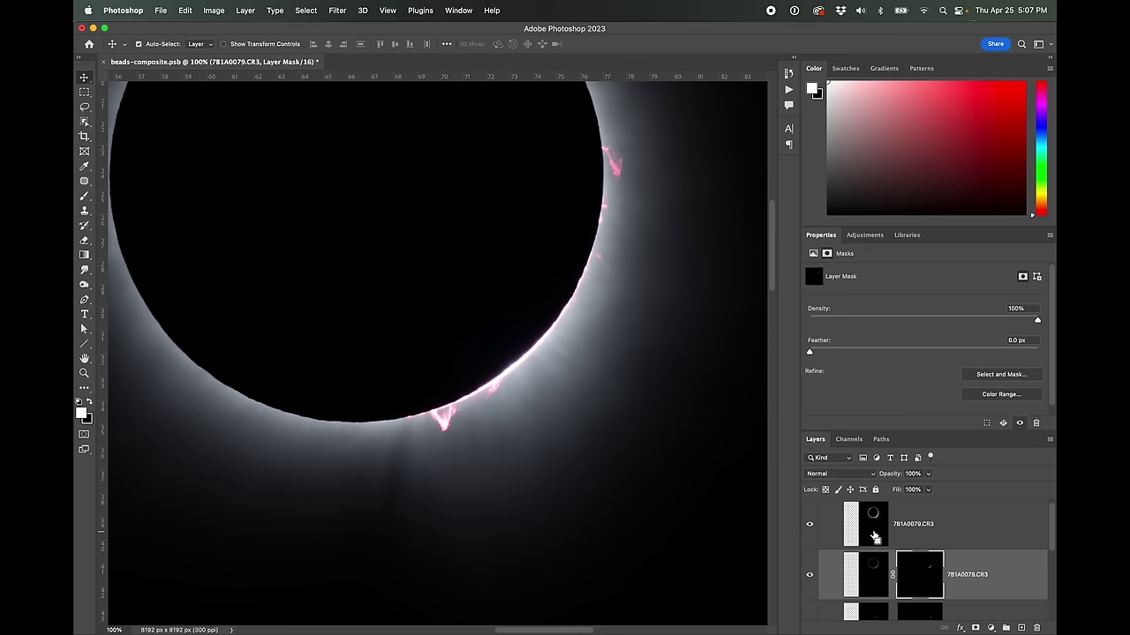
{"action": "left_click_drag", "start_coordinate": [665, 436], "coordinate": [486, 386]}
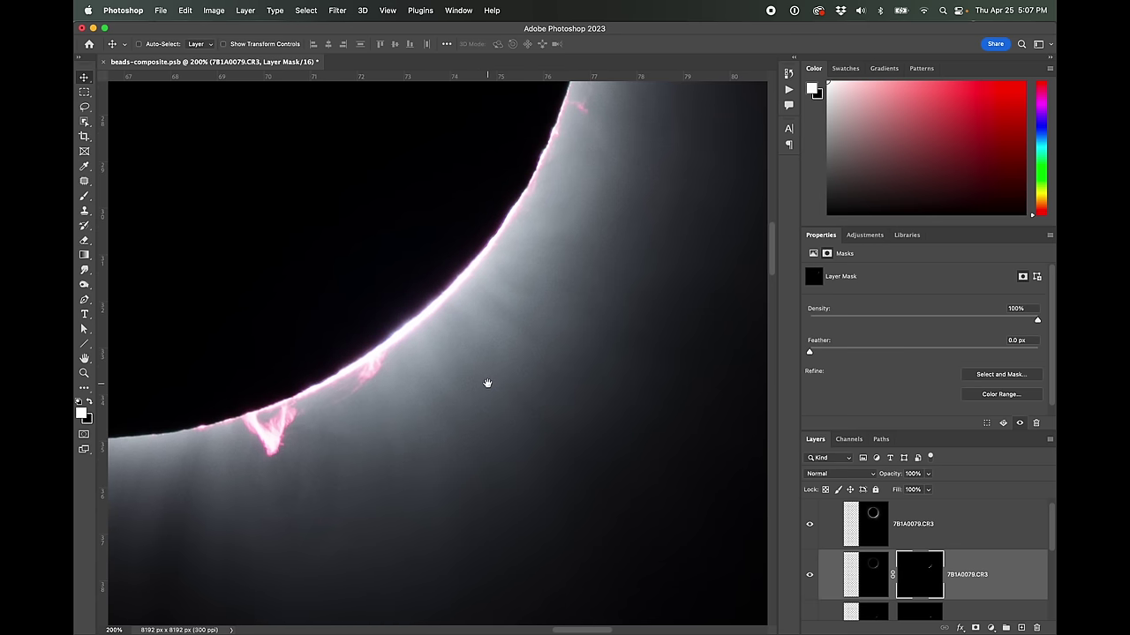
{"action": "left_click", "coordinate": [910, 537]}
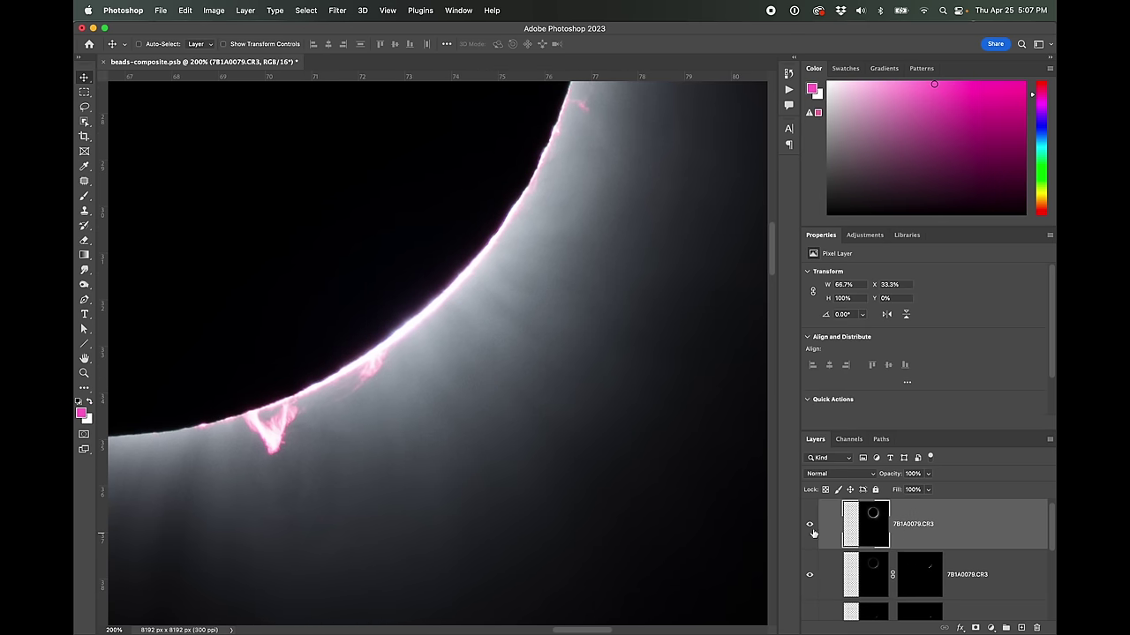
Select the grey corona in the topmost layer with Color Range, sampling just below the small prominence at fuzziness 36 with a grayscale preview
{"action": "left_click", "coordinate": [297, 13]}
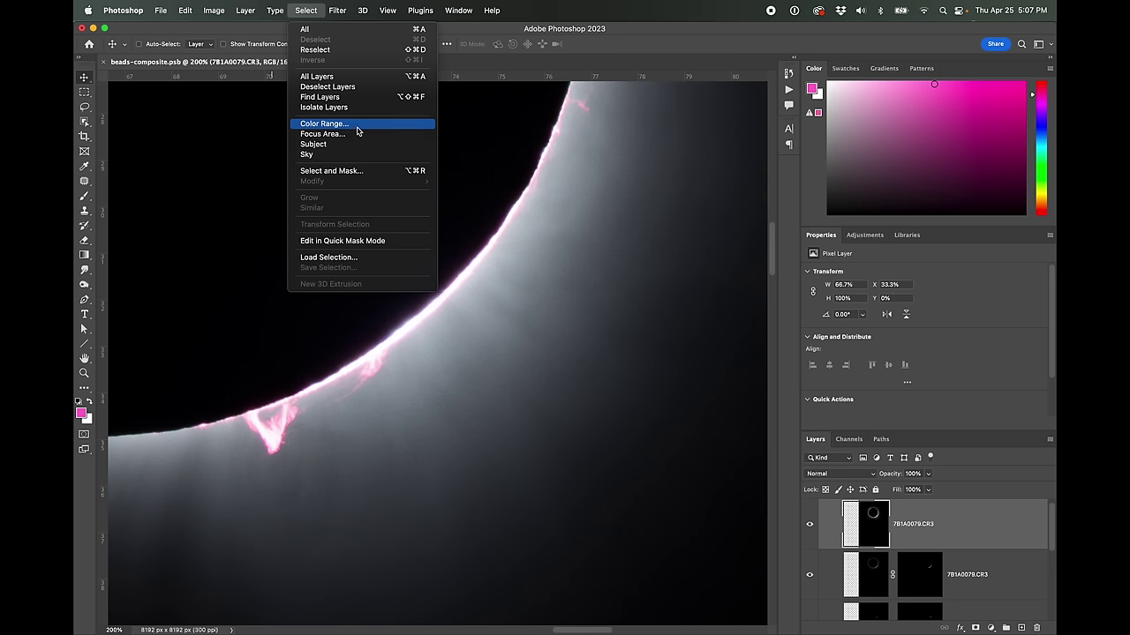
{"action": "left_click", "coordinate": [370, 429]}
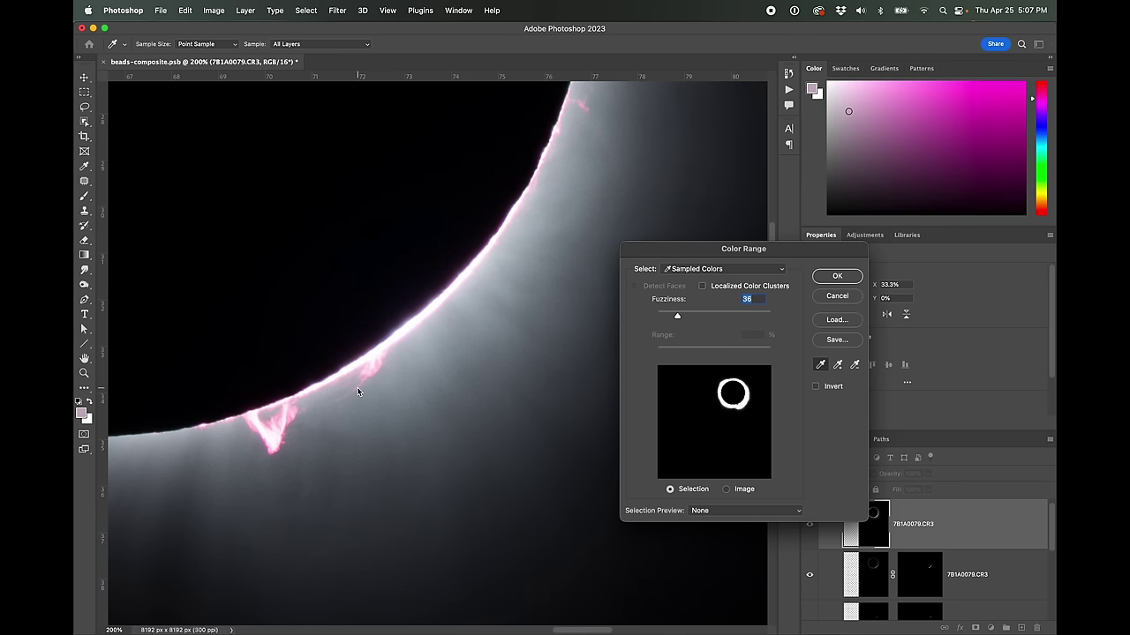
{"action": "left_click", "coordinate": [732, 512]}
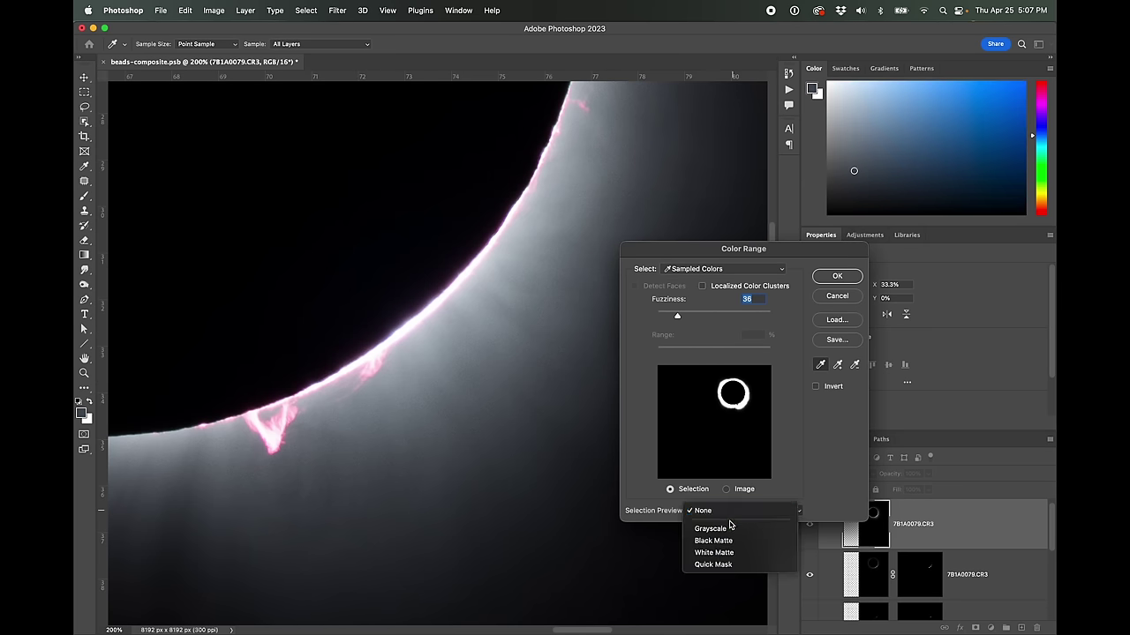
{"action": "left_click", "coordinate": [733, 528]}
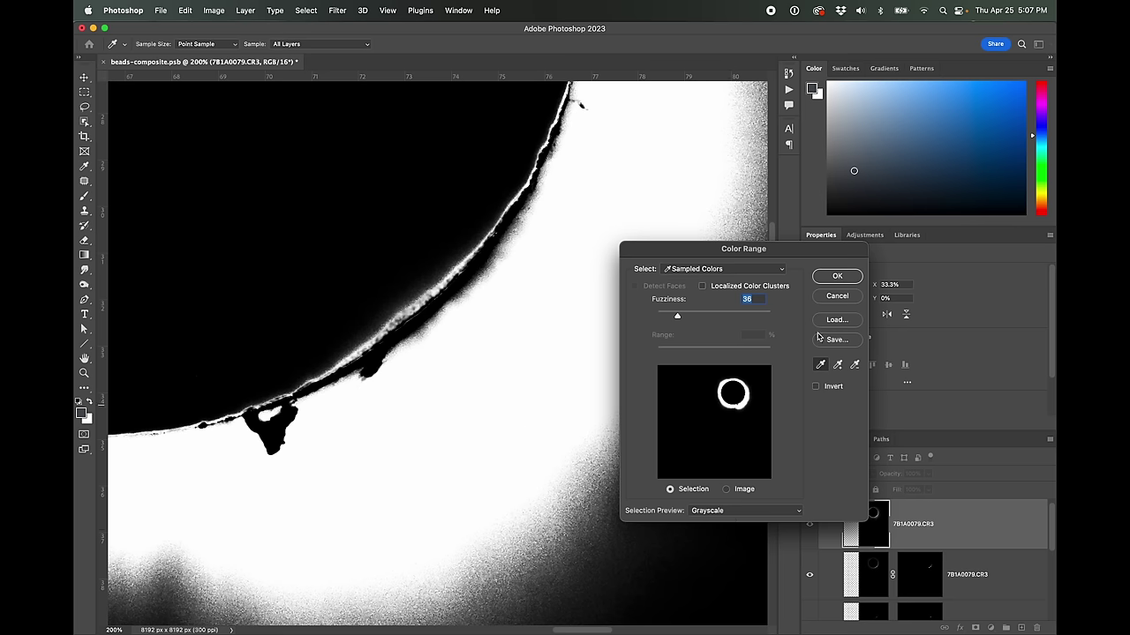
{"action": "left_click_drag", "start_coordinate": [676, 316], "coordinate": [678, 316]}
{"action": "key", "text": "super+minus"}
{"action": "key", "text": "super+minus"}
{"action": "key", "text": "super+minus"}
{"action": "left_click", "coordinate": [837, 278]}
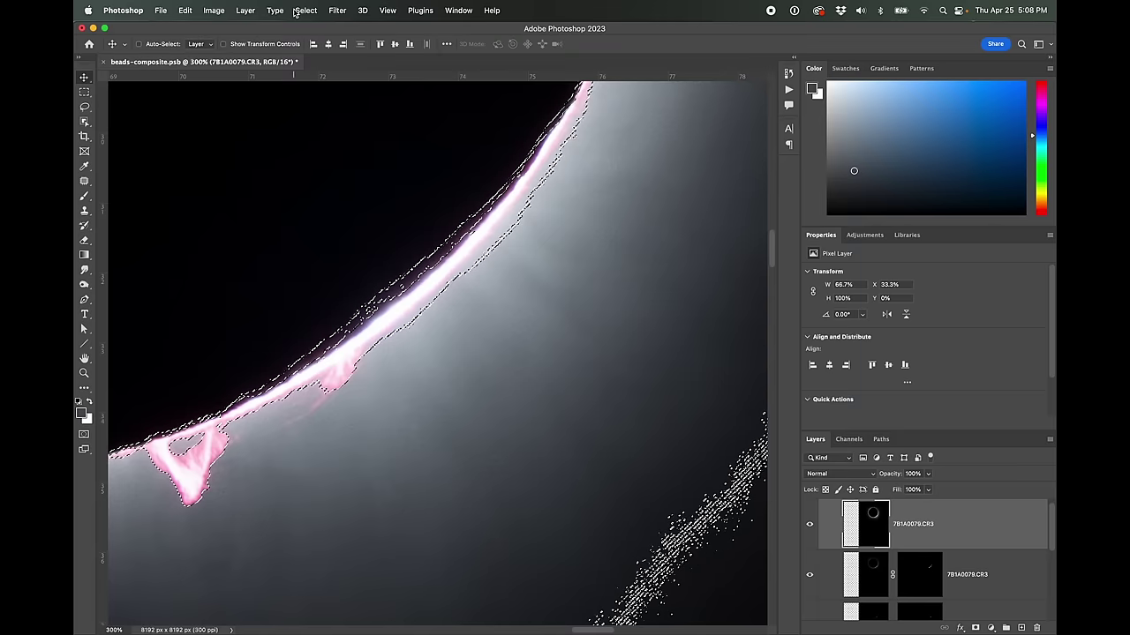
Expand the corona selection by 2 pixels
{"action": "left_click", "coordinate": [305, 10]}
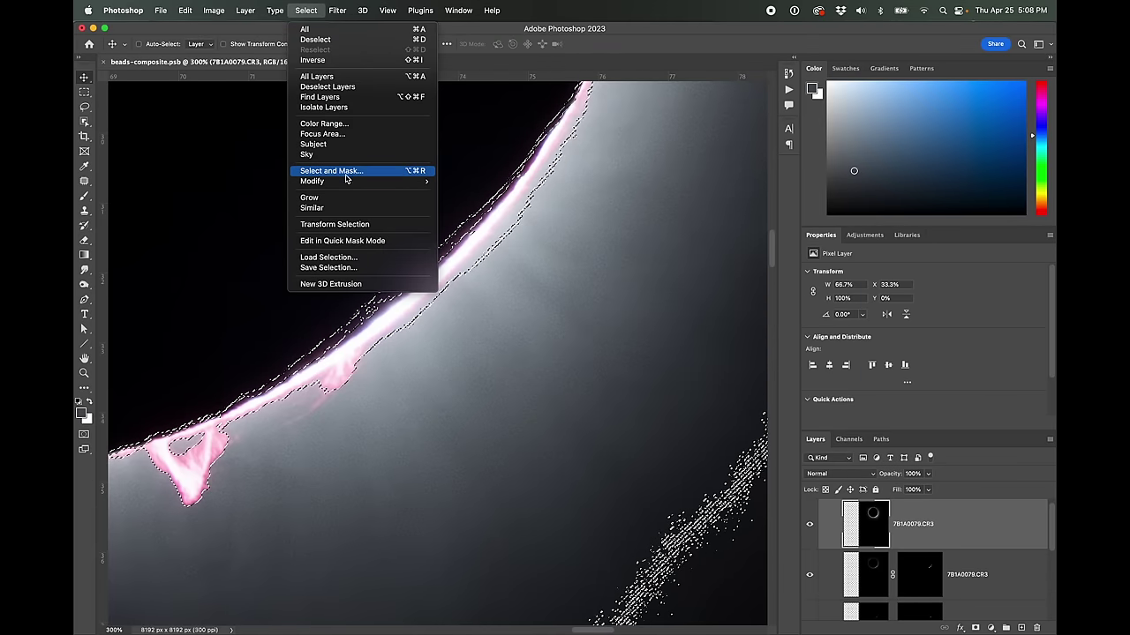
{"action": "mouse_move", "coordinate": [353, 181]}
{"action": "left_click", "coordinate": [472, 204]}
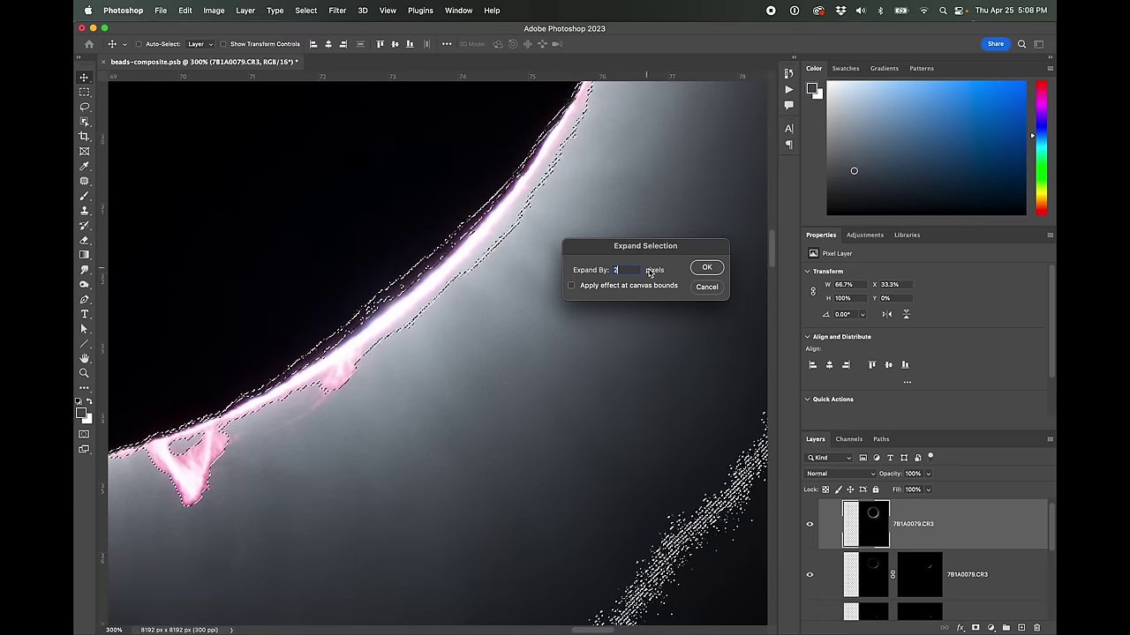
{"action": "left_click", "coordinate": [706, 267]}
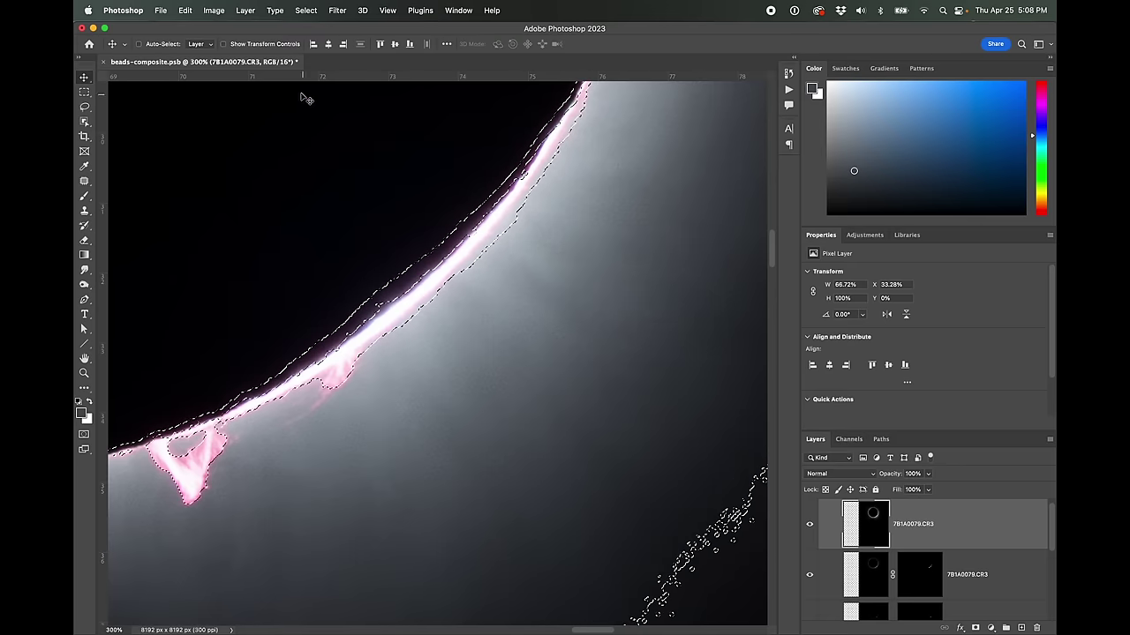
Feather the corona selection by 2 pixels and use it to mask the topmost 7B1A0079.CR3 layer
{"action": "left_click", "coordinate": [312, 11]}
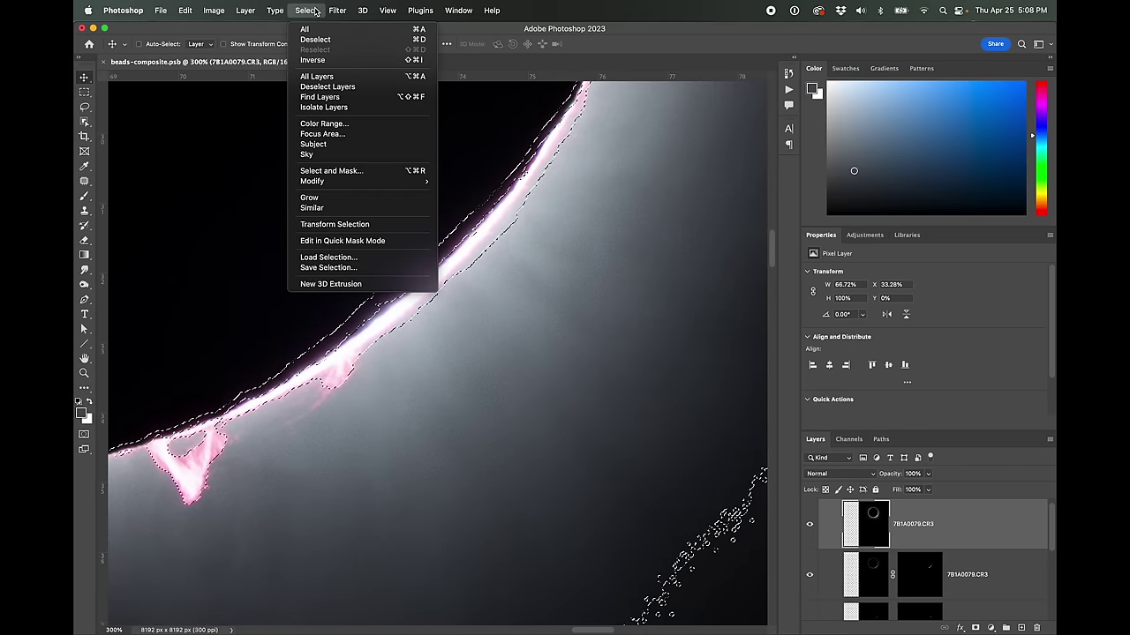
{"action": "mouse_move", "coordinate": [358, 181]}
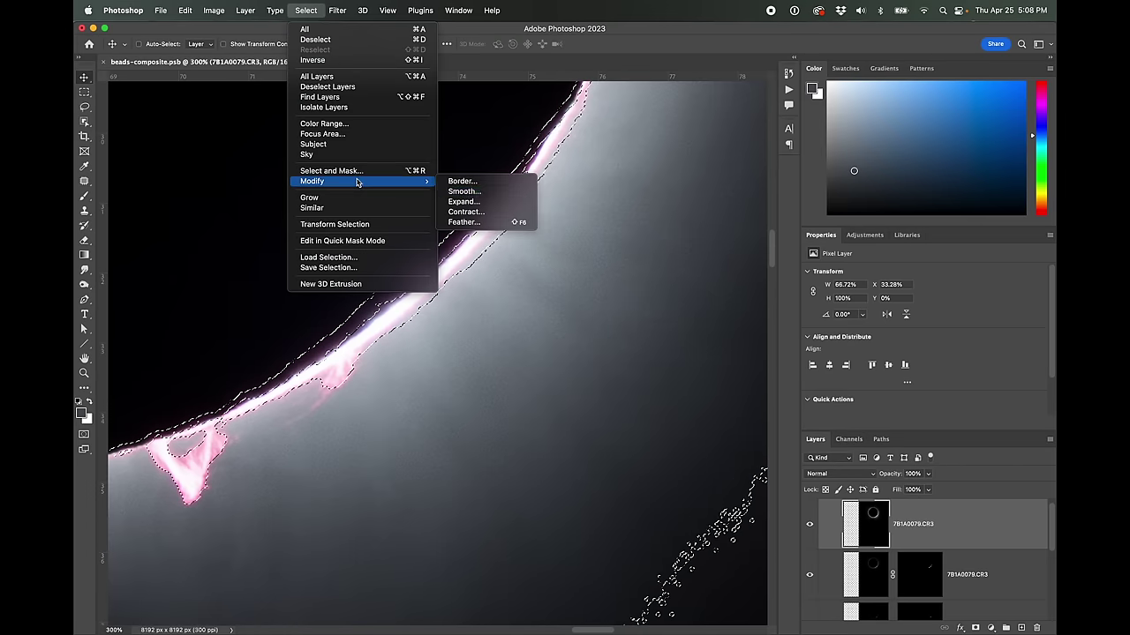
{"action": "left_click", "coordinate": [481, 223]}
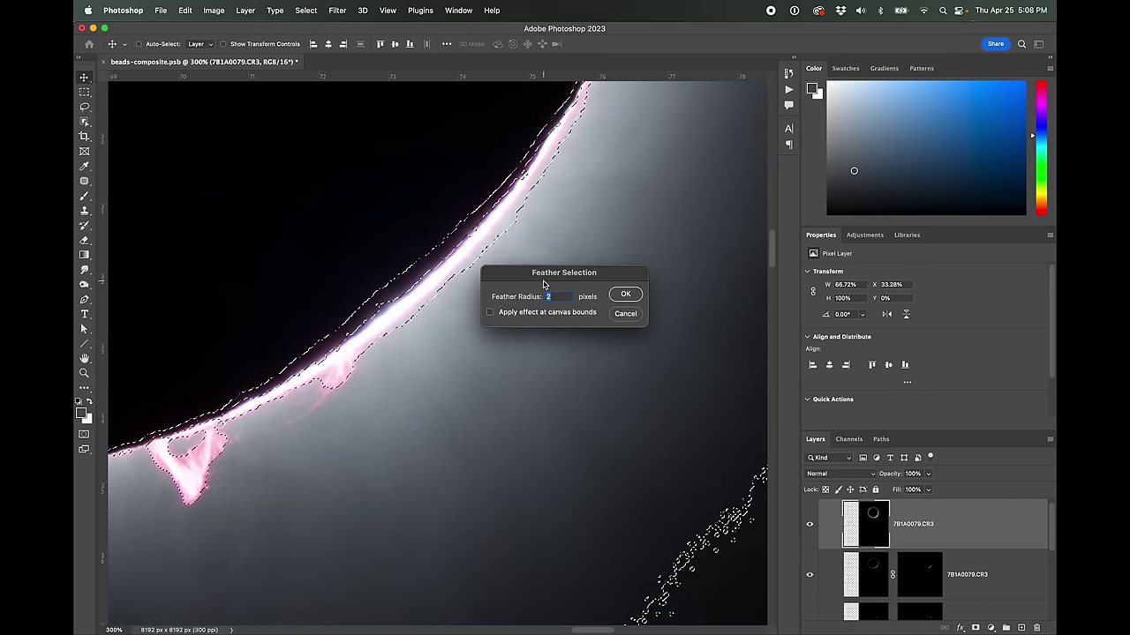
{"action": "left_click", "coordinate": [625, 293]}
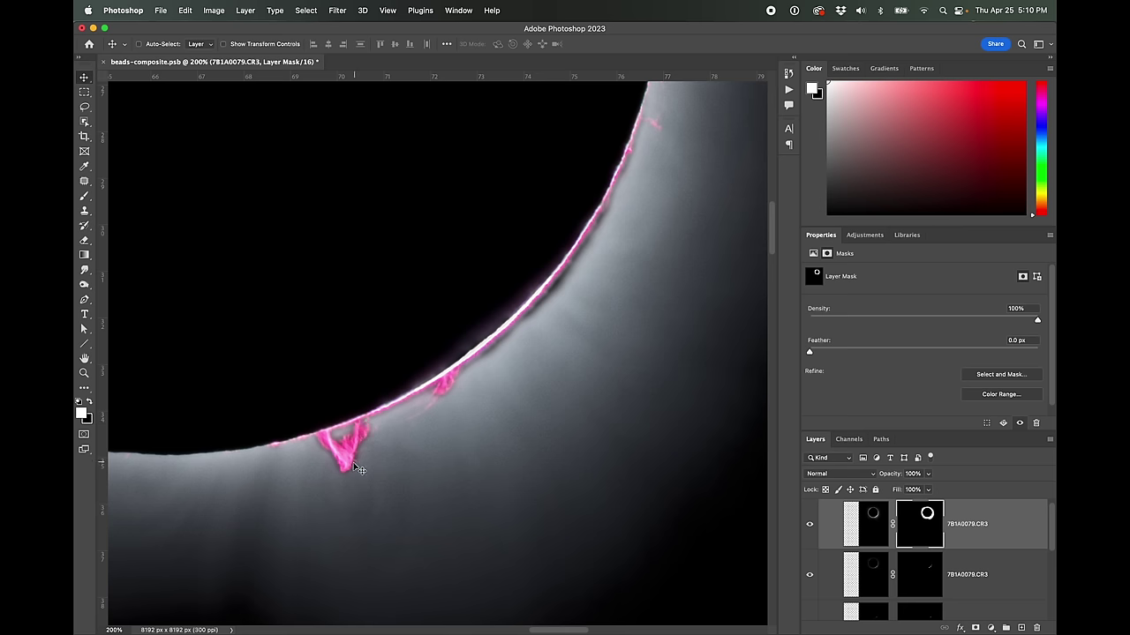
Paint white on the topmost layer's mask along the lunar edge above the prominences, using a soft 70 px brush at 70% opacity
{"action": "left_click", "coordinate": [85, 197]}
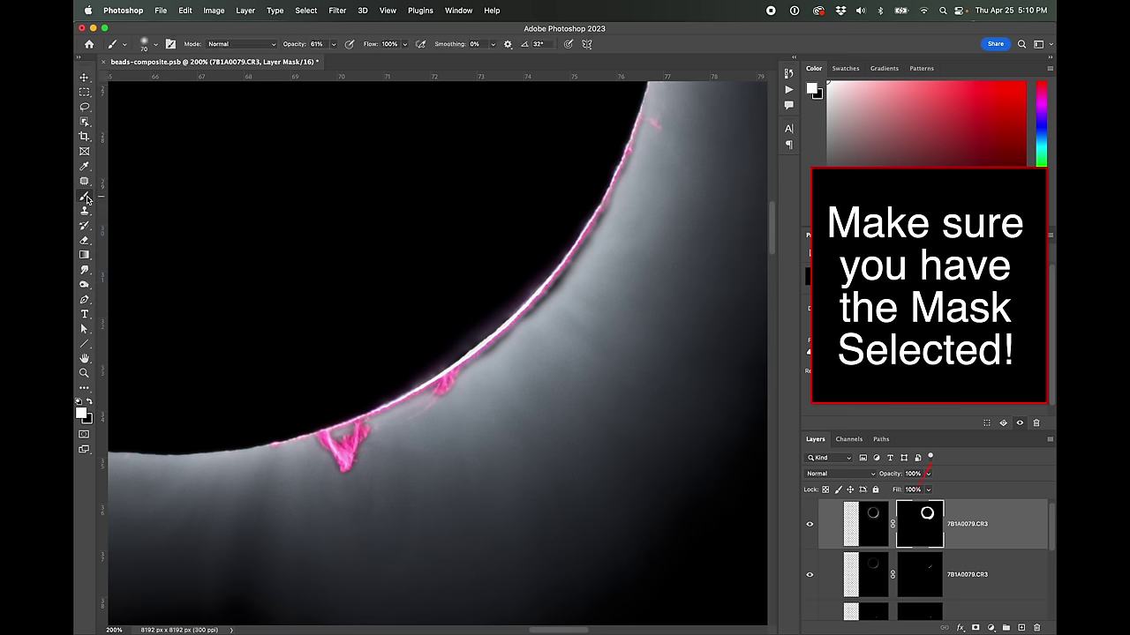
{"action": "left_click", "coordinate": [333, 44]}
{"action": "left_click_drag", "start_coordinate": [334, 59], "coordinate": [338, 62]}
{"action": "left_click", "coordinate": [158, 45]}
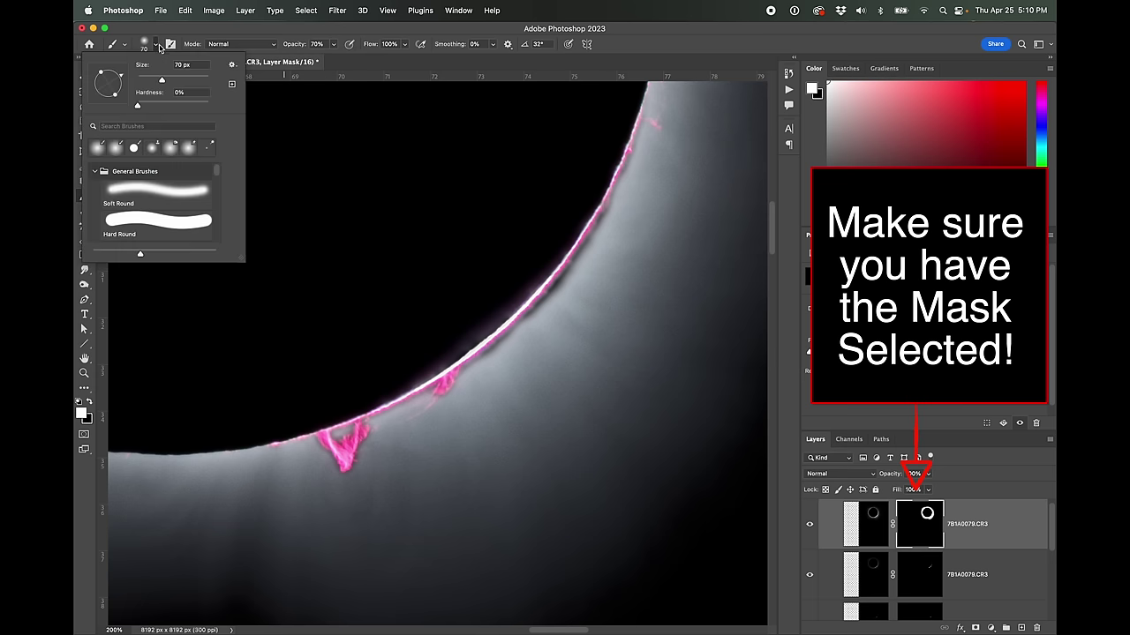
{"action": "left_click", "coordinate": [165, 32]}
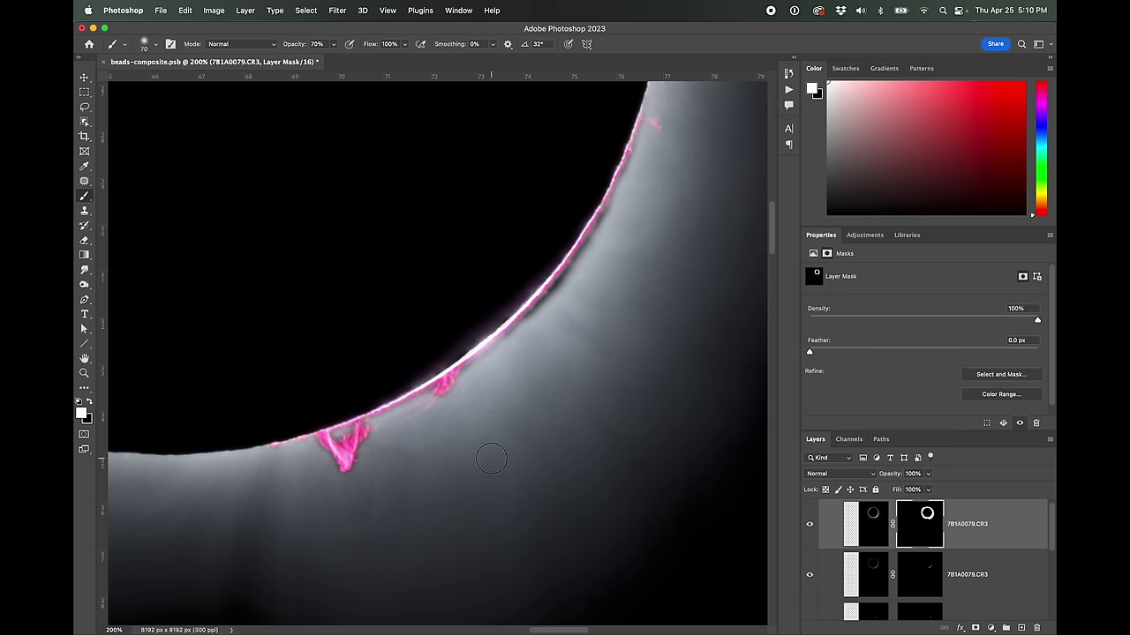
{"action": "mouse_move", "coordinate": [511, 334]}
{"action": "left_mouse_down"}
{"action": "mouse_move", "coordinate": [593, 235]}
{"action": "mouse_move", "coordinate": [642, 131]}
{"action": "left_mouse_up"}
{"action": "mouse_move", "coordinate": [479, 345]}
{"action": "left_mouse_down"}
{"action": "mouse_move", "coordinate": [486, 360]}
{"action": "mouse_move", "coordinate": [424, 401]}
{"action": "left_mouse_up"}
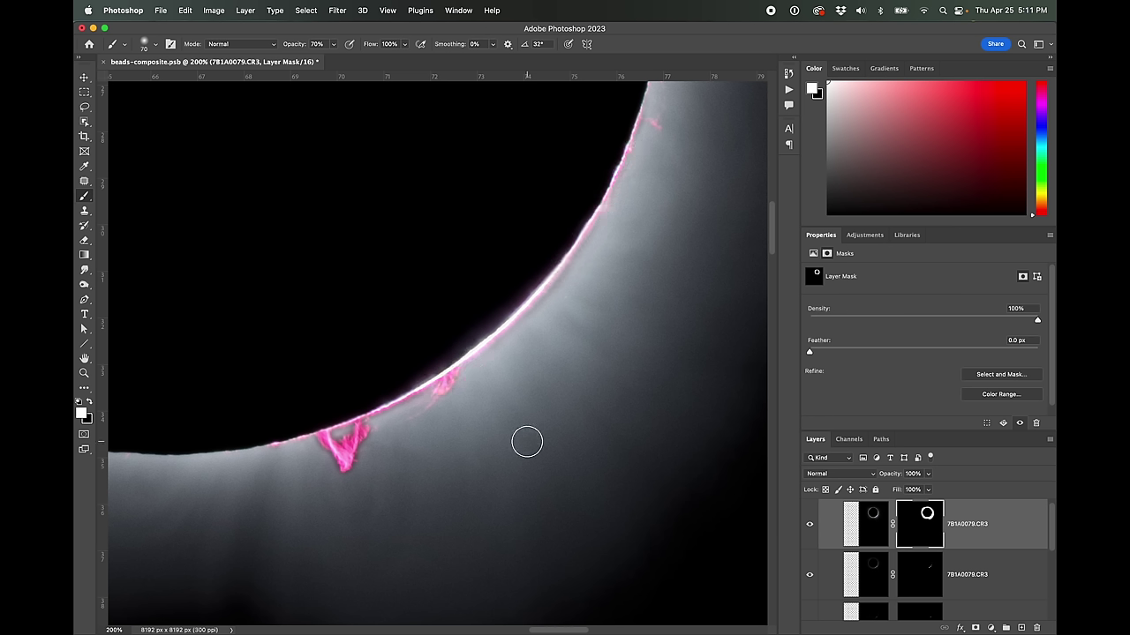
Reduce the brush to 9 px and paint black on the mask over the small prominence at the lower lunar edge
{"action": "key", "text": "bracketleft"}
{"action": "key", "text": "bracketleft"}
{"action": "key", "text": "bracketleft"}
{"action": "key", "text": "bracketleft"}
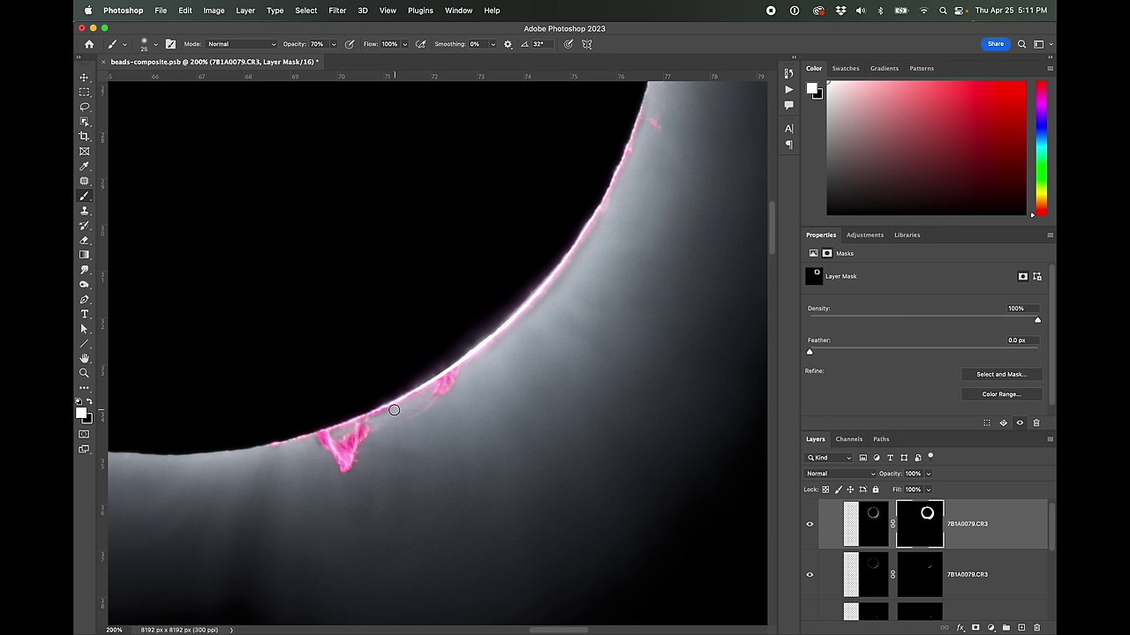
{"action": "key", "text": "x"}
{"action": "left_click_drag", "start_coordinate": [447, 382], "coordinate": [439, 389]}
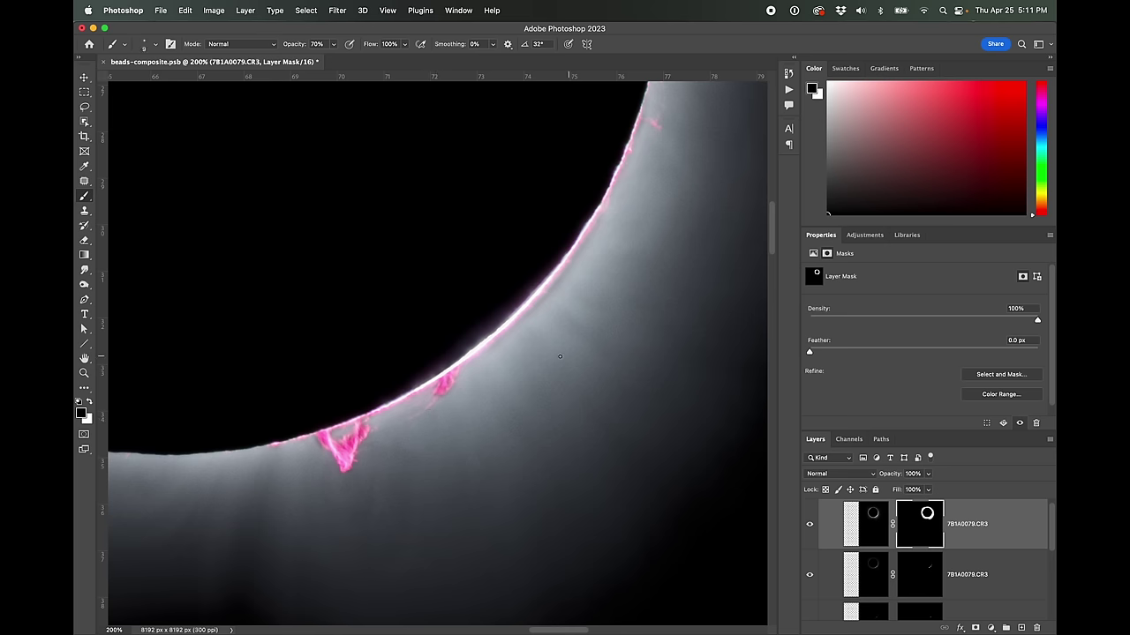
Paint white on the mask over the dark core of the prominence at the right lunar edge, and enlarge the brush to 45 px
{"action": "left_click_drag", "start_coordinate": [635, 215], "coordinate": [464, 524]}
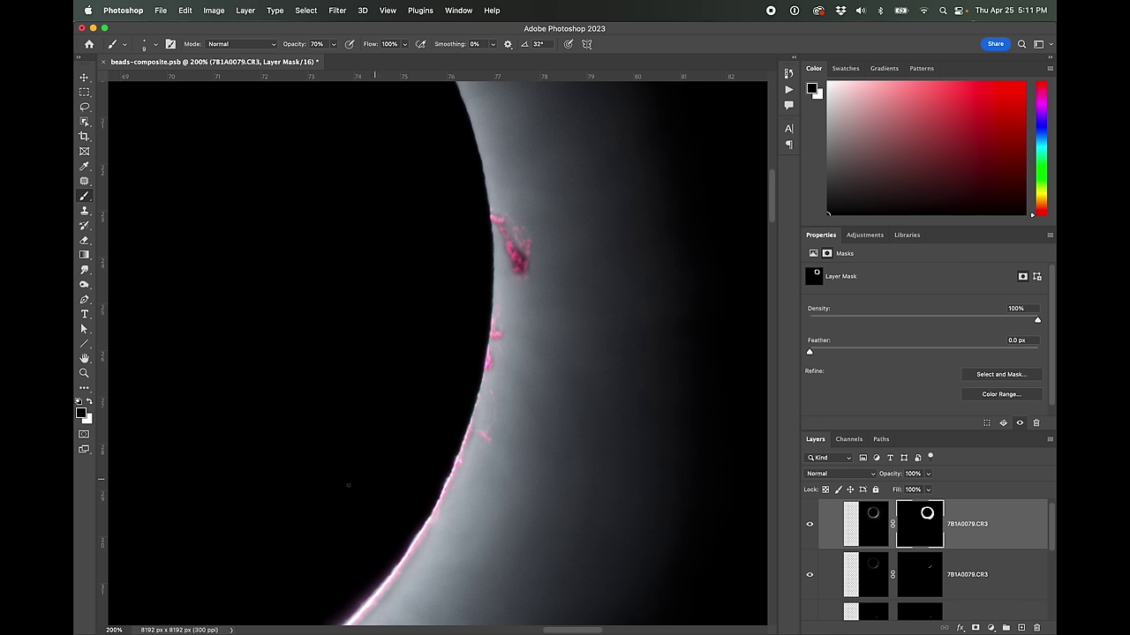
{"action": "key", "text": "x"}
{"action": "left_click_drag", "start_coordinate": [520, 251], "coordinate": [520, 255]}
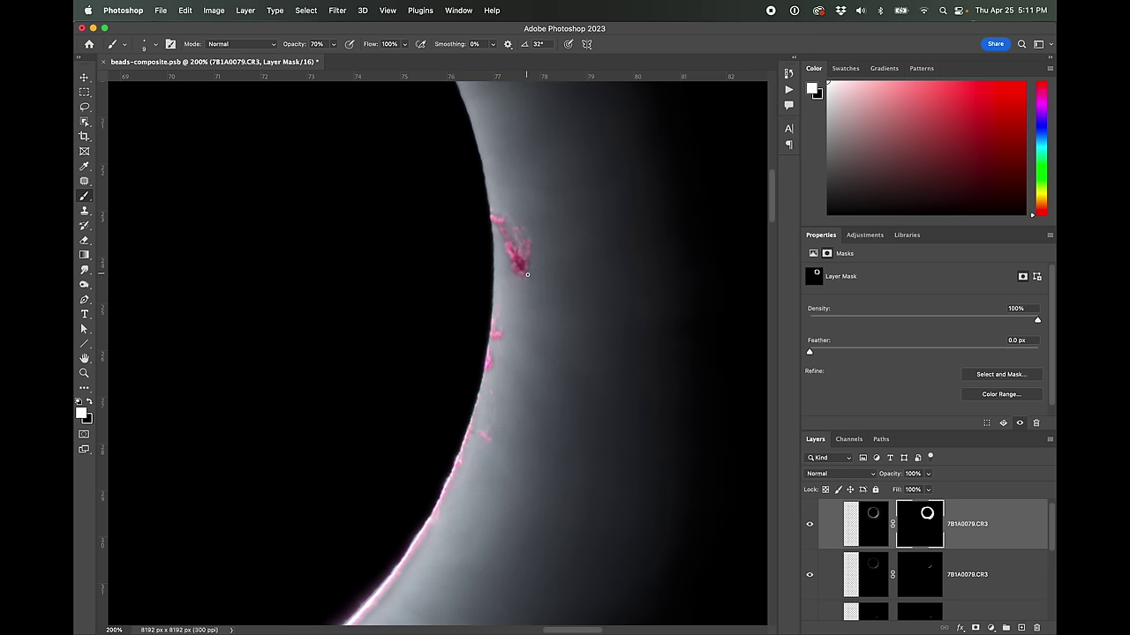
{"action": "key", "text": "bracketright"}
{"action": "key", "text": "bracketright"}
{"action": "key", "text": "bracketright"}
{"action": "left_click_drag", "start_coordinate": [552, 475], "coordinate": [630, 150]}
{"action": "mouse_move", "coordinate": [537, 348]}
{"action": "left_mouse_down"}
{"action": "mouse_move", "coordinate": [698, 235]}
{"action": "mouse_move", "coordinate": [588, 477]}
{"action": "mouse_move", "coordinate": [502, 593]}
{"action": "mouse_move", "coordinate": [592, 362]}
{"action": "left_mouse_up"}
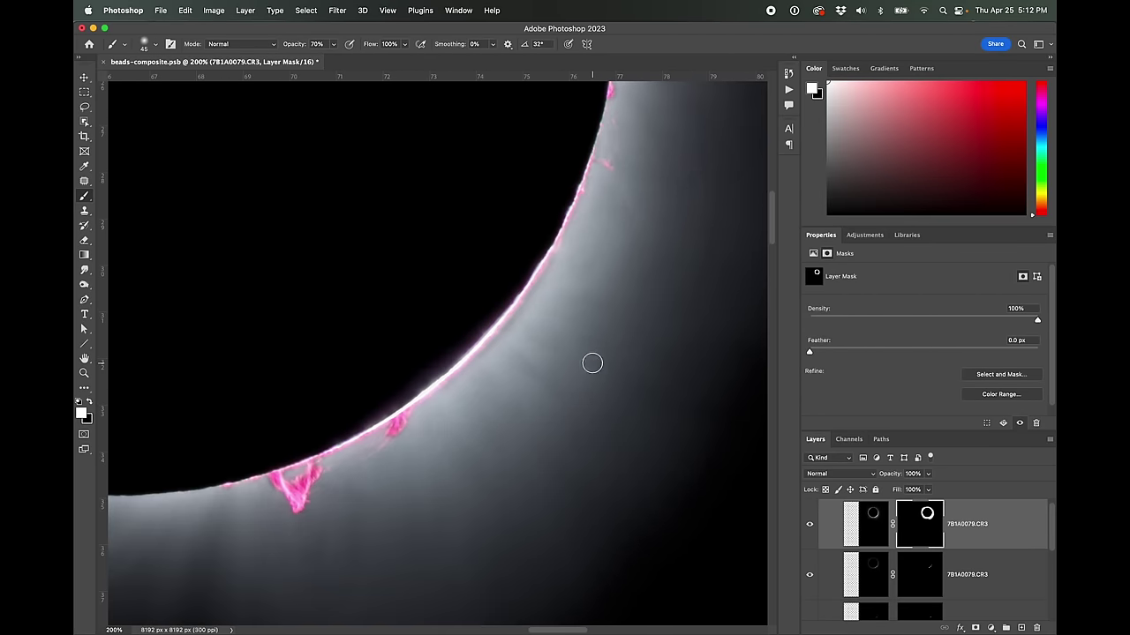
Collapse the BB0 layer group
{"action": "key", "text": "super+0"}
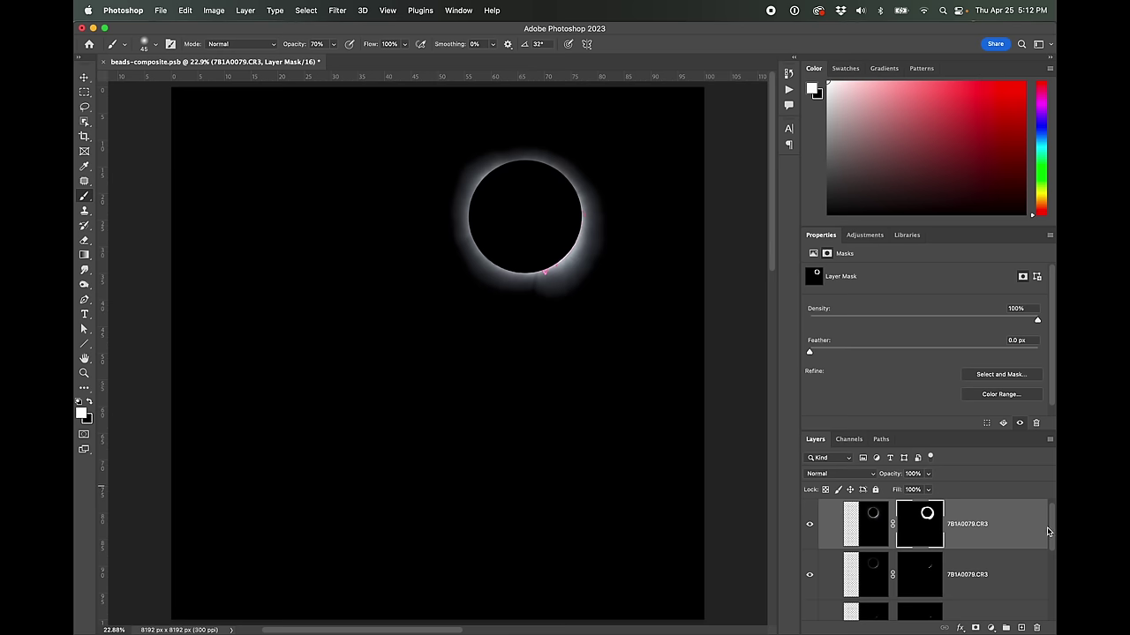
{"action": "left_click_drag", "start_coordinate": [1051, 527], "coordinate": [1051, 519]}
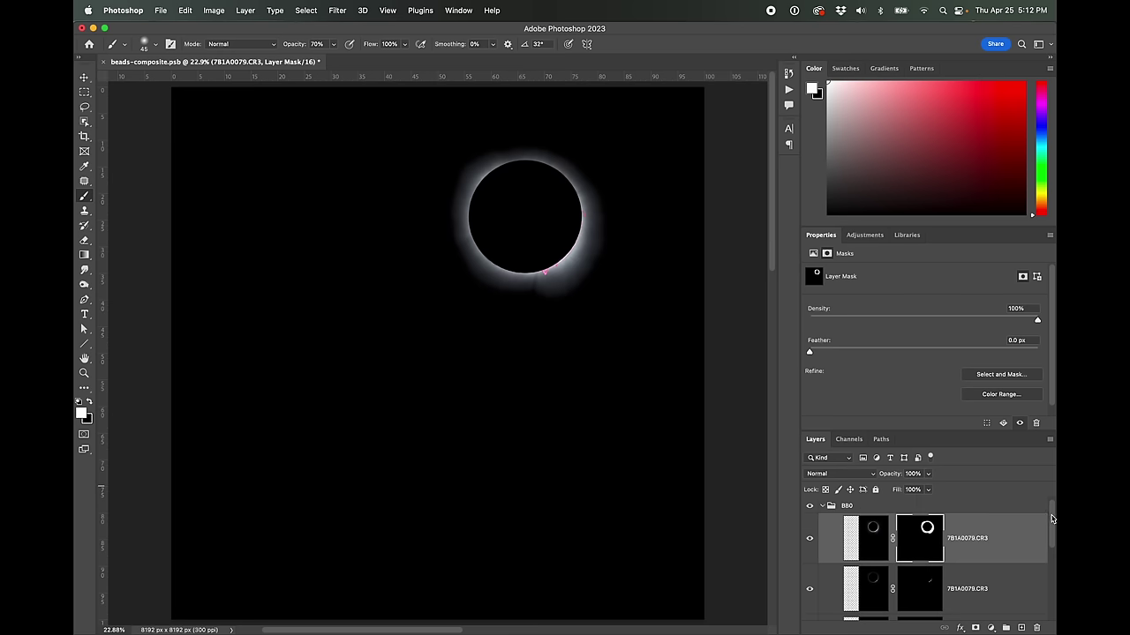
{"action": "left_click", "coordinate": [822, 507]}
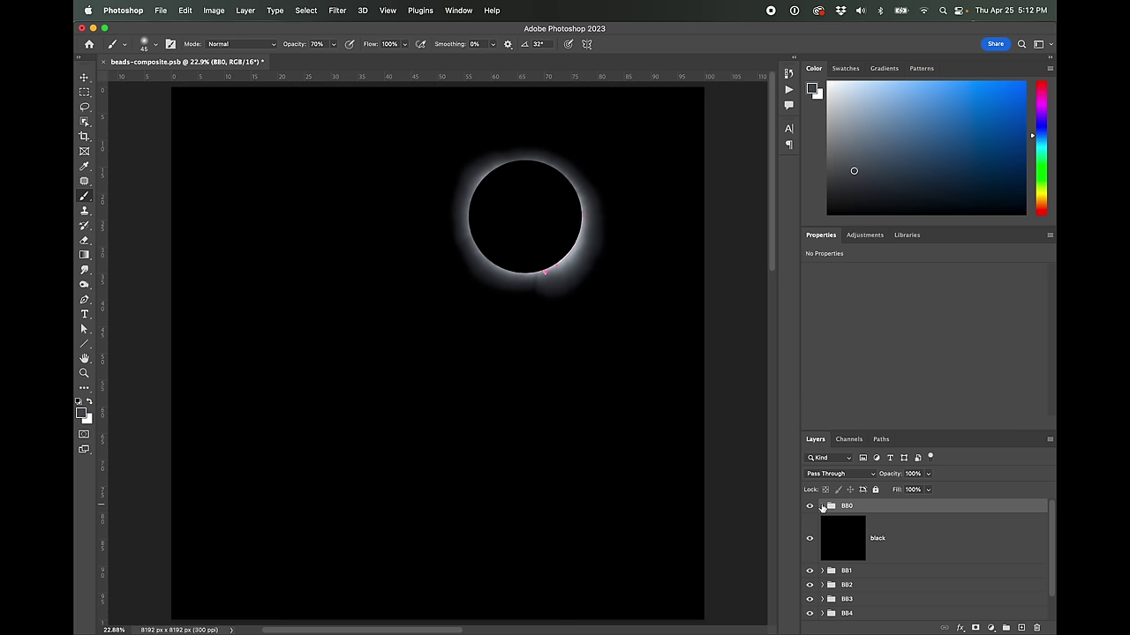
{"action": "left_click", "coordinate": [822, 508]}
{"action": "left_click", "coordinate": [823, 507]}
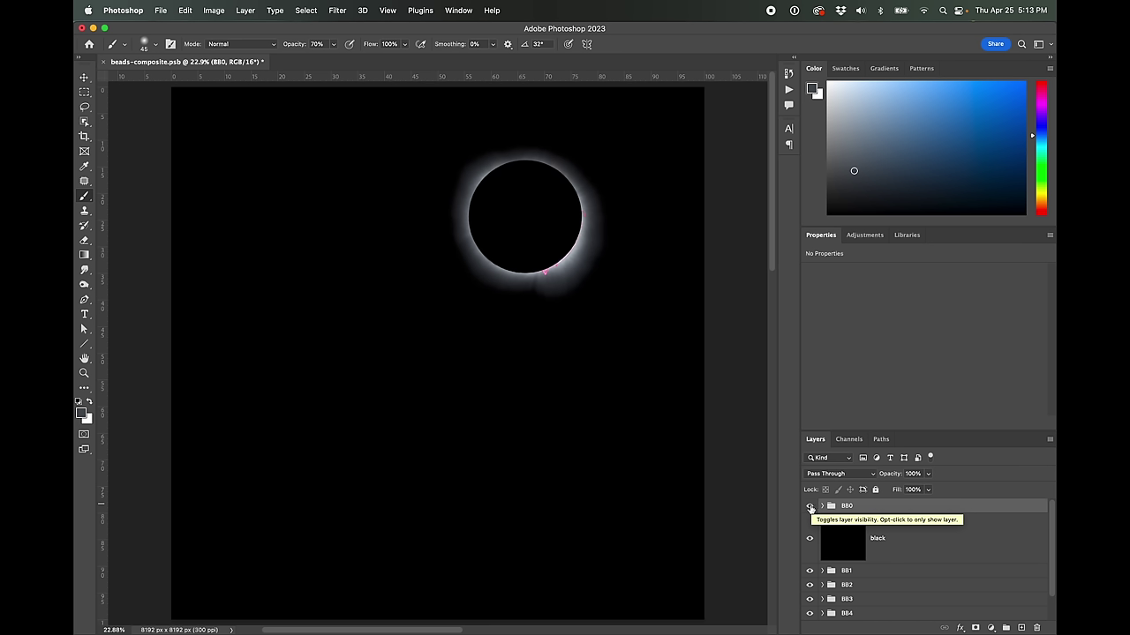
Compare the BB0 group in isolation with the full layer stack by hiding and showing all other layers
{"action": "left_click", "coordinate": [810, 508], "text": "alt"}
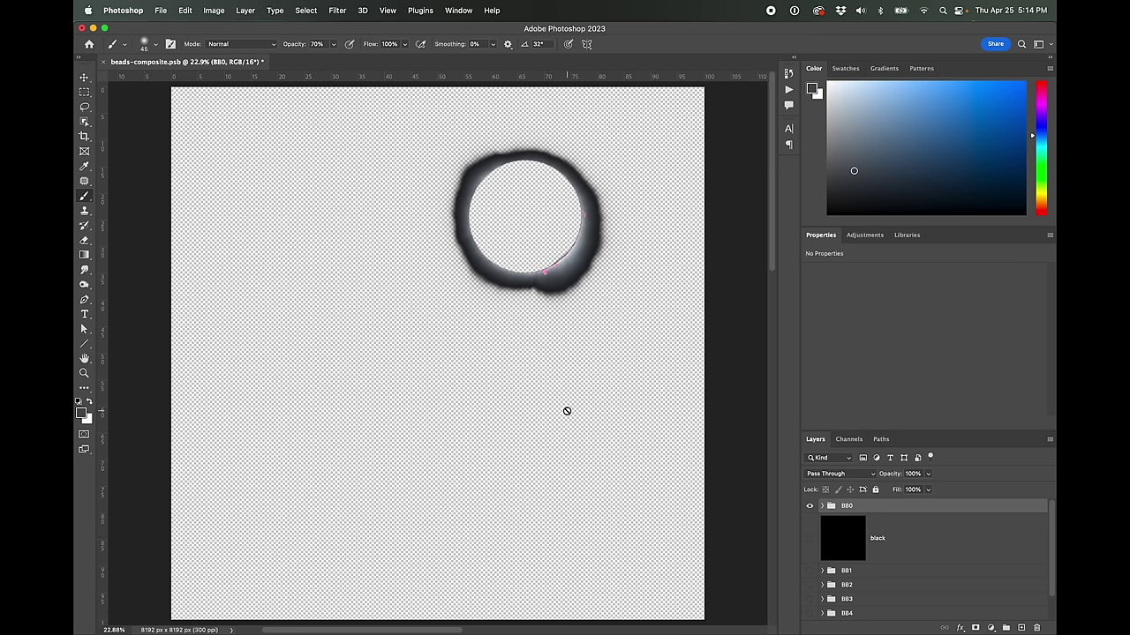
{"action": "left_click", "coordinate": [810, 508], "text": "alt"}
{"action": "left_click", "coordinate": [811, 508], "text": "alt"}
{"action": "left_click", "coordinate": [810, 508], "text": "alt"}
{"action": "left_click", "coordinate": [811, 508], "text": "alt"}
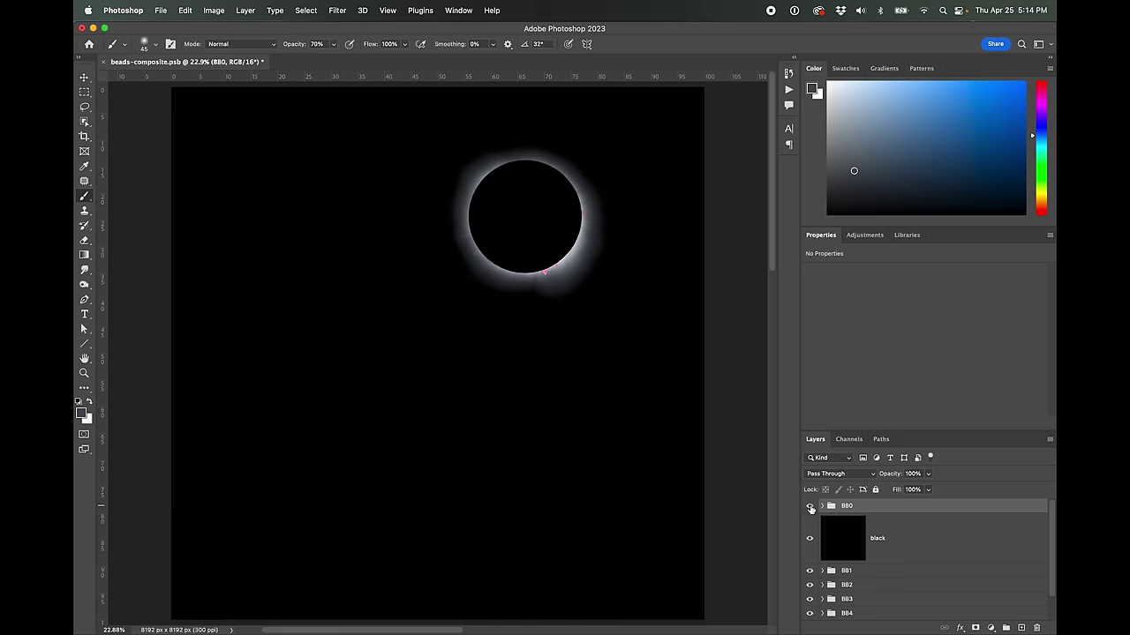
Move the black background layer directly below the BB1 group and select BB1
{"action": "left_click_drag", "start_coordinate": [920, 533], "coordinate": [918, 581]}
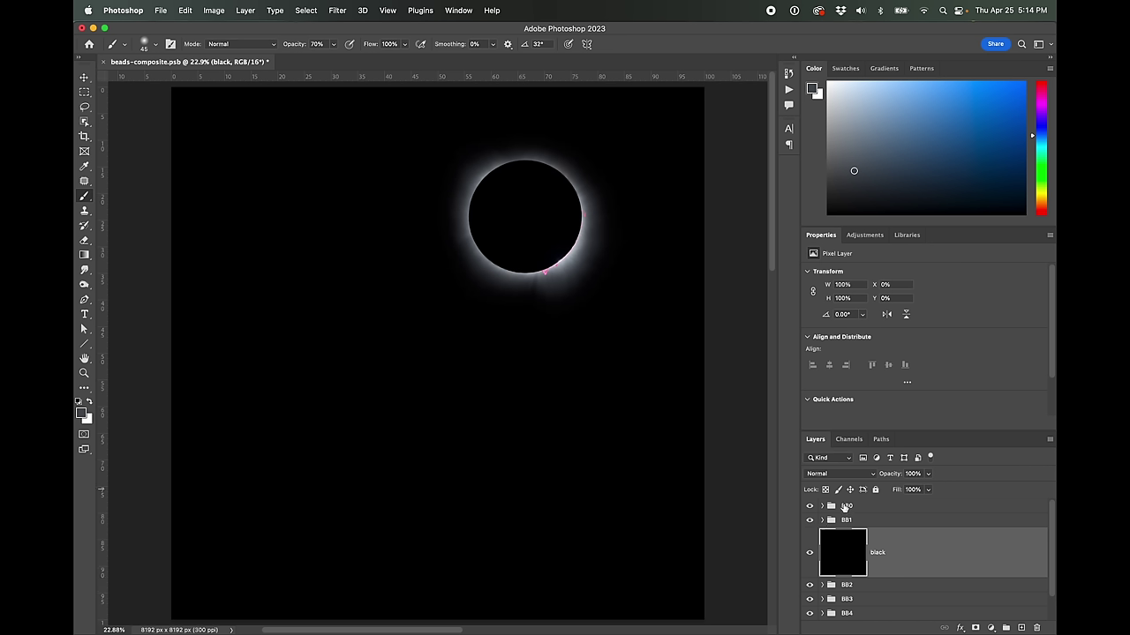
{"action": "left_click", "coordinate": [870, 522]}
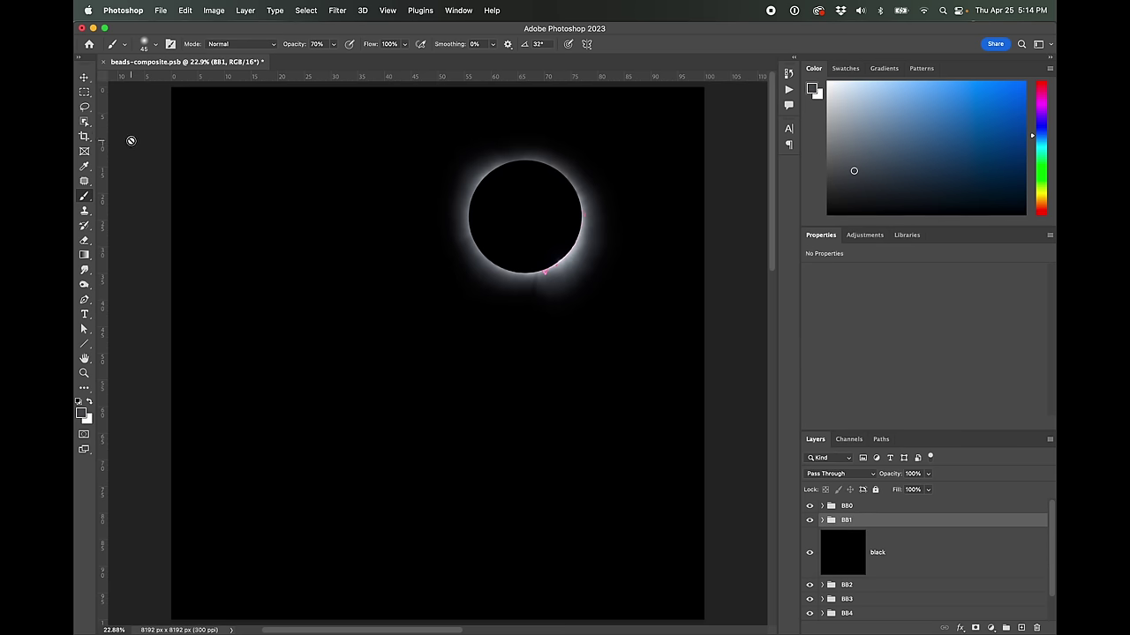
Try moving the BB1 group diagonally down and left from BB0, about 3.7% across and 4.2% down, and undo the move
{"action": "left_click", "coordinate": [84, 79]}
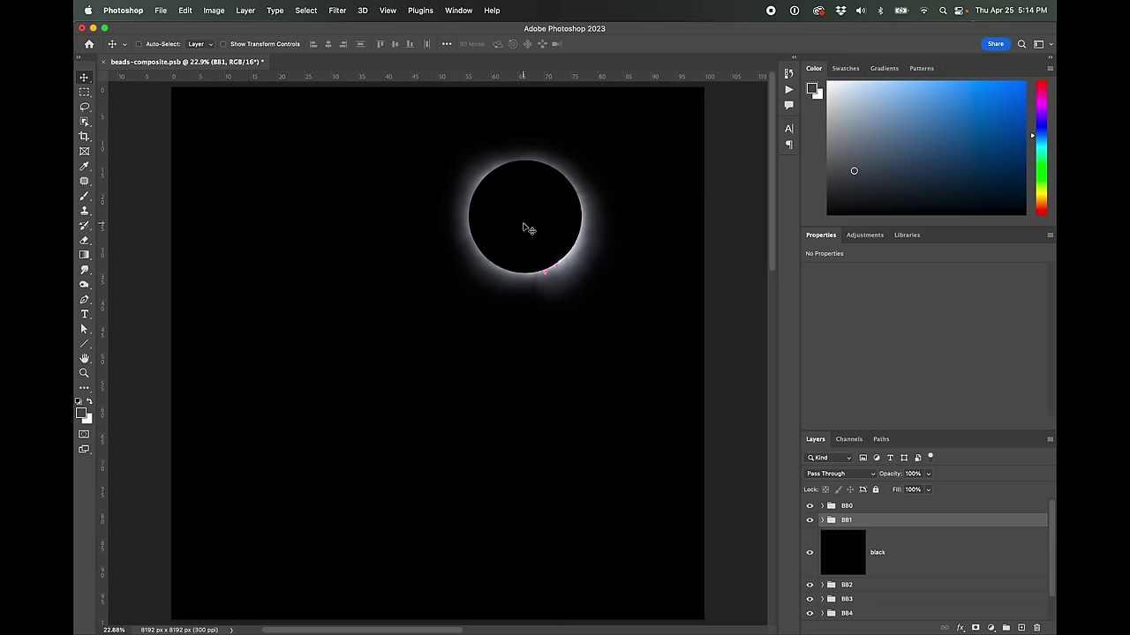
{"action": "left_click_drag", "start_coordinate": [528, 229], "coordinate": [507, 247]}
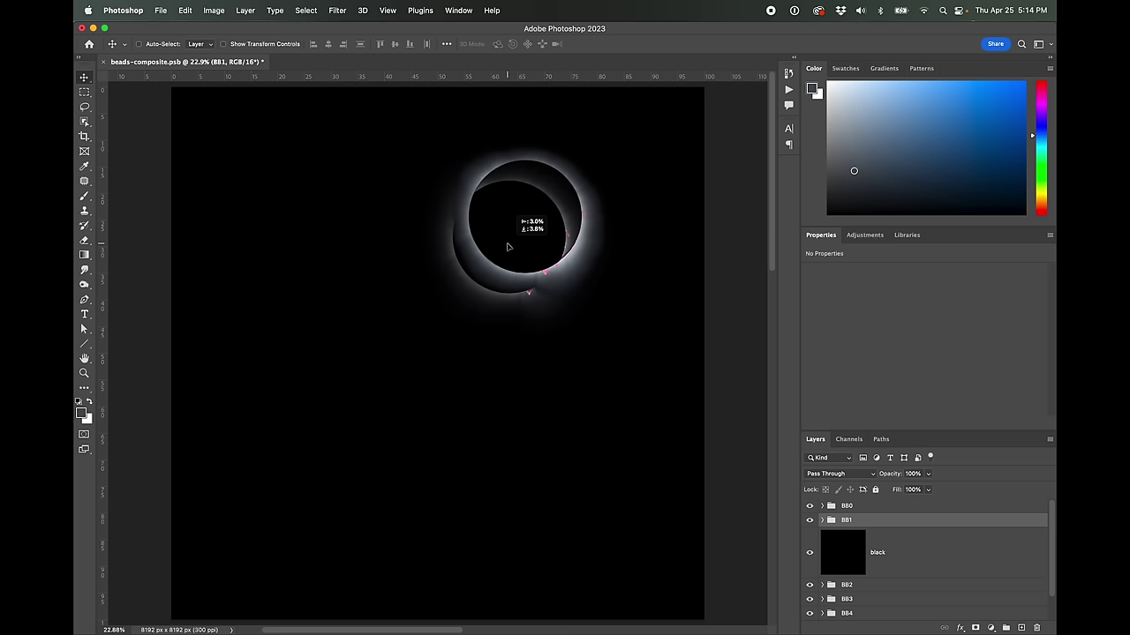
{"action": "left_click_drag", "start_coordinate": [508, 247], "coordinate": [504, 251]}
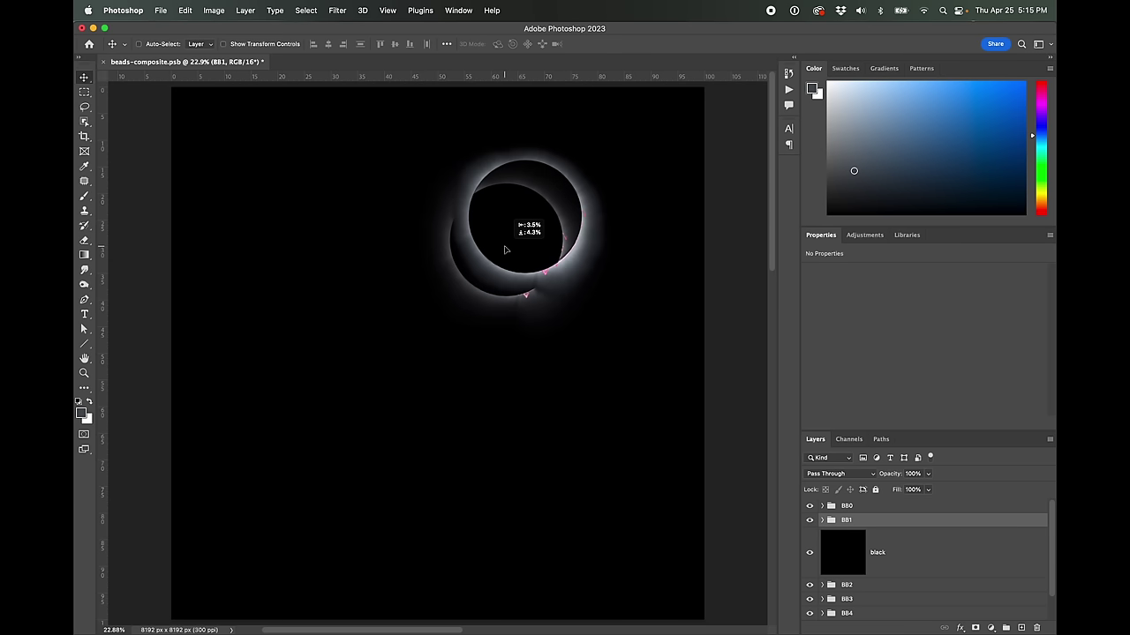
{"action": "left_click_drag", "start_coordinate": [504, 251], "coordinate": [503, 249]}
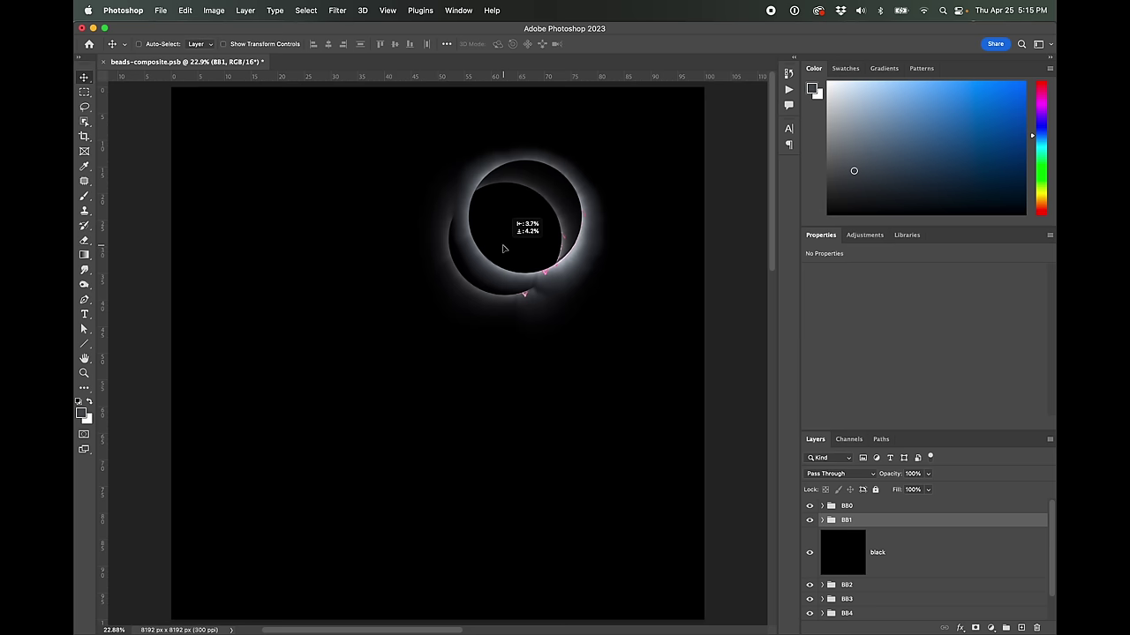
{"action": "key", "text": "super+z"}
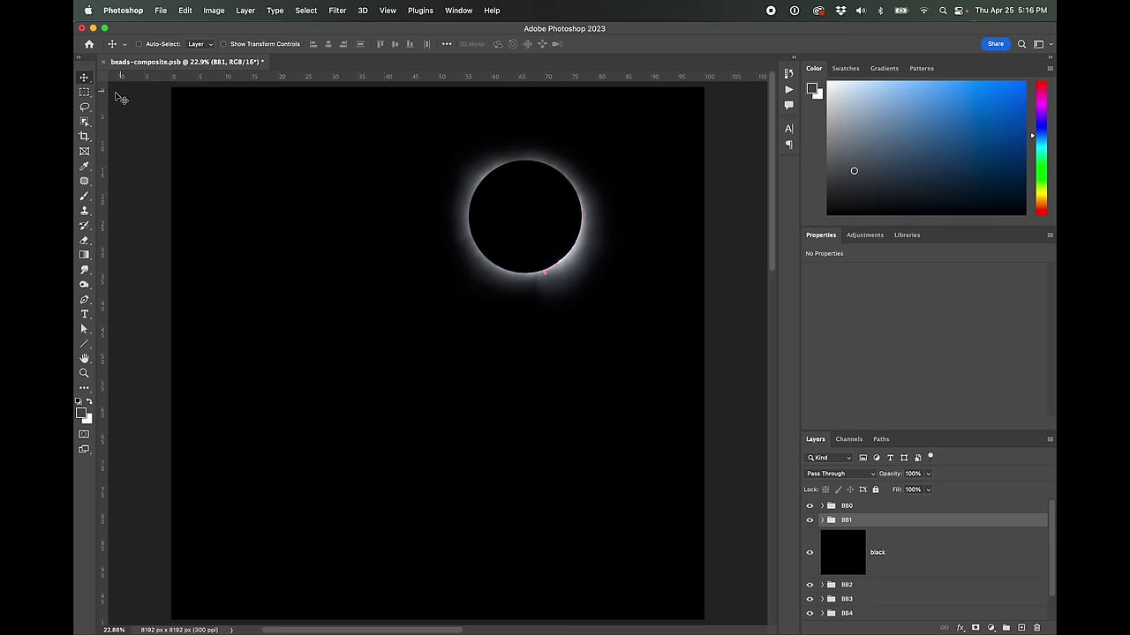
Crop the canvas to a 1:1 square of about 7481 px, extended past its right edge, with the eclipse near the upper-left corner
{"action": "left_click", "coordinate": [84, 137]}
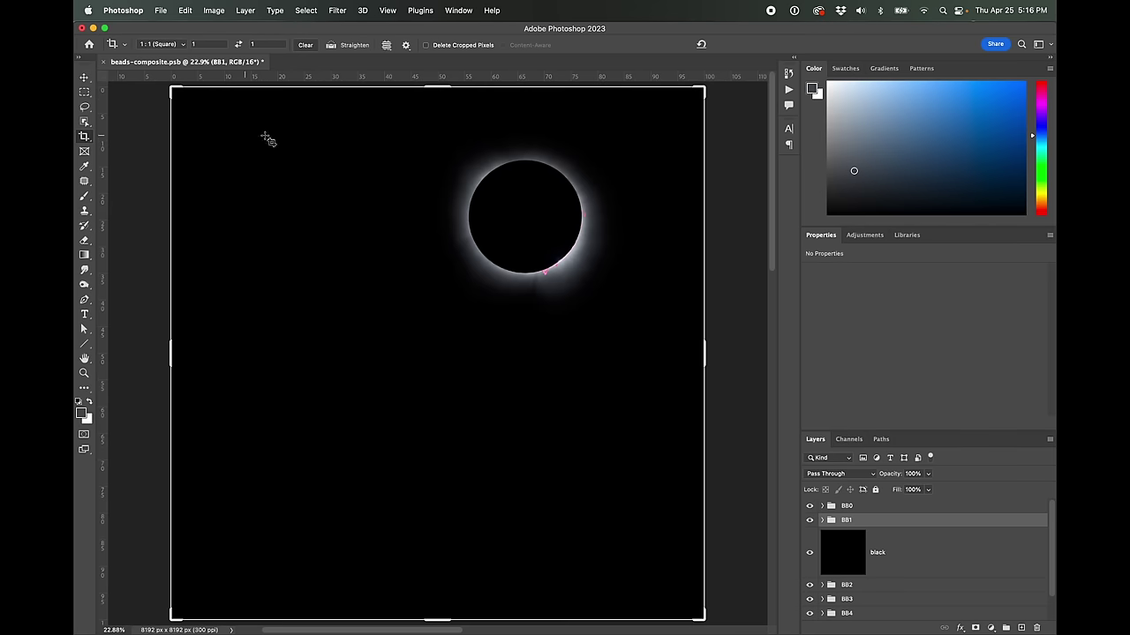
{"action": "left_click", "coordinate": [168, 353]}
{"action": "mouse_move", "coordinate": [294, 345]}
{"action": "left_mouse_down"}
{"action": "mouse_move", "coordinate": [323, 345]}
{"action": "mouse_move", "coordinate": [255, 347]}
{"action": "mouse_move", "coordinate": [280, 348]}
{"action": "left_mouse_up"}
{"action": "left_click_drag", "start_coordinate": [393, 330], "coordinate": [355, 396]}
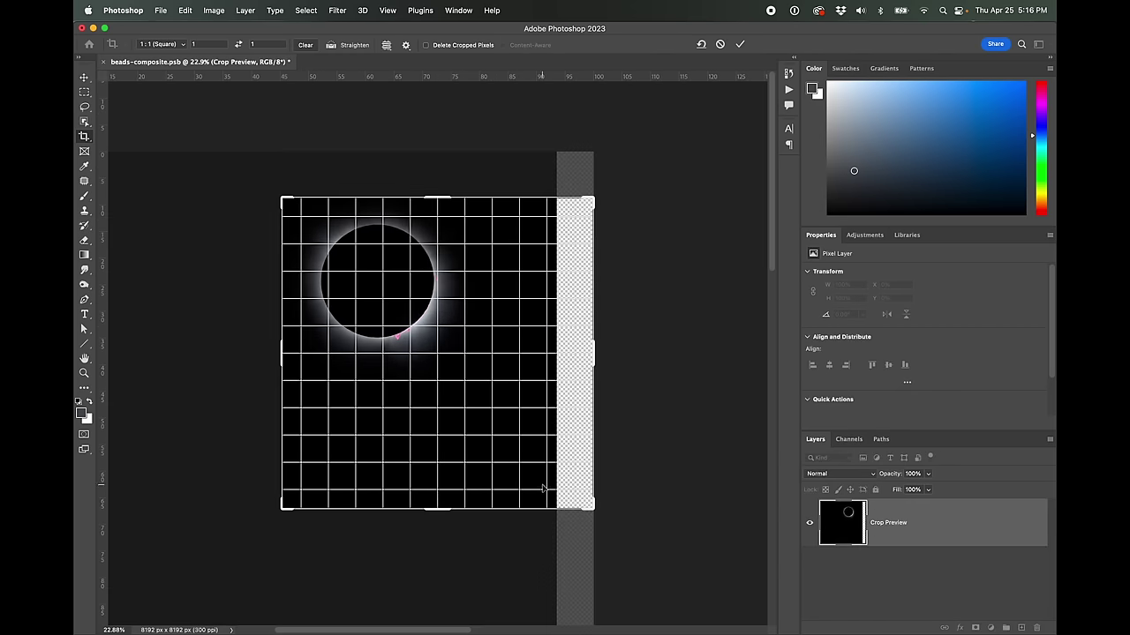
{"action": "key", "text": "super+minus"}
{"action": "key", "text": "super+minus"}
{"action": "left_click_drag", "start_coordinate": [525, 439], "coordinate": [558, 504]}
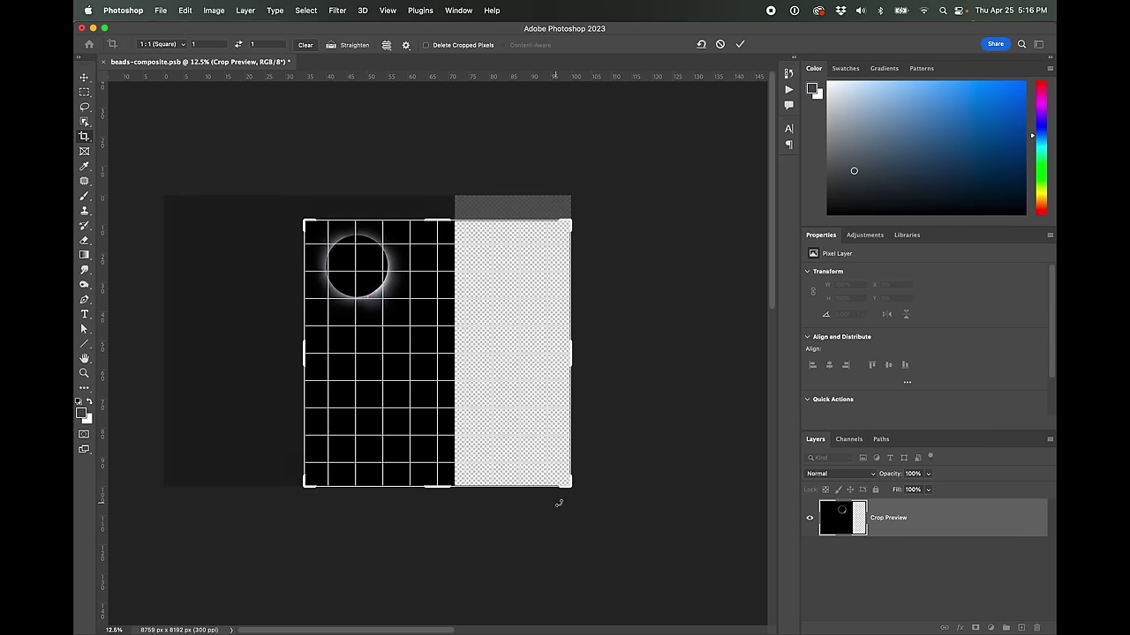
{"action": "key", "text": "Return"}
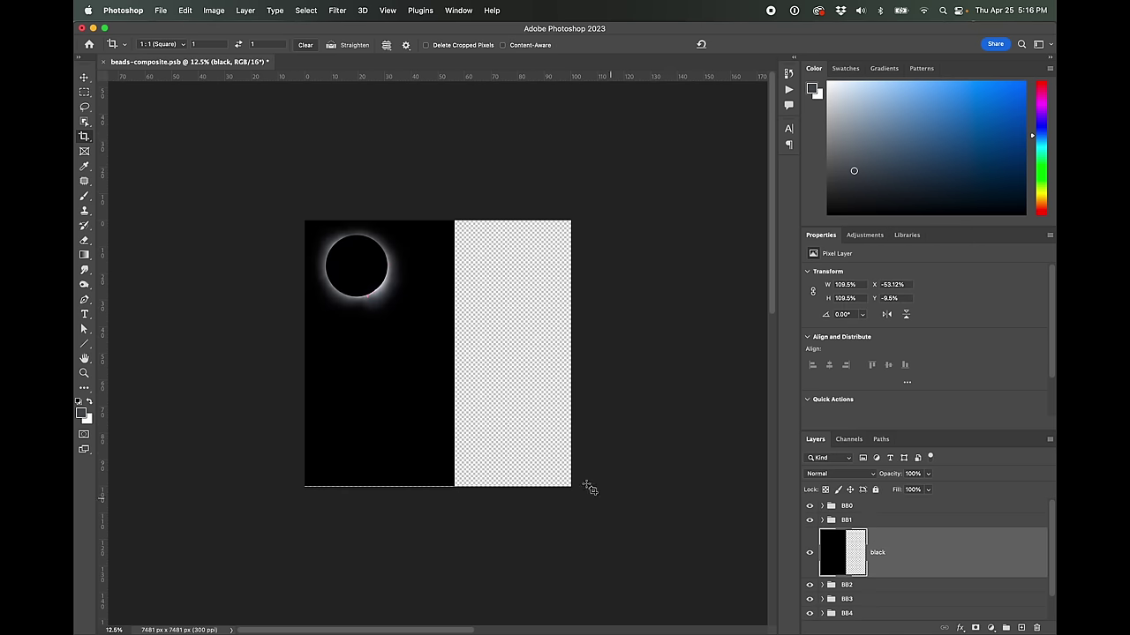
Fill the black background layer with black at 100% opacity in Normal mode to cover the transparent part of the canvas
{"action": "left_click", "coordinate": [190, 14]}
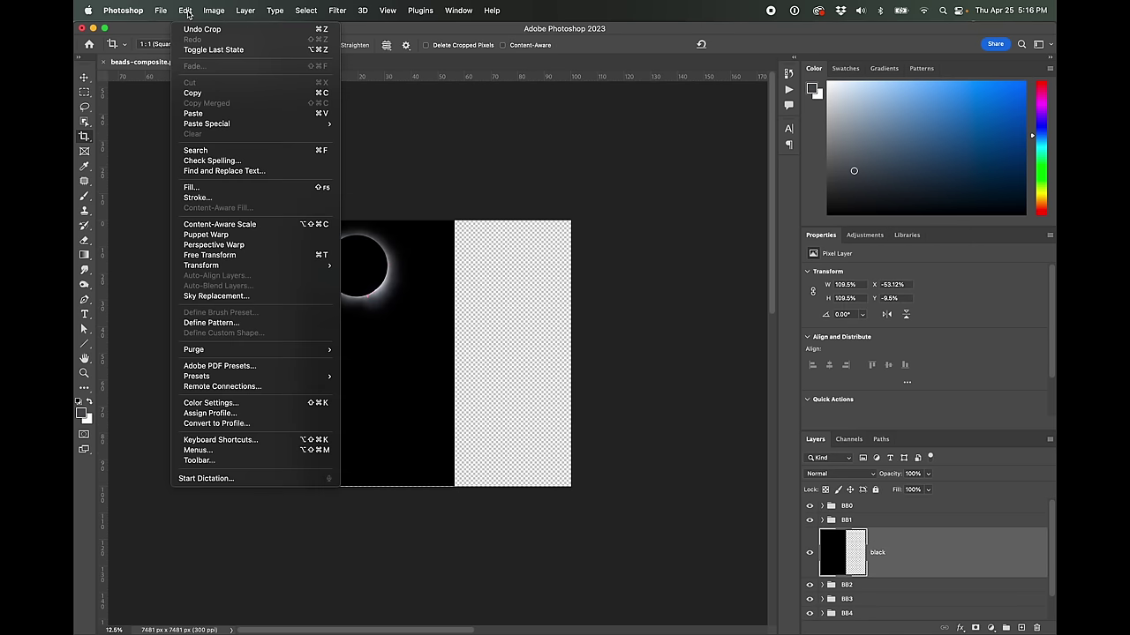
{"action": "left_click", "coordinate": [192, 187]}
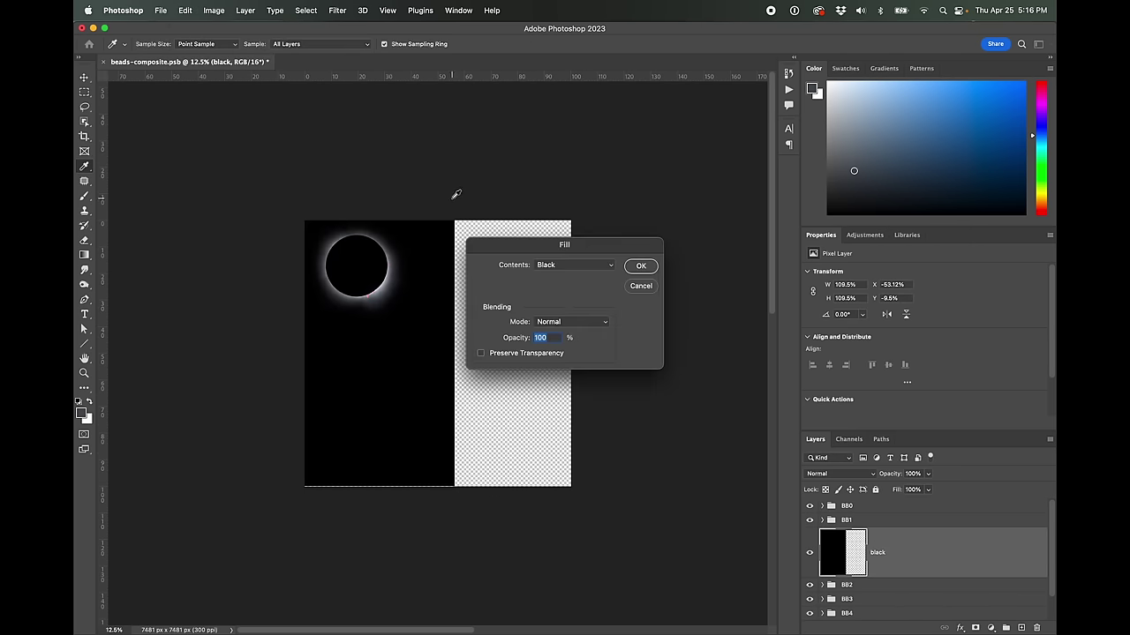
{"action": "left_click", "coordinate": [639, 267]}
{"action": "key", "text": "c"}
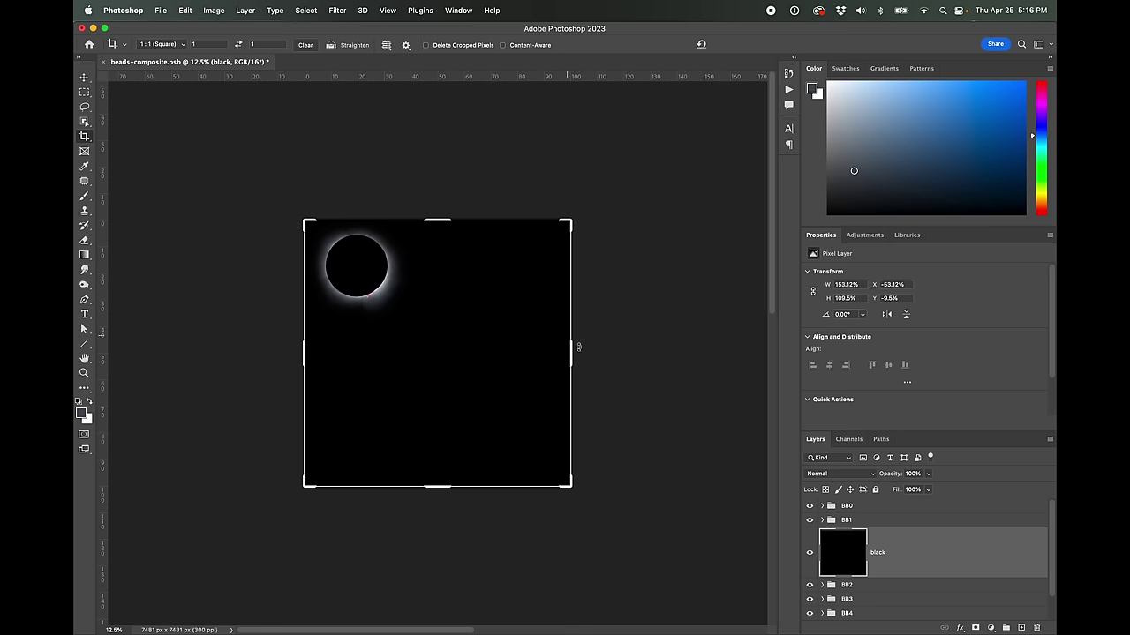
Move the BB1 group diagonally down and right from BB0, about 4.6% across and 6.1% down
{"action": "left_click", "coordinate": [84, 77]}
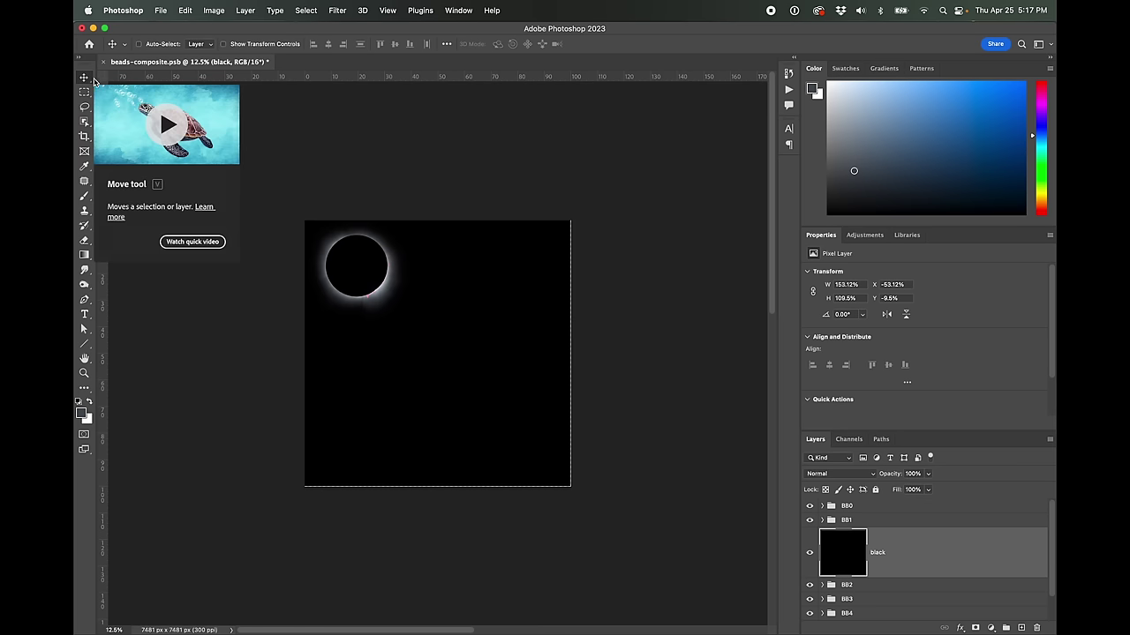
{"action": "key", "text": "super+equal"}
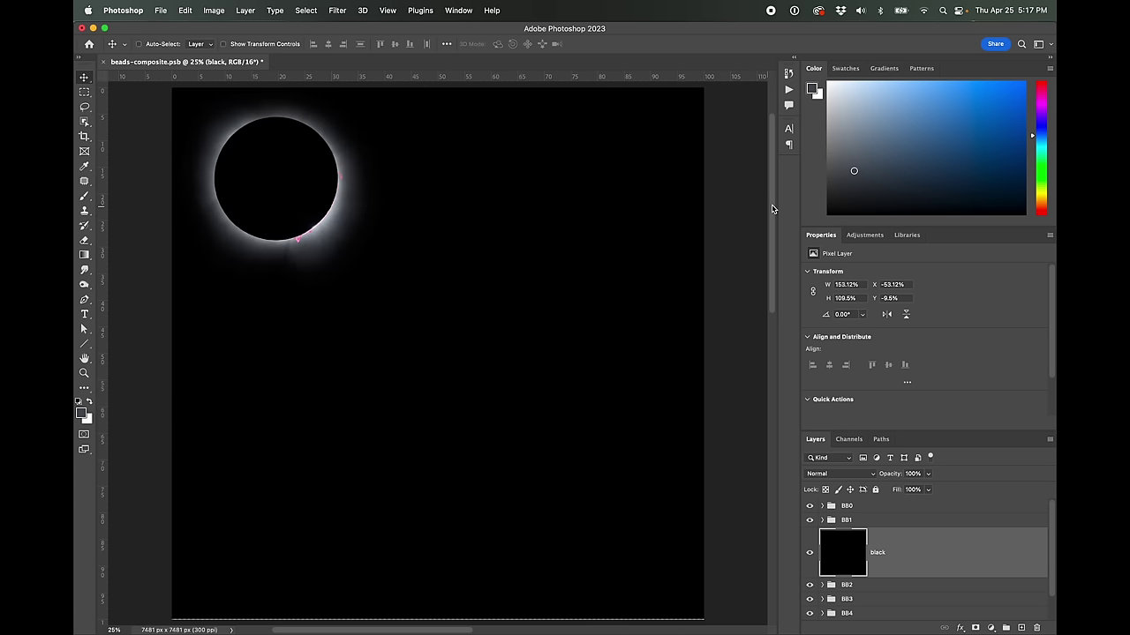
{"action": "left_click", "coordinate": [885, 522]}
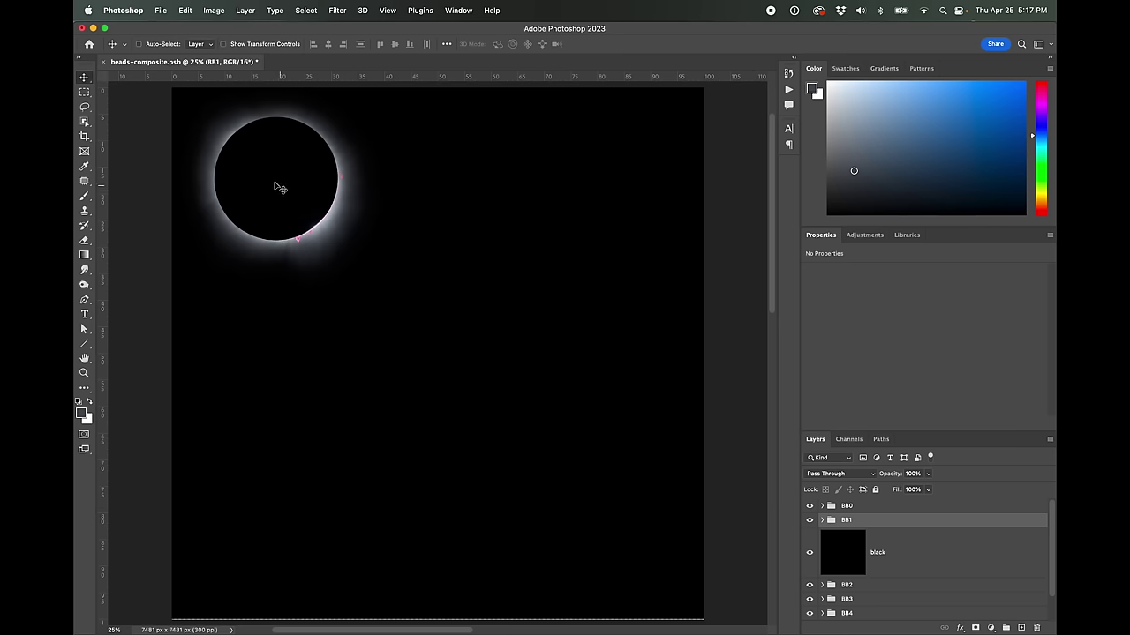
{"action": "left_click_drag", "start_coordinate": [292, 180], "coordinate": [311, 225]}
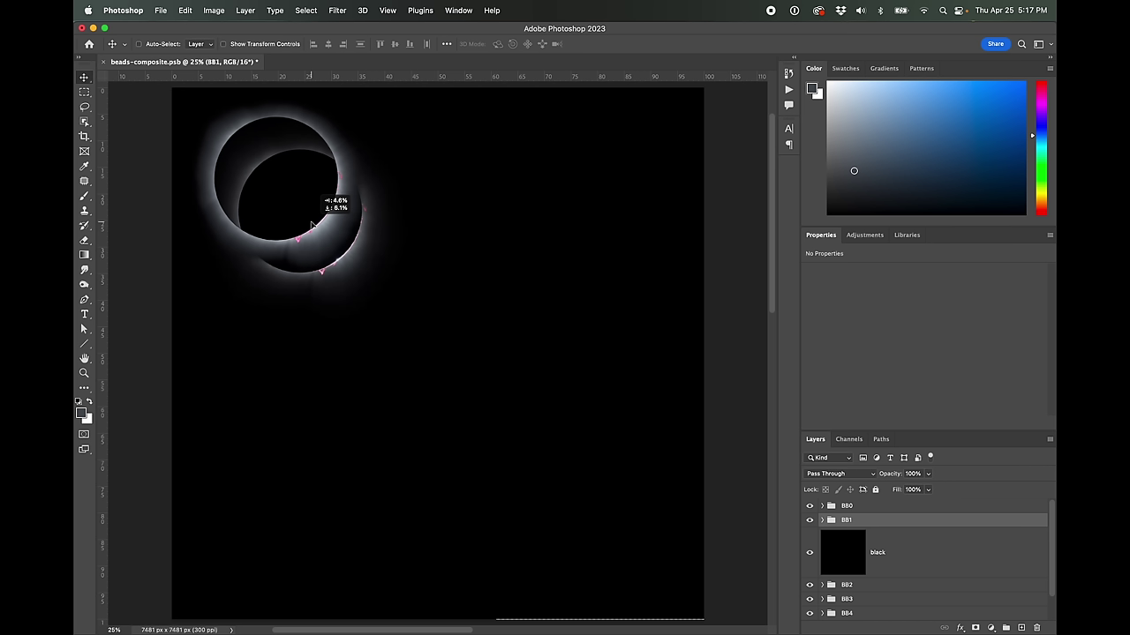
{"action": "left_click_drag", "start_coordinate": [311, 225], "coordinate": [312, 226]}
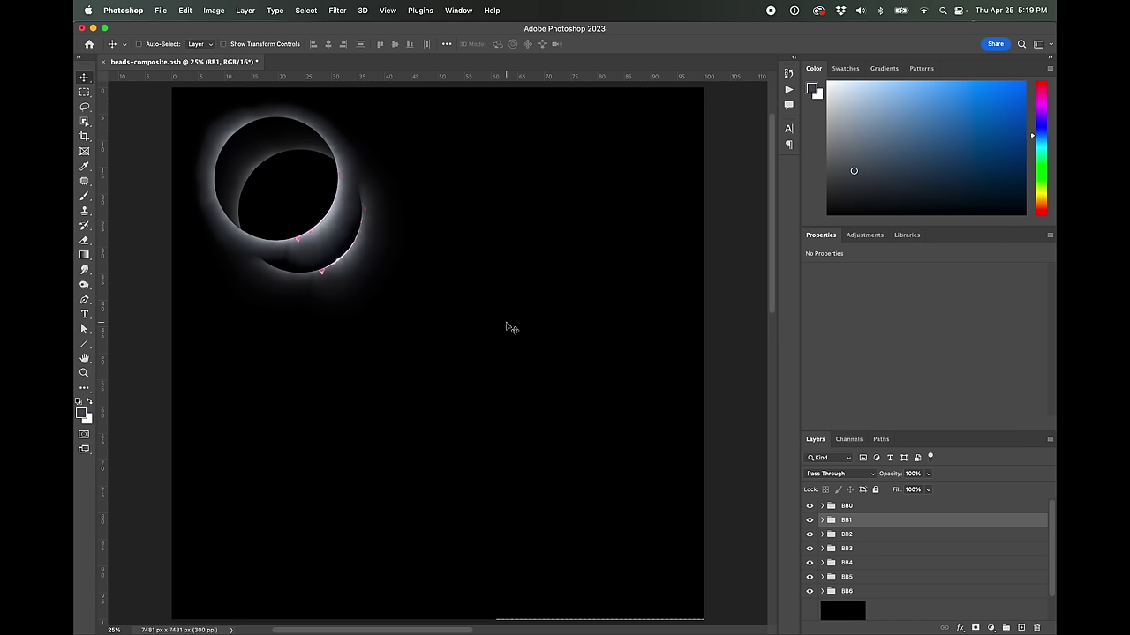
Expand the BB1 group and select the bright white beads on its lower-right limb with Color Range
{"action": "left_click", "coordinate": [821, 521]}
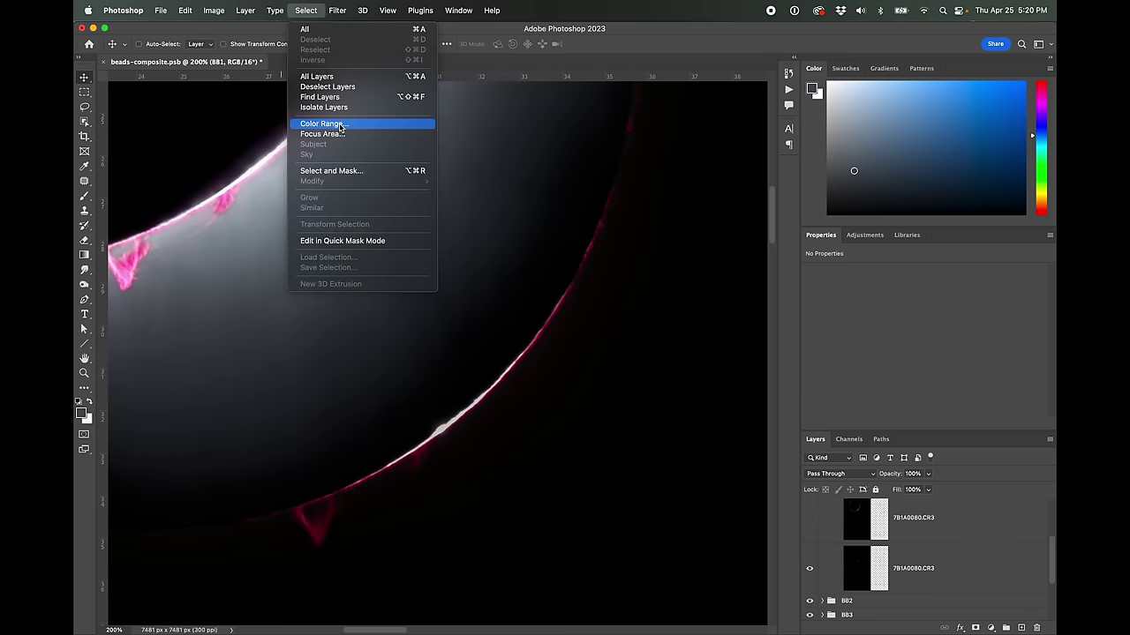
{"action": "left_click", "coordinate": [339, 125]}
{"action": "left_click", "coordinate": [443, 431]}
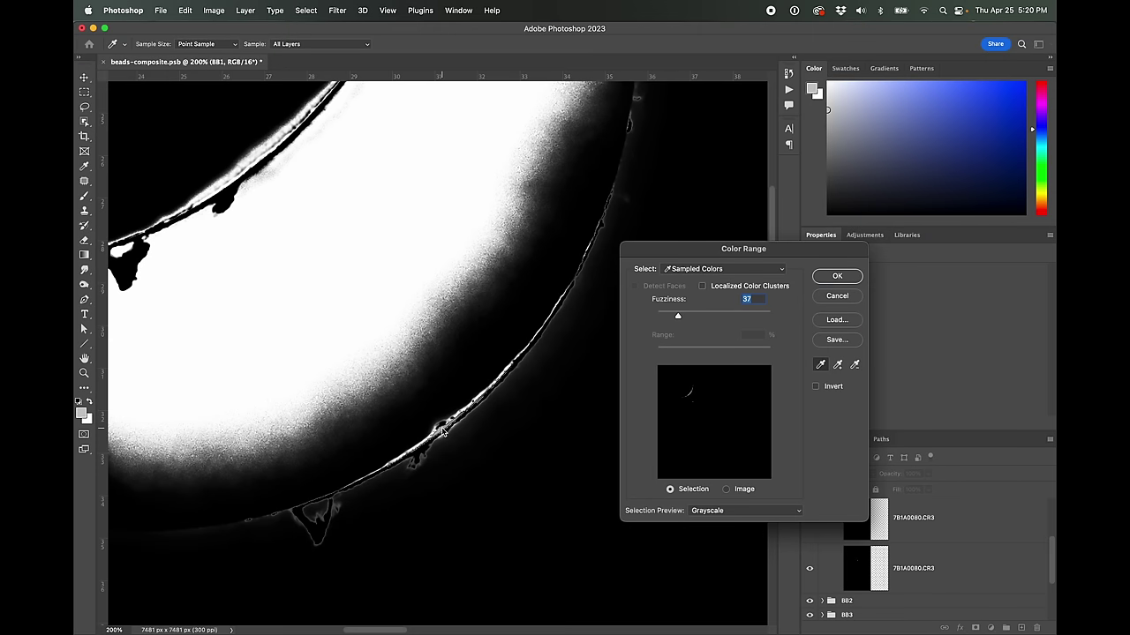
{"action": "left_click", "coordinate": [444, 430]}
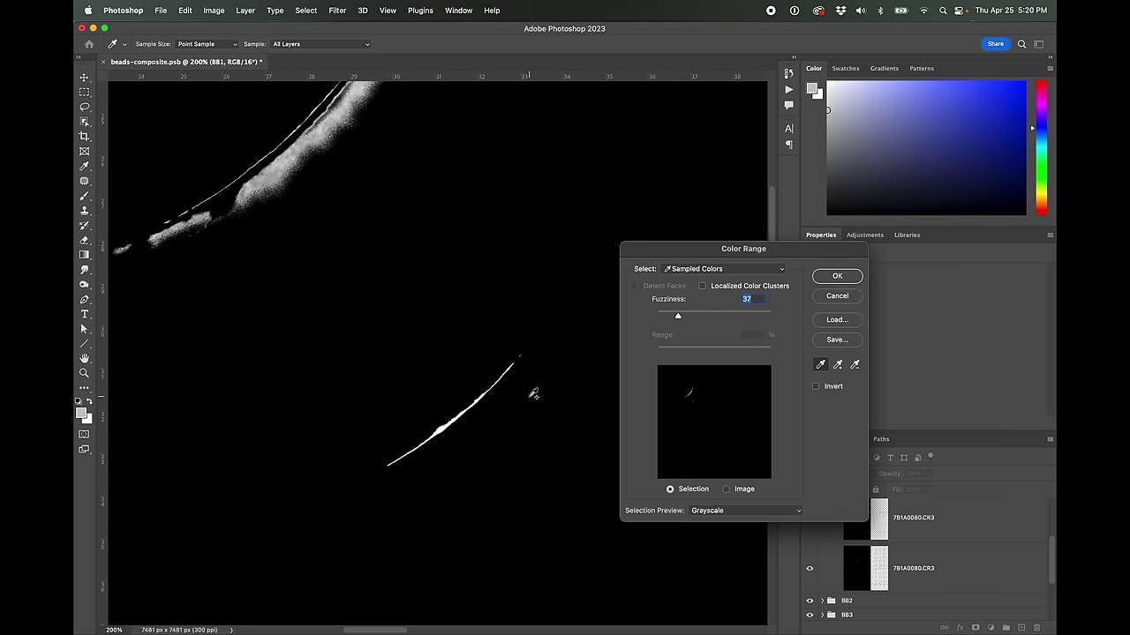
{"action": "left_click", "coordinate": [444, 433]}
{"action": "left_click", "coordinate": [836, 276]}
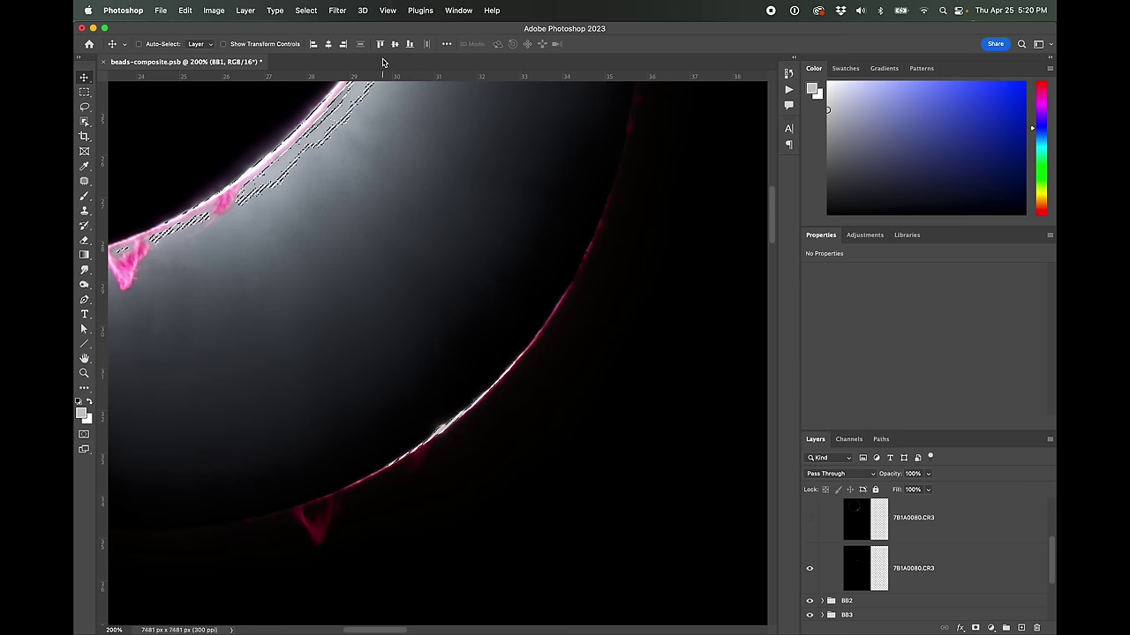
Expand the bead selection outward and feather its edge
{"action": "left_click", "coordinate": [305, 10]}
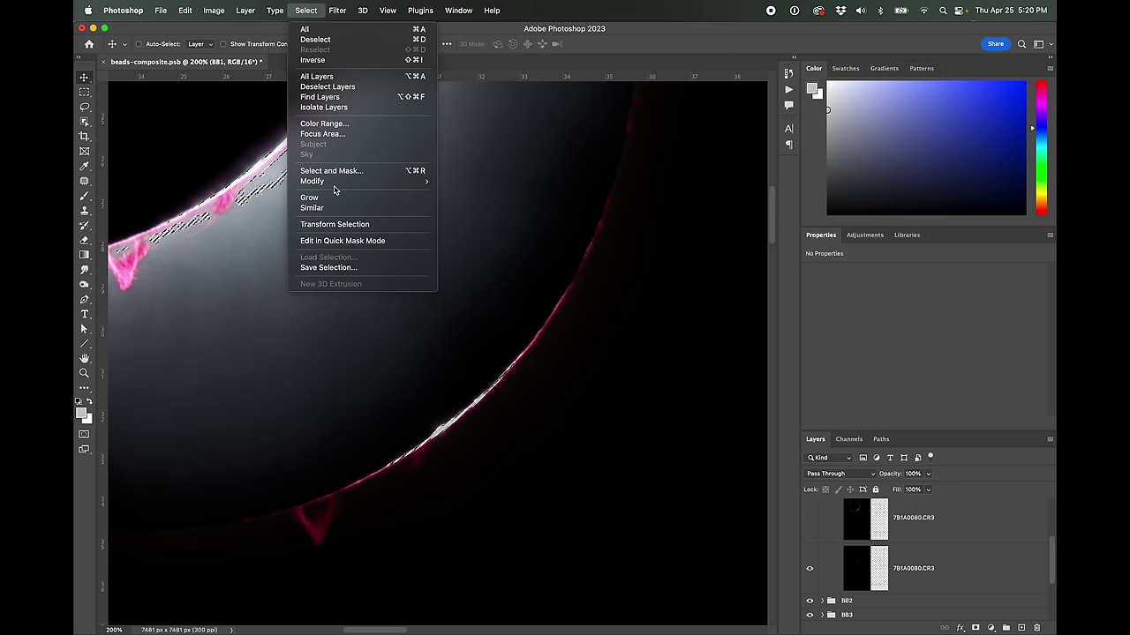
{"action": "mouse_move", "coordinate": [339, 182]}
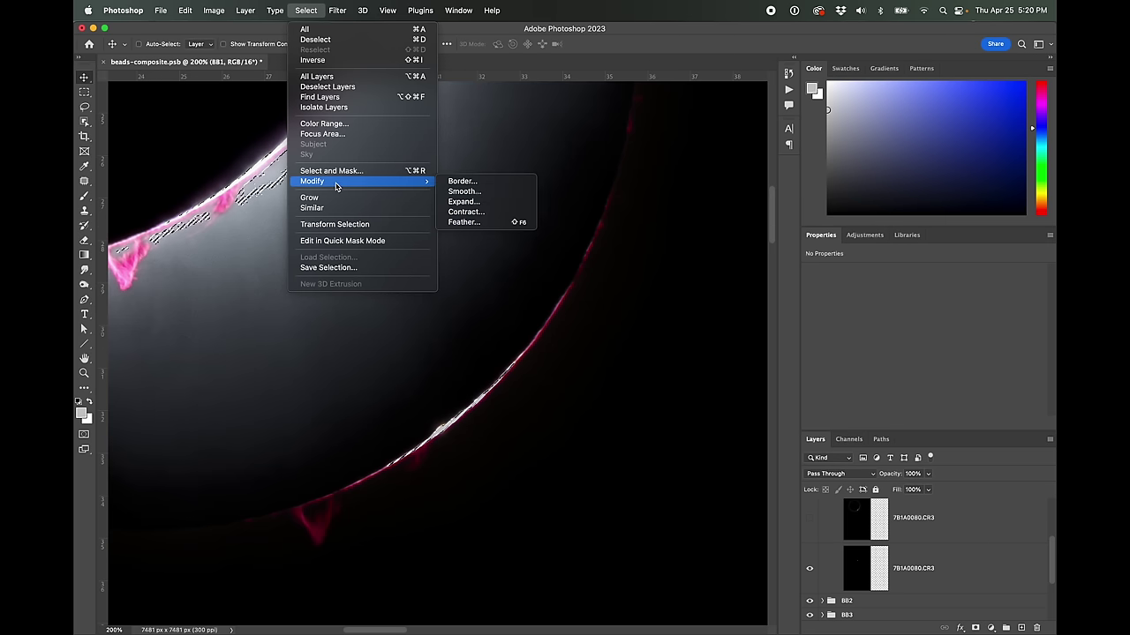
{"action": "left_click", "coordinate": [481, 203]}
{"action": "left_click", "coordinate": [706, 267]}
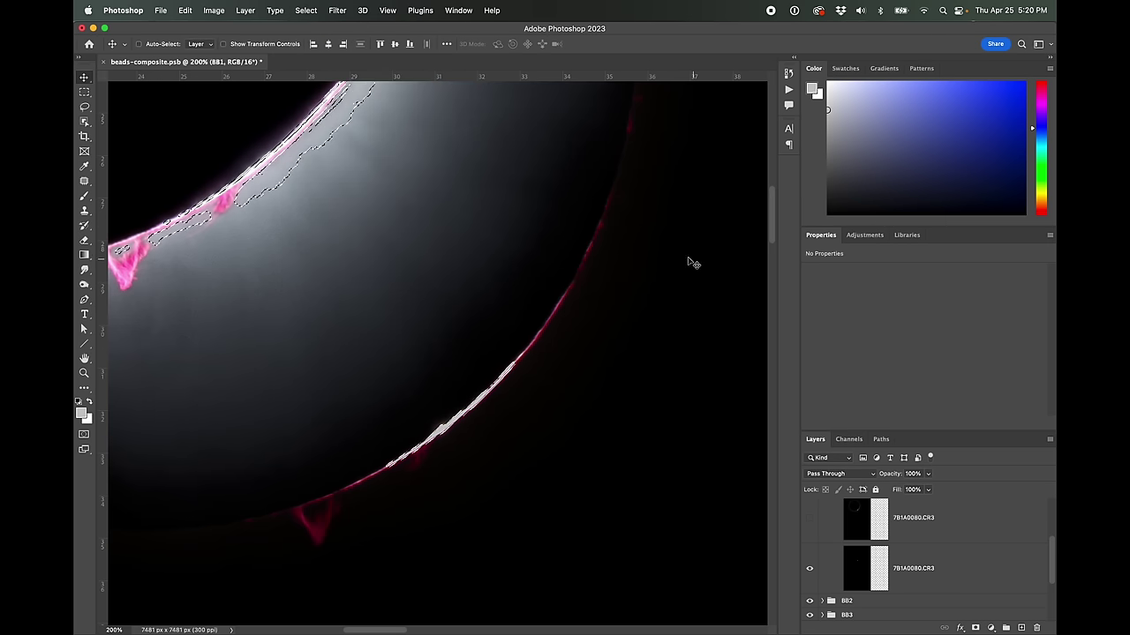
{"action": "left_click", "coordinate": [306, 10]}
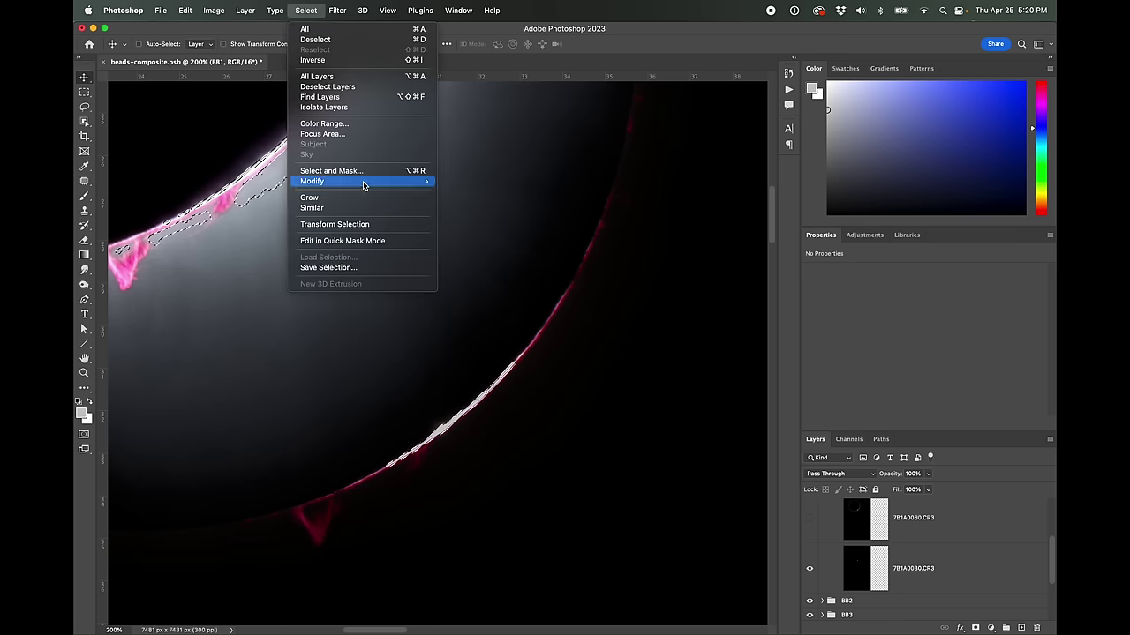
{"action": "mouse_move", "coordinate": [366, 183]}
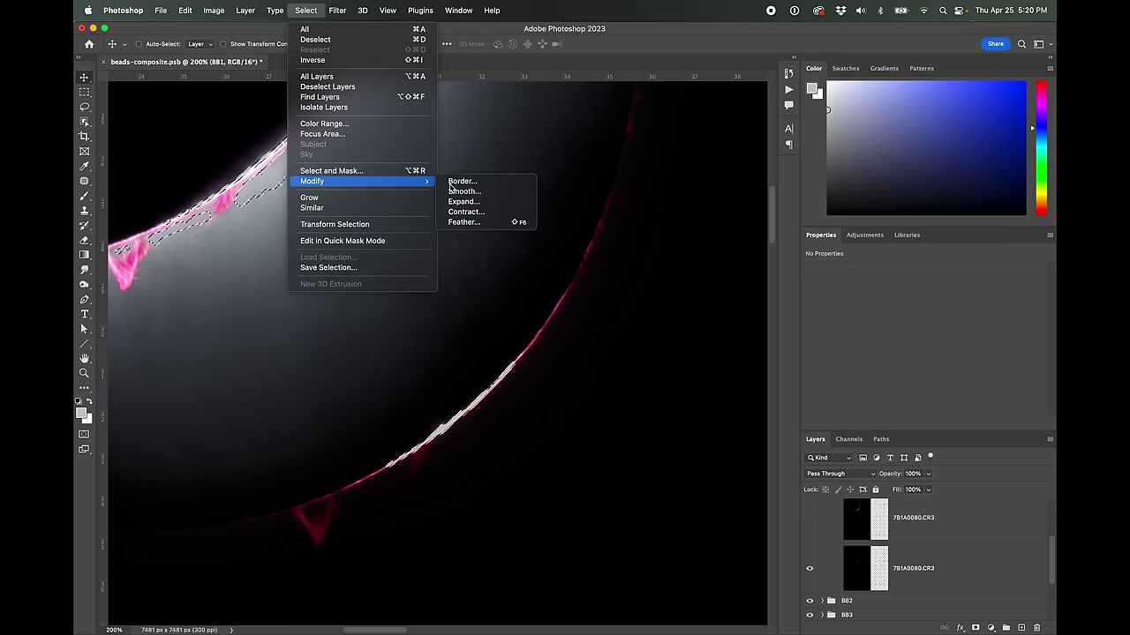
{"action": "left_click", "coordinate": [484, 222]}
{"action": "key", "text": "Return"}
Mask the bottom 7B1A0080.CR3 layer in BB1 with the bead selection and show the exposure layer directly above it
{"action": "left_click", "coordinate": [918, 568]}
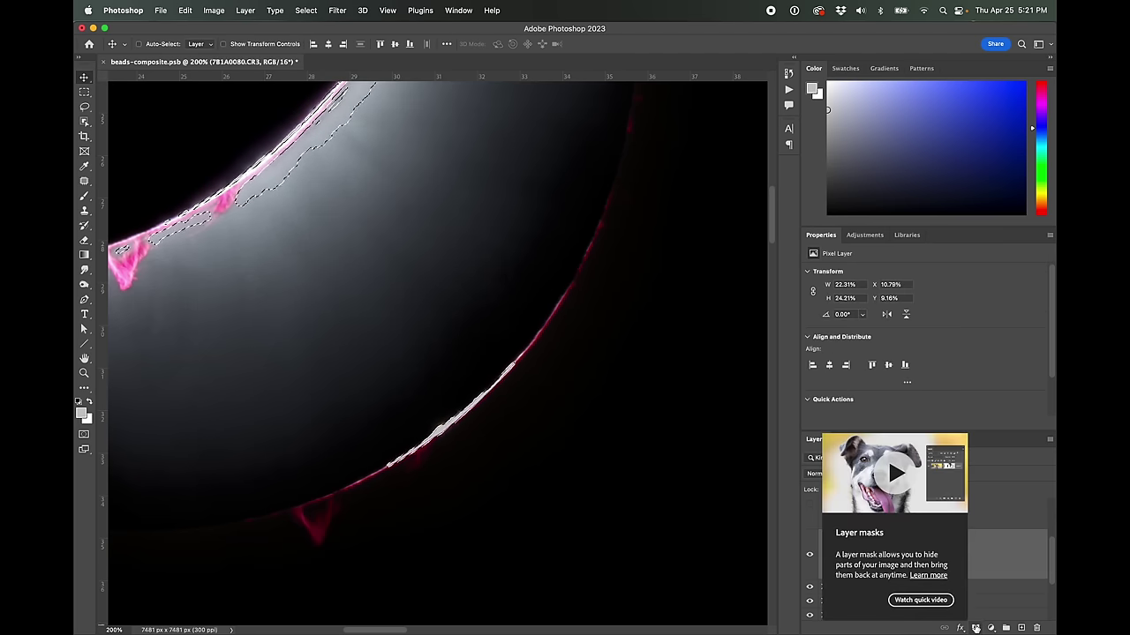
{"action": "left_click", "coordinate": [976, 627]}
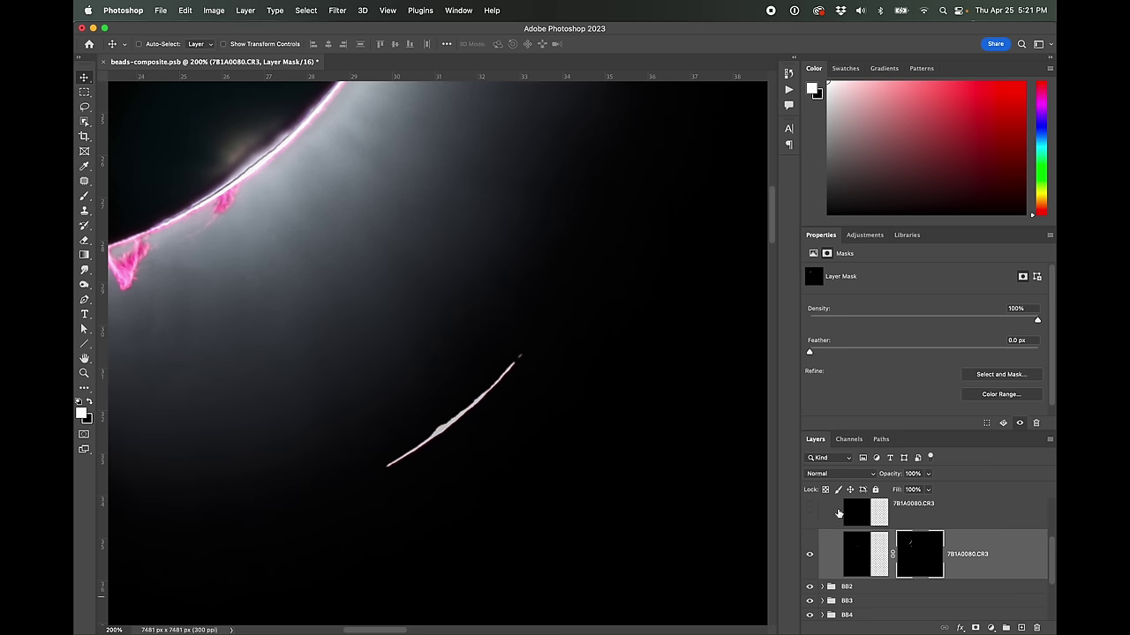
{"action": "left_click", "coordinate": [810, 508]}
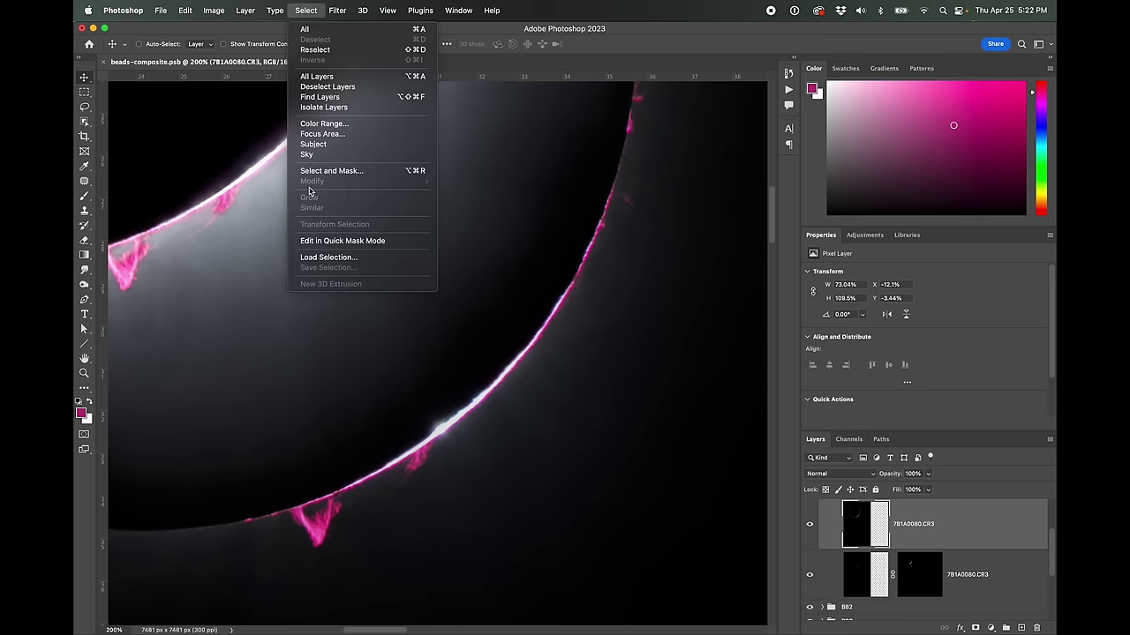
Sample the pink prominences of BB1 in Color Range with the selection preview set to None
{"action": "left_click", "coordinate": [323, 123]}
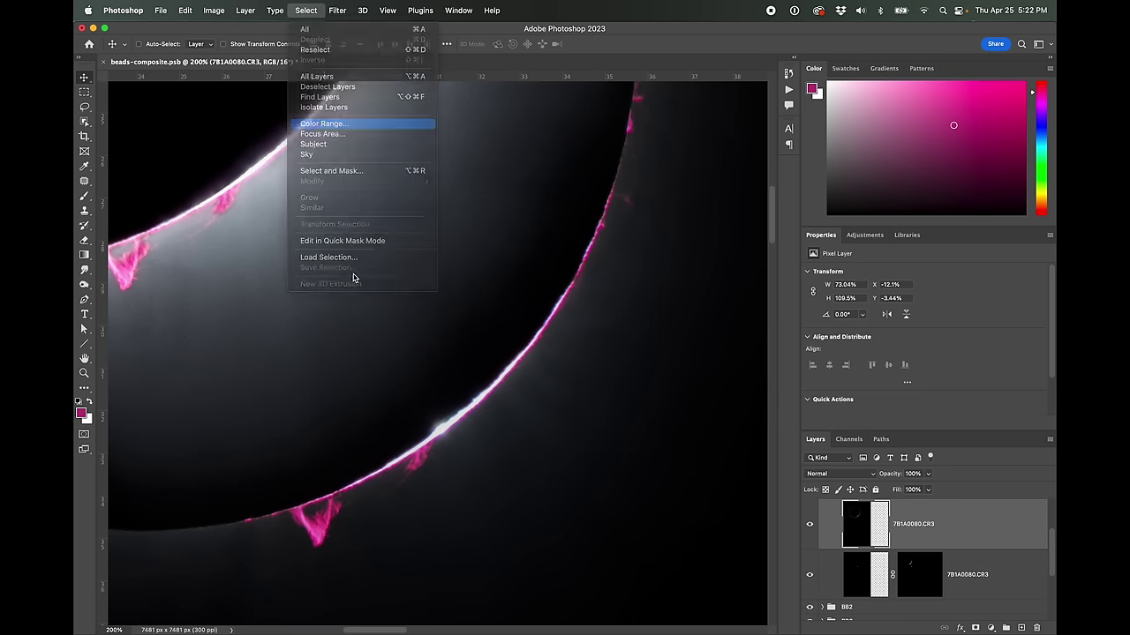
{"action": "left_click", "coordinate": [324, 526]}
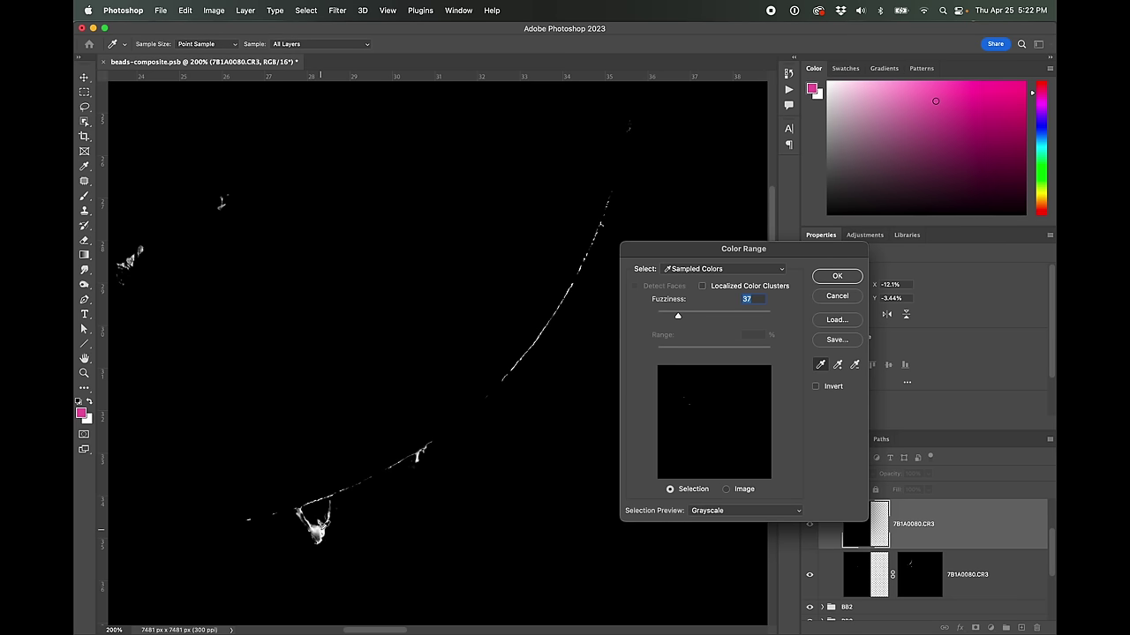
{"action": "left_click", "coordinate": [706, 511]}
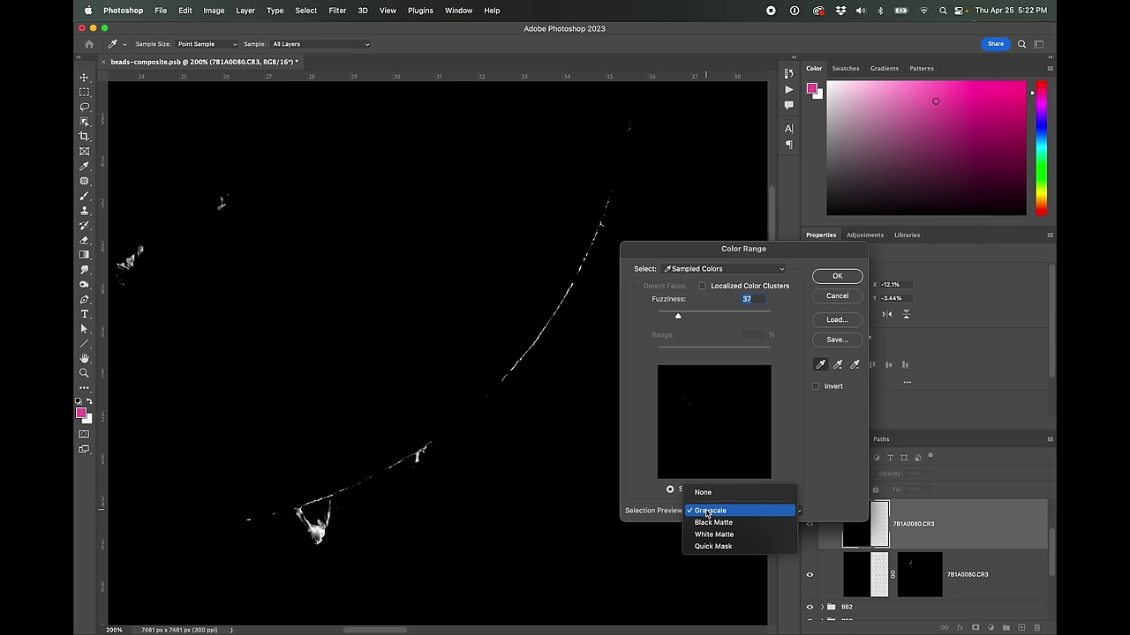
{"action": "left_click", "coordinate": [698, 493]}
{"action": "left_click", "coordinate": [325, 523]}
{"action": "left_click", "coordinate": [300, 511]}
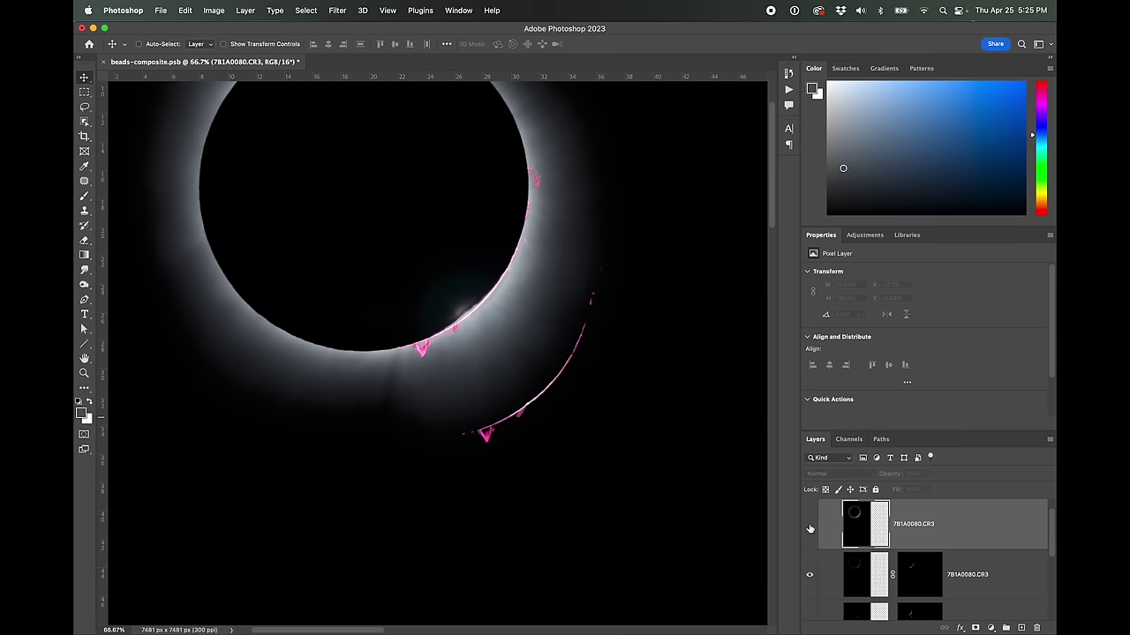
Show the top corona exposure in the BB1 group and hide the BB0 group
{"action": "left_click", "coordinate": [810, 528]}
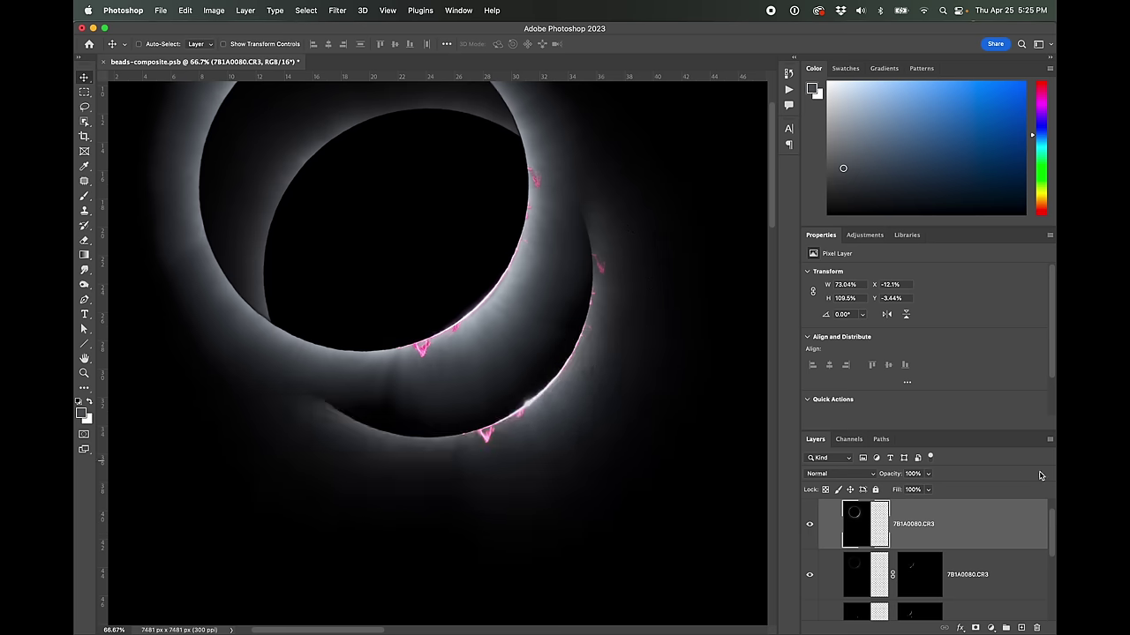
{"action": "scroll", "coordinate": [1053, 539], "scroll_direction": "up", "scroll_amount": 2}
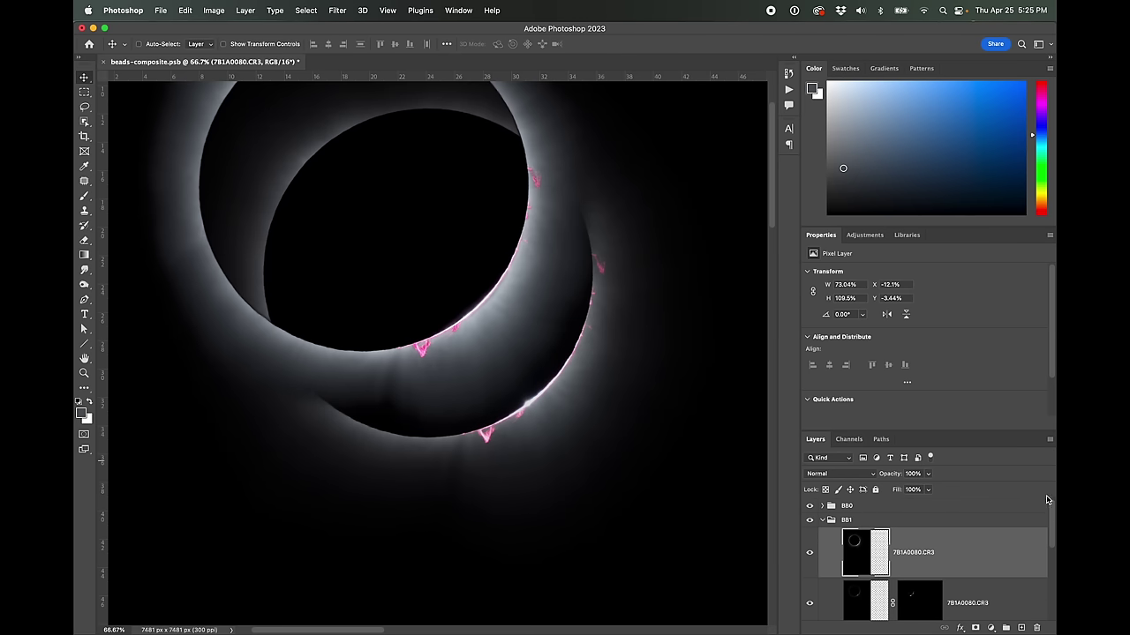
{"action": "left_click", "coordinate": [809, 507]}
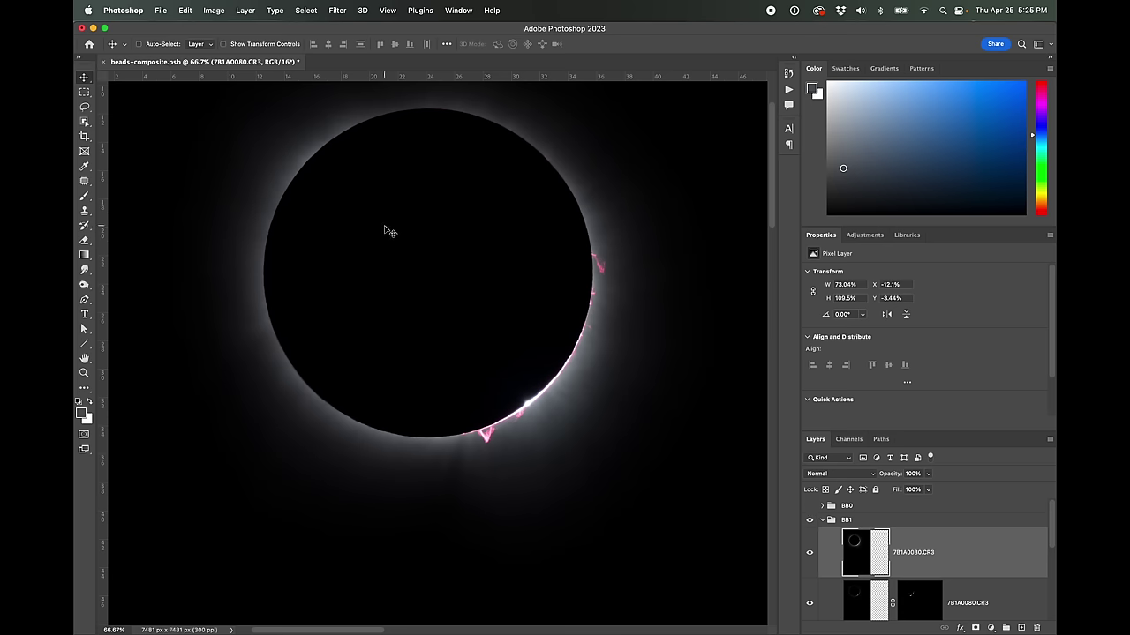
Select the corona around the BB1 moon by sampling its grey glow in Color Range
{"action": "left_click", "coordinate": [307, 10]}
{"action": "left_click", "coordinate": [325, 124]}
{"action": "left_click", "coordinate": [580, 389]}
{"action": "left_click", "coordinate": [547, 401]}
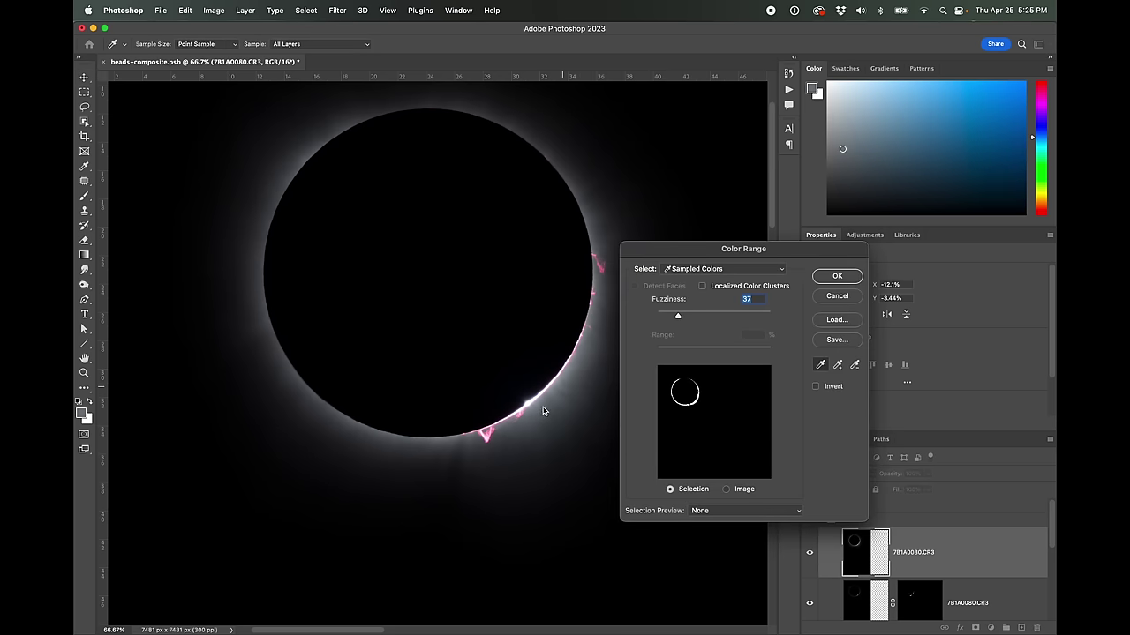
{"action": "left_click", "coordinate": [574, 418]}
{"action": "left_click", "coordinate": [583, 400]}
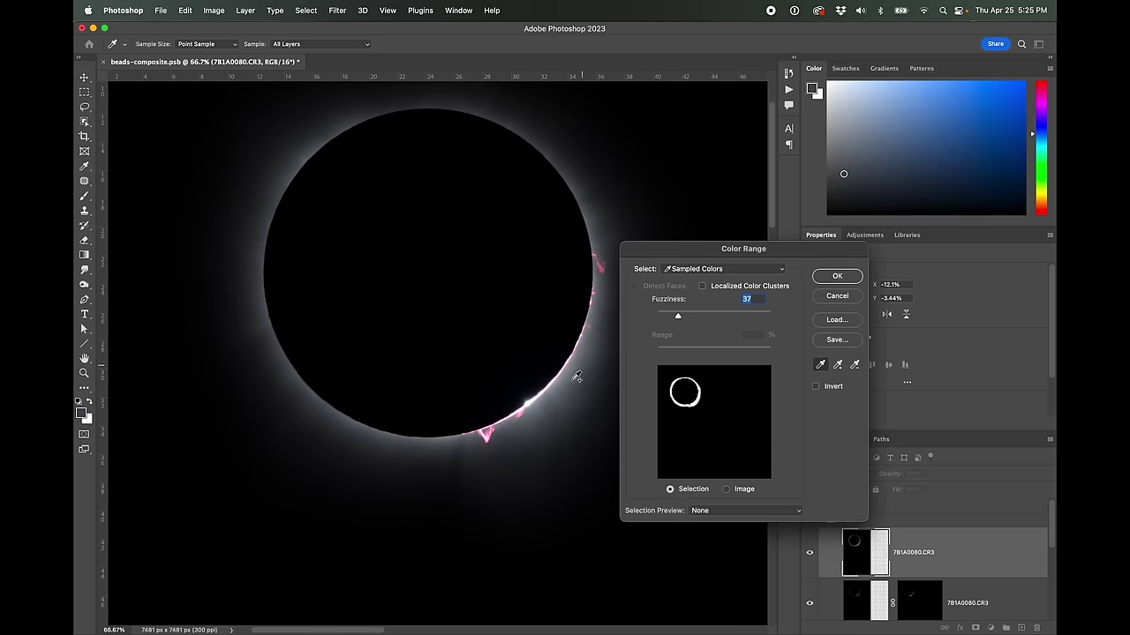
{"action": "left_click", "coordinate": [575, 376]}
{"action": "left_click", "coordinate": [536, 411]}
{"action": "left_click", "coordinate": [491, 447]}
{"action": "left_click", "coordinate": [396, 448]}
{"action": "key", "text": "Return"}
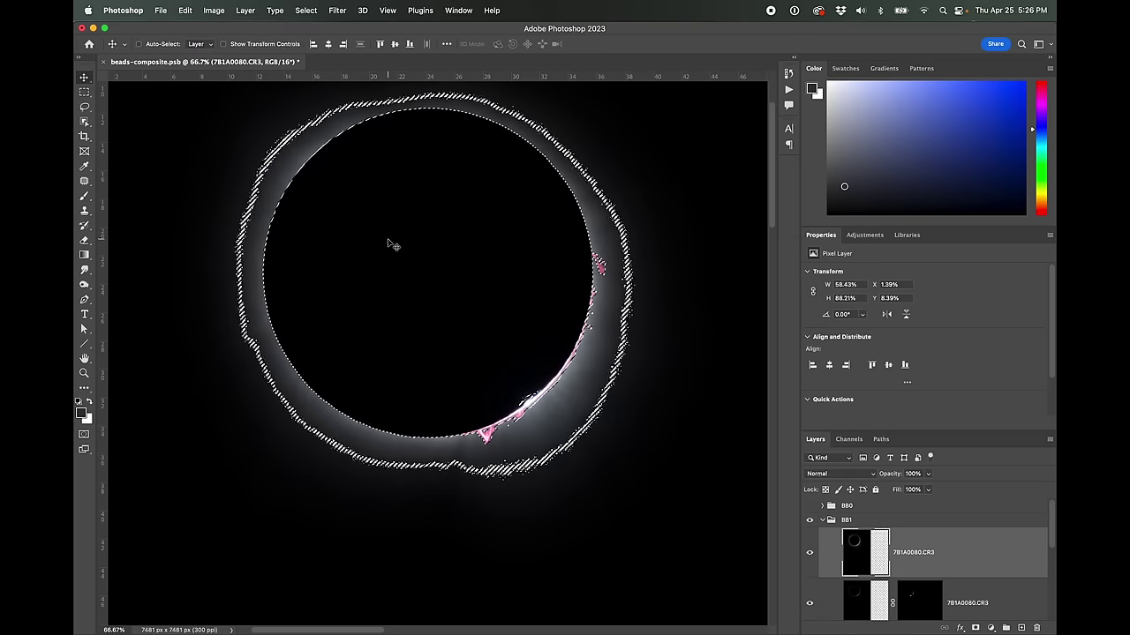
Expand the corona selection by 6 pixels
{"action": "left_click", "coordinate": [318, 9]}
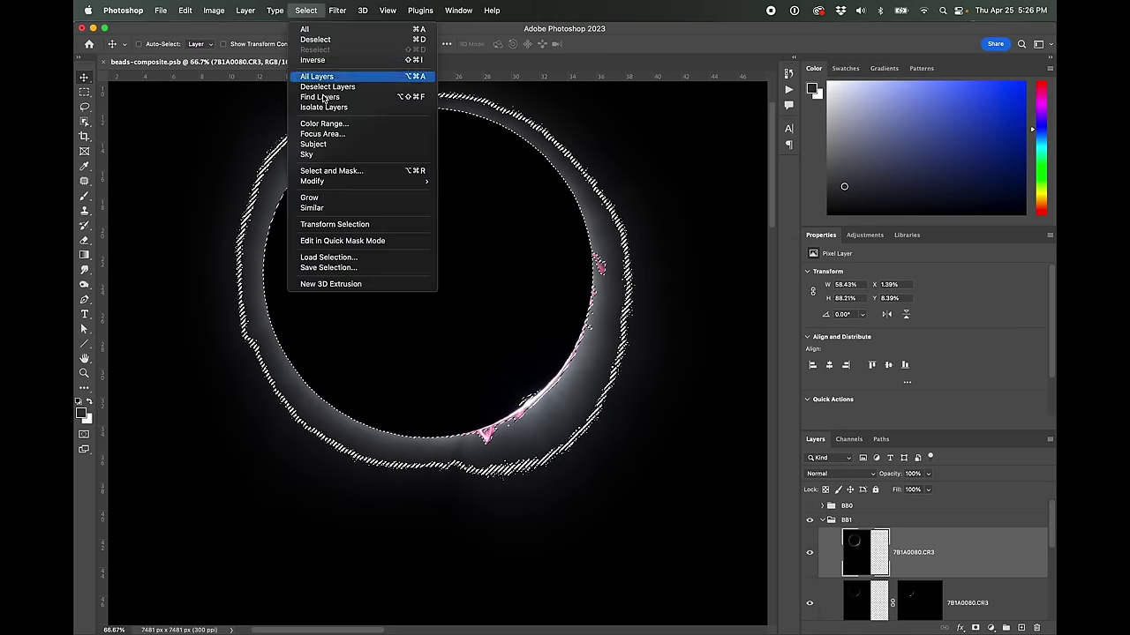
{"action": "mouse_move", "coordinate": [356, 181]}
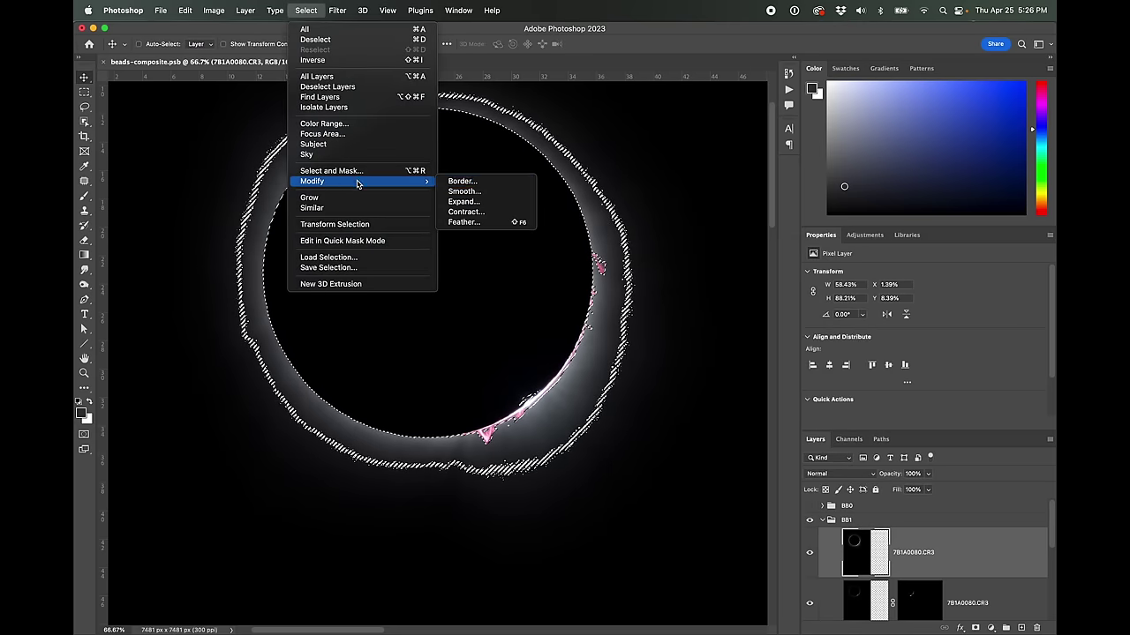
{"action": "left_click", "coordinate": [467, 202]}
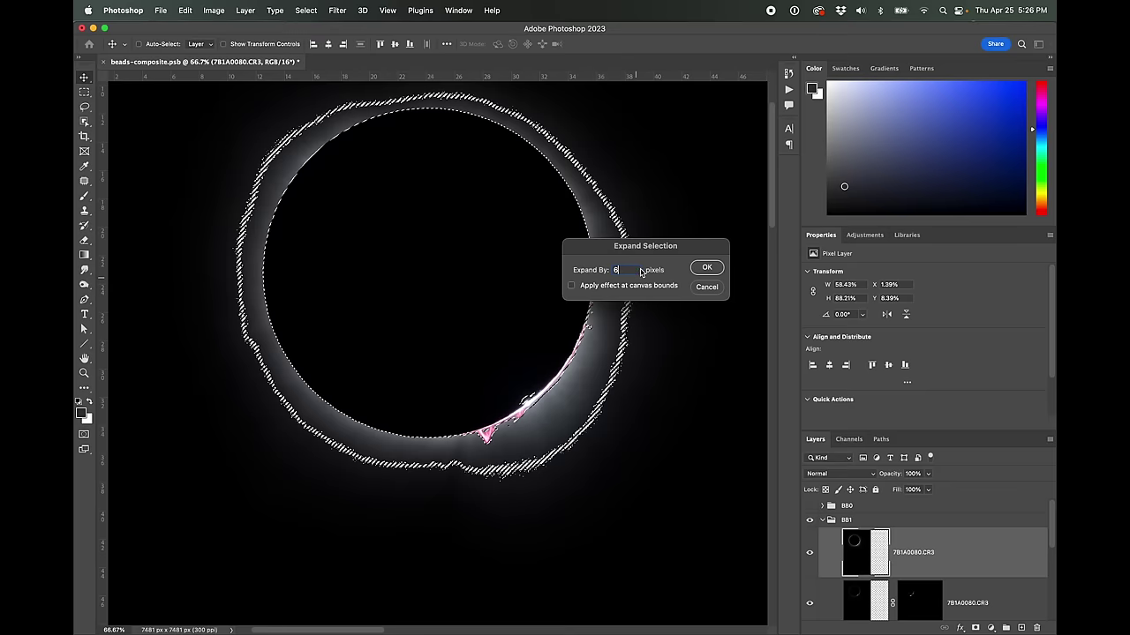
{"action": "left_click", "coordinate": [706, 268]}
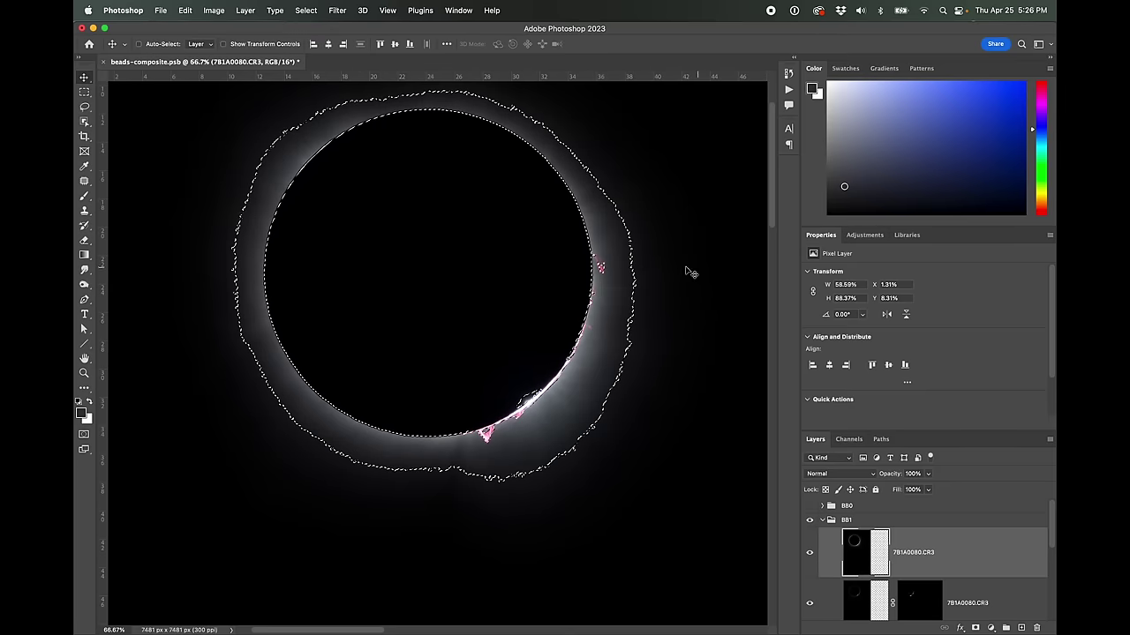
Feather the corona selection by 4 pixels and apply it as a mask on the top 7B1A0080.CR3 layer in BB1
{"action": "left_click", "coordinate": [305, 10]}
{"action": "mouse_move", "coordinate": [348, 182]}
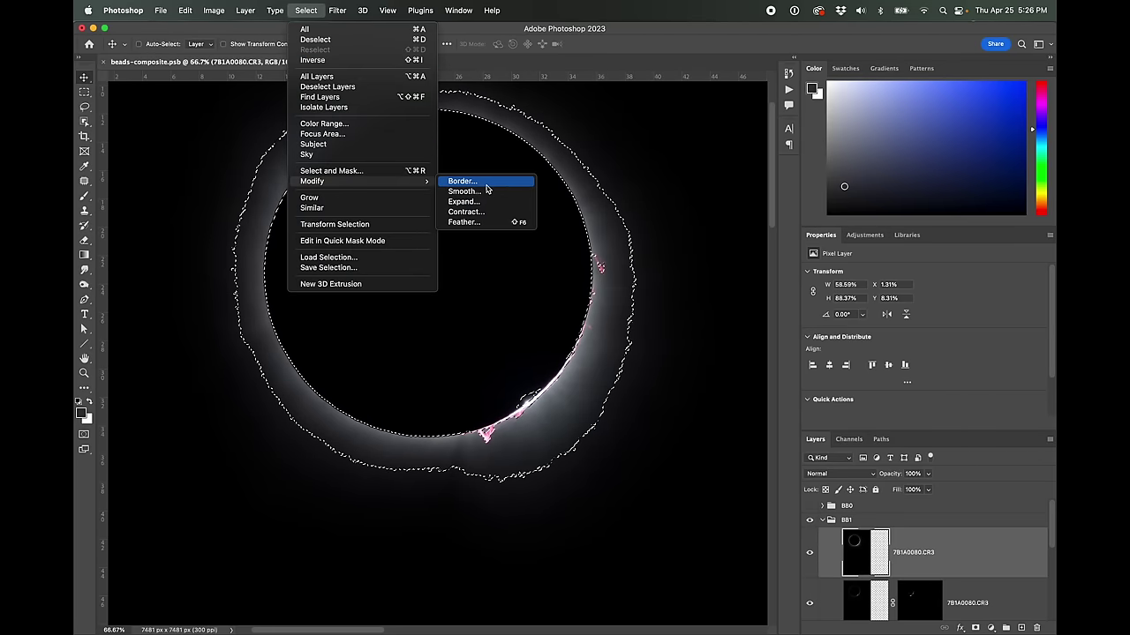
{"action": "left_click", "coordinate": [494, 222]}
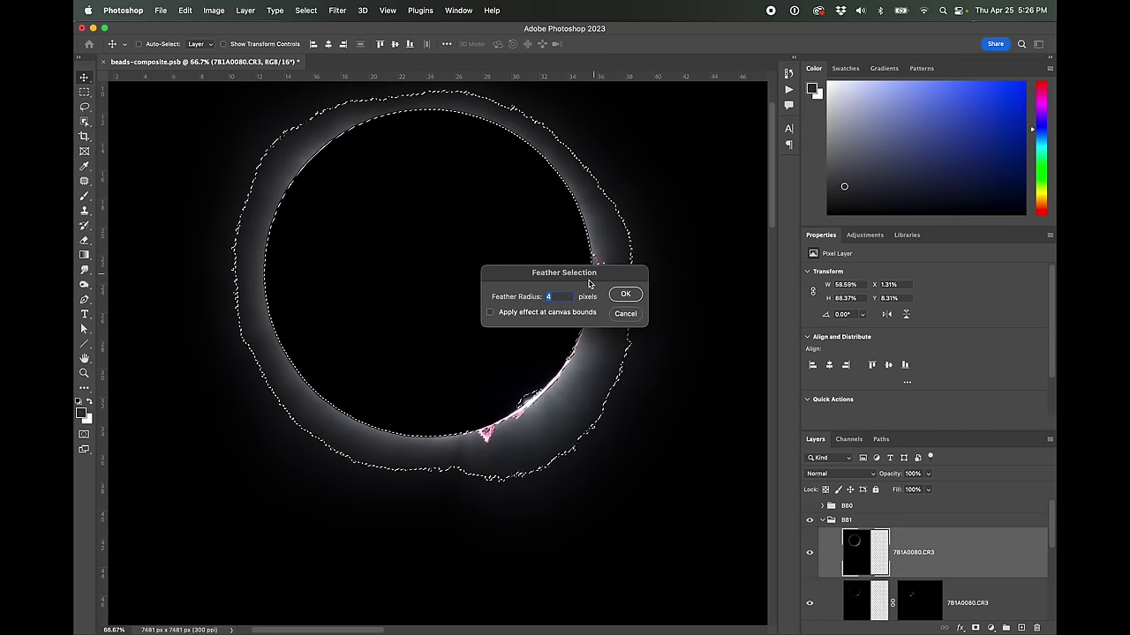
{"action": "left_click", "coordinate": [626, 294]}
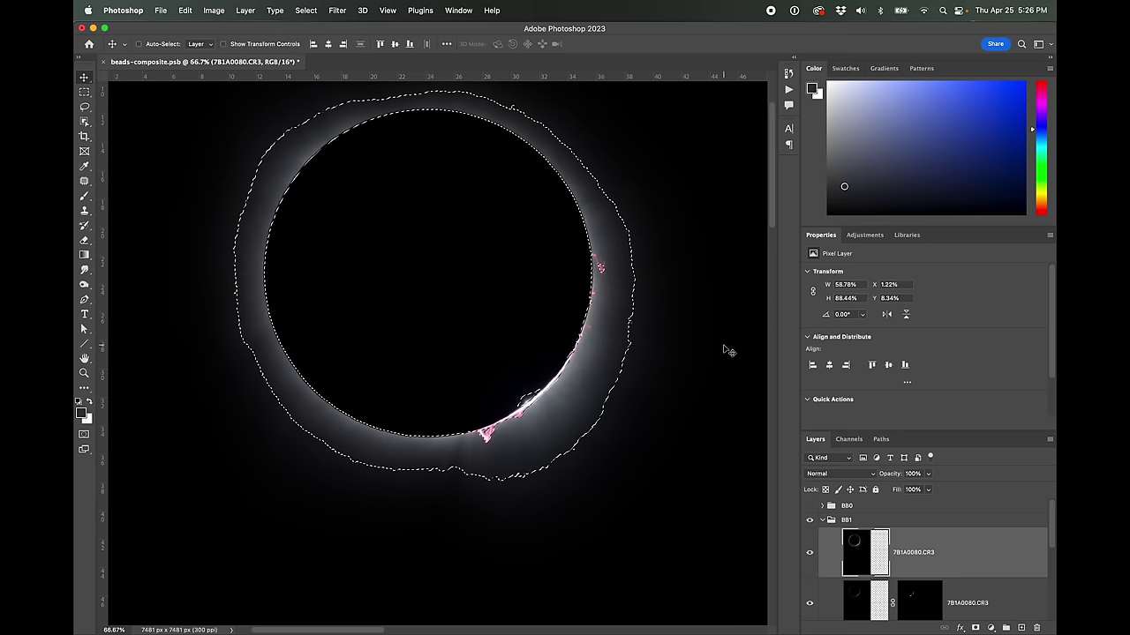
{"action": "left_click", "coordinate": [975, 627]}
Hide the groups BB2 through BB6 and show the BB0 group
{"action": "scroll", "coordinate": [830, 506], "scroll_direction": "down", "scroll_amount": 3}
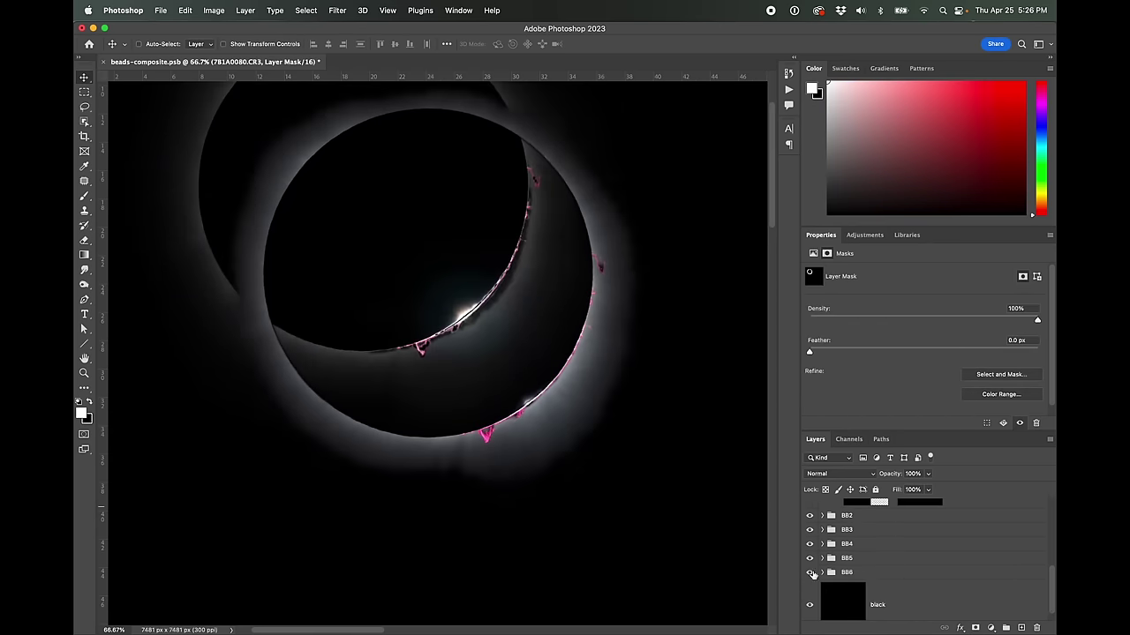
{"action": "left_click", "coordinate": [809, 518]}
{"action": "left_click", "coordinate": [809, 530]}
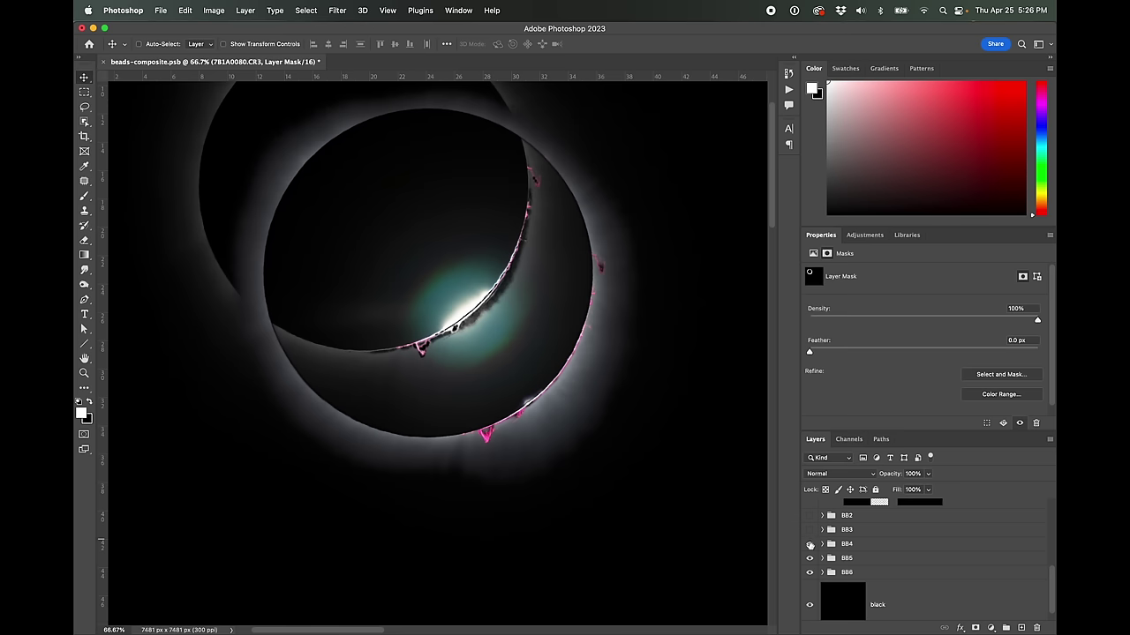
{"action": "left_click", "coordinate": [809, 545]}
{"action": "left_click", "coordinate": [809, 558]}
{"action": "left_click", "coordinate": [809, 573]}
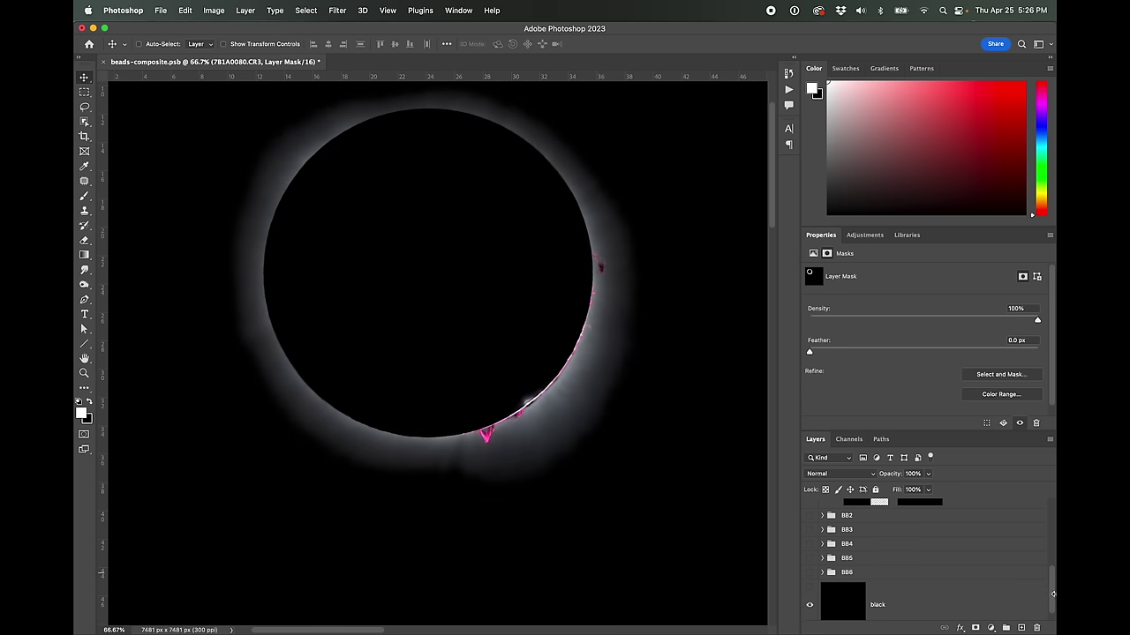
{"action": "left_click_drag", "start_coordinate": [1051, 597], "coordinate": [1047, 522]}
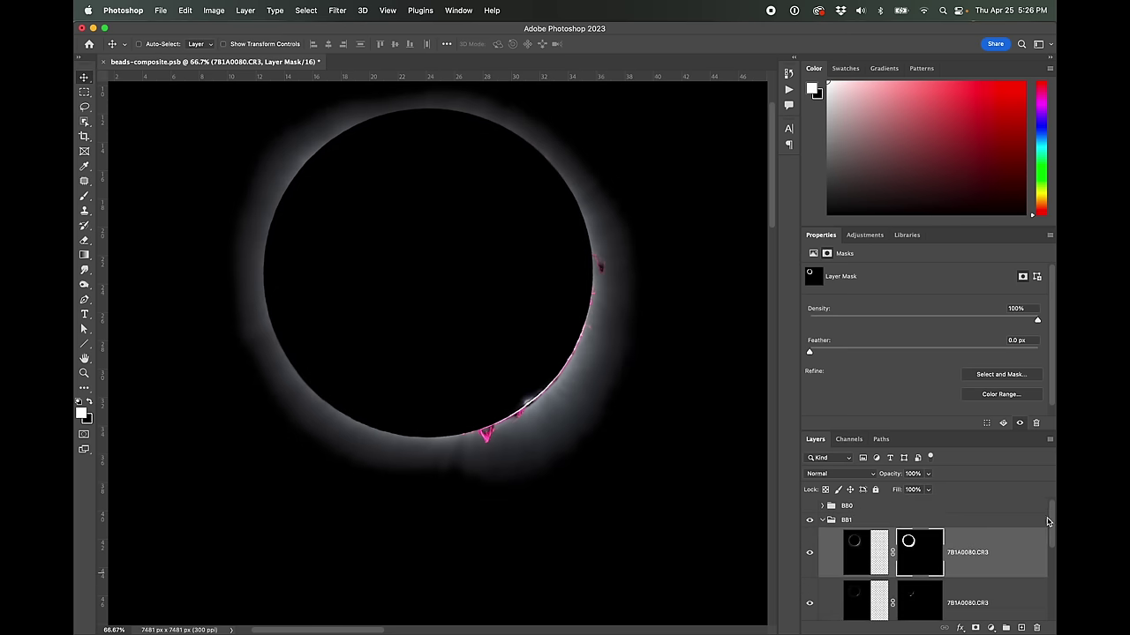
{"action": "left_click", "coordinate": [809, 507]}
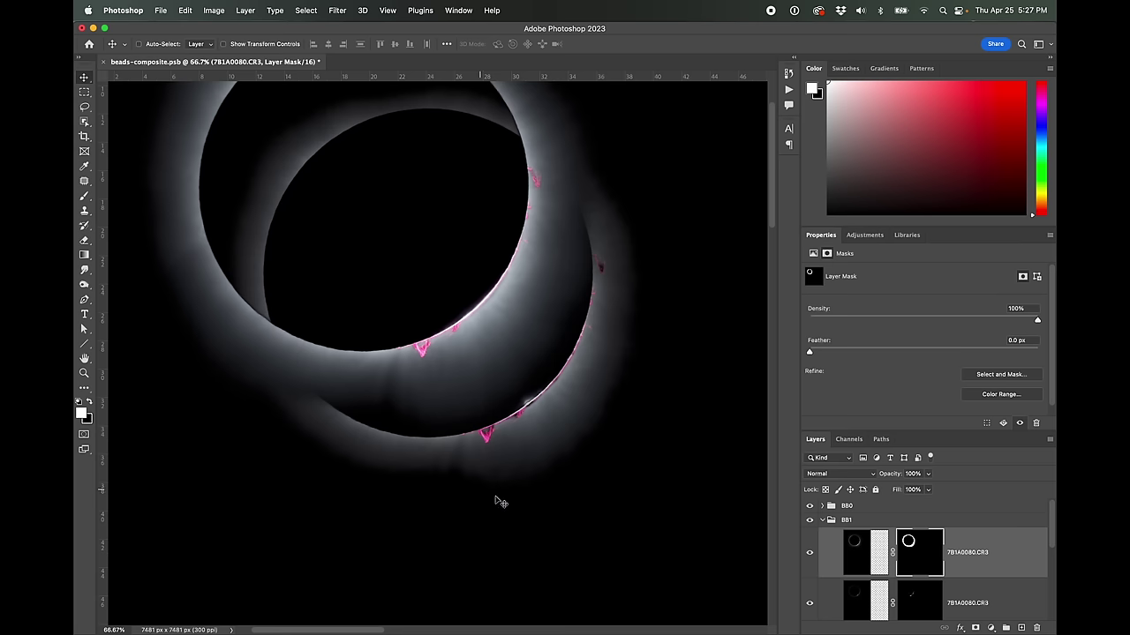
Paint white on the top 7B1A0080.CR3 mask over the dark gaps around the prominences and along the bead edge
{"action": "scroll", "coordinate": [503, 401], "scroll_direction": "up", "scroll_amount": 5}
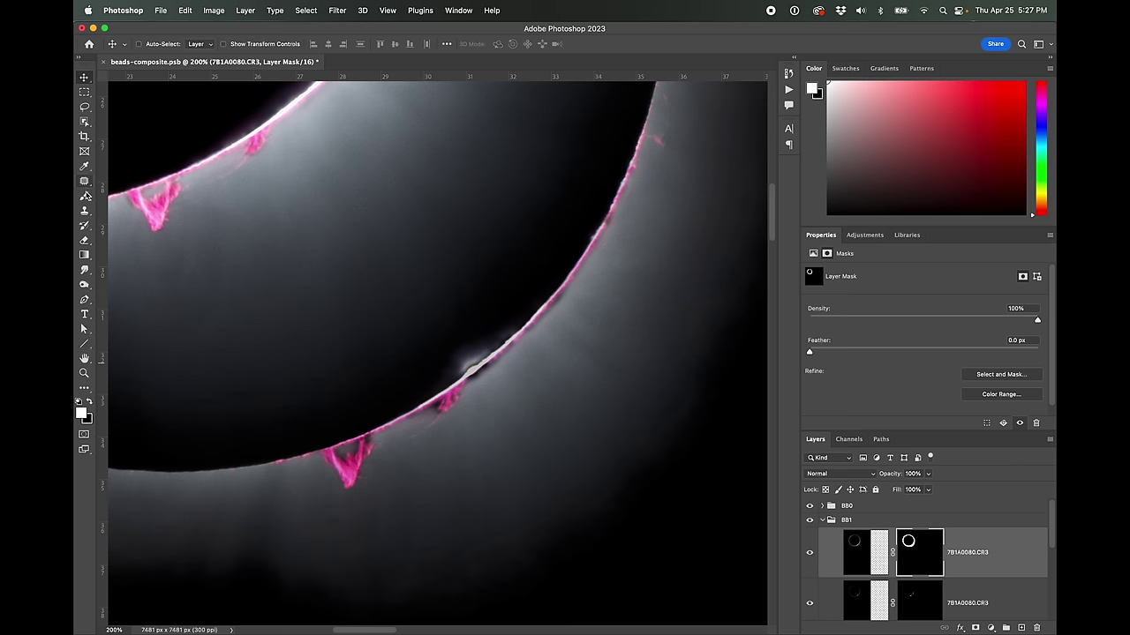
{"action": "left_click", "coordinate": [85, 196]}
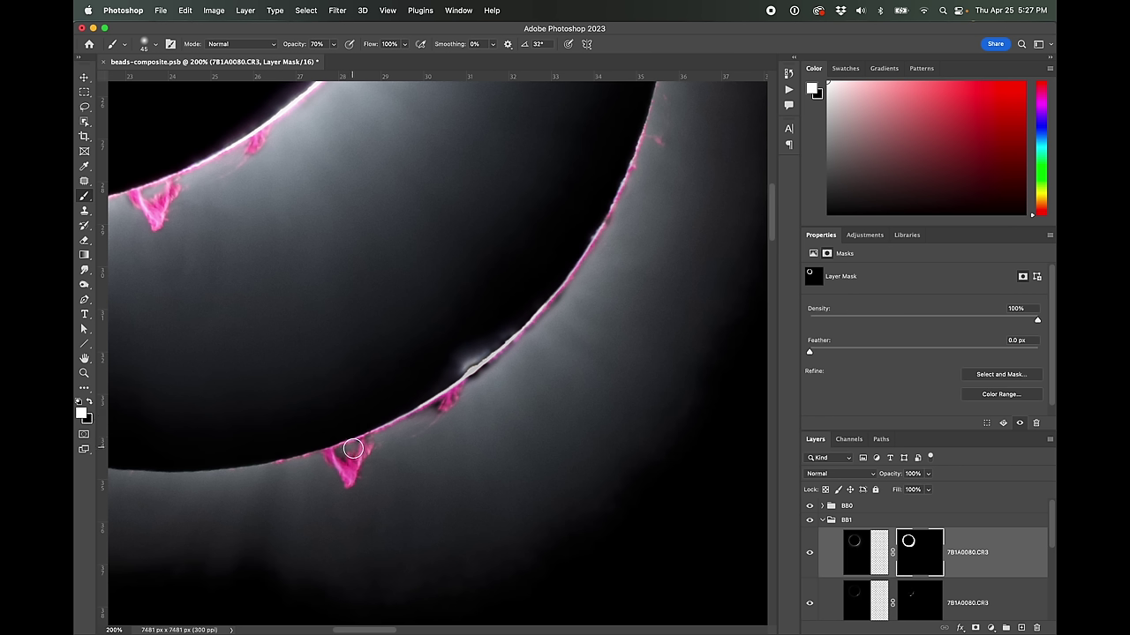
{"action": "mouse_move", "coordinate": [338, 456]}
{"action": "left_mouse_down"}
{"action": "mouse_move", "coordinate": [393, 433]}
{"action": "mouse_move", "coordinate": [319, 470]}
{"action": "left_mouse_up"}
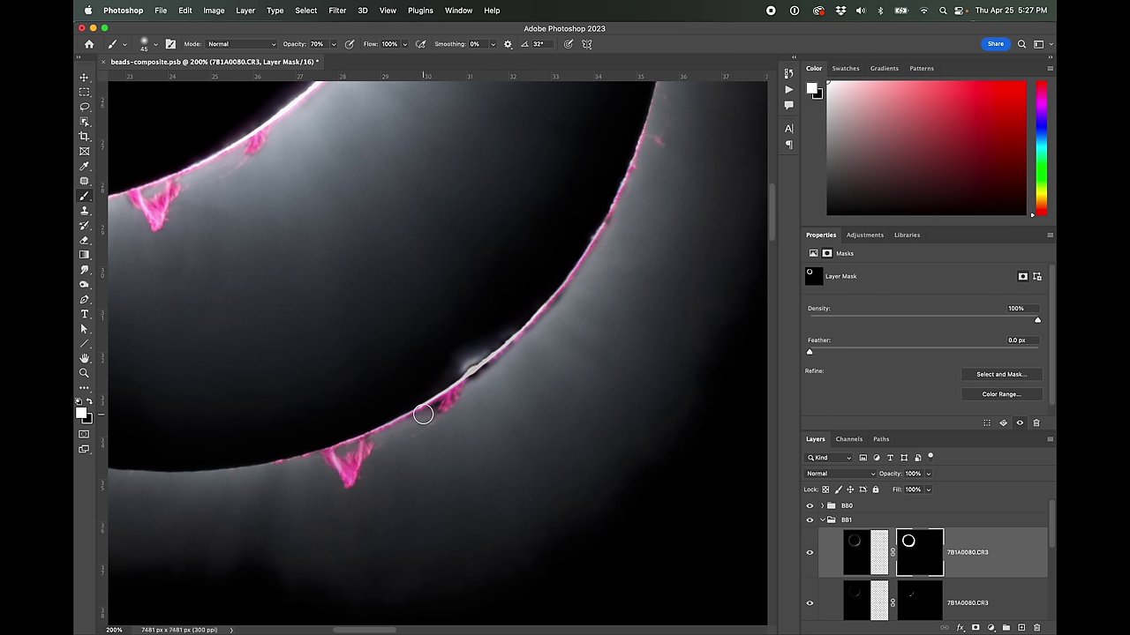
{"action": "key", "text": "bracketleft"}
{"action": "key", "text": "bracketleft"}
{"action": "mouse_move", "coordinate": [439, 405]}
{"action": "left_mouse_down"}
{"action": "mouse_move", "coordinate": [552, 313]}
{"action": "mouse_move", "coordinate": [622, 216]}
{"action": "left_mouse_up"}
{"action": "scroll", "coordinate": [635, 201], "scroll_direction": "up", "scroll_amount": 5}
{"action": "key", "text": "super+minus"}
{"action": "key", "text": "super+minus"}
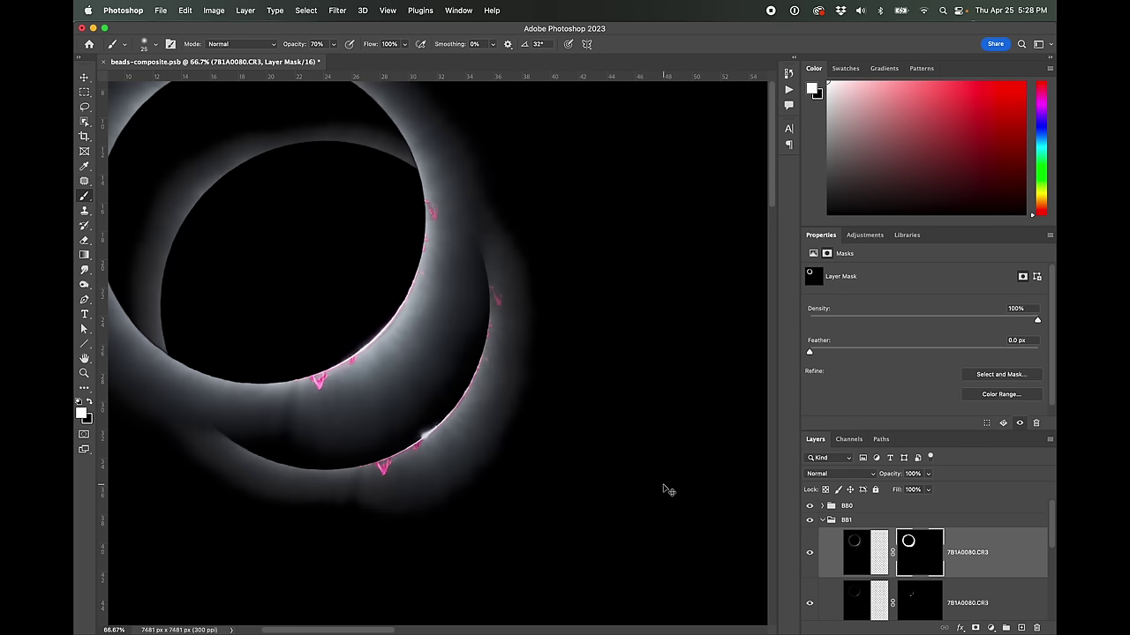
{"action": "key", "text": "super+minus"}
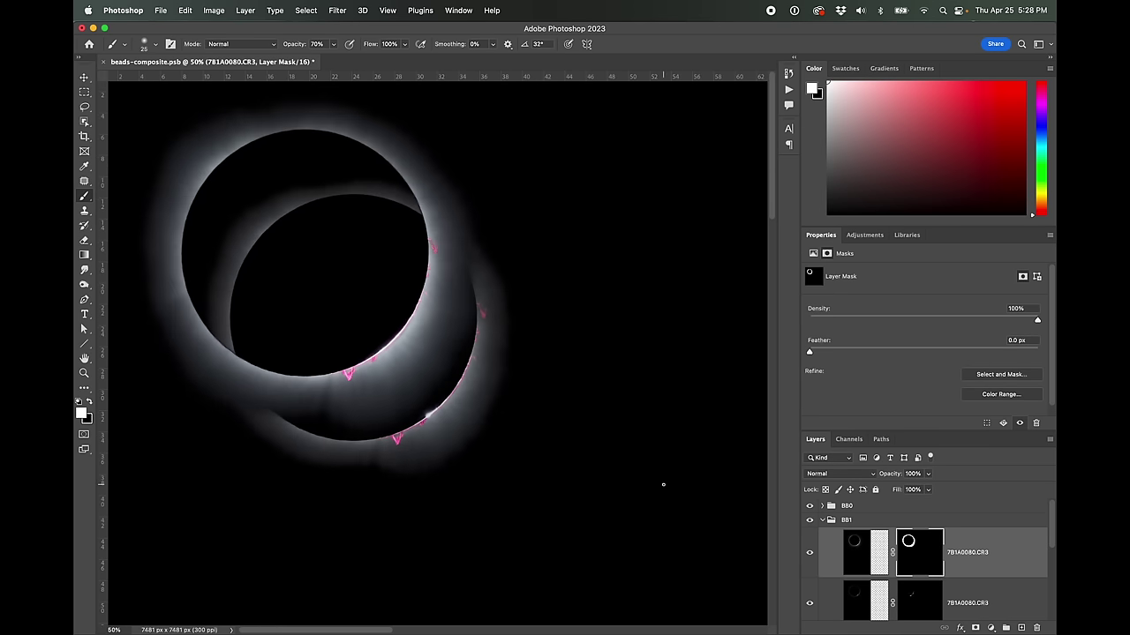
Paint white at 100% opacity on the top 7B1A0079.CR3 mask in BB0 to cover the BB1 corona inside the moon's disc
{"action": "left_click", "coordinate": [822, 521]}
{"action": "key", "text": "super+minus"}
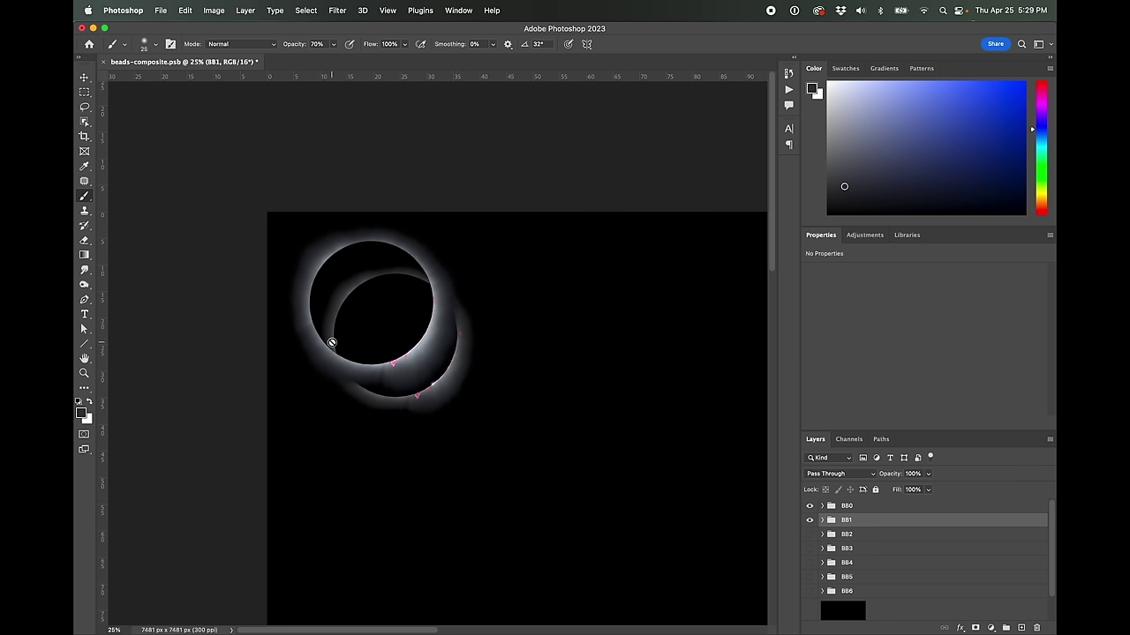
{"action": "left_click", "coordinate": [823, 506]}
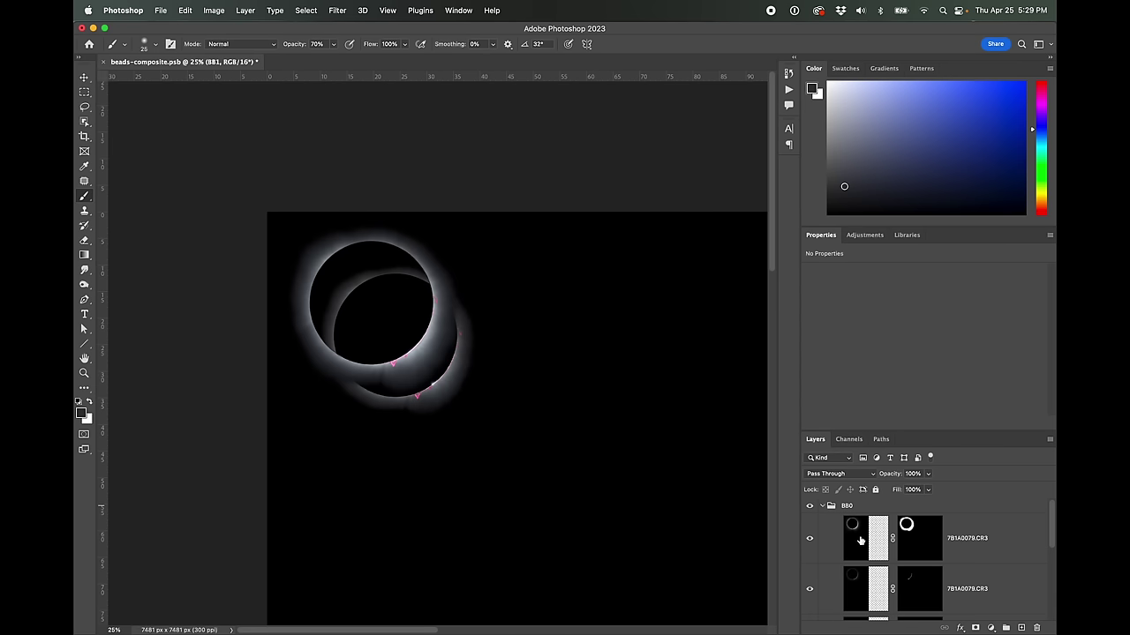
{"action": "left_click", "coordinate": [853, 538]}
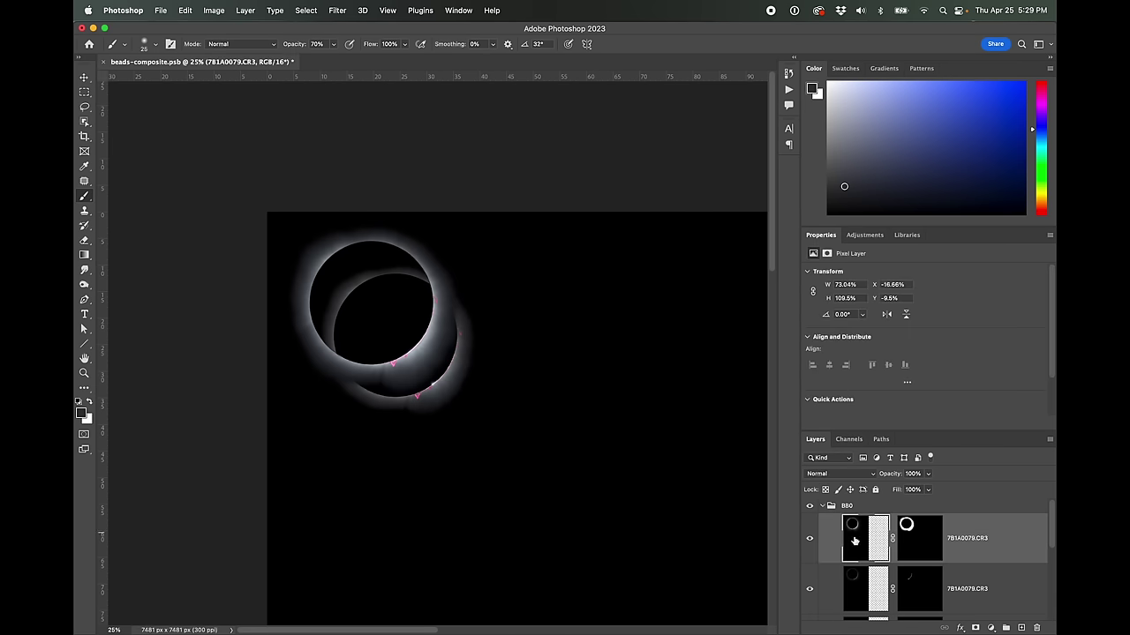
{"action": "left_click", "coordinate": [911, 535]}
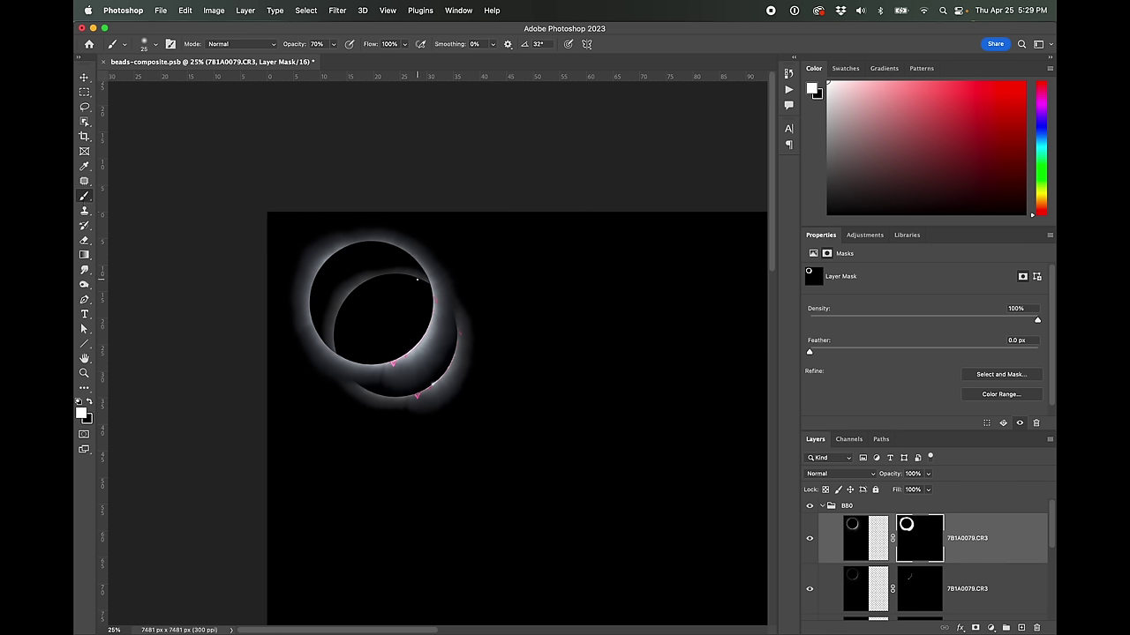
{"action": "left_click", "coordinate": [334, 45]}
{"action": "left_click_drag", "start_coordinate": [332, 57], "coordinate": [409, 65]}
{"action": "key", "text": "bracketright"}
{"action": "key", "text": "bracketright"}
{"action": "mouse_move", "coordinate": [419, 285]}
{"action": "left_mouse_down"}
{"action": "mouse_move", "coordinate": [403, 268]}
{"action": "mouse_move", "coordinate": [353, 282]}
{"action": "left_mouse_up"}
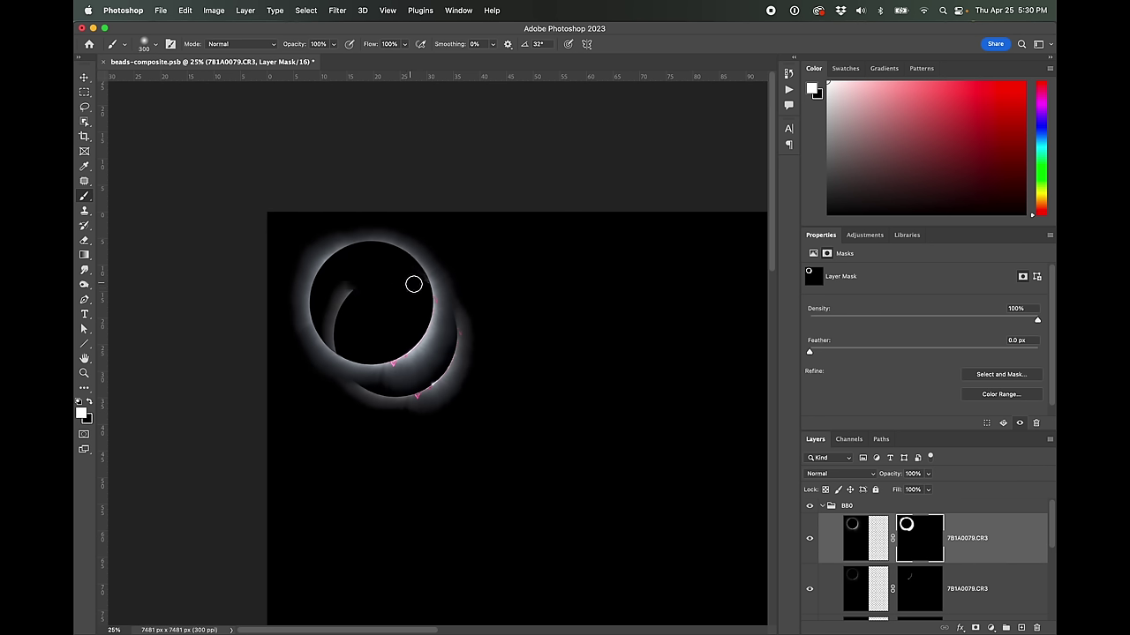
{"action": "mouse_move", "coordinate": [361, 275]}
{"action": "left_mouse_down"}
{"action": "mouse_move", "coordinate": [335, 300]}
{"action": "mouse_move", "coordinate": [338, 341]}
{"action": "mouse_move", "coordinate": [325, 318]}
{"action": "mouse_move", "coordinate": [340, 350]}
{"action": "left_mouse_up"}
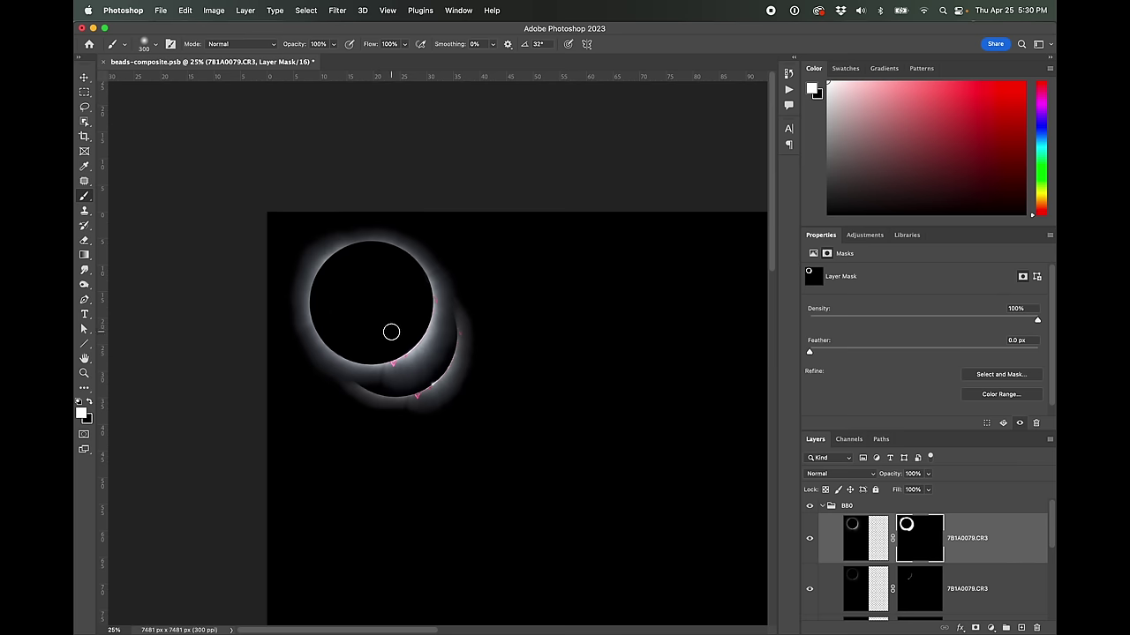
{"action": "mouse_move", "coordinate": [397, 320]}
{"action": "left_mouse_down"}
{"action": "mouse_move", "coordinate": [398, 303]}
{"action": "mouse_move", "coordinate": [380, 327]}
{"action": "mouse_move", "coordinate": [367, 307]}
{"action": "left_mouse_up"}
Move the BB2 group diagonally down and right past BB1, matching the spacing between BB0 and BB1
{"action": "key", "text": "super+0"}
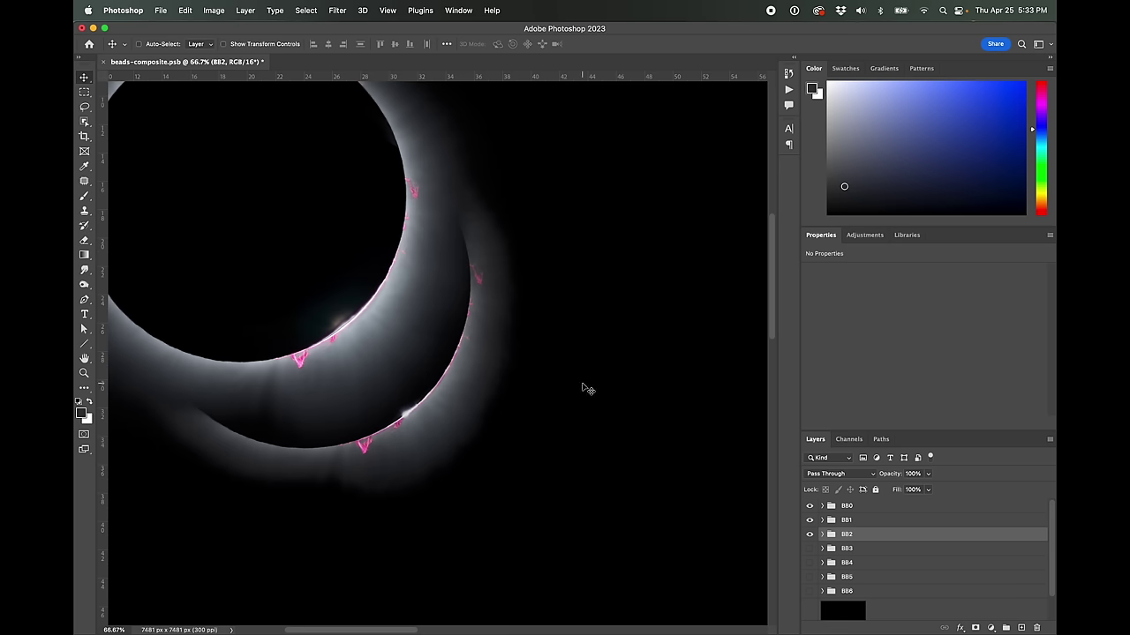
{"action": "left_click", "coordinate": [885, 509]}
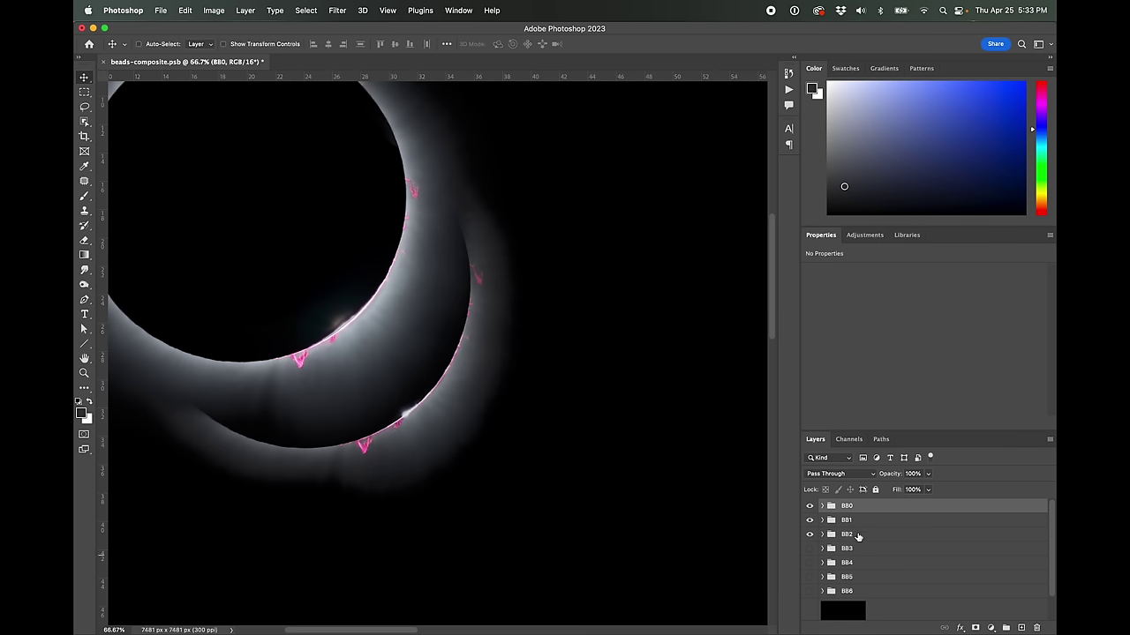
{"action": "left_click", "coordinate": [858, 536]}
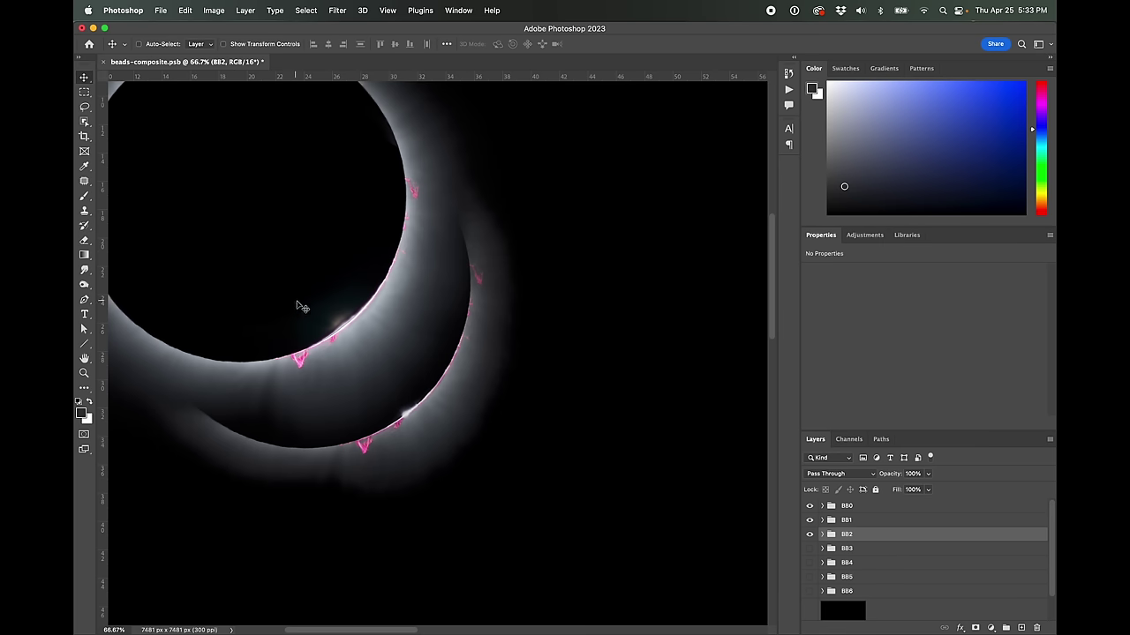
{"action": "left_click_drag", "start_coordinate": [404, 295], "coordinate": [384, 451]}
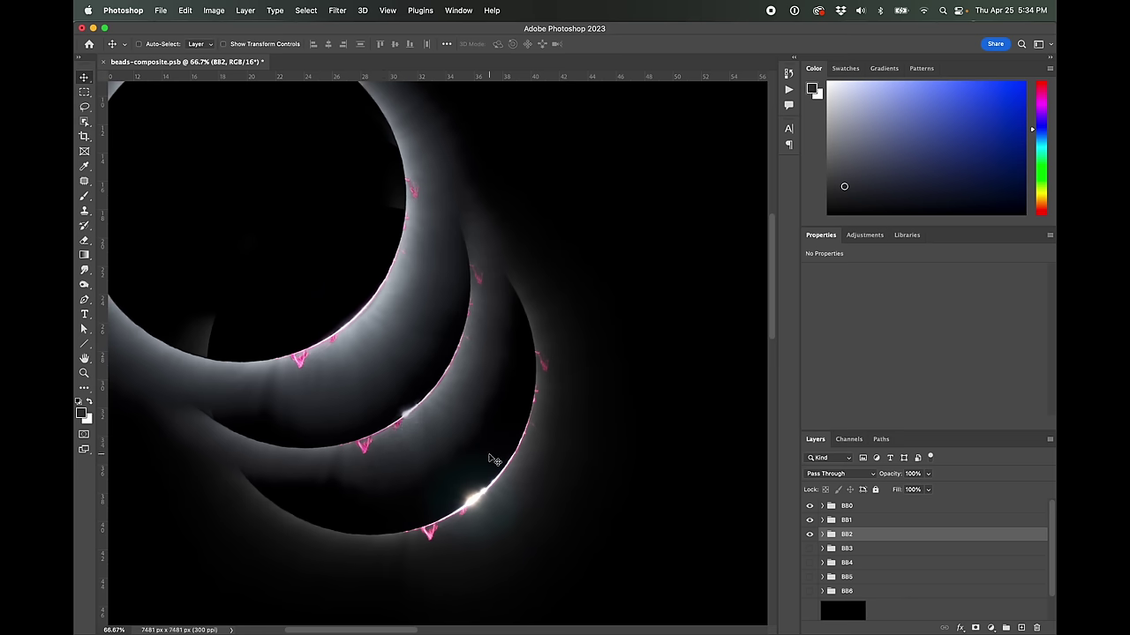
{"action": "key", "text": "super+0"}
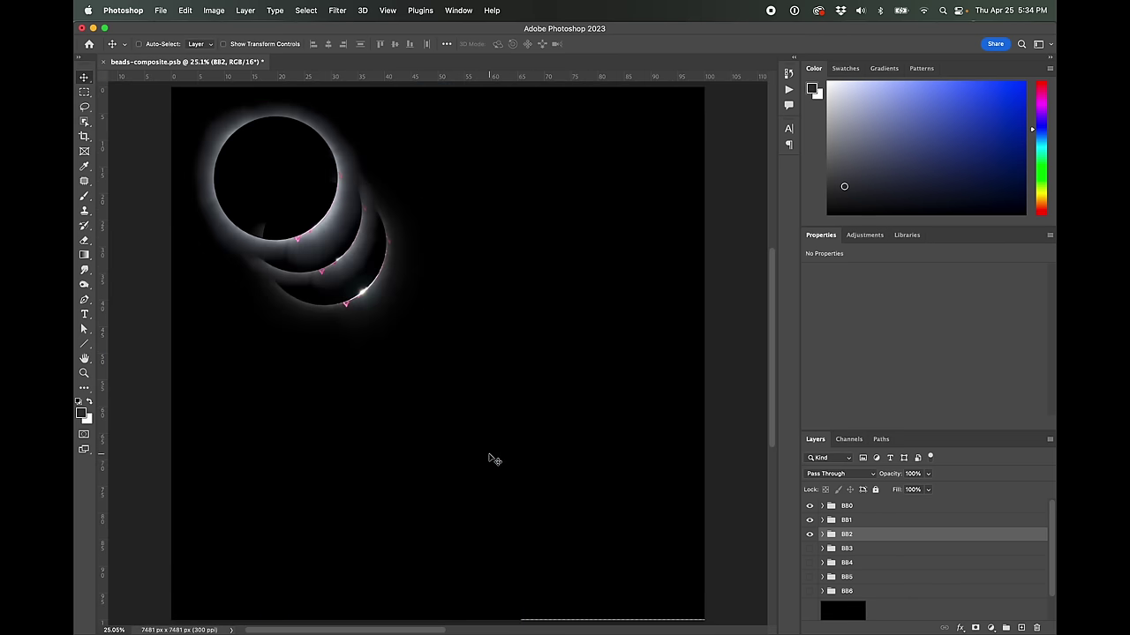
{"action": "key", "text": "super"}
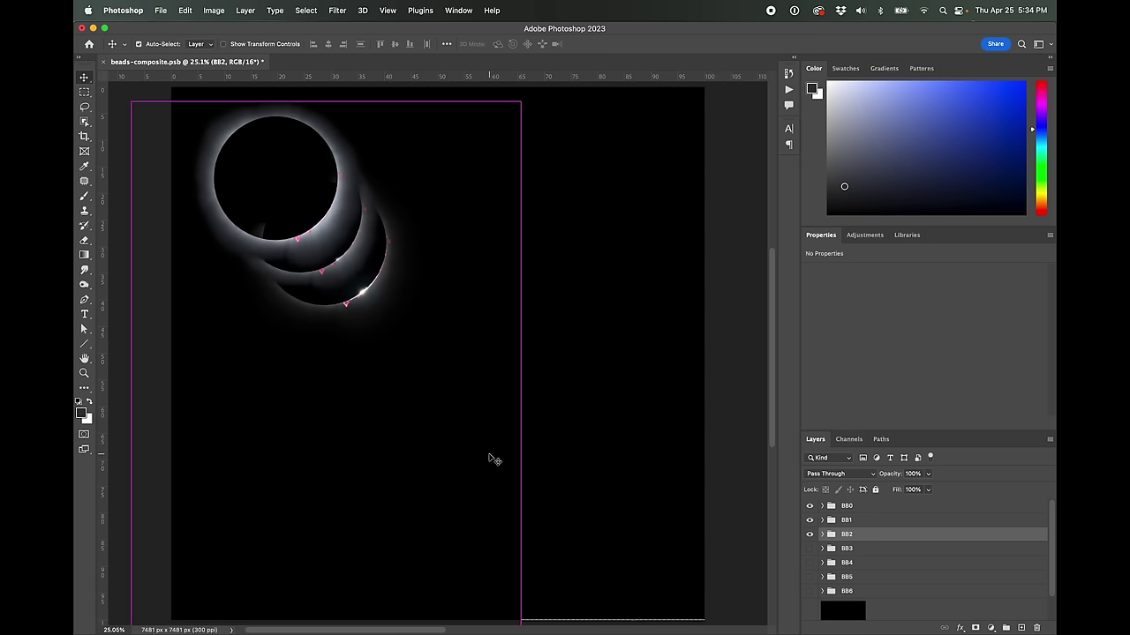
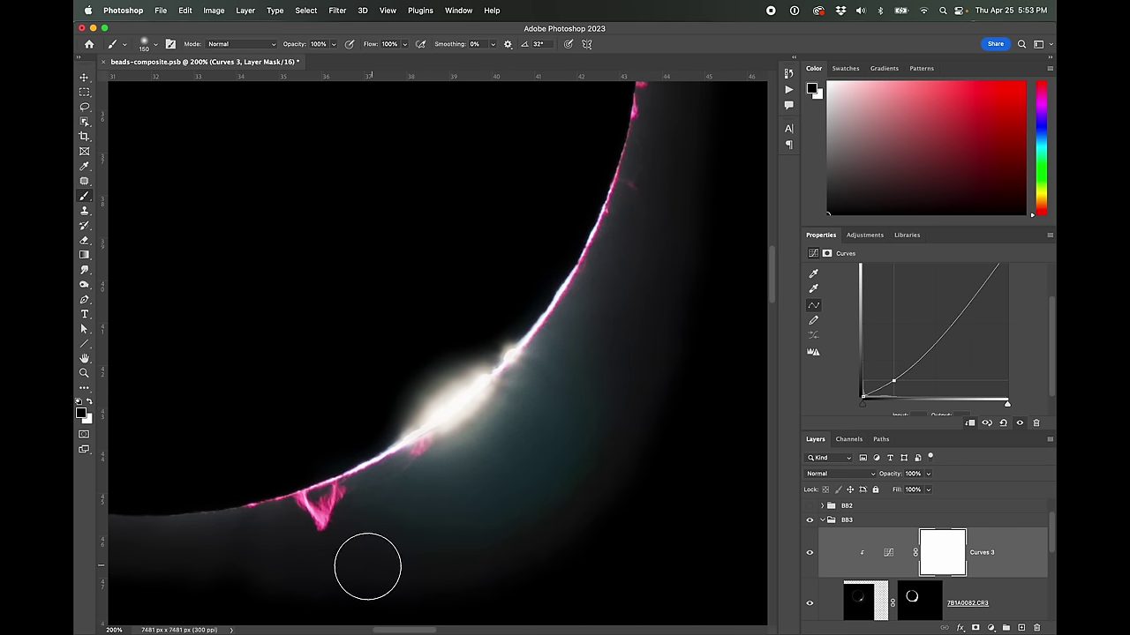
Lasso the teal glow outside the bead edge, from the triangular prominence up along the lower-right limb, and feather the selection
{"action": "left_click", "coordinate": [84, 107]}
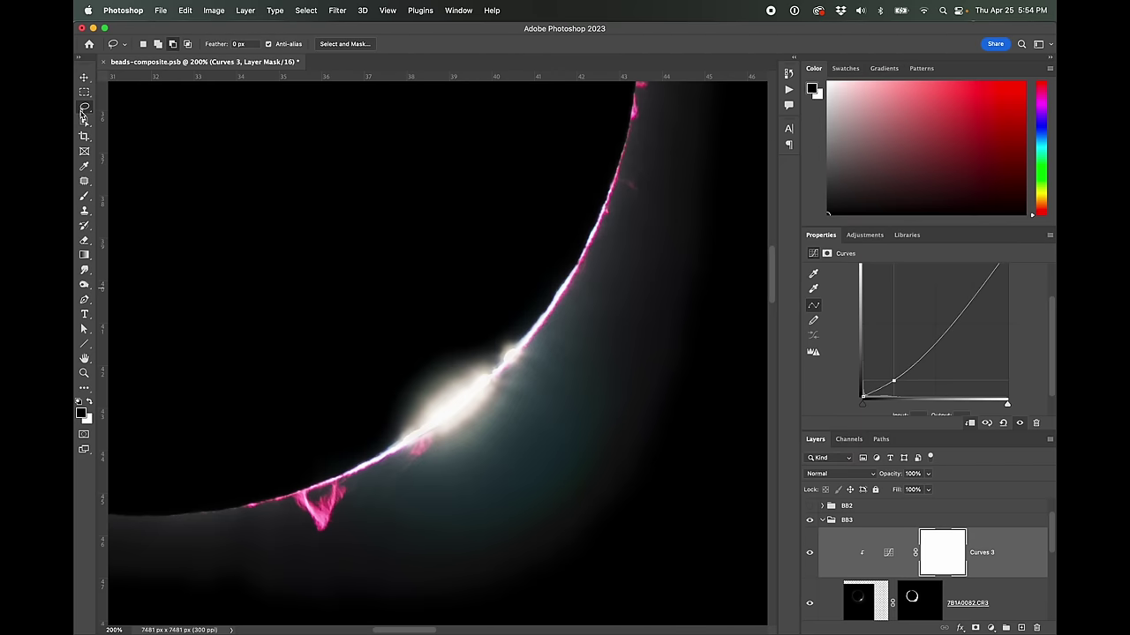
{"action": "mouse_move", "coordinate": [404, 455]}
{"action": "left_mouse_down"}
{"action": "mouse_move", "coordinate": [348, 474]}
{"action": "mouse_move", "coordinate": [347, 494]}
{"action": "mouse_move", "coordinate": [409, 537]}
{"action": "mouse_move", "coordinate": [484, 543]}
{"action": "mouse_move", "coordinate": [566, 510]}
{"action": "mouse_move", "coordinate": [597, 463]}
{"action": "mouse_move", "coordinate": [588, 276]}
{"action": "mouse_move", "coordinate": [480, 415]}
{"action": "mouse_move", "coordinate": [408, 454]}
{"action": "left_mouse_up"}
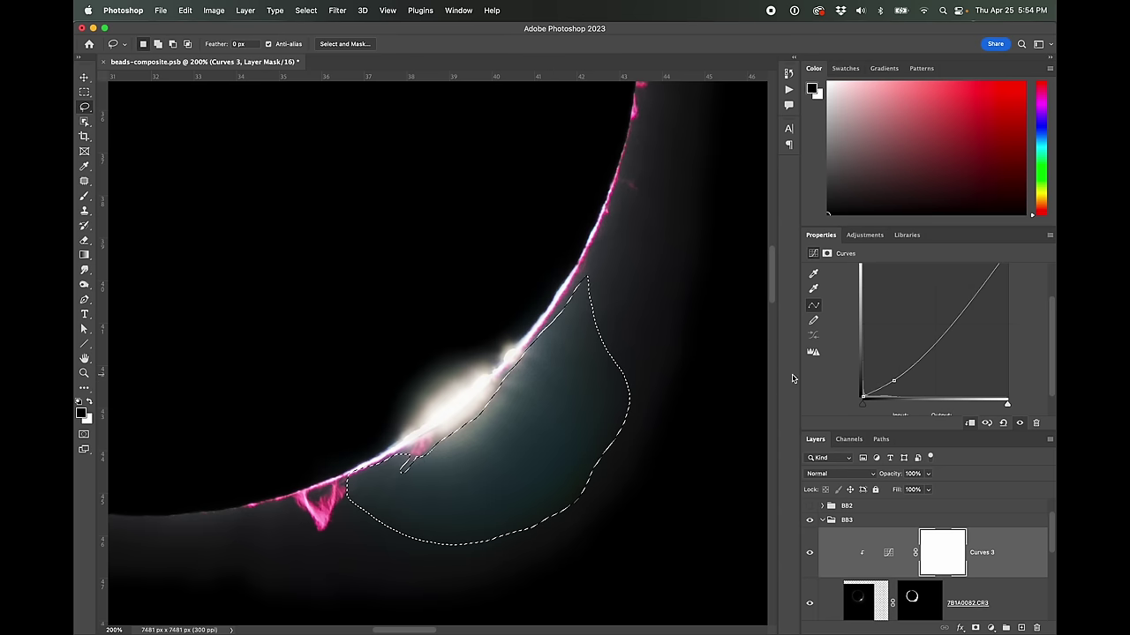
{"action": "left_click", "coordinate": [306, 10]}
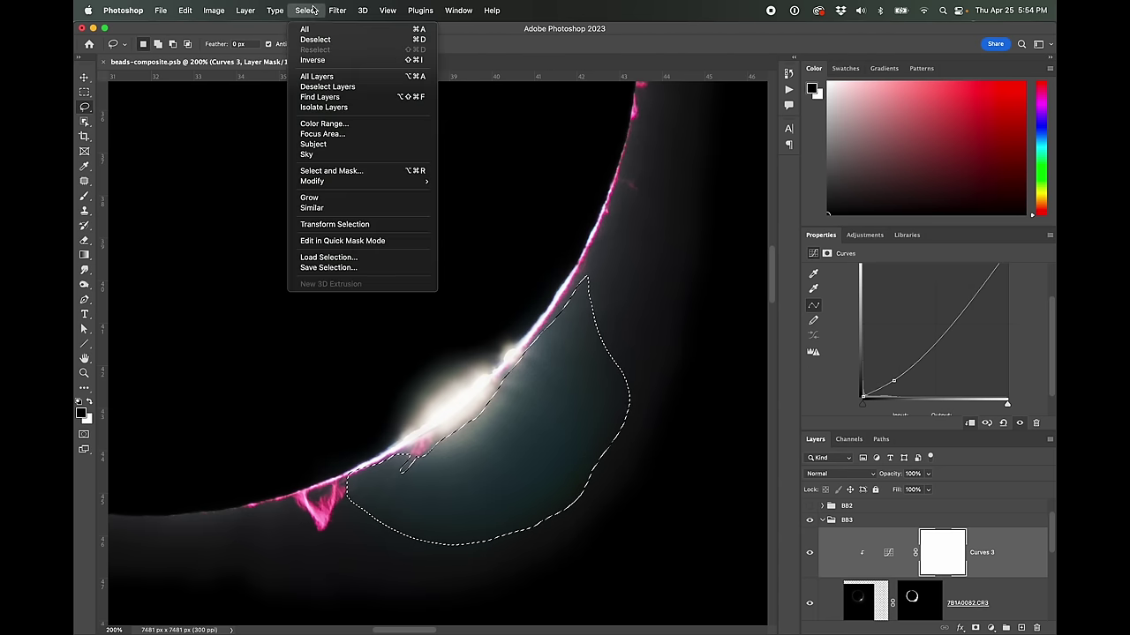
{"action": "mouse_move", "coordinate": [386, 183]}
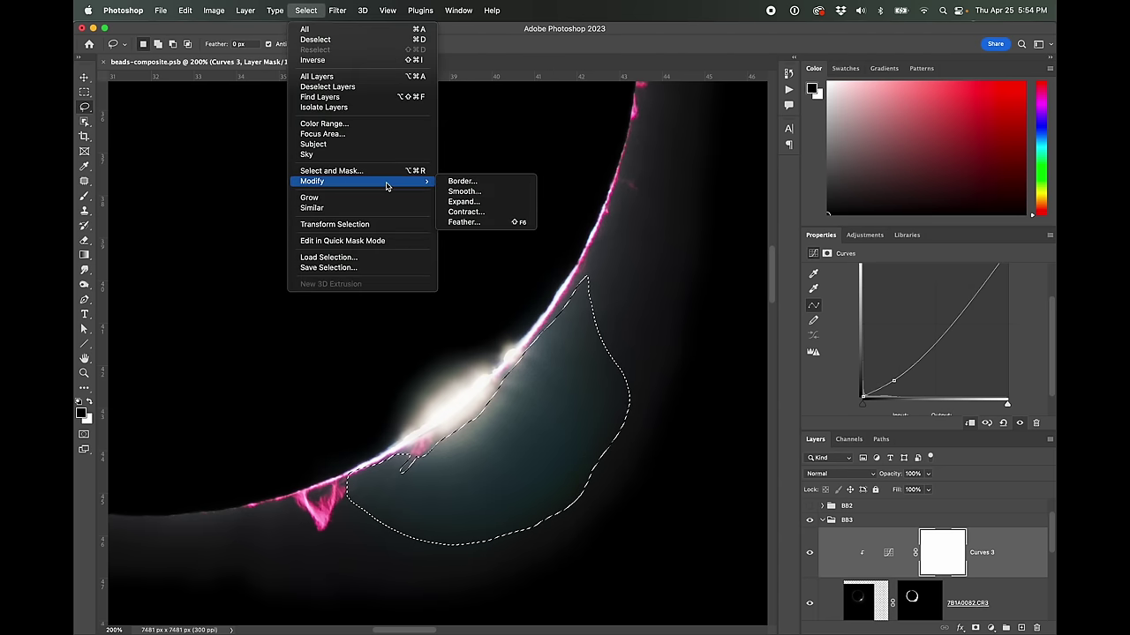
{"action": "left_click", "coordinate": [465, 221]}
{"action": "left_click", "coordinate": [624, 292]}
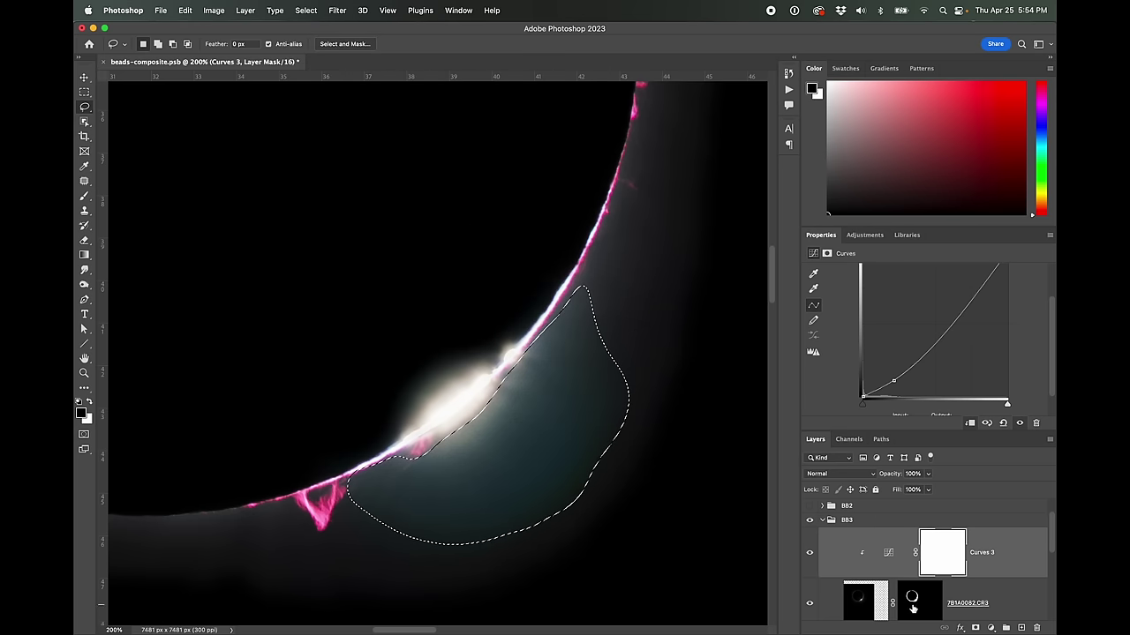
Add a Hue/Saturation adjustment from the selection directly above 7B1A0082.CR3 in BB3 and set Saturation to -88
{"action": "left_click", "coordinate": [975, 607]}
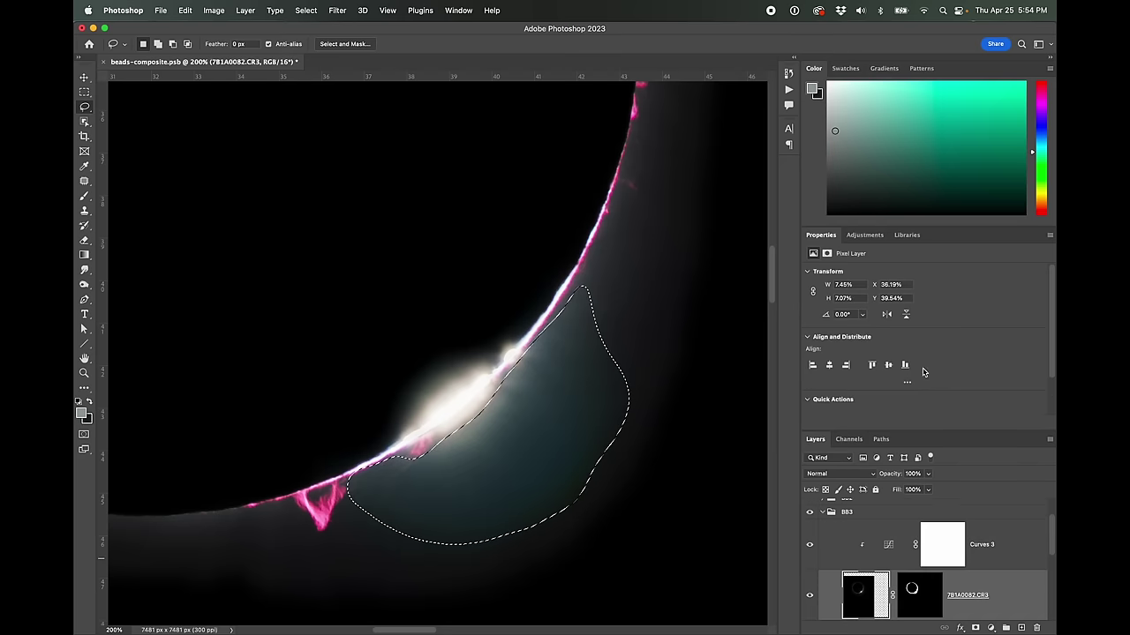
{"action": "left_click", "coordinate": [864, 235]}
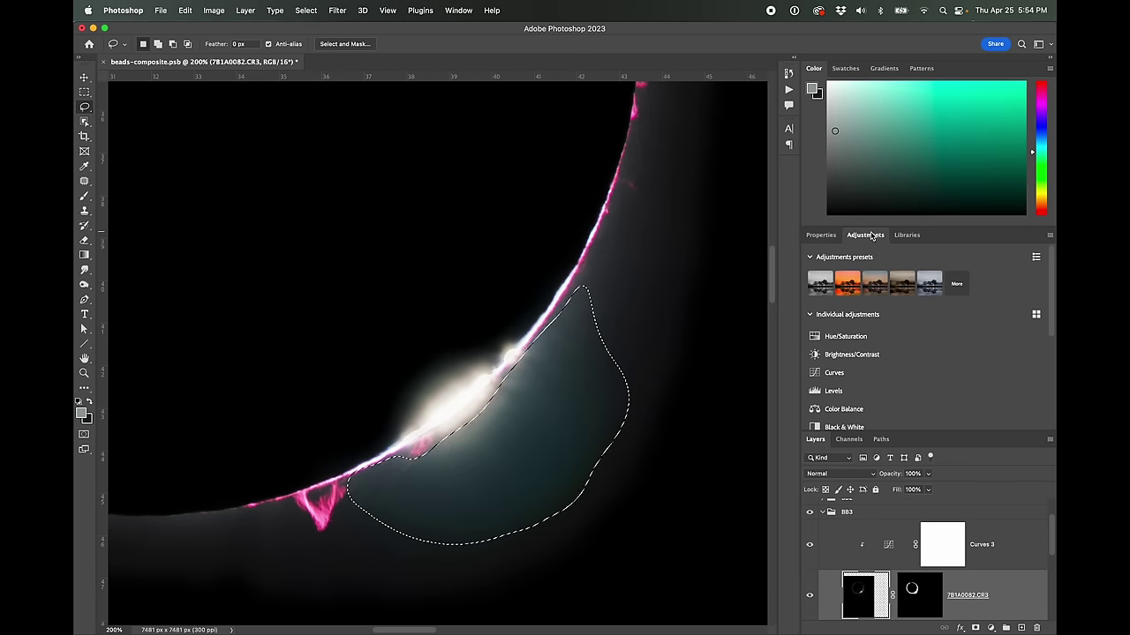
{"action": "left_click", "coordinate": [836, 338]}
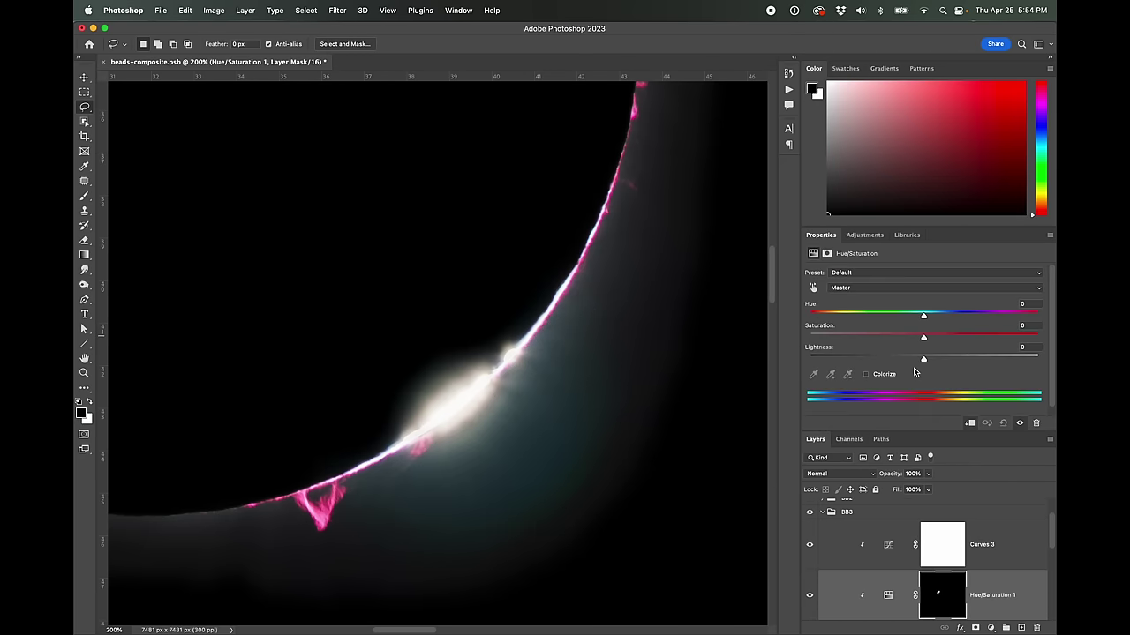
{"action": "left_click_drag", "start_coordinate": [1053, 541], "coordinate": [1050, 555]}
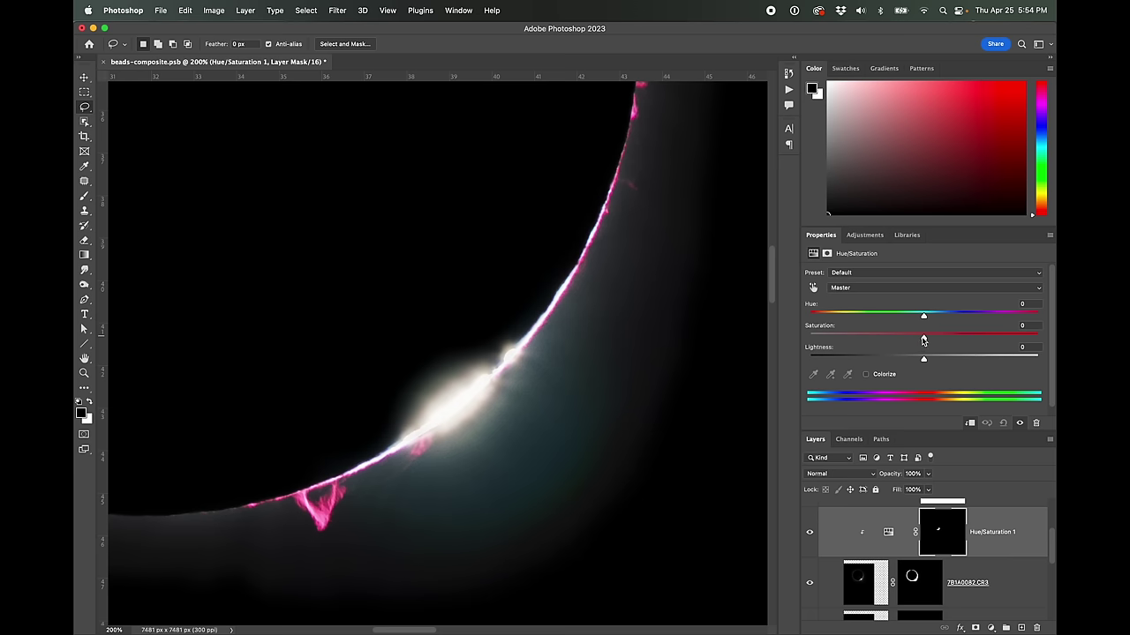
{"action": "left_click_drag", "start_coordinate": [924, 339], "coordinate": [824, 340]}
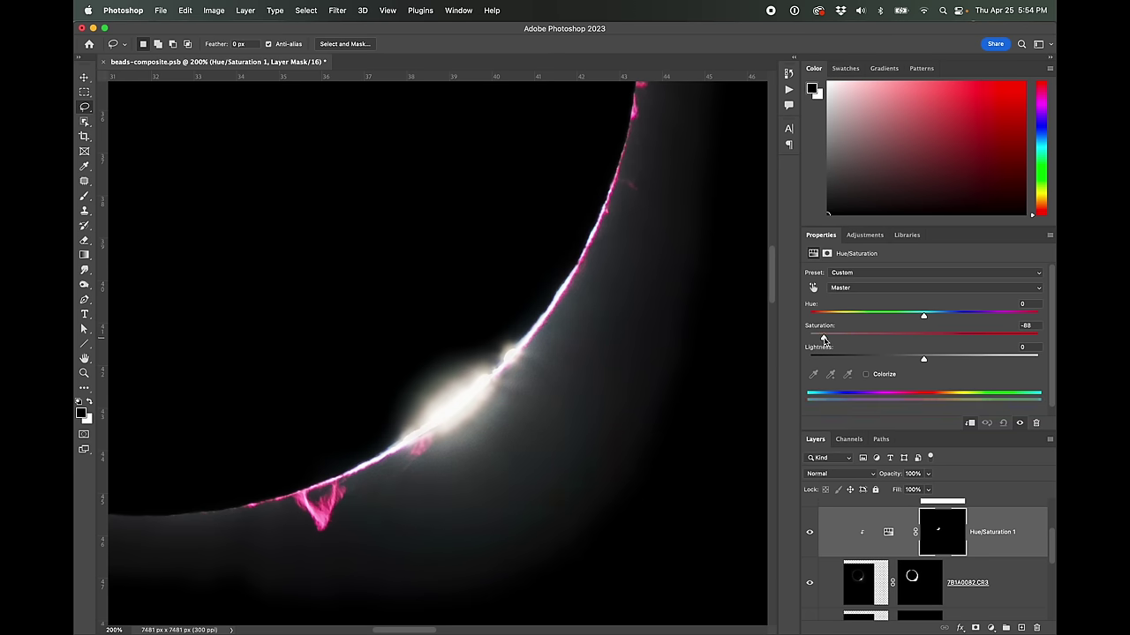
Fit the whole composite in view, collapse the BB3 group and show the groups BB2, BB1 and BB0
{"action": "key", "text": "super+0"}
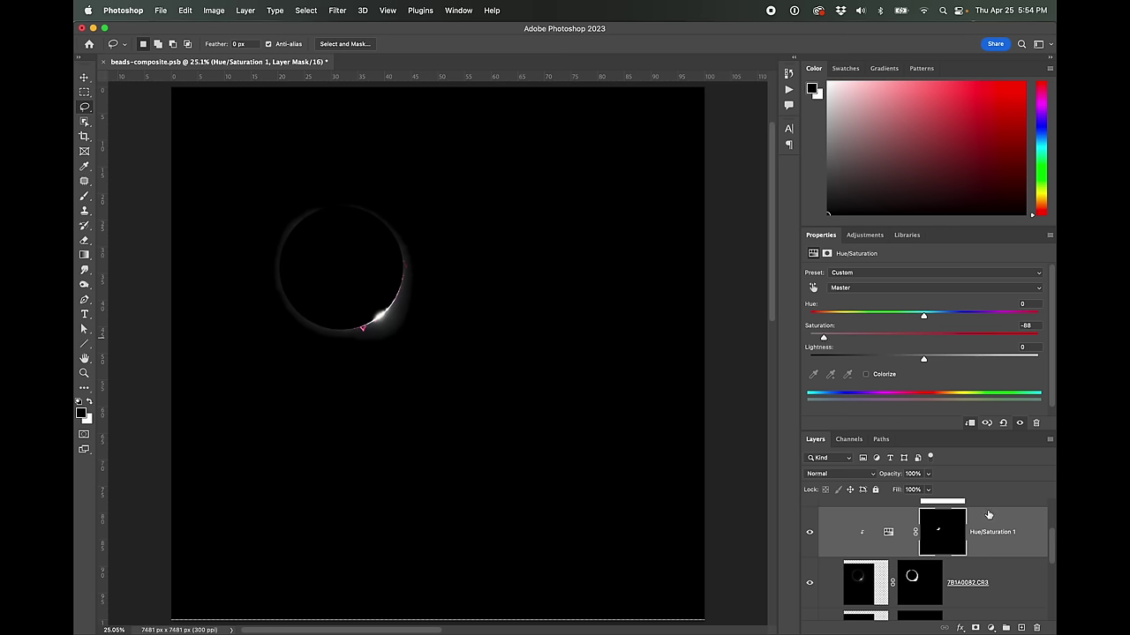
{"action": "scroll", "coordinate": [1053, 551], "scroll_direction": "up", "scroll_amount": 3}
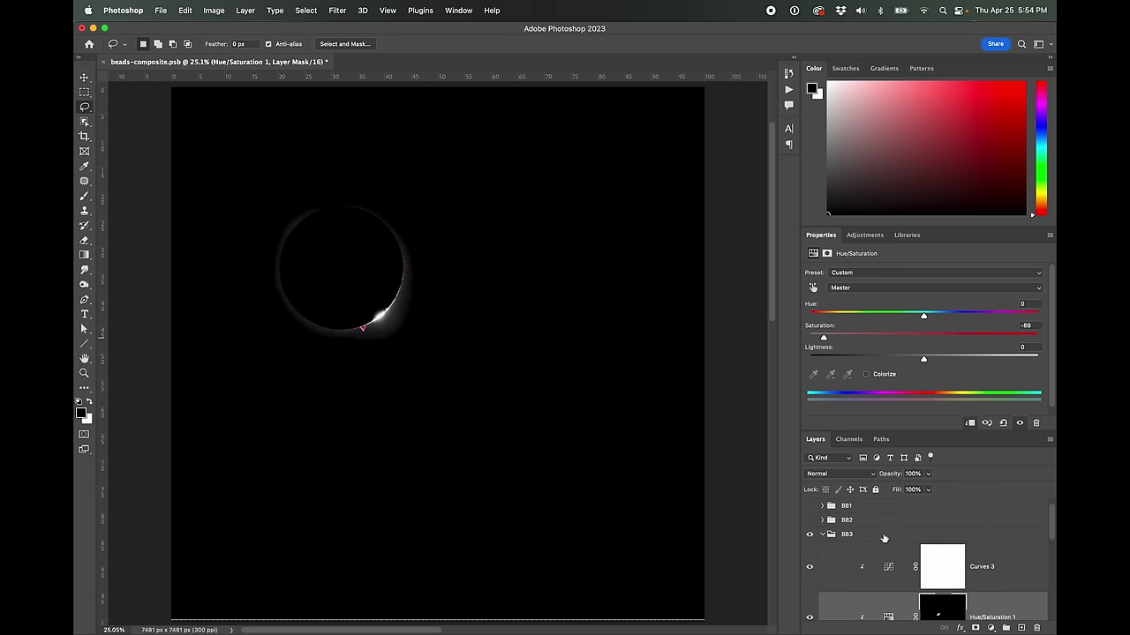
{"action": "left_click", "coordinate": [823, 535]}
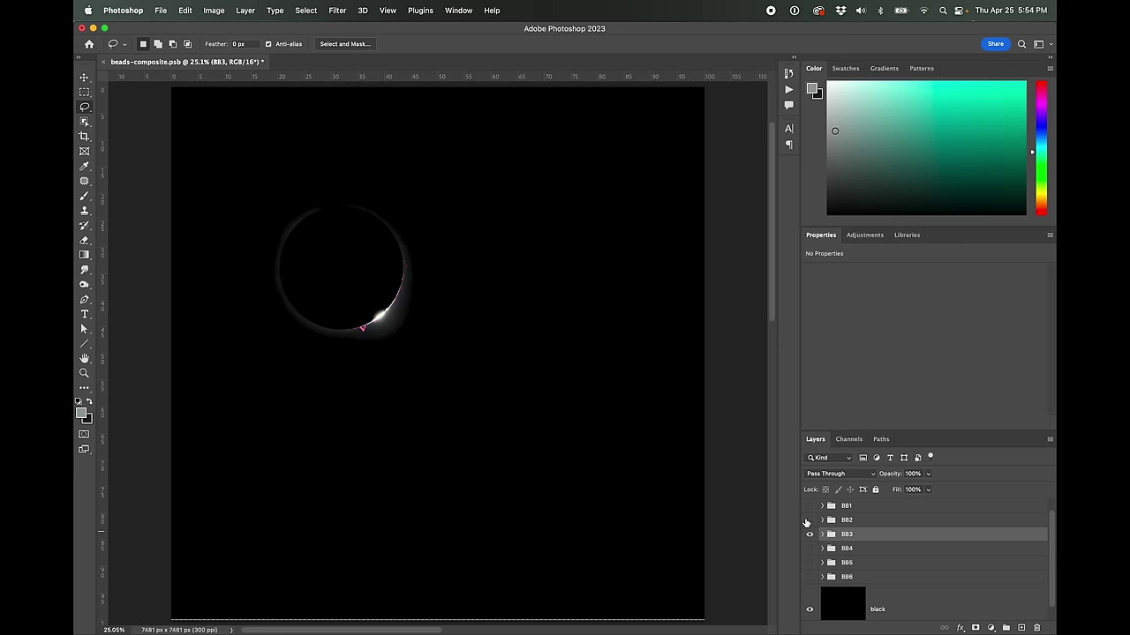
{"action": "left_click", "coordinate": [809, 520]}
{"action": "left_click", "coordinate": [809, 506]}
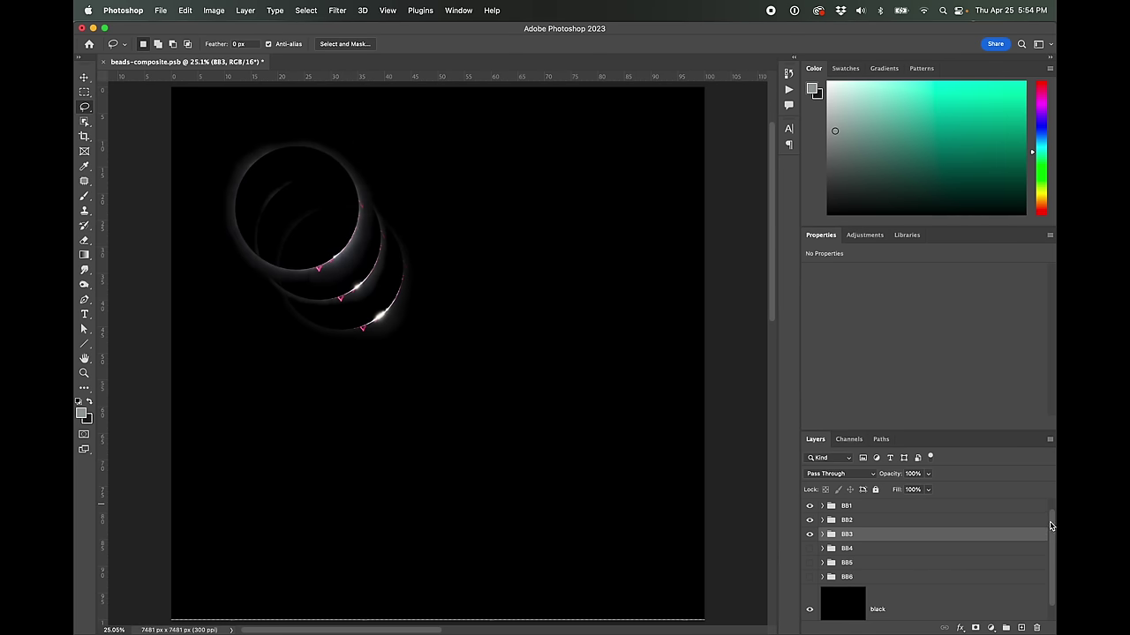
{"action": "scroll", "coordinate": [1050, 526], "scroll_direction": "up", "scroll_amount": 1}
{"action": "left_click", "coordinate": [810, 506]}
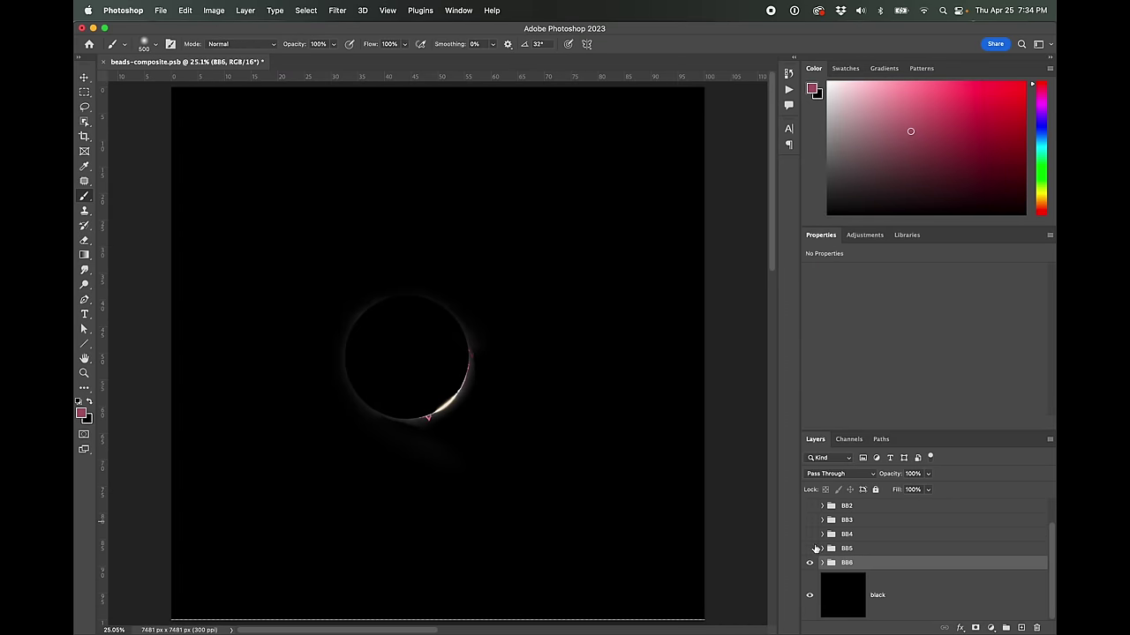
Show the groups BB0 through BB5 together with BB6
{"action": "left_click", "coordinate": [809, 548]}
{"action": "left_click", "coordinate": [809, 534]}
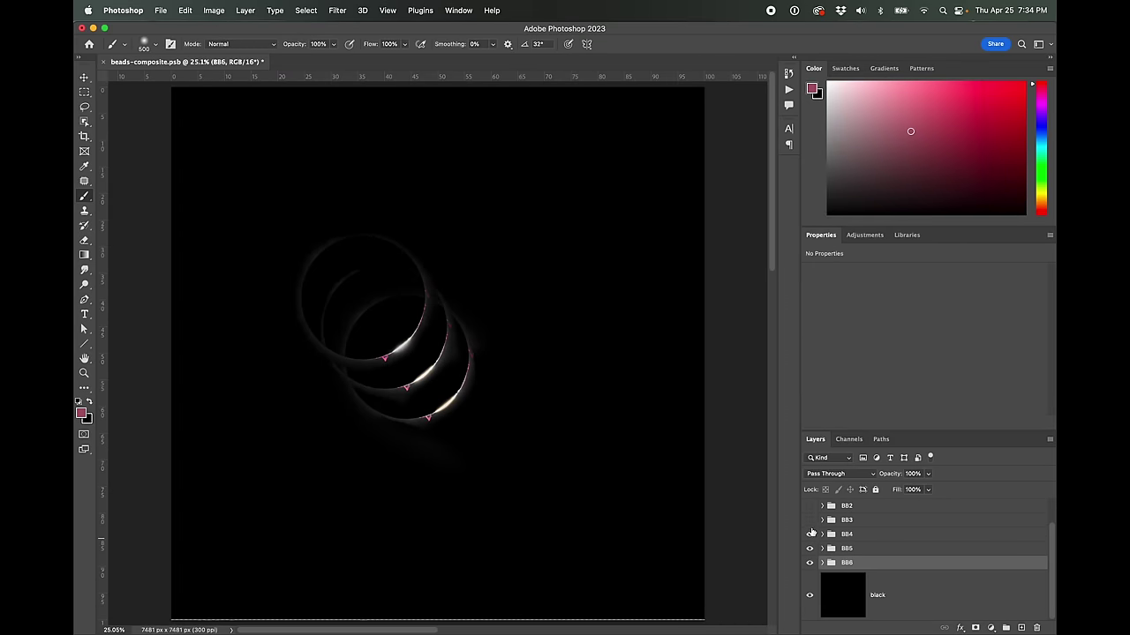
{"action": "left_click", "coordinate": [809, 520]}
{"action": "left_click", "coordinate": [809, 505]}
{"action": "left_click_drag", "start_coordinate": [1048, 574], "coordinate": [1049, 538]}
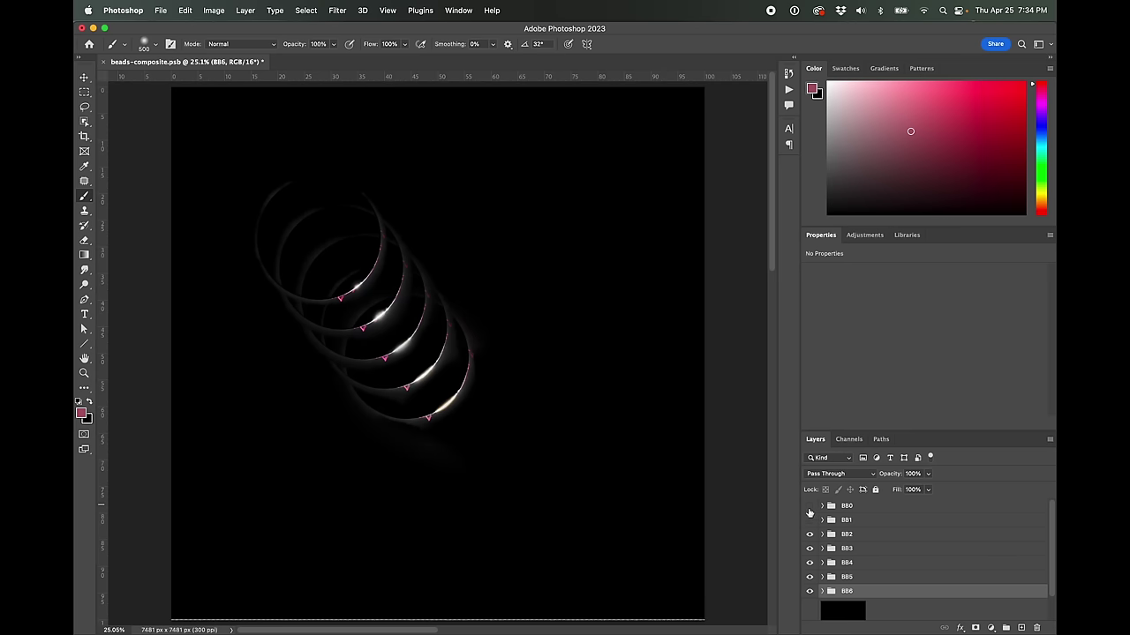
{"action": "left_click", "coordinate": [809, 520]}
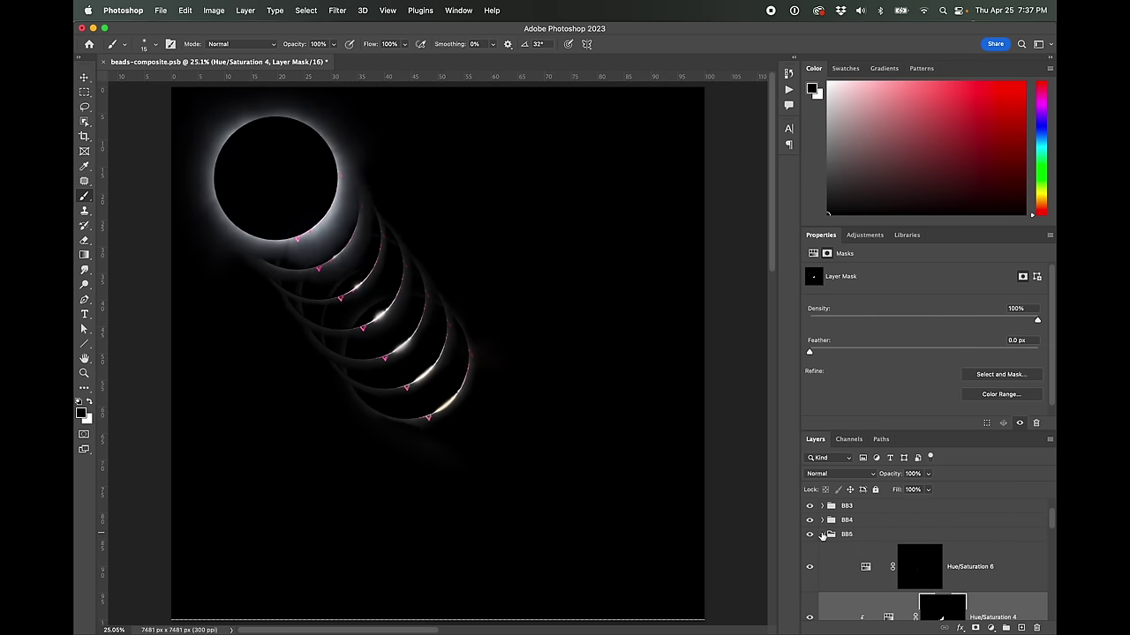
Collapse the open groups BB5 and BB6
{"action": "left_click", "coordinate": [830, 535]}
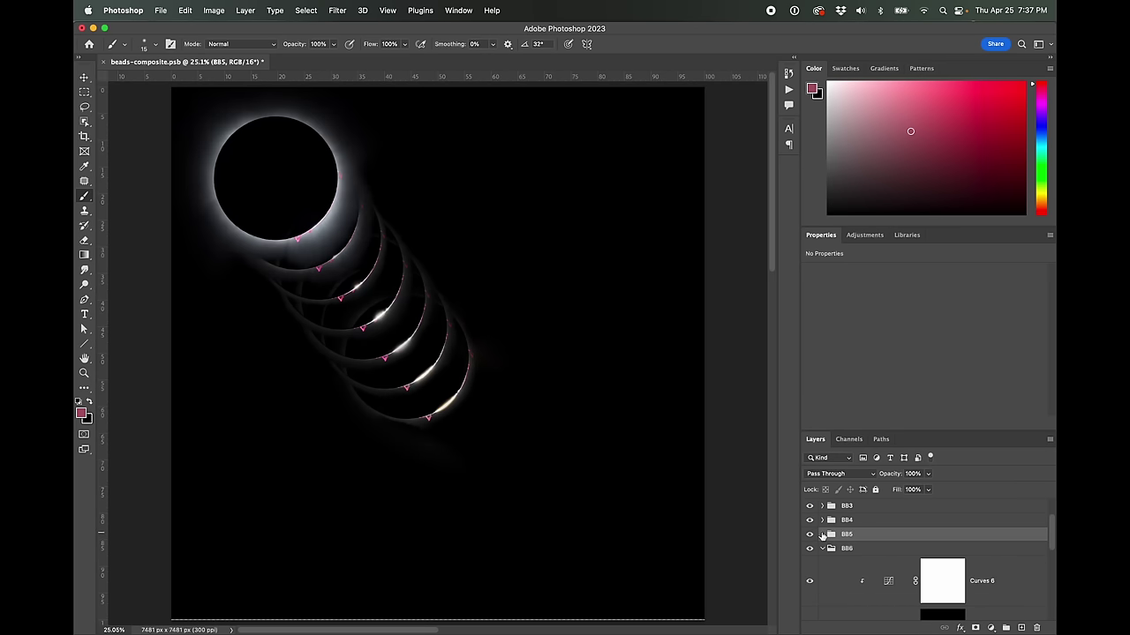
{"action": "left_click", "coordinate": [822, 535]}
{"action": "scroll", "coordinate": [451, 419], "scroll_direction": "up", "scroll_amount": 2}
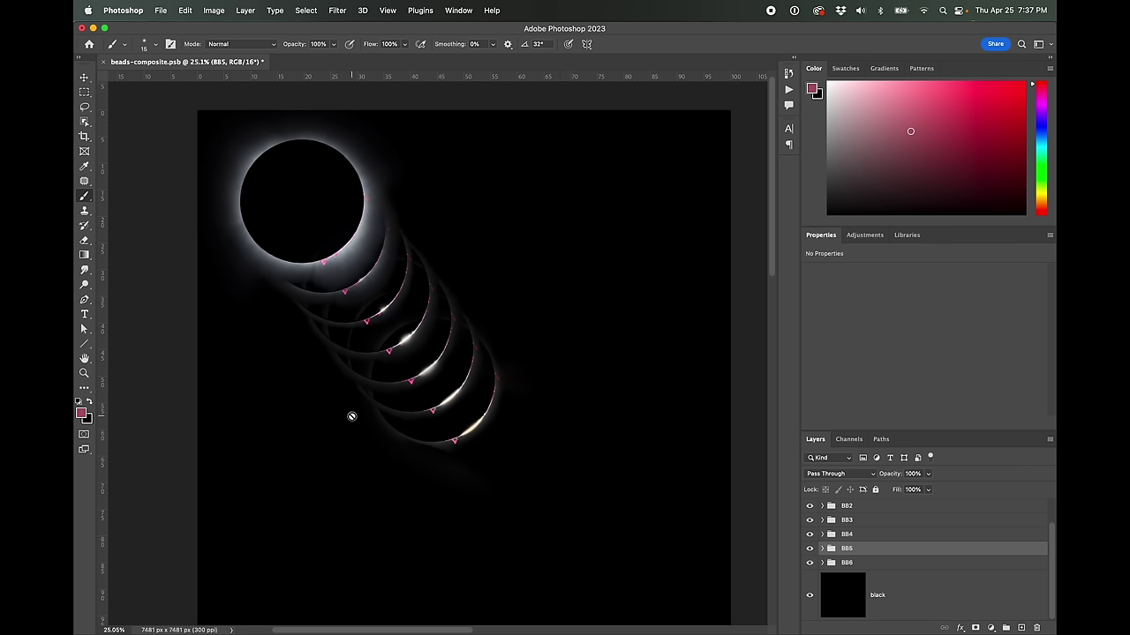
Paint black on the Hue/Saturation 4 mask in BB5 over the faint prominence and along the pink limb to restore their colour
{"action": "key", "text": "super+equal"}
{"action": "key", "text": "super+equal"}
{"action": "key", "text": "super+equal"}
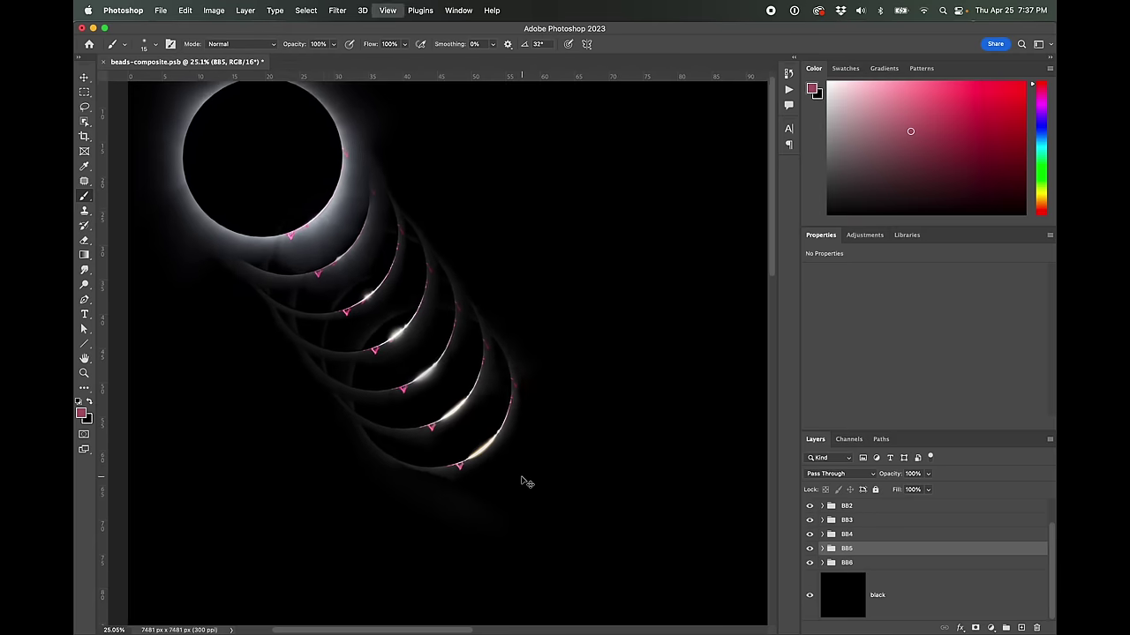
{"action": "key", "text": "super+equal"}
{"action": "key", "text": "super+equal"}
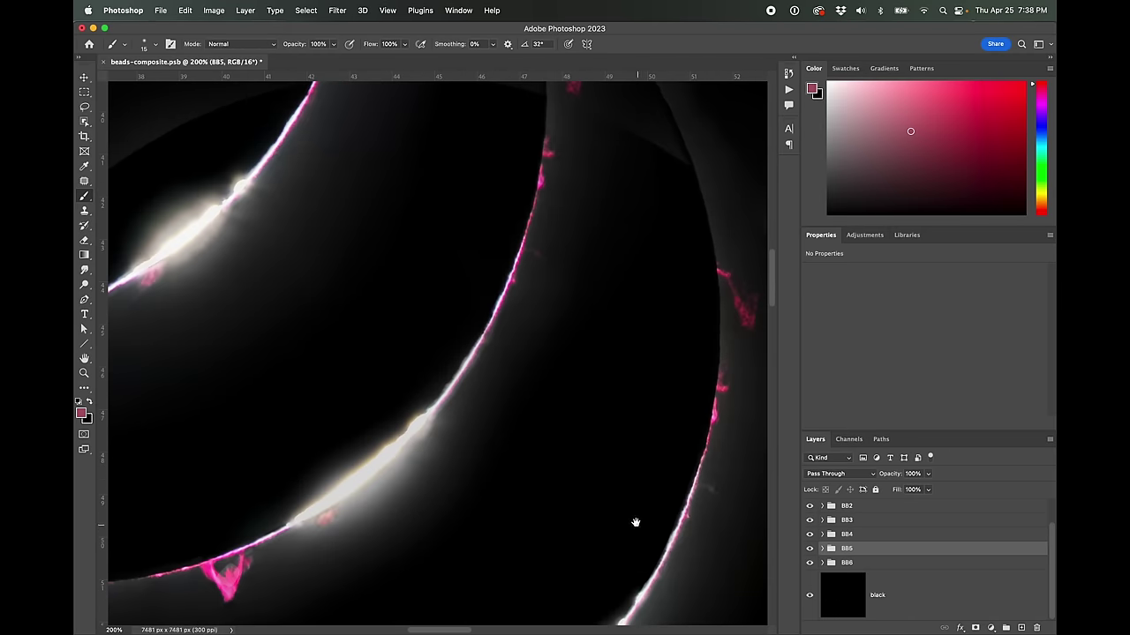
{"action": "left_click_drag", "start_coordinate": [596, 497], "coordinate": [293, 255]}
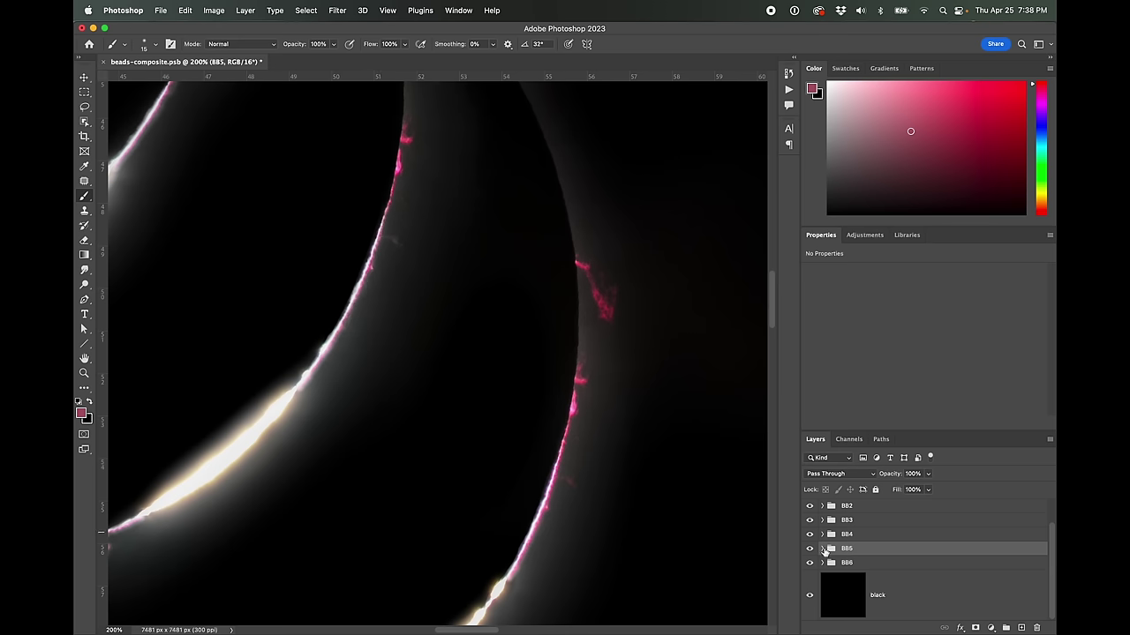
{"action": "left_click", "coordinate": [823, 548]}
{"action": "left_click_drag", "start_coordinate": [1053, 521], "coordinate": [1048, 546]}
{"action": "left_click", "coordinate": [941, 562]}
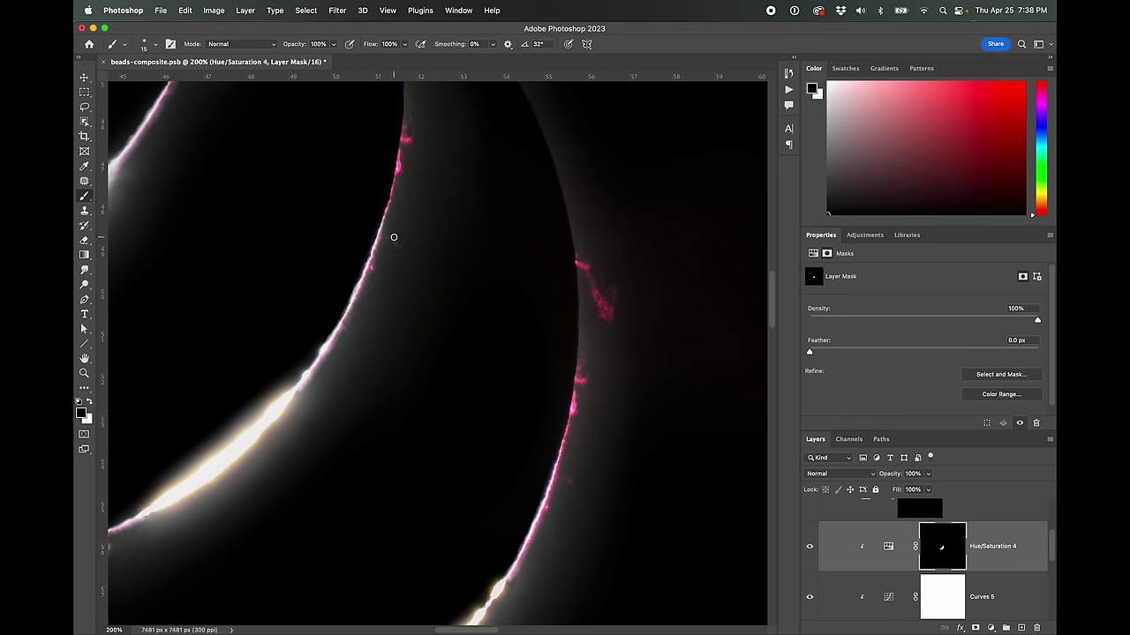
{"action": "key", "text": "super+equal"}
{"action": "key", "text": "super+equal"}
{"action": "key", "text": "super+equal"}
{"action": "left_click_drag", "start_coordinate": [408, 169], "coordinate": [454, 383]}
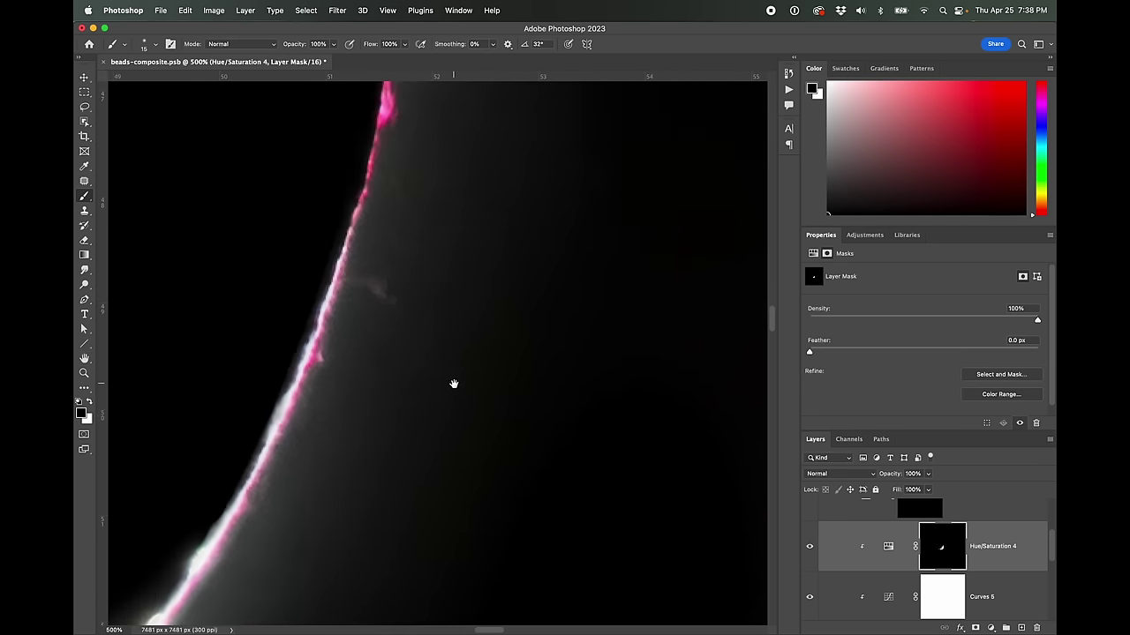
{"action": "left_click", "coordinate": [393, 310]}
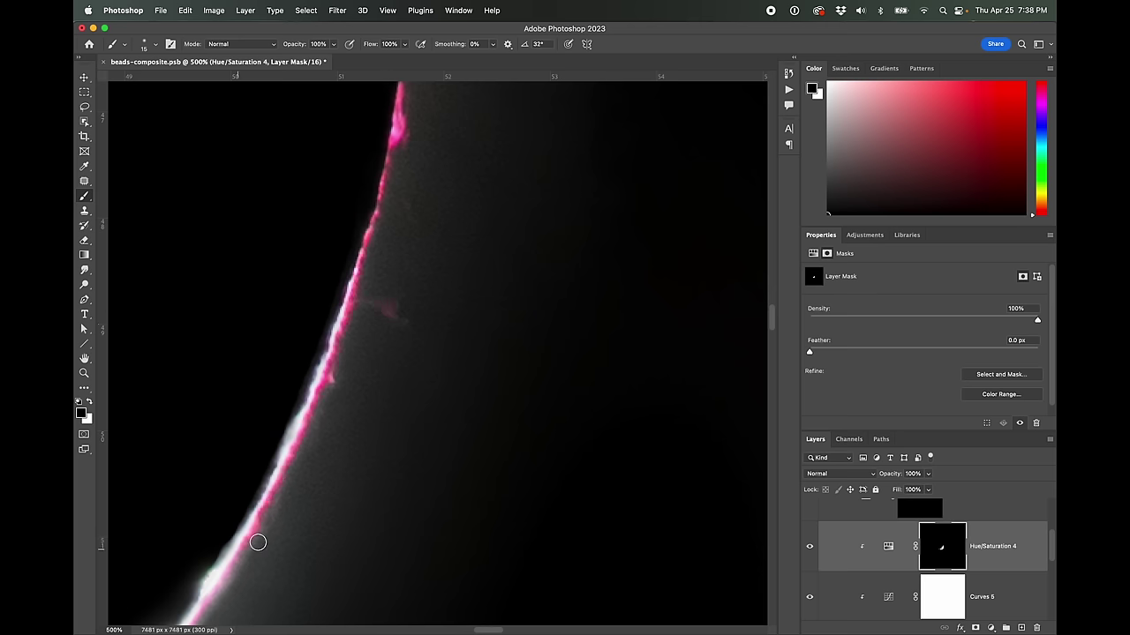
{"action": "left_click_drag", "start_coordinate": [327, 368], "coordinate": [450, 224]}
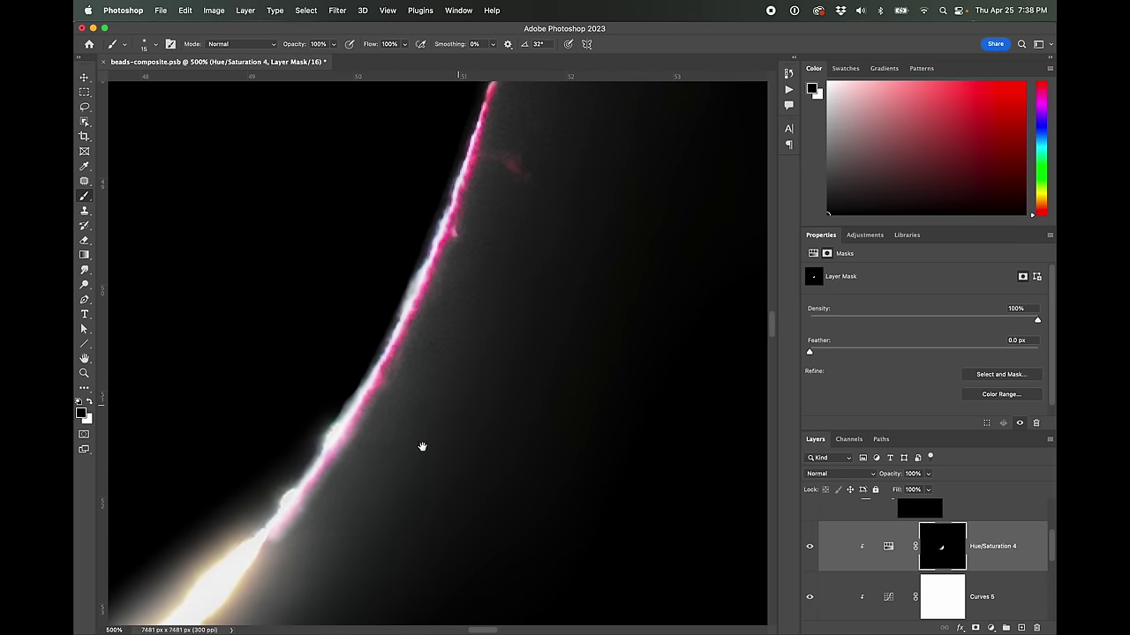
{"action": "left_click_drag", "start_coordinate": [295, 512], "coordinate": [491, 347]}
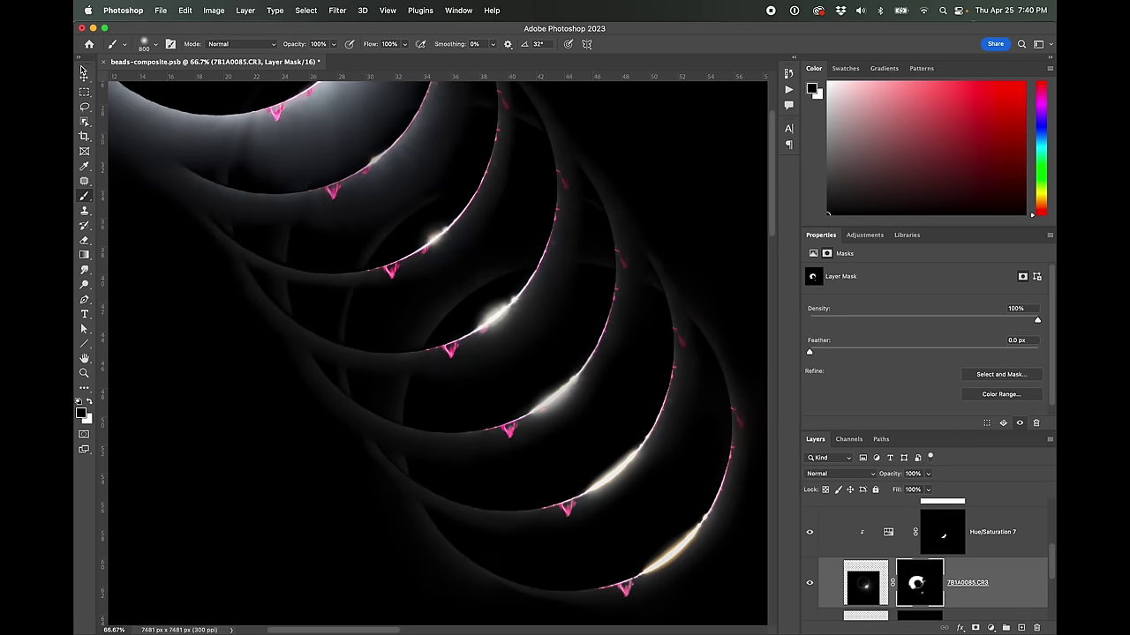
Examine at up to 400% the places where neighbouring coronas overlap the upper-right disc edges, and check the whole composite
{"action": "left_click", "coordinate": [84, 79]}
{"action": "left_click_drag", "start_coordinate": [279, 255], "coordinate": [236, 206]}
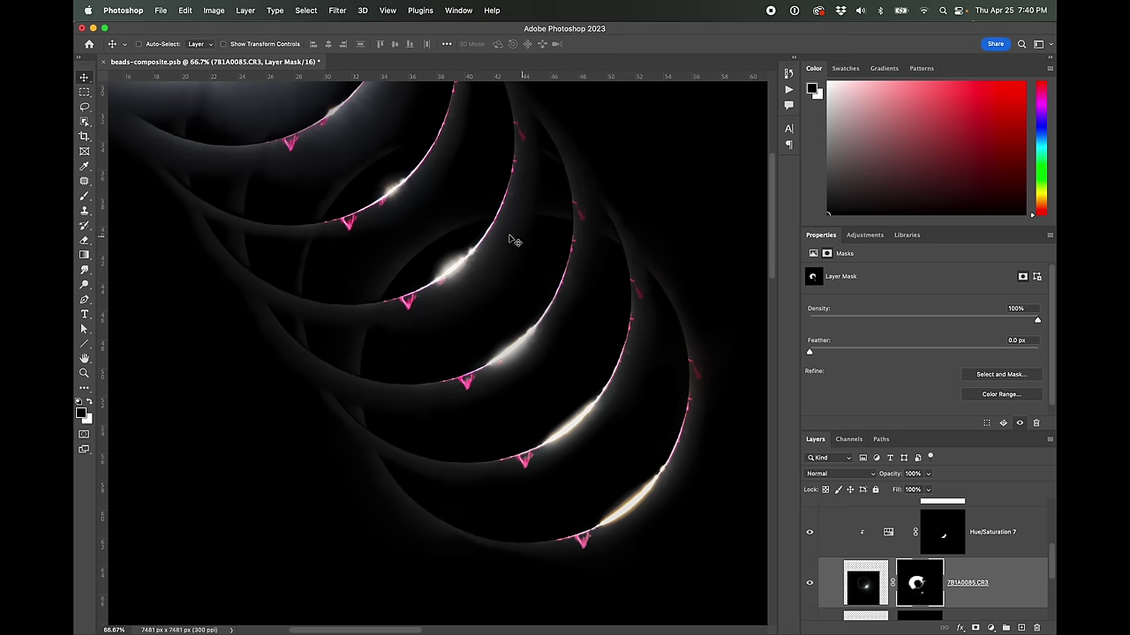
{"action": "scroll", "coordinate": [509, 235], "scroll_direction": "up", "scroll_amount": 5}
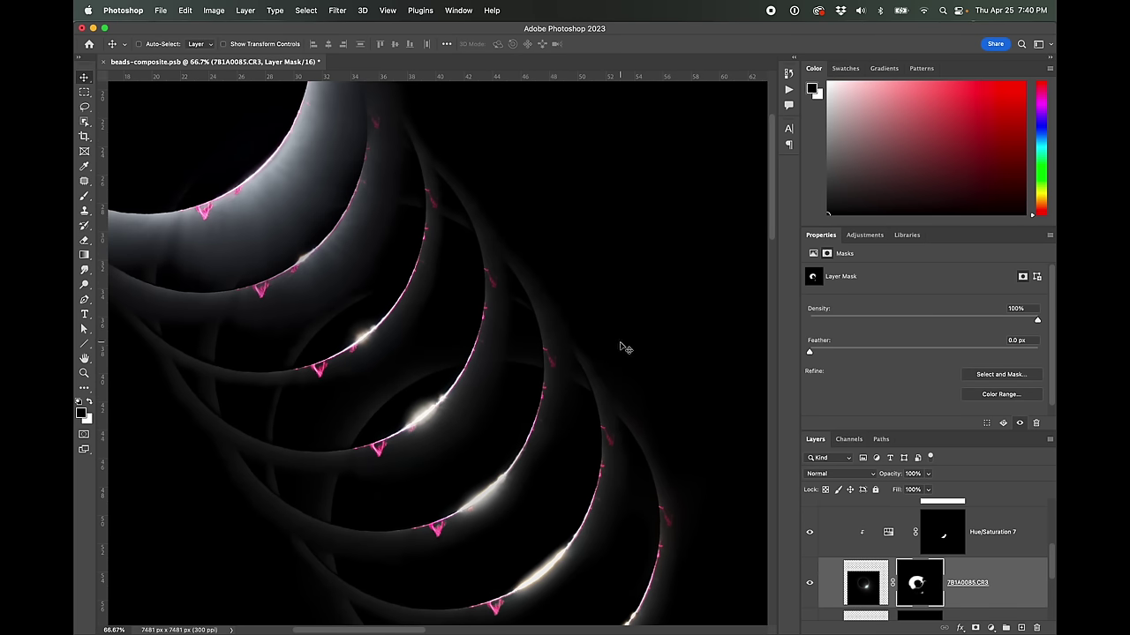
{"action": "key", "text": "super+equal"}
{"action": "key", "text": "super+equal"}
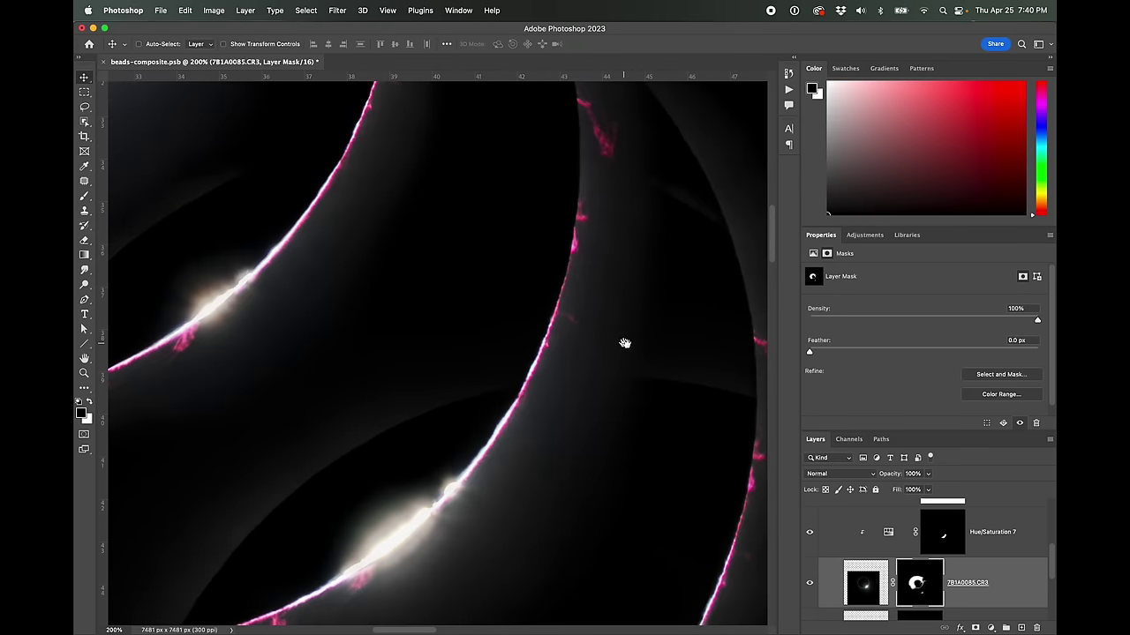
{"action": "left_click_drag", "start_coordinate": [623, 343], "coordinate": [296, 269]}
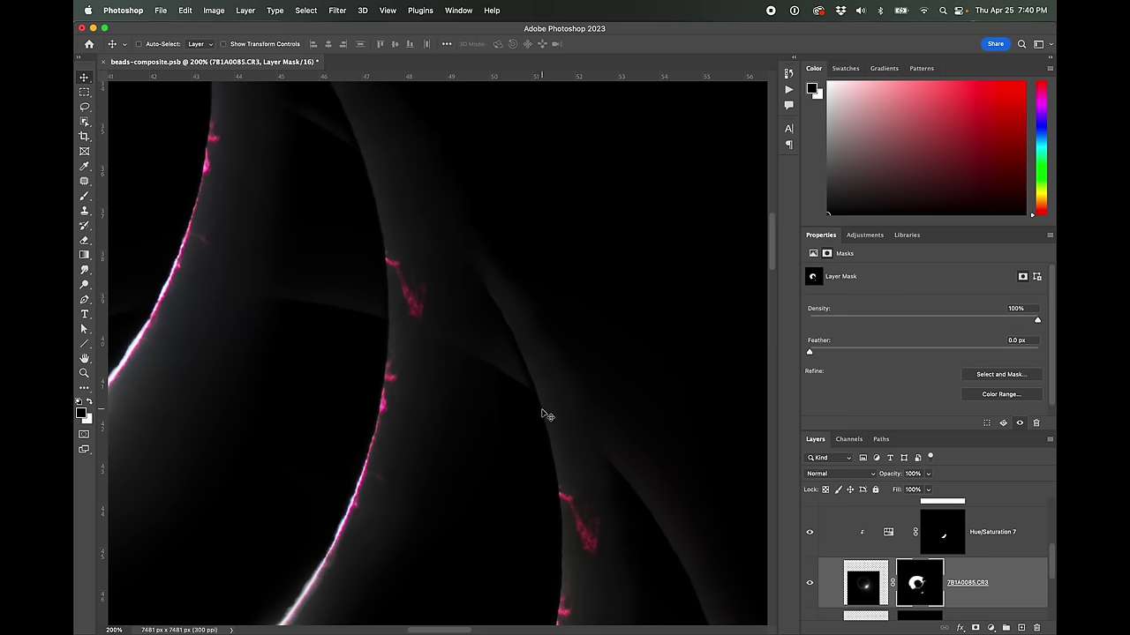
{"action": "left_click_drag", "start_coordinate": [603, 457], "coordinate": [537, 411]}
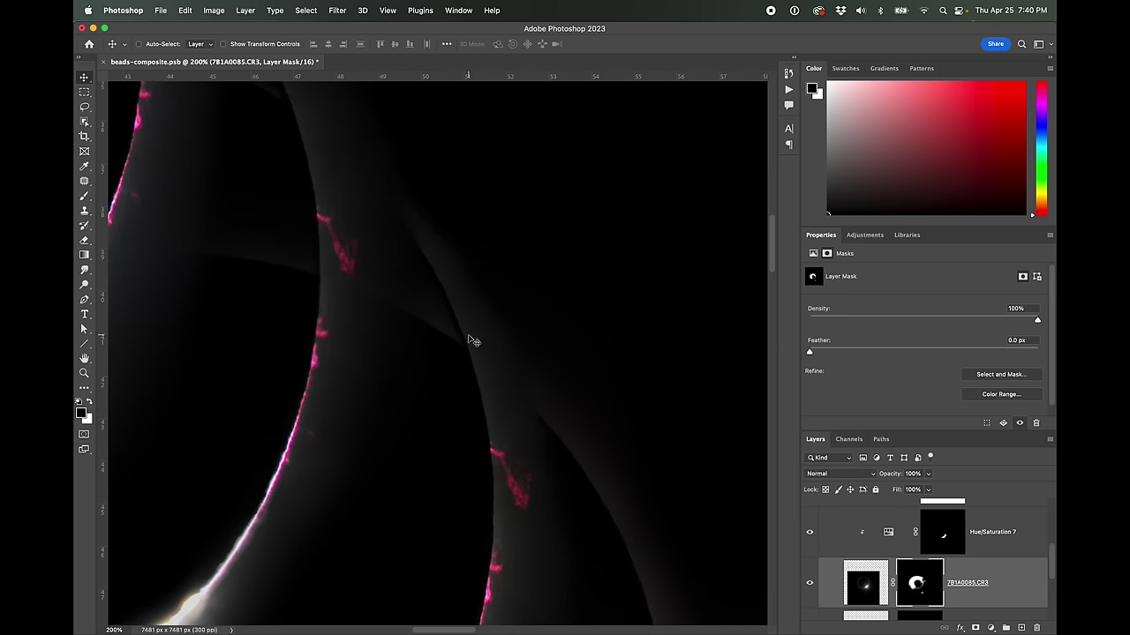
{"action": "key", "text": "super+equal"}
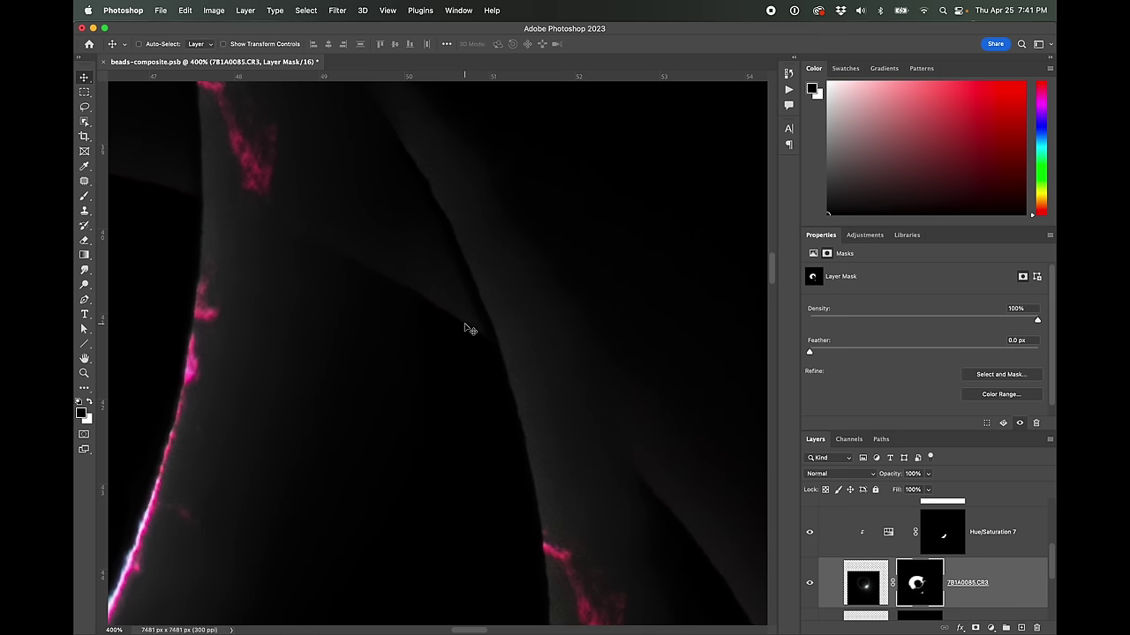
{"action": "key", "text": "super+0"}
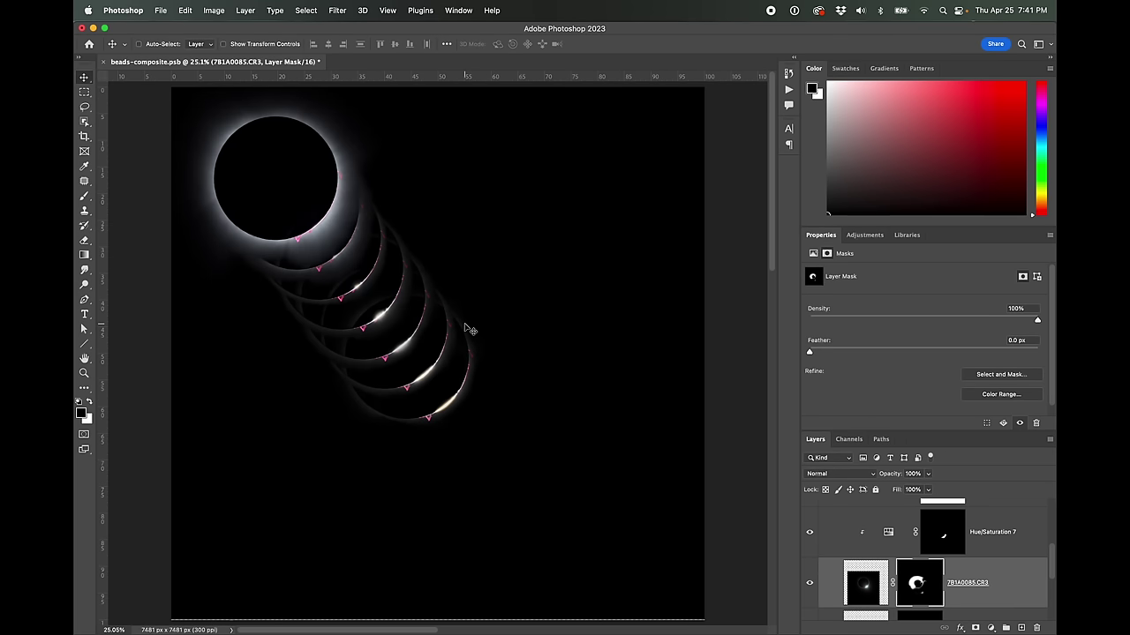
Inspect the corona overlaps along the upper-right disc edges and collapse the open group BB6
{"action": "scroll", "coordinate": [469, 330], "scroll_direction": "up", "scroll_amount": 5}
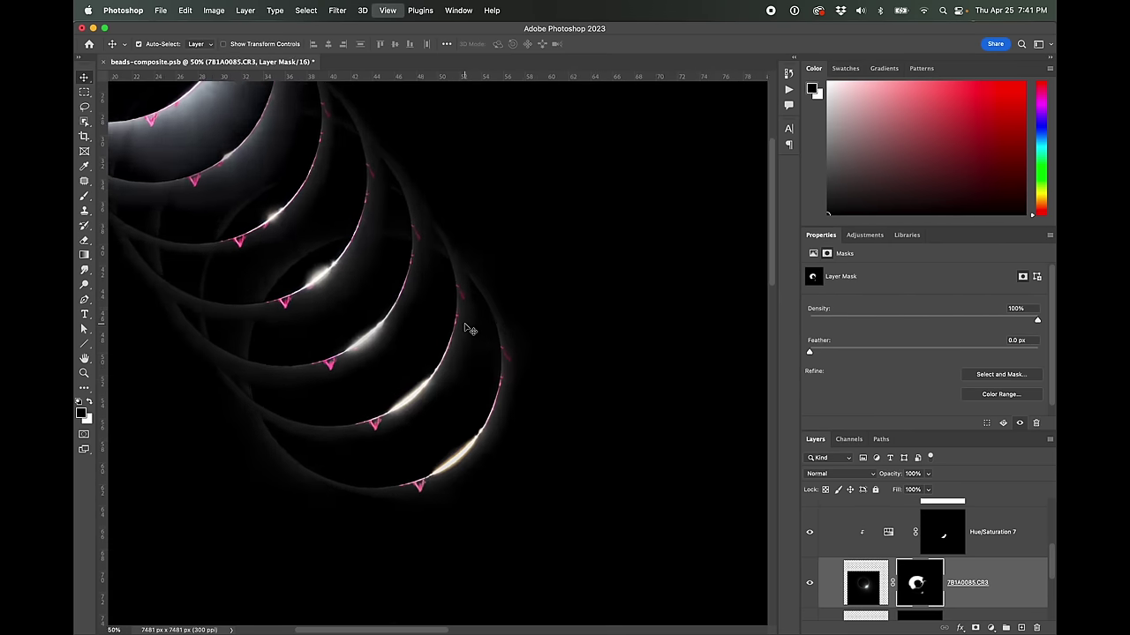
{"action": "scroll", "coordinate": [468, 330], "scroll_direction": "up", "scroll_amount": 2}
{"action": "scroll", "coordinate": [469, 330], "scroll_direction": "down", "scroll_amount": 2}
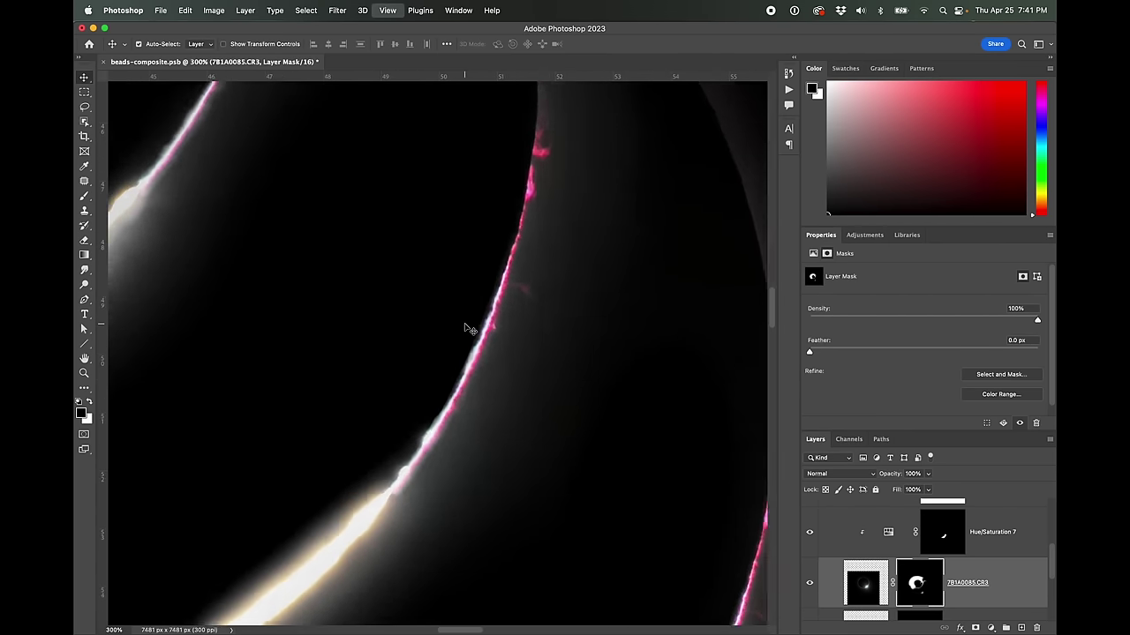
{"action": "left_click_drag", "start_coordinate": [420, 215], "coordinate": [432, 569]}
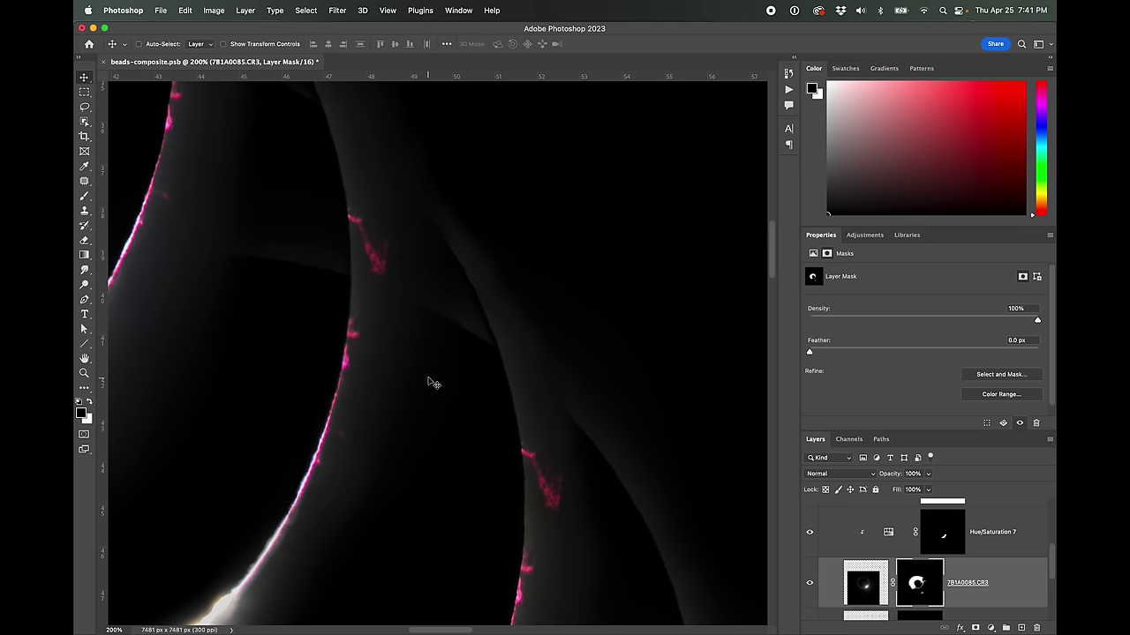
{"action": "left_click_drag", "start_coordinate": [428, 374], "coordinate": [414, 300]}
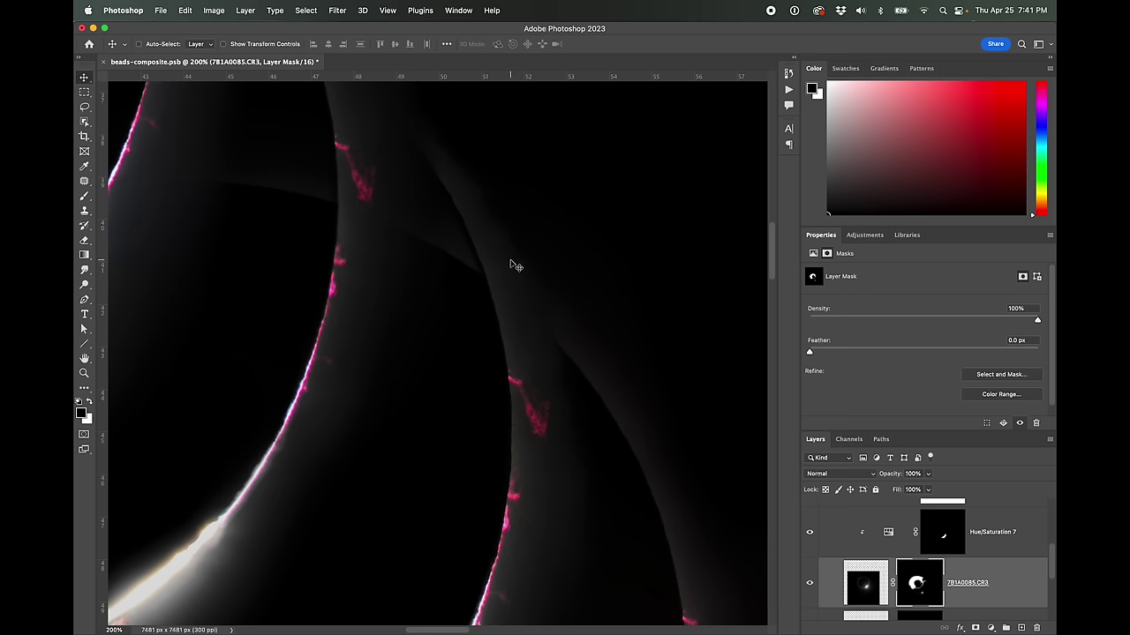
{"action": "left_click_drag", "start_coordinate": [1053, 577], "coordinate": [1048, 541]}
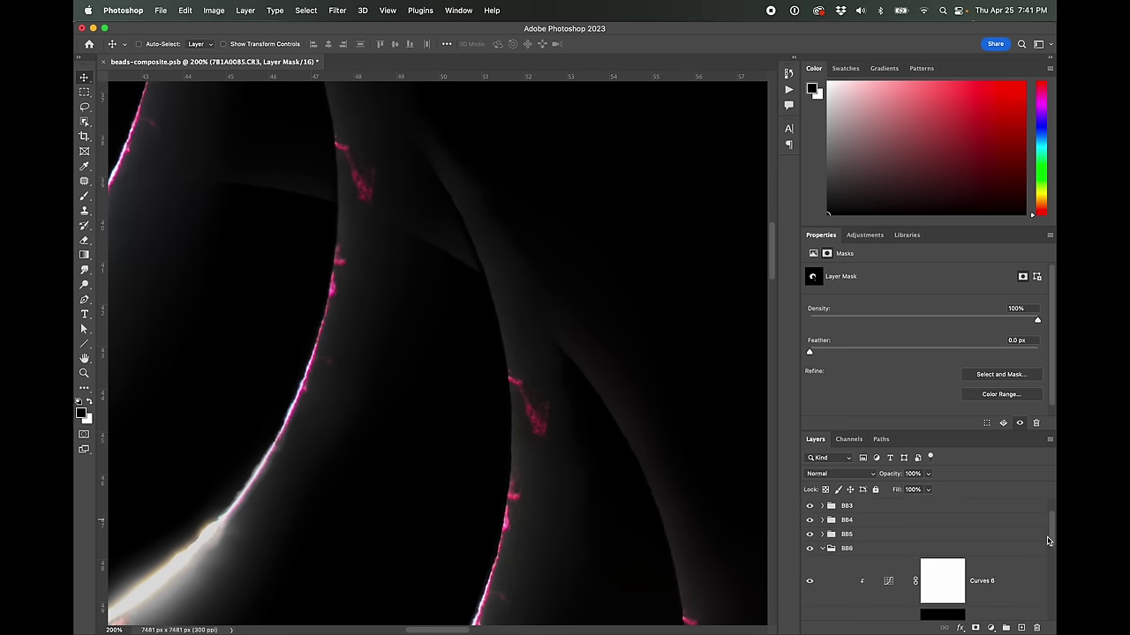
{"action": "left_click", "coordinate": [822, 549]}
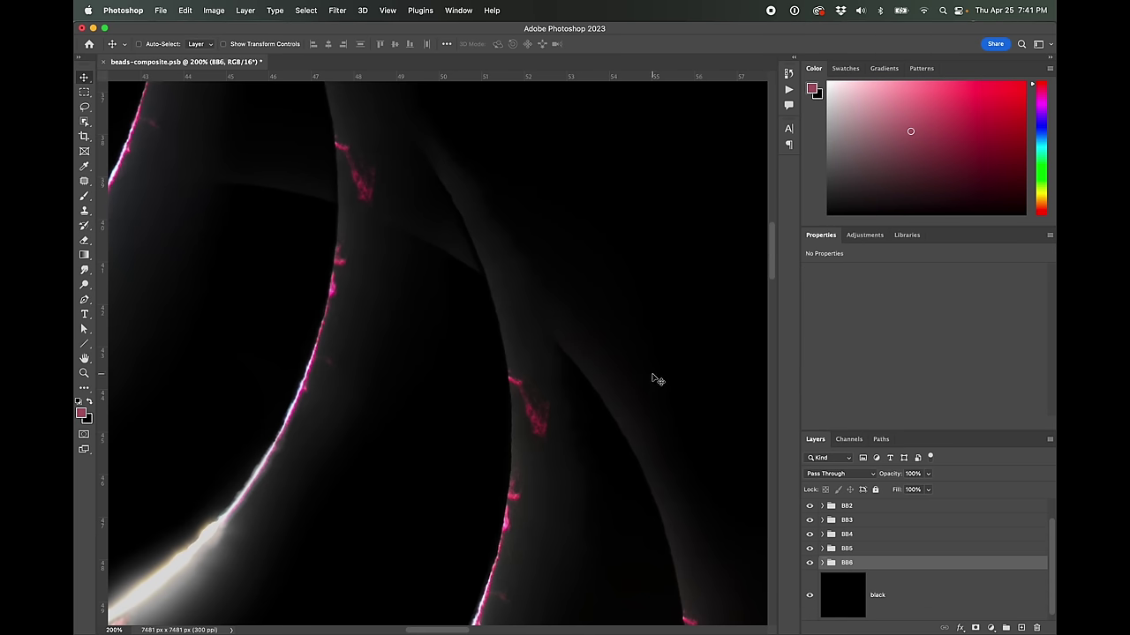
Add a white layer mask to the whole group BB5
{"action": "key", "text": "super+minus"}
{"action": "key", "text": "super+minus"}
{"action": "key", "text": "super+minus"}
{"action": "key", "text": "super+plus"}
{"action": "key", "text": "super+plus"}
{"action": "left_click", "coordinate": [860, 549]}
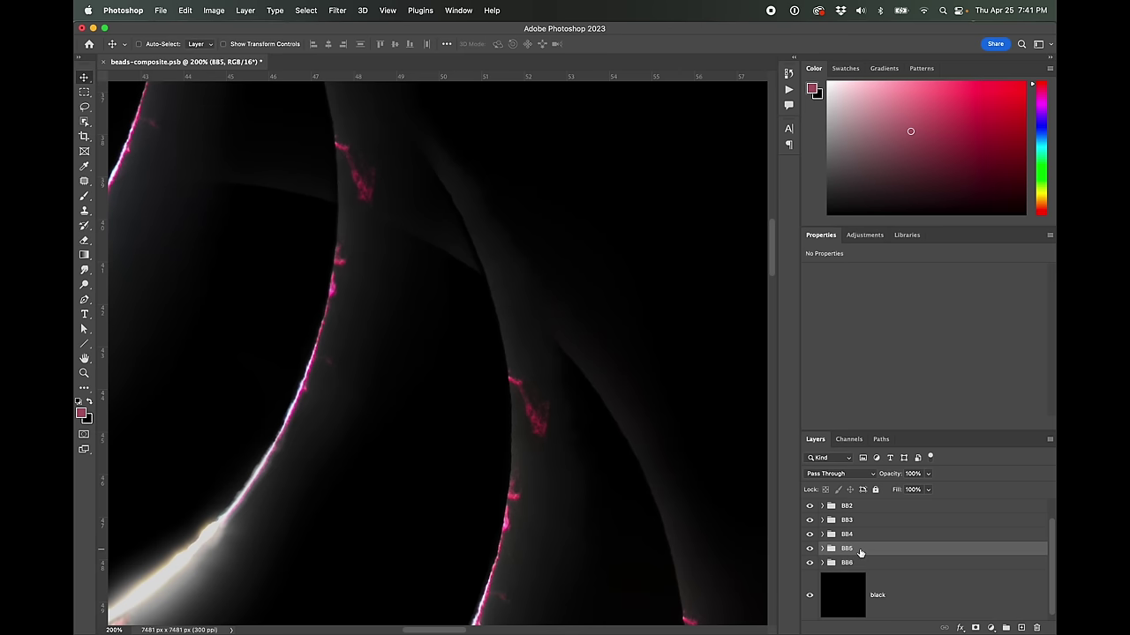
{"action": "left_click", "coordinate": [976, 629]}
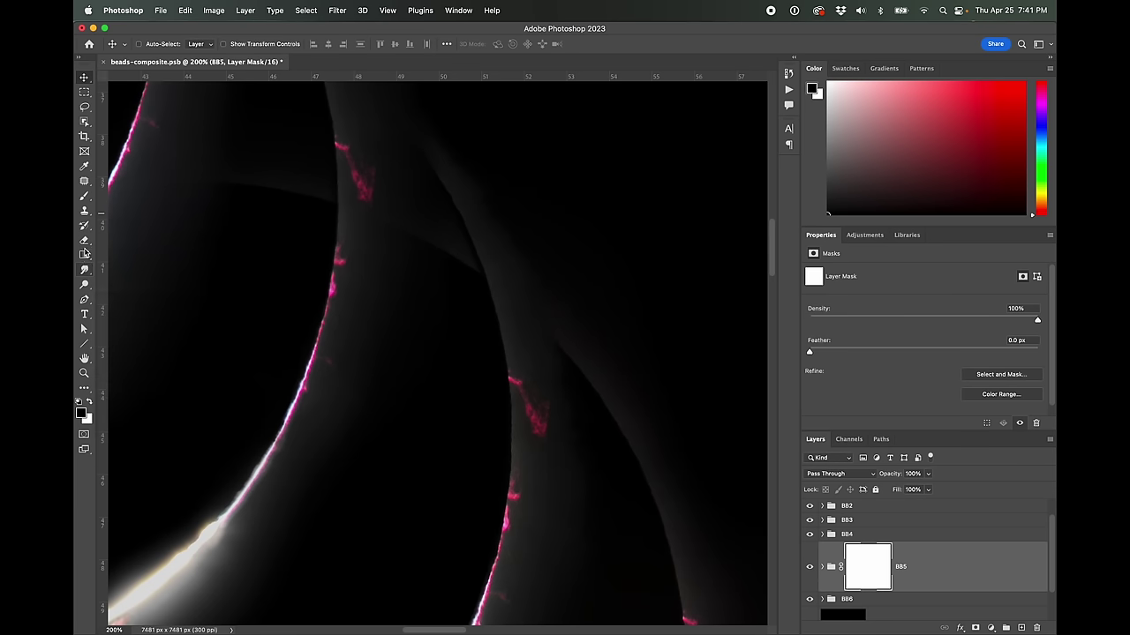
Prepare a hard black brush for the BB5 group mask with 100% hardness and a size of 15 px
{"action": "left_click", "coordinate": [85, 201]}
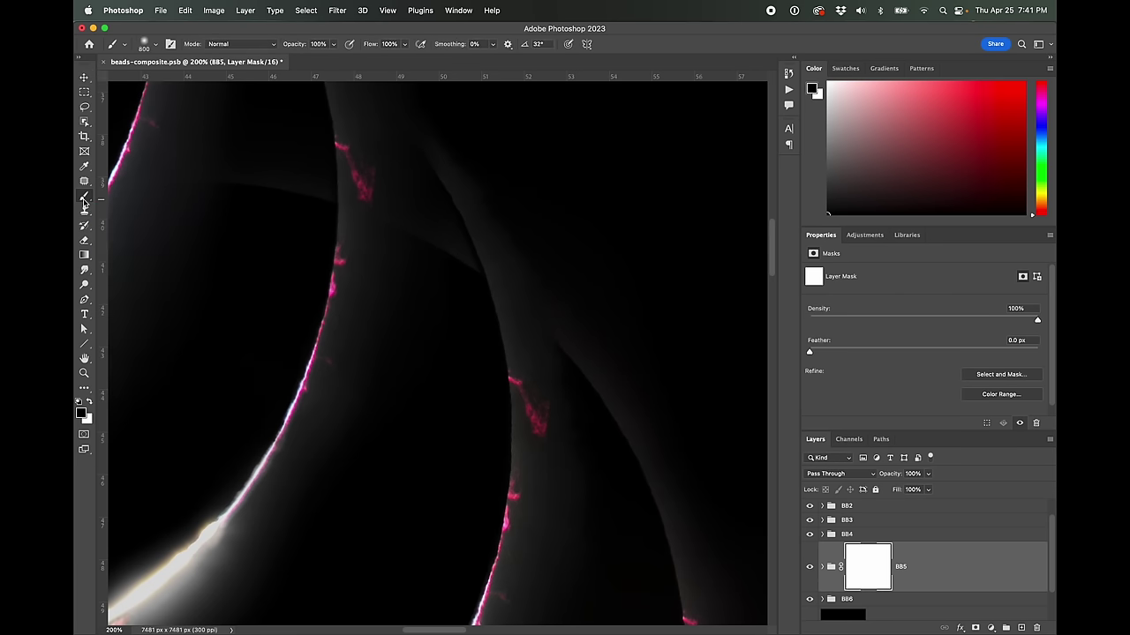
{"action": "left_click", "coordinate": [153, 45]}
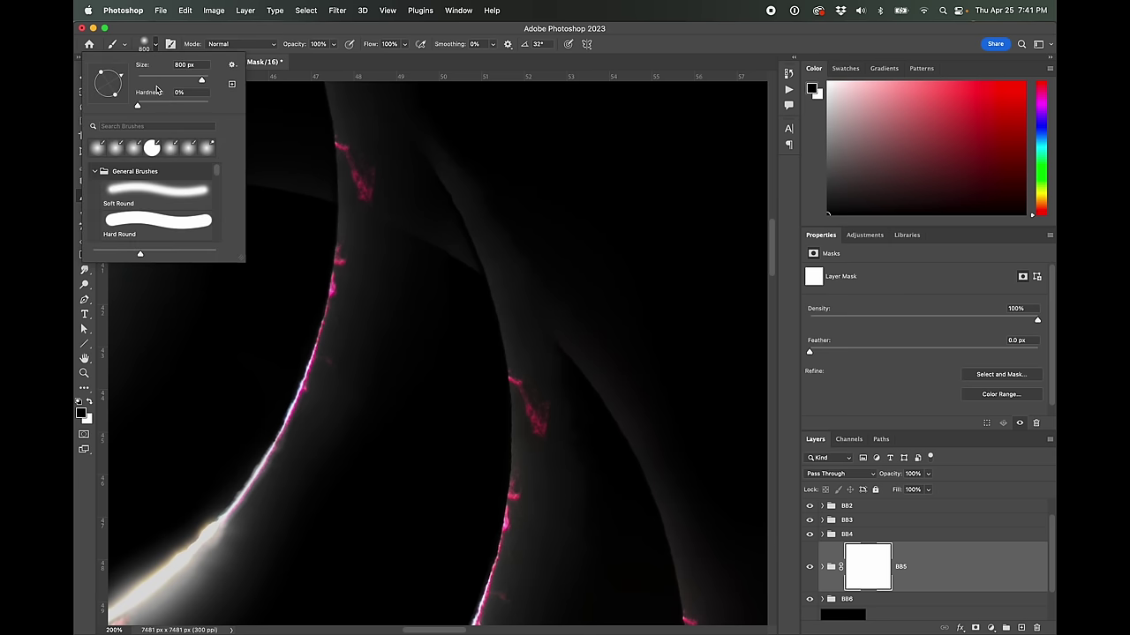
{"action": "left_click_drag", "start_coordinate": [136, 106], "coordinate": [283, 103]}
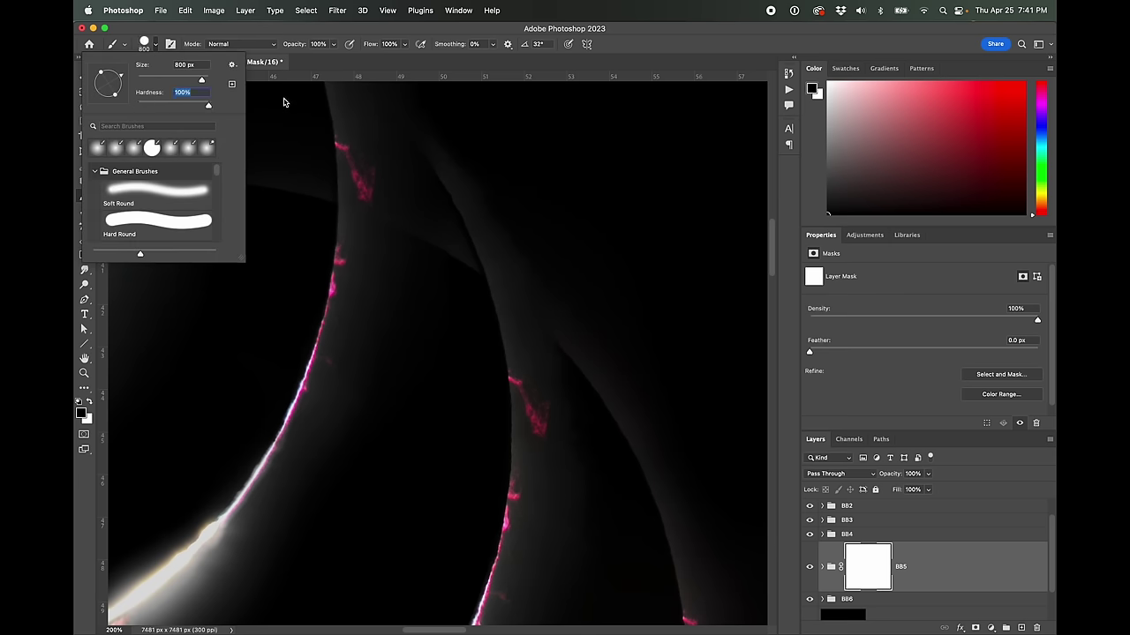
{"action": "left_click", "coordinate": [216, 28]}
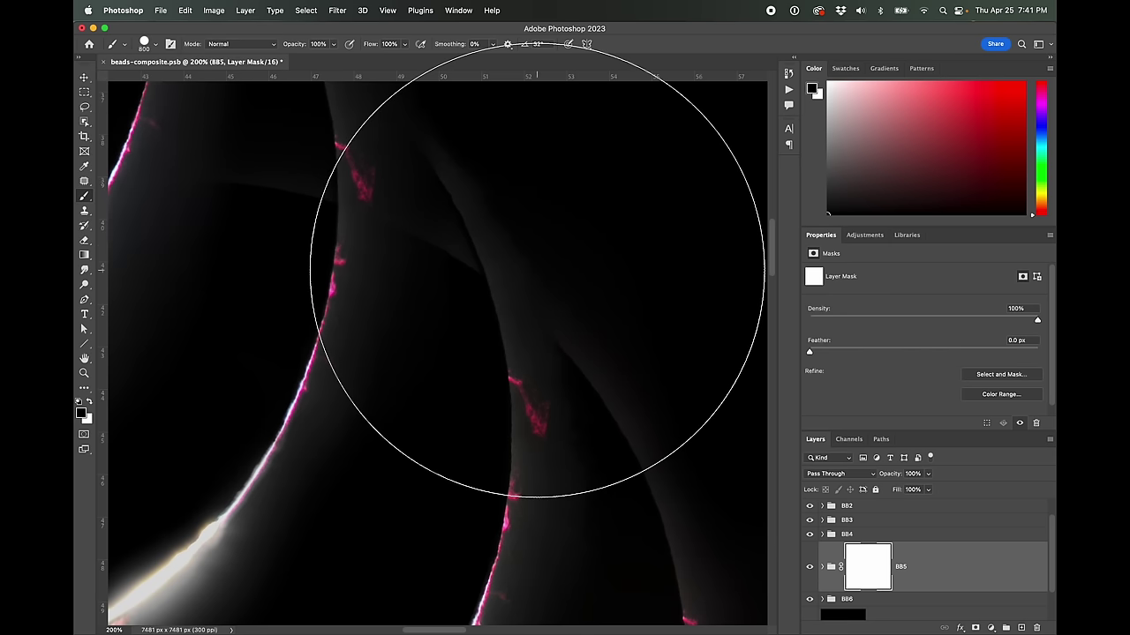
{"action": "mouse_move", "coordinate": [444, 297]}
{"action": "left_mouse_down"}
{"action": "mouse_move", "coordinate": [499, 298]}
{"action": "mouse_move", "coordinate": [432, 293]}
{"action": "left_mouse_up"}
{"action": "key", "text": "bracketleft"}
{"action": "key", "text": "bracketleft"}
{"action": "key", "text": "bracketleft"}
{"action": "key", "text": "bracketleft"}
{"action": "key", "text": "bracketleft"}
{"action": "key", "text": "bracketleft"}
{"action": "key", "text": "bracketleft"}
{"action": "key", "text": "bracketleft"}
{"action": "key", "text": "bracketleft"}
{"action": "key", "text": "bracketleft"}
{"action": "key", "text": "bracketleft"}
{"action": "key", "text": "bracketleft"}
{"action": "key", "text": "bracketleft"}
{"action": "key", "text": "bracketleft"}
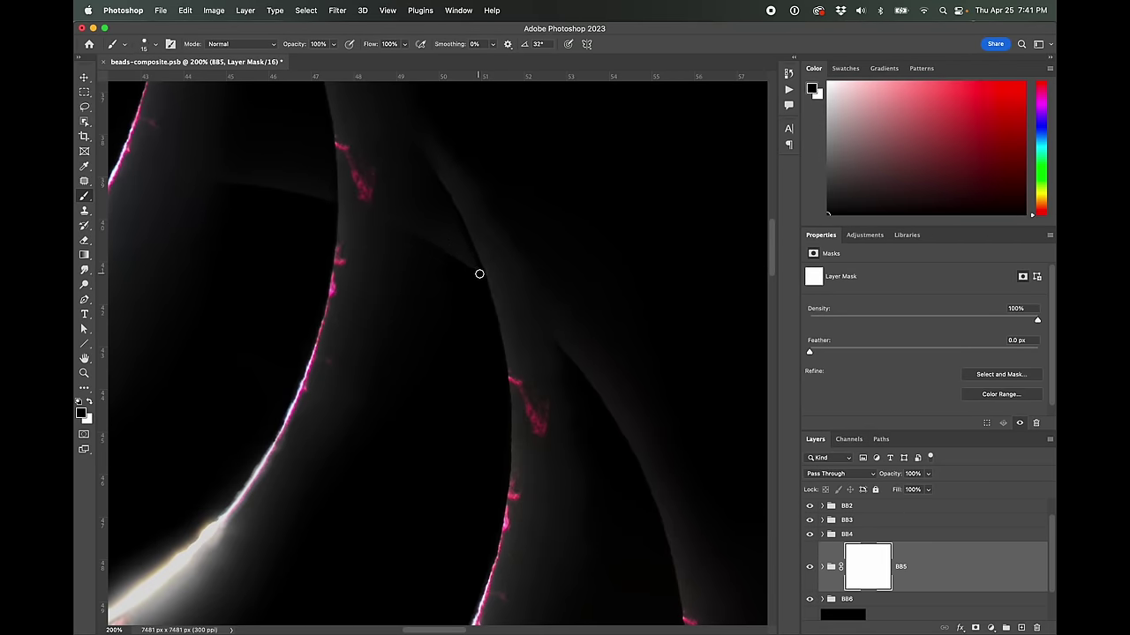
Disable and re-enable the BB5 group mask to compare the corona overlap at the disc edge
{"action": "right_click", "coordinate": [872, 563]}
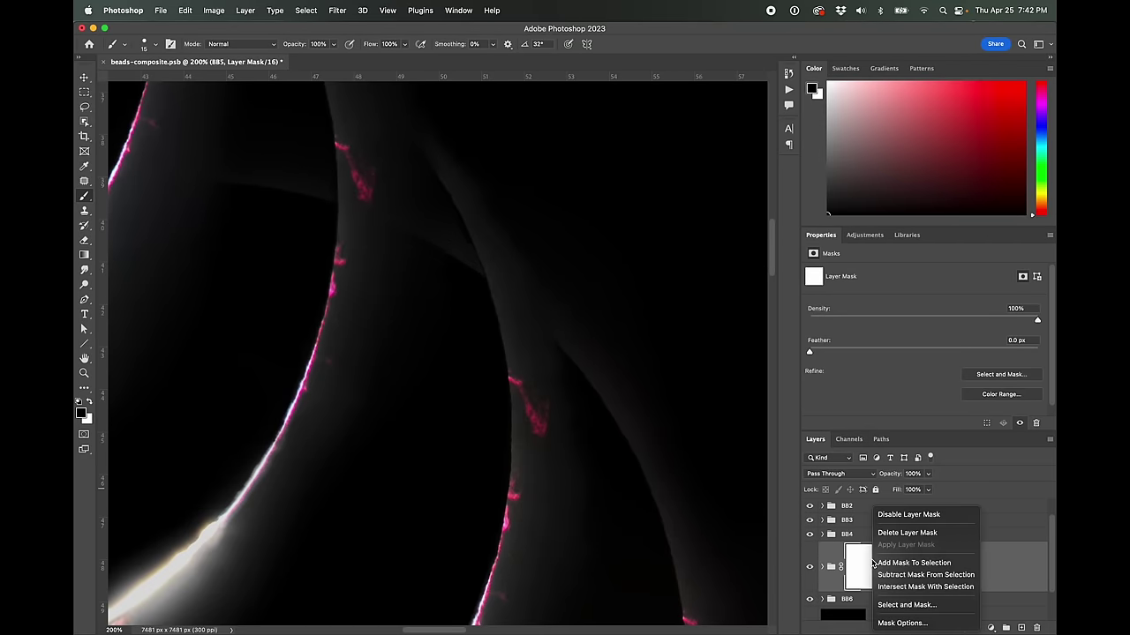
{"action": "left_click", "coordinate": [886, 517]}
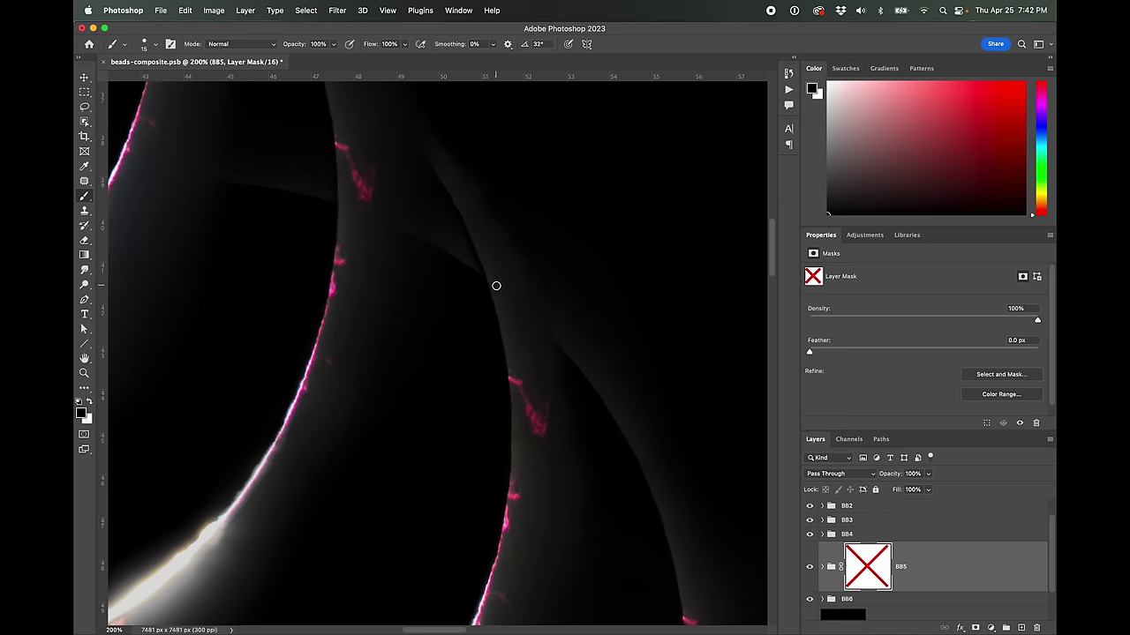
{"action": "right_click", "coordinate": [870, 566]}
{"action": "left_click", "coordinate": [886, 515]}
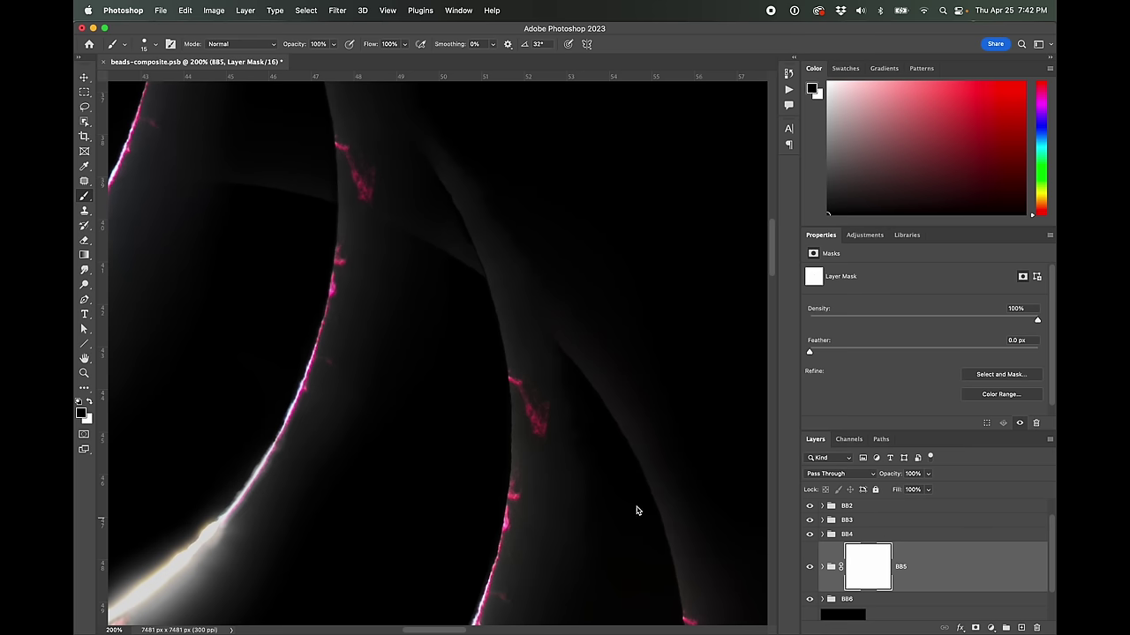
Examine at 200% where the coronas of neighbouring discs cross one another on both sides of the diagonal row
{"action": "scroll", "coordinate": [487, 520], "scroll_direction": "down", "scroll_amount": 10}
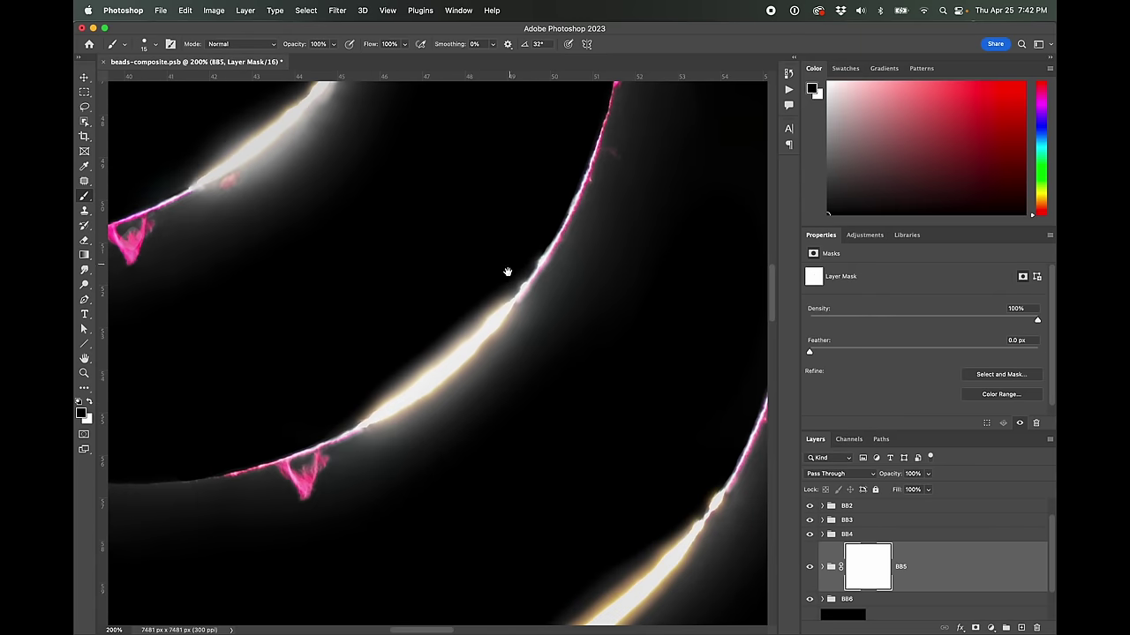
{"action": "scroll", "coordinate": [298, 440], "scroll_direction": "left", "scroll_amount": 10}
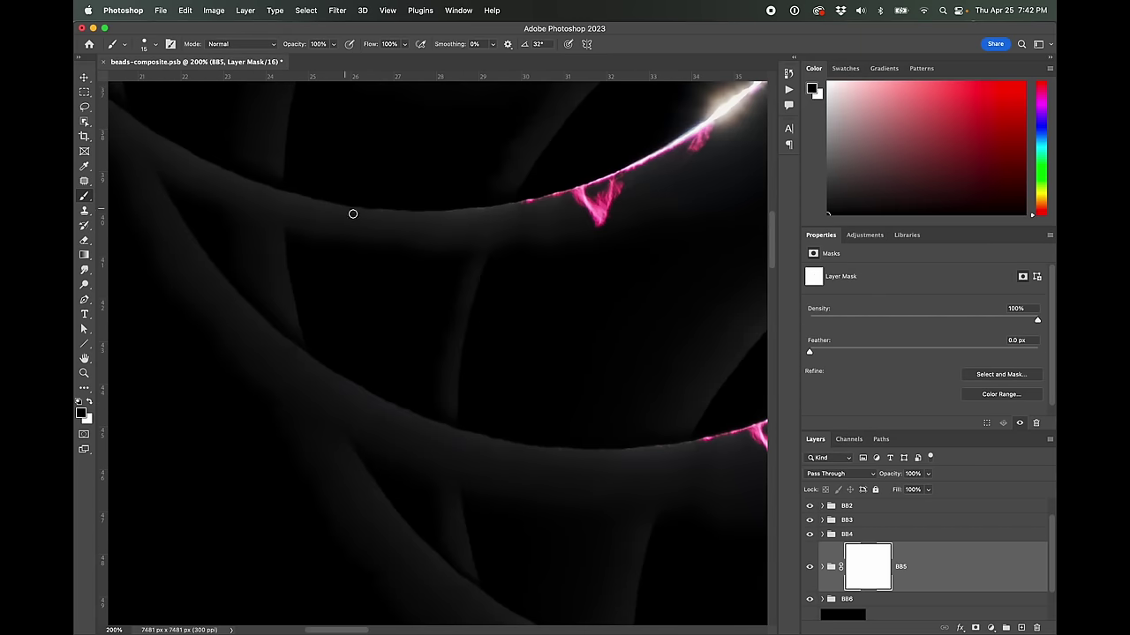
{"action": "left_click_drag", "start_coordinate": [574, 428], "coordinate": [414, 341]}
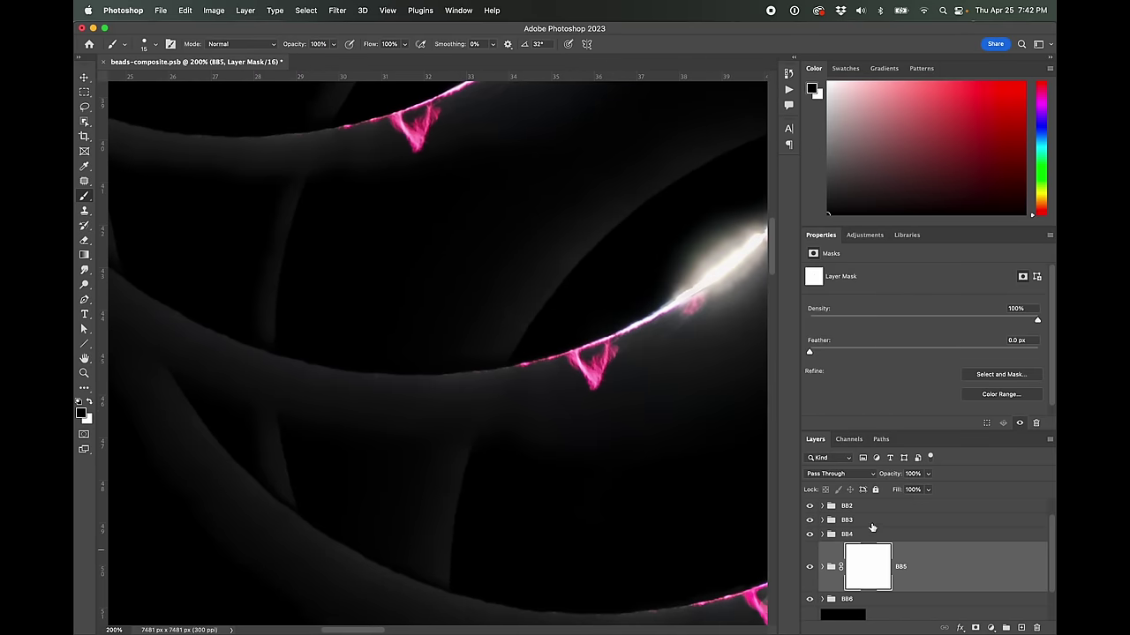
{"action": "scroll", "coordinate": [655, 496], "scroll_direction": "right", "scroll_amount": 10}
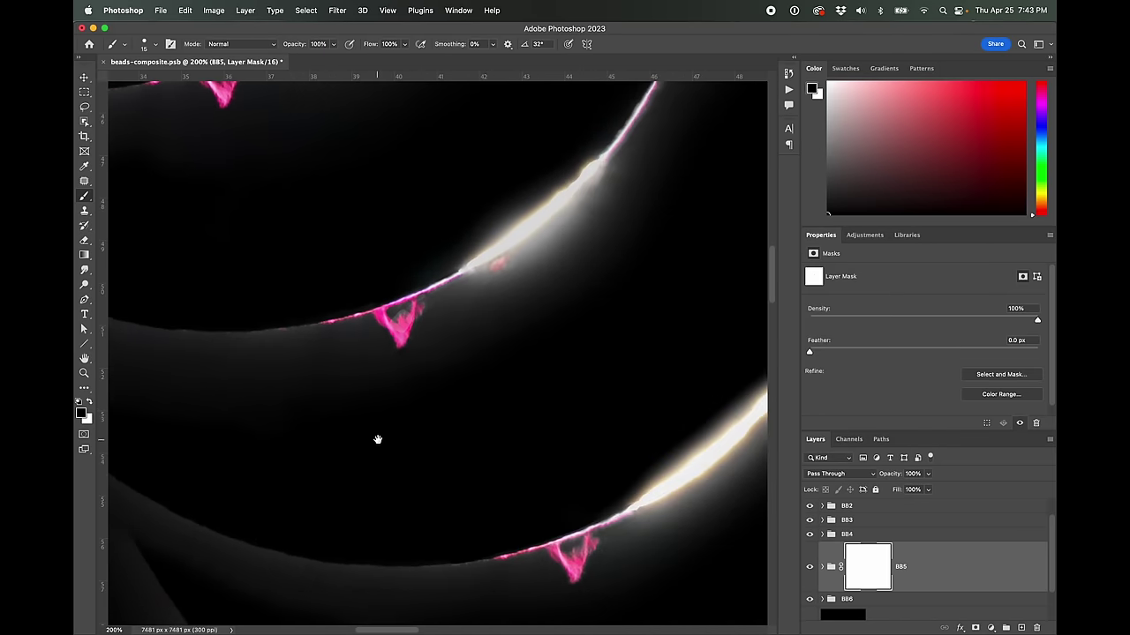
{"action": "left_click_drag", "start_coordinate": [558, 398], "coordinate": [704, 615]}
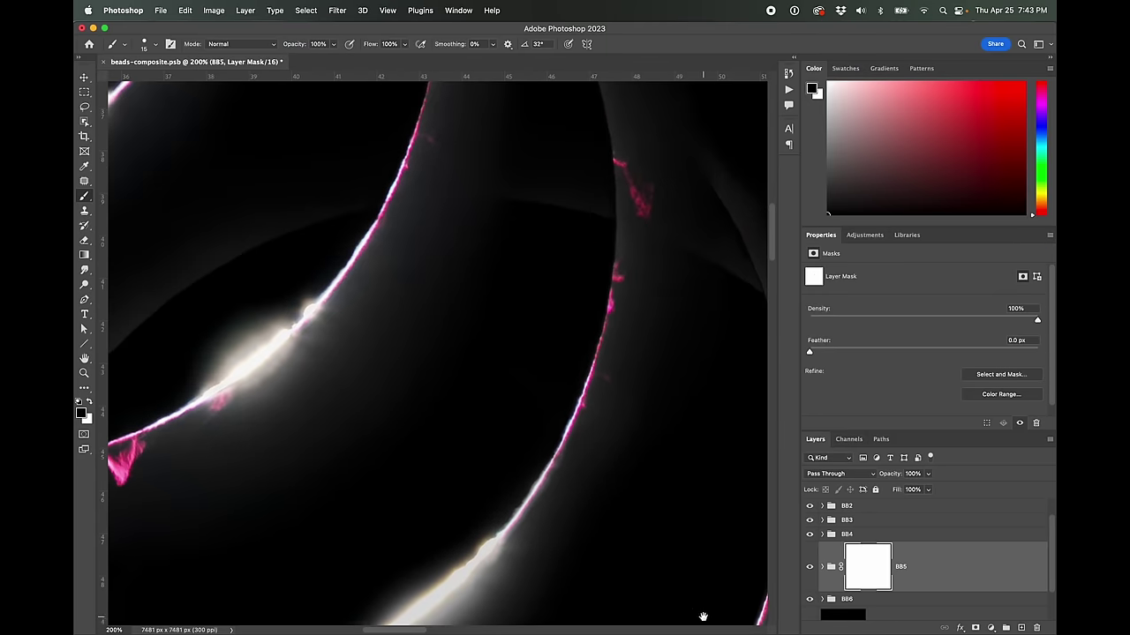
{"action": "left_click_drag", "start_coordinate": [509, 308], "coordinate": [498, 612]}
{"action": "left_click_drag", "start_coordinate": [368, 268], "coordinate": [463, 416]}
{"action": "left_click_drag", "start_coordinate": [585, 519], "coordinate": [455, 446]}
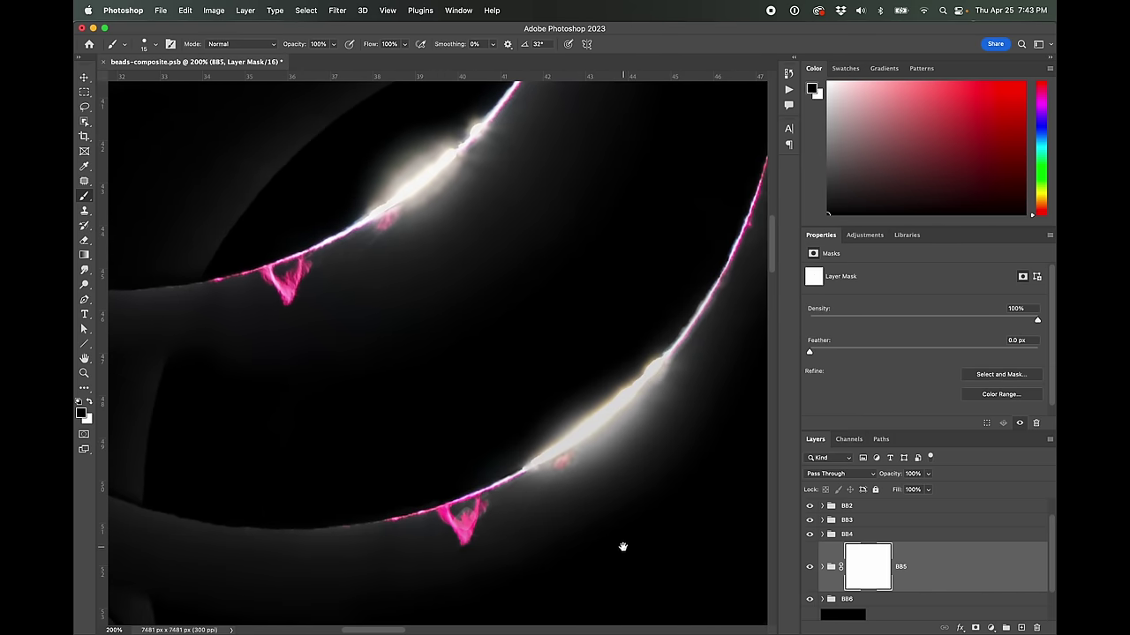
{"action": "left_click_drag", "start_coordinate": [626, 533], "coordinate": [485, 477]}
{"action": "scroll", "coordinate": [912, 555], "scroll_direction": "down", "scroll_amount": 5}
Retouch the corona overlaps on the group masks using an enlarged white brush at 24% opacity
{"action": "left_click", "coordinate": [912, 554]}
{"action": "key", "text": "bracketright"}
{"action": "key", "text": "bracketright"}
{"action": "key", "text": "bracketright"}
{"action": "key", "text": "bracketright"}
{"action": "key", "text": "bracketright"}
{"action": "key", "text": "bracketright"}
{"action": "key", "text": "bracketright"}
{"action": "key", "text": "bracketright"}
{"action": "key", "text": "bracketright"}
{"action": "key", "text": "bracketright"}
{"action": "key", "text": "2"}
{"action": "key", "text": "4"}
{"action": "key", "text": "x"}
{"action": "key", "text": "bracketright"}
{"action": "key", "text": "bracketright"}
{"action": "key", "text": "bracketright"}
{"action": "key", "text": "bracketright"}
{"action": "key", "text": "bracketright"}
{"action": "mouse_move", "coordinate": [485, 588]}
{"action": "left_mouse_down"}
{"action": "mouse_move", "coordinate": [585, 466]}
{"action": "mouse_move", "coordinate": [361, 199]}
{"action": "mouse_move", "coordinate": [452, 377]}
{"action": "mouse_move", "coordinate": [245, 298]}
{"action": "left_mouse_up"}
{"action": "key", "text": "alt+bracketright"}
{"action": "key", "text": "alt+bracketright"}
Paint black with a 30 px brush at 100% opacity on the BB5 and BB4 group masks where coronas spill over neighbouring disc edges
{"action": "key", "text": "bracketleft"}
{"action": "key", "text": "bracketleft"}
{"action": "key", "text": "bracketleft"}
{"action": "key", "text": "bracketleft"}
{"action": "key", "text": "bracketleft"}
{"action": "key", "text": "bracketleft"}
{"action": "key", "text": "bracketleft"}
{"action": "key", "text": "bracketleft"}
{"action": "key", "text": "bracketleft"}
{"action": "key", "text": "bracketleft"}
{"action": "key", "text": "0"}
{"action": "key", "text": "x"}
{"action": "key", "text": "alt+bracketright"}
{"action": "left_click_drag", "start_coordinate": [503, 434], "coordinate": [394, 391]}
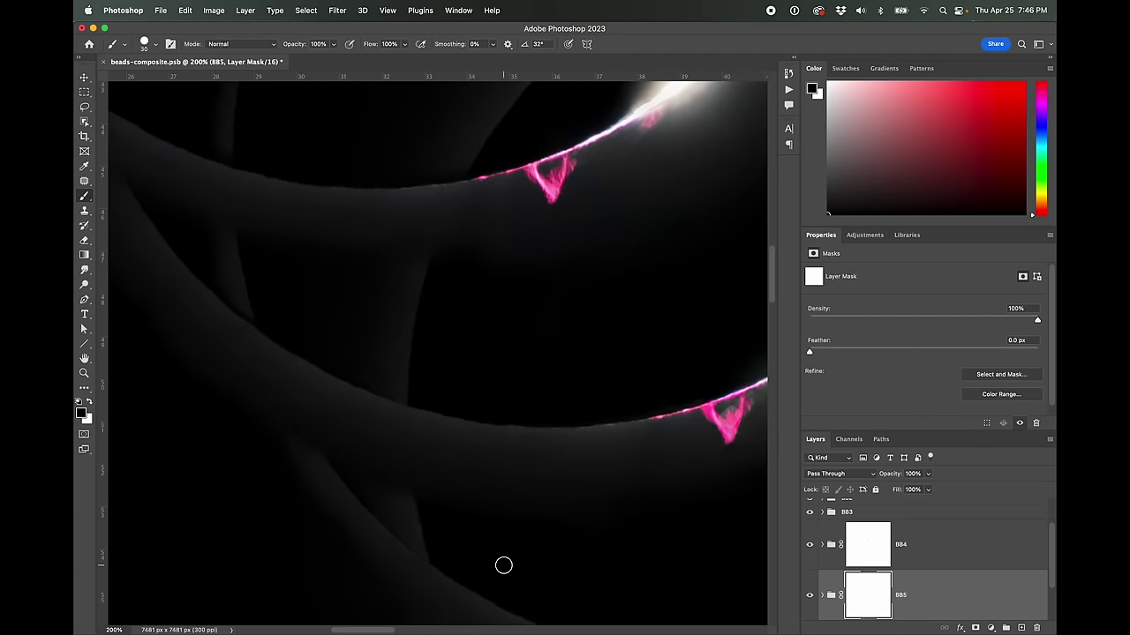
{"action": "left_click_drag", "start_coordinate": [502, 564], "coordinate": [423, 451]}
{"action": "key", "text": "alt+bracketright"}
{"action": "key", "text": "alt+bracketleft"}
Paint black on the BB3 group mask where its corona crosses the edge of the neighbouring disc
{"action": "scroll", "coordinate": [460, 478], "scroll_direction": "right", "scroll_amount": 10}
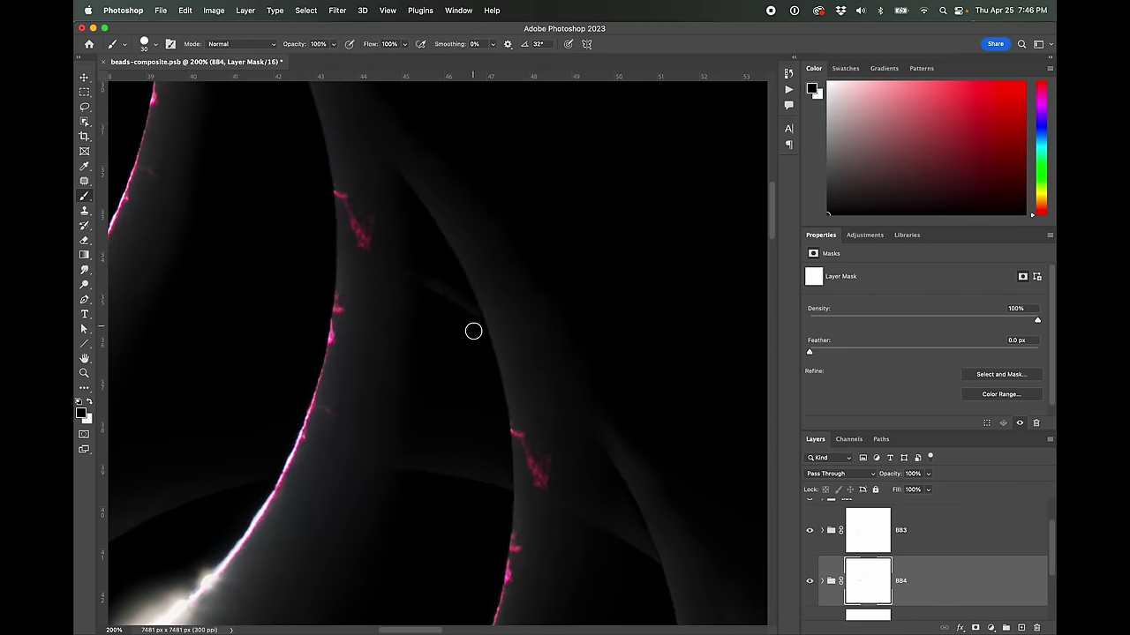
{"action": "scroll", "coordinate": [471, 330], "scroll_direction": "right", "scroll_amount": 8}
{"action": "key", "text": "alt+bracketright"}
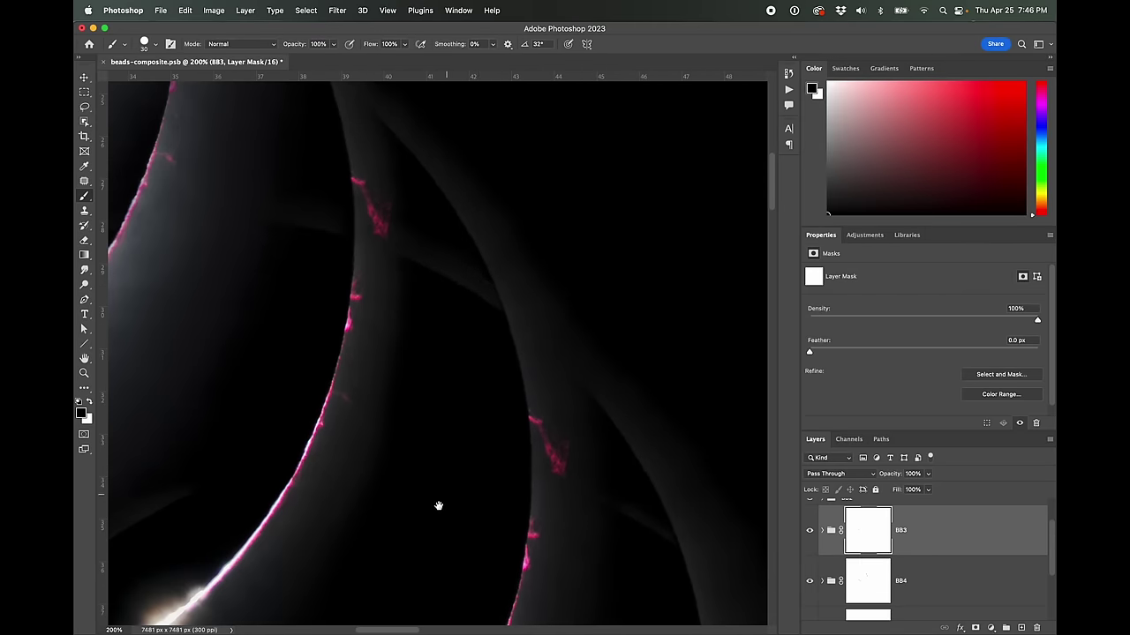
{"action": "left_click_drag", "start_coordinate": [438, 506], "coordinate": [505, 303]}
{"action": "left_click_drag", "start_coordinate": [397, 465], "coordinate": [587, 365]}
{"action": "left_click_drag", "start_coordinate": [428, 418], "coordinate": [431, 315]}
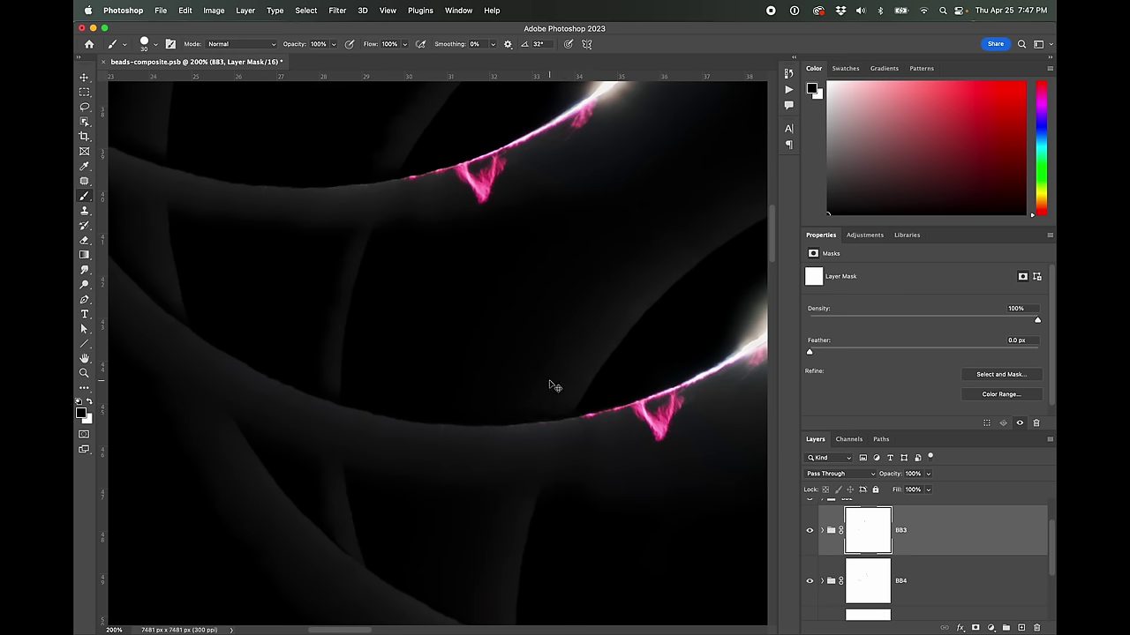
Try painting black on the BB3 group mask across the dark limb beside the pink prominence
{"action": "scroll", "coordinate": [552, 386], "scroll_direction": "up", "scroll_amount": 3}
{"action": "scroll", "coordinate": [590, 398], "scroll_direction": "down", "scroll_amount": 2}
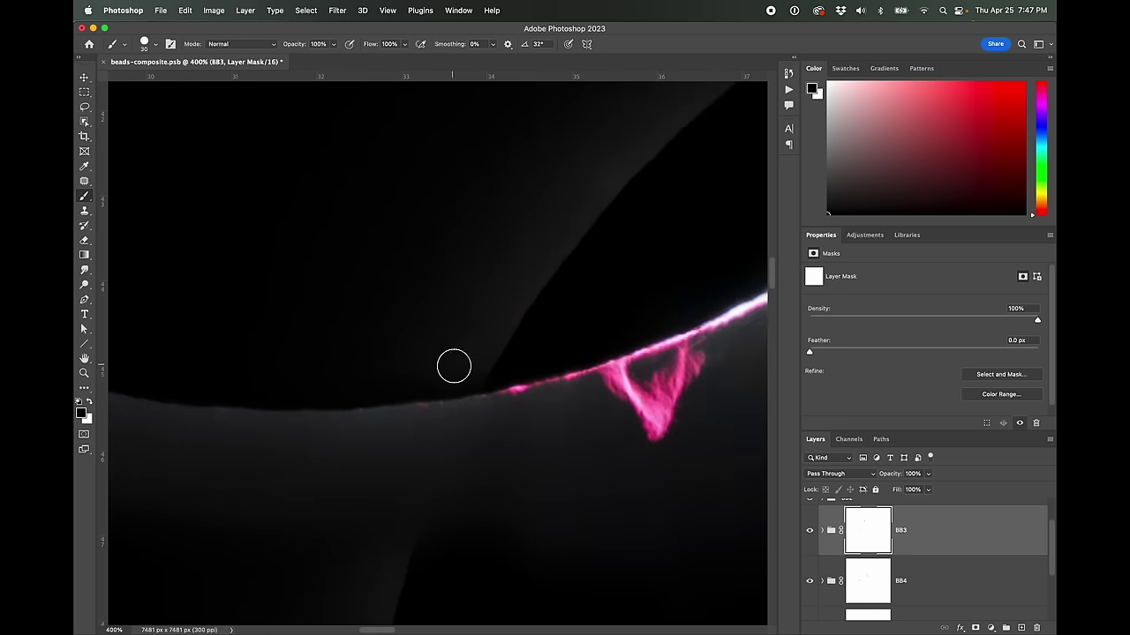
{"action": "left_click_drag", "start_coordinate": [457, 381], "coordinate": [499, 404]}
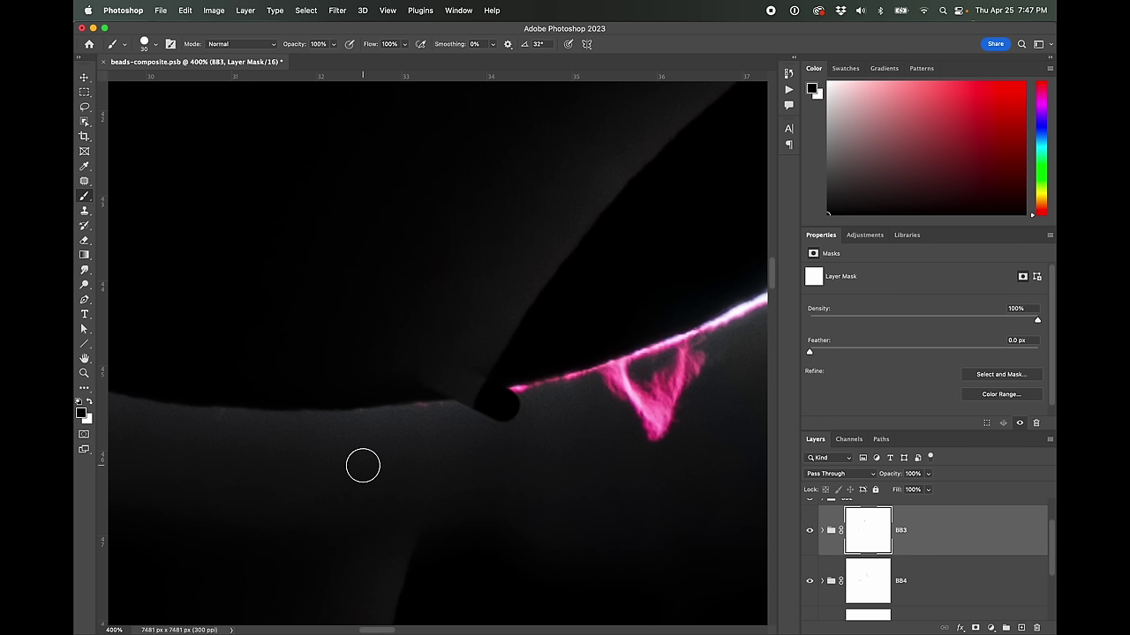
{"action": "key", "text": "super+z"}
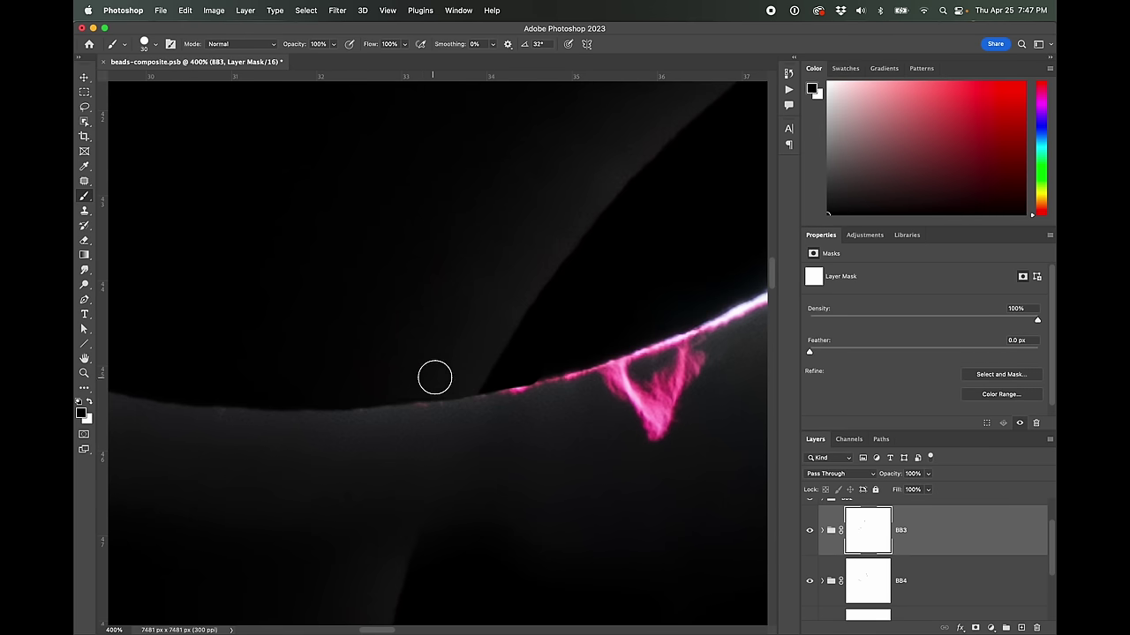
Refine the BB3 group mask in black and white where the coronas cross along the lower-left disc edges
{"action": "left_click_drag", "start_coordinate": [341, 282], "coordinate": [589, 426]}
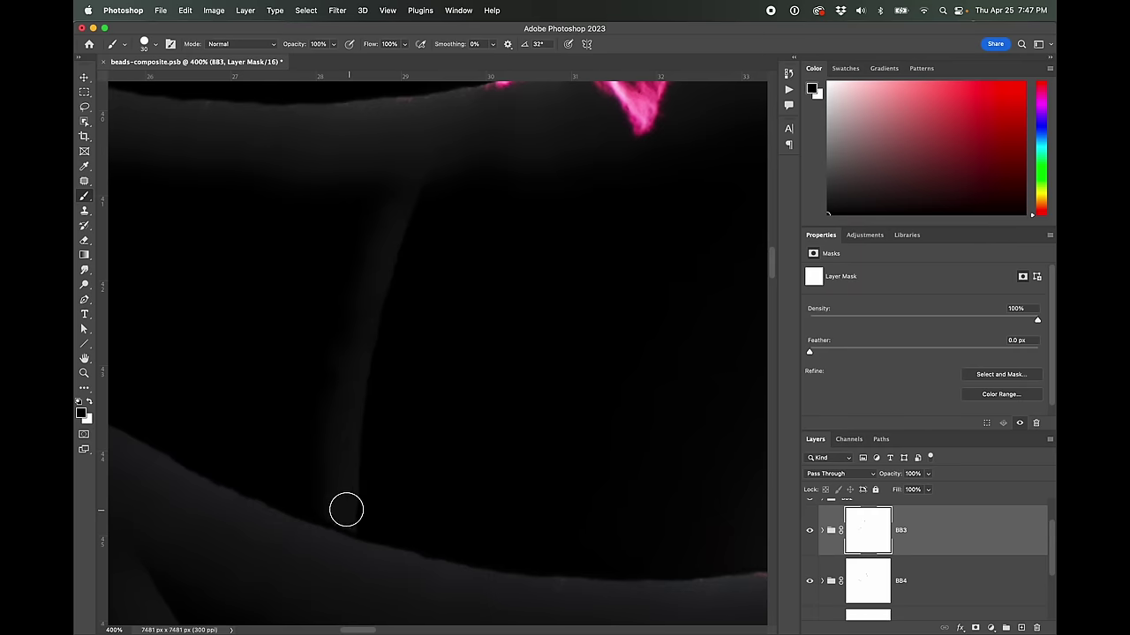
{"action": "key", "text": "super+minus"}
{"action": "key", "text": "alt+bracketleft"}
{"action": "key", "text": "super+minus"}
{"action": "key", "text": "super+minus"}
{"action": "scroll", "coordinate": [423, 300], "scroll_direction": "left", "scroll_amount": 5}
{"action": "key", "text": "super+equal"}
{"action": "key", "text": "super+equal"}
{"action": "key", "text": "alt+bracketright"}
{"action": "scroll", "coordinate": [300, 318], "scroll_direction": "up", "scroll_amount": 3}
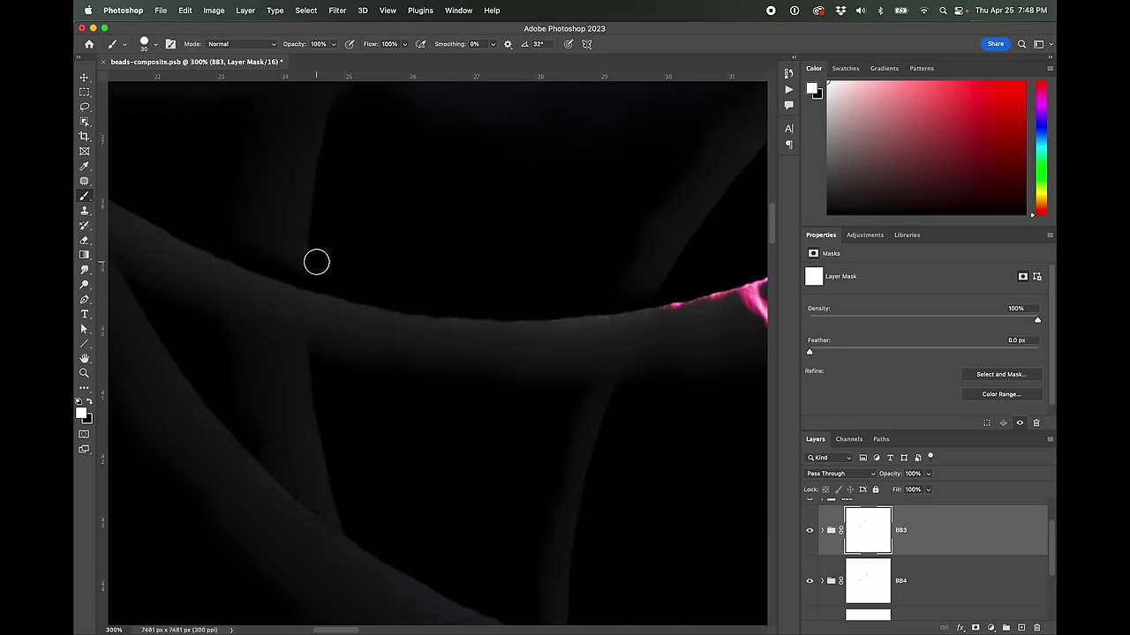
Paint black on the BB2 group mask where its corona overlaps the neighbouring disc edges
{"action": "key", "text": "x"}
{"action": "scroll", "coordinate": [479, 282], "scroll_direction": "left", "scroll_amount": 5}
{"action": "key", "text": "alt+bracketright"}
{"action": "scroll", "coordinate": [491, 343], "scroll_direction": "up", "scroll_amount": 3}
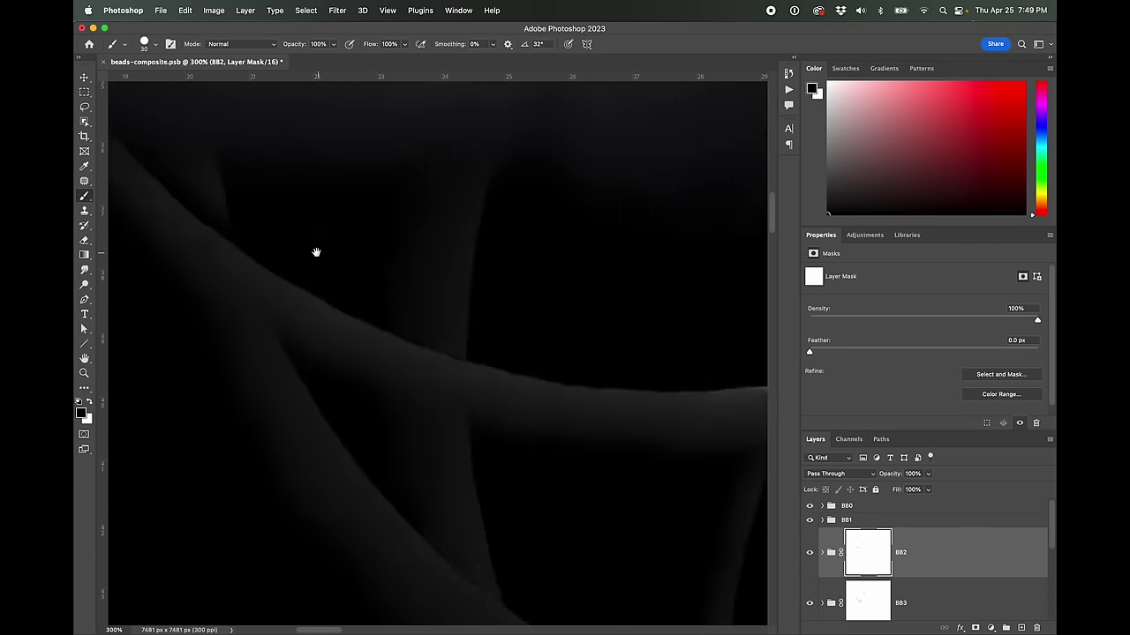
{"action": "scroll", "coordinate": [380, 419], "scroll_direction": "down", "scroll_amount": 5}
{"action": "scroll", "coordinate": [539, 553], "scroll_direction": "right", "scroll_amount": 5}
{"action": "key", "text": "super+0"}
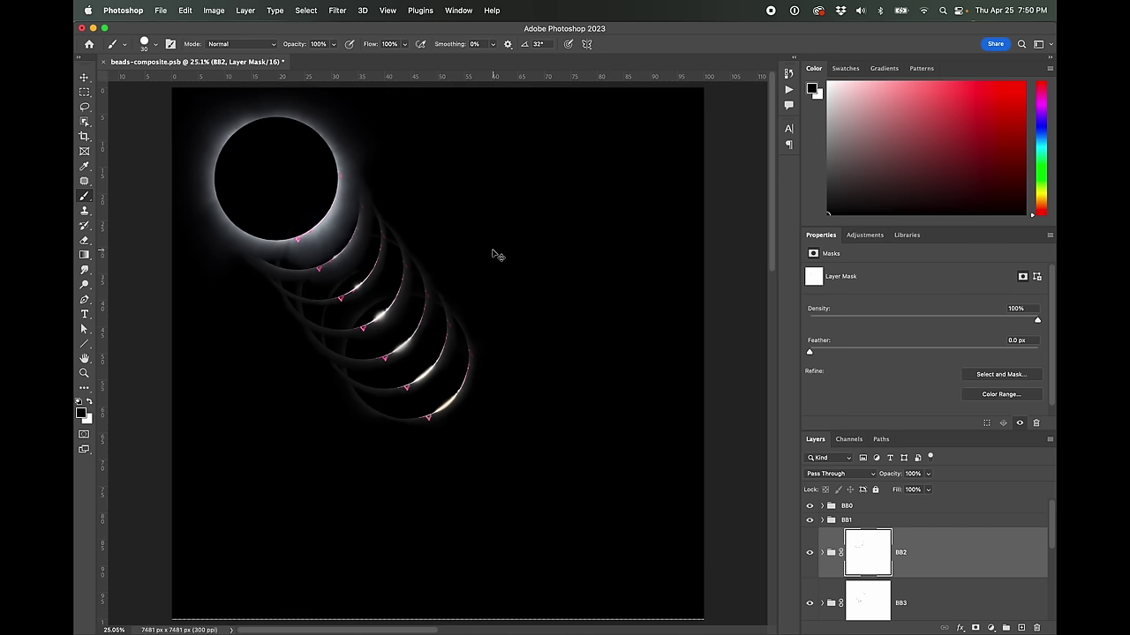
Crop the canvas to a 1:1 square around the diagonal row of discs, and trim it further to 4698 x 4932 px
{"action": "key", "text": "super+minus"}
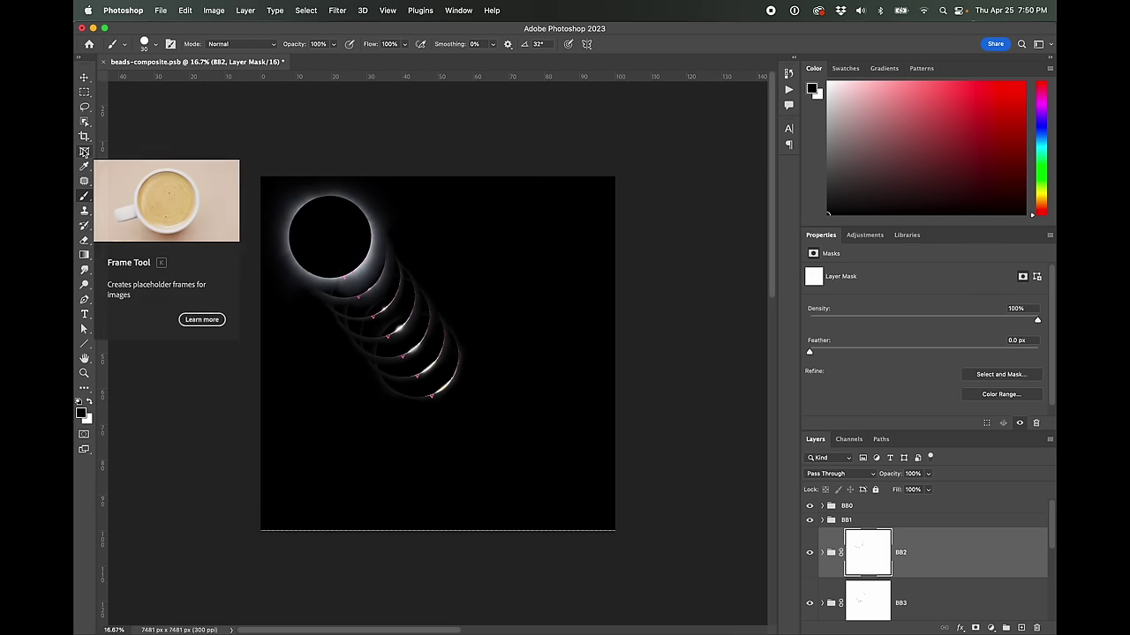
{"action": "left_click", "coordinate": [85, 136]}
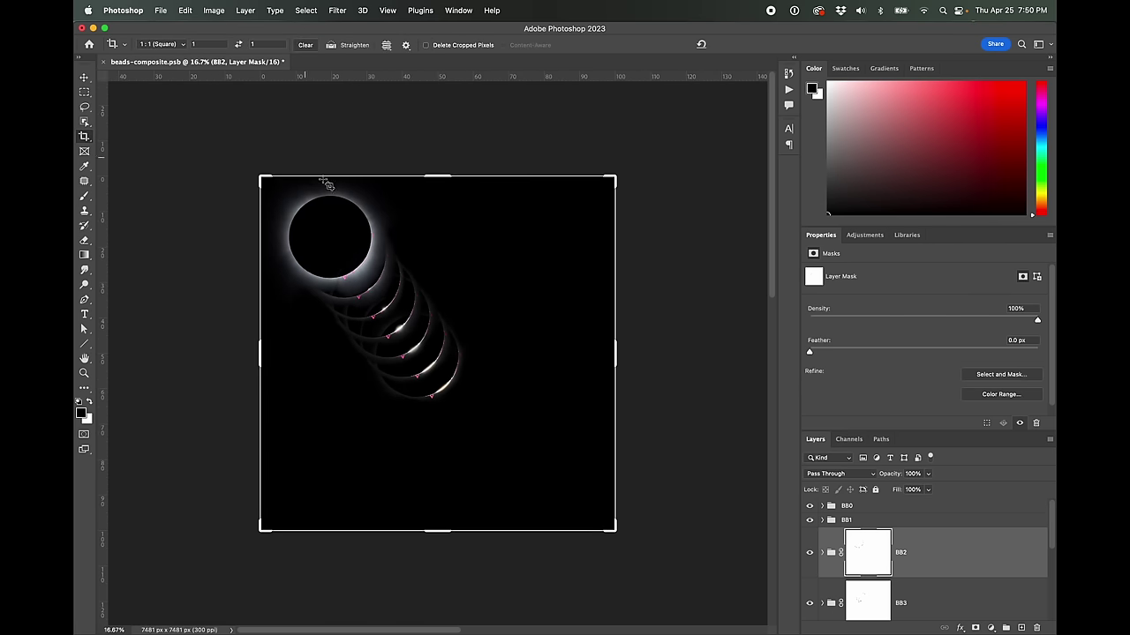
{"action": "left_click_drag", "start_coordinate": [613, 526], "coordinate": [539, 486]}
{"action": "key", "text": "Return"}
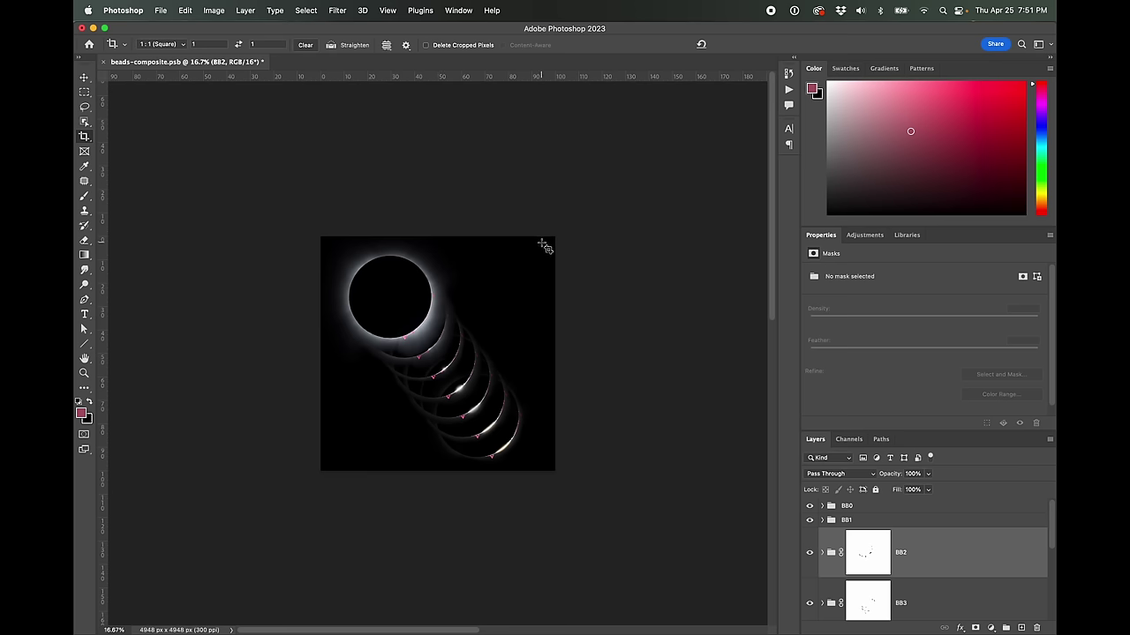
{"action": "left_click_drag", "start_coordinate": [545, 243], "coordinate": [312, 472]}
{"action": "key", "text": "Return"}
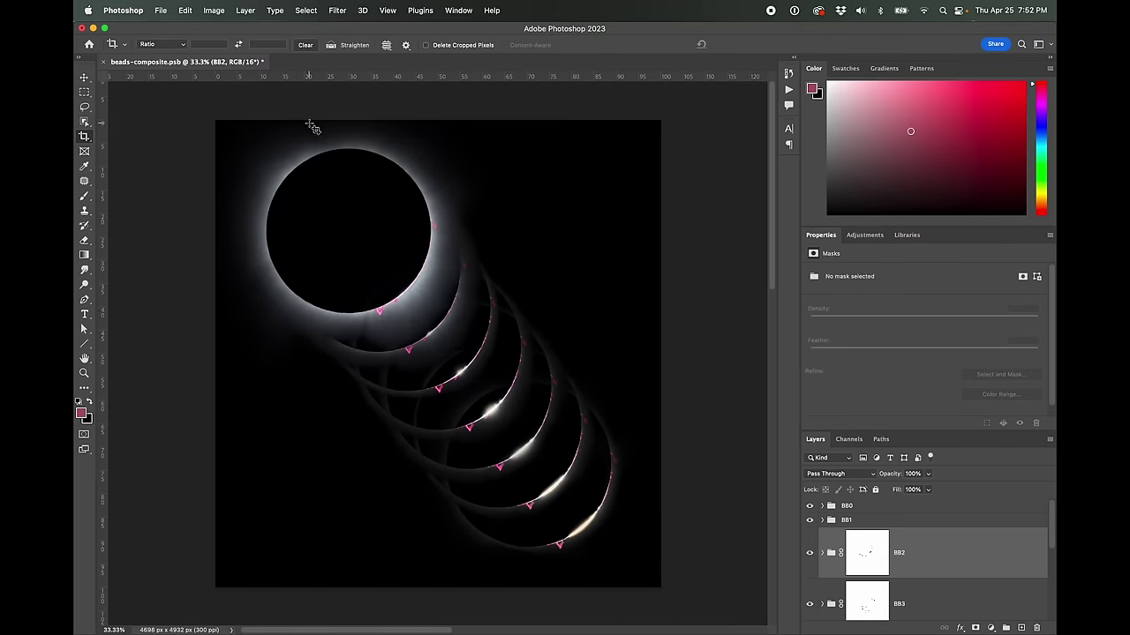
Place a horizontal guide along the large disc's upper edge and a vertical guide near its left edge
{"action": "left_click_drag", "start_coordinate": [370, 81], "coordinate": [364, 148]}
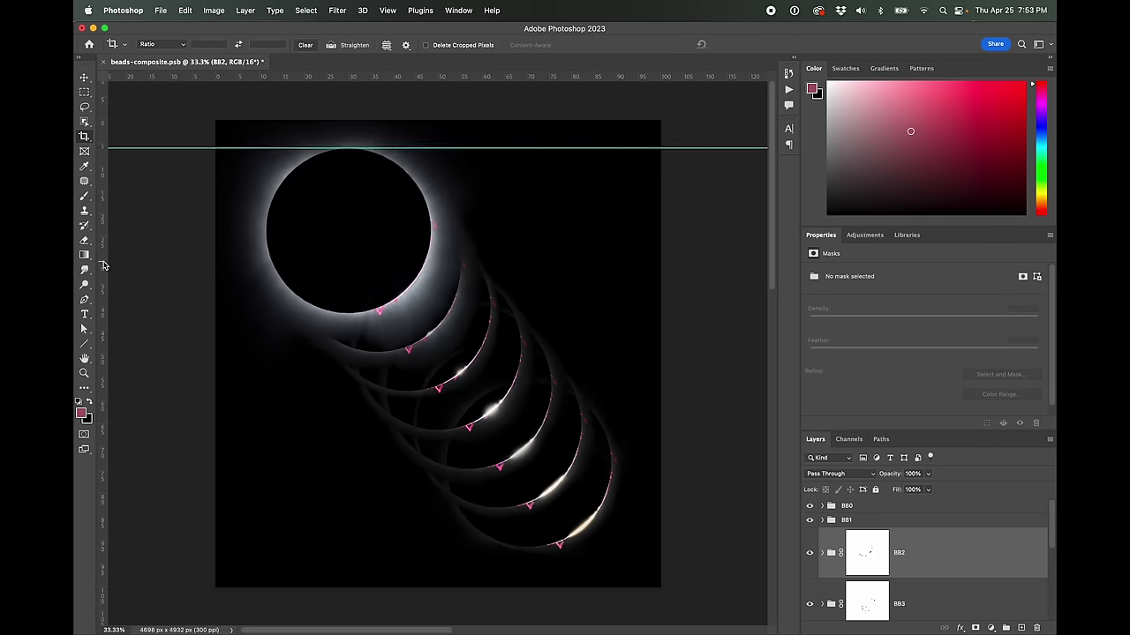
{"action": "left_click_drag", "start_coordinate": [103, 265], "coordinate": [261, 260]}
{"action": "left_click_drag", "start_coordinate": [261, 261], "coordinate": [256, 260]}
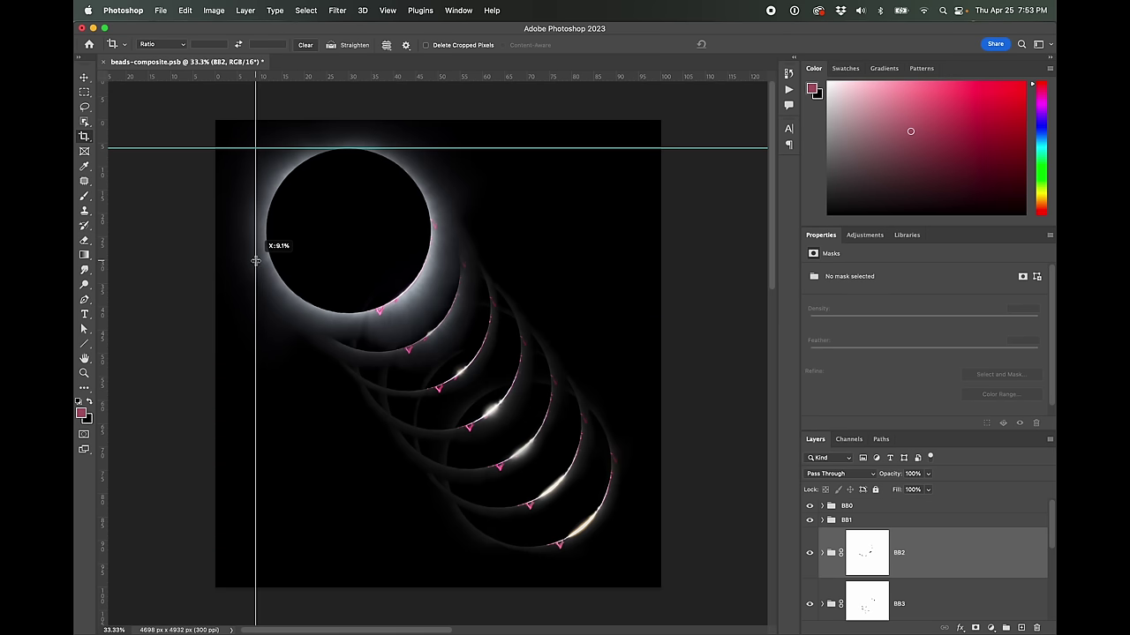